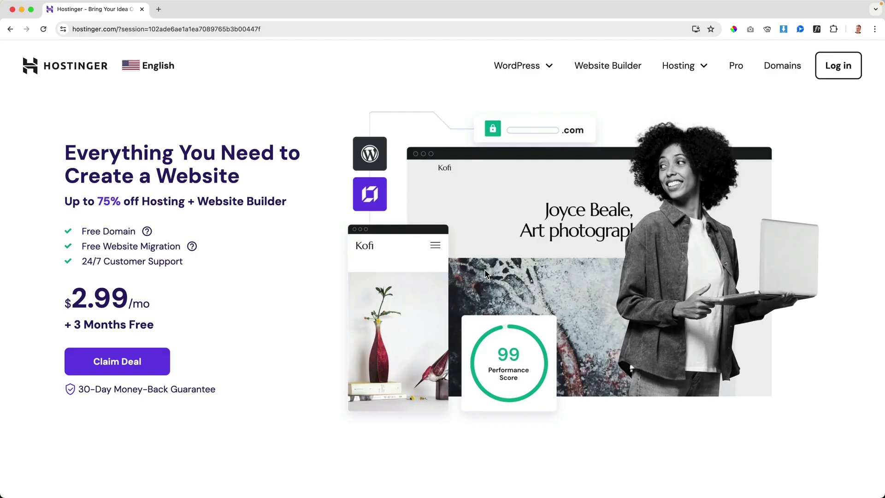
# Jump to the hosting plans and compare Premium, Business and Cloud Startup prices and features.
pyautogui.click(153, 364)
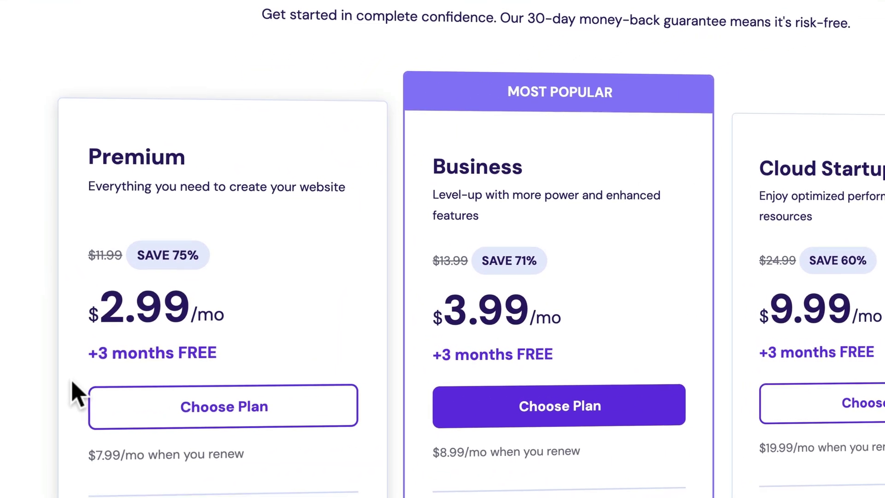
pyautogui.scroll(-2, 76, 394)
pyautogui.scroll(-3, 109, 228)
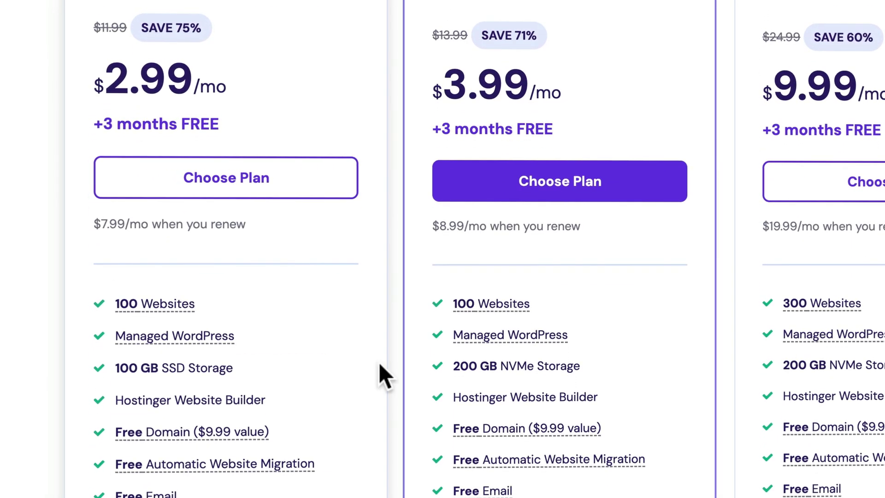
pyautogui.scroll(3, 378, 362)
pyautogui.scroll(-3, 517, 252)
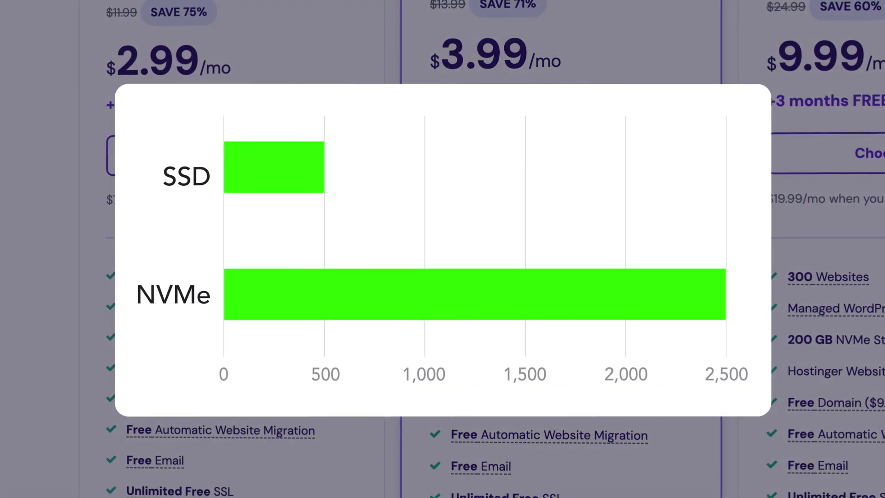
pyautogui.scroll(3, 509, 306)
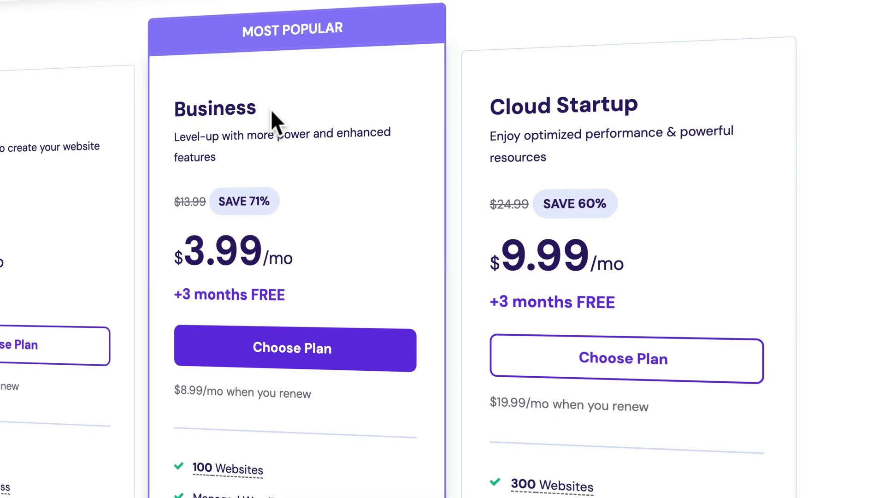
pyautogui.scroll(-5, 419, 134)
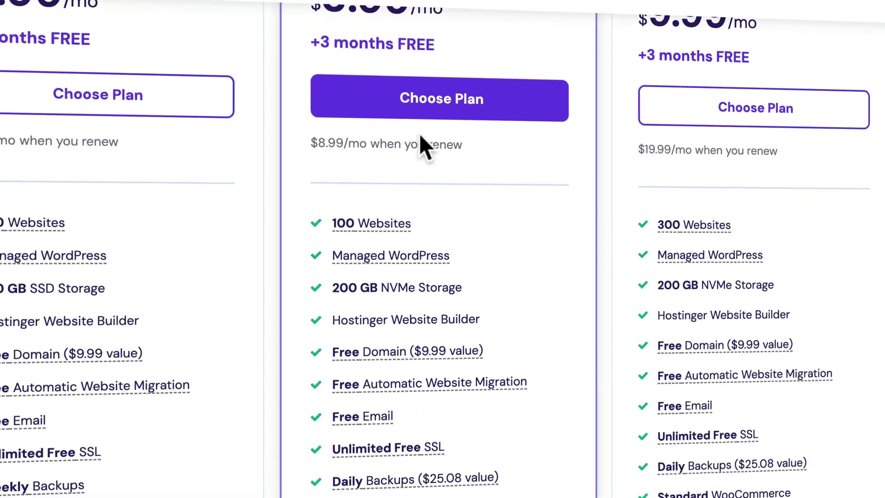
pyautogui.scroll(-4, 420, 136)
pyautogui.moveTo(383, 56)
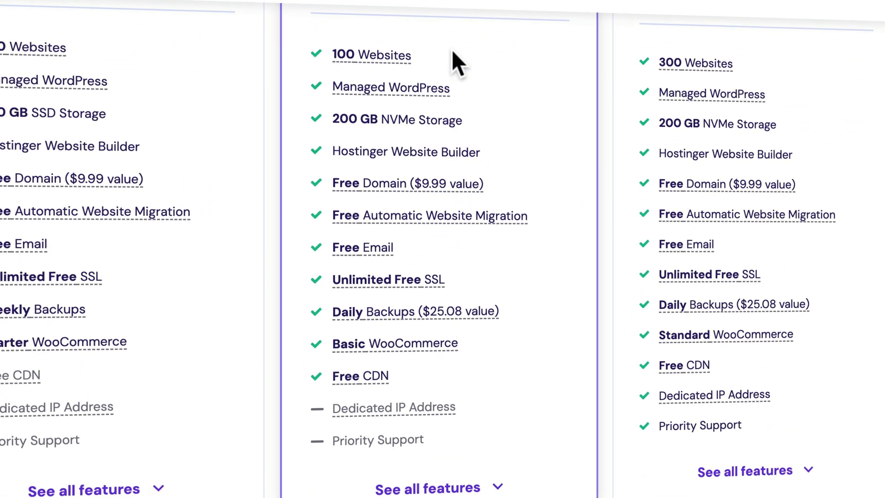
pyautogui.moveTo(397, 89)
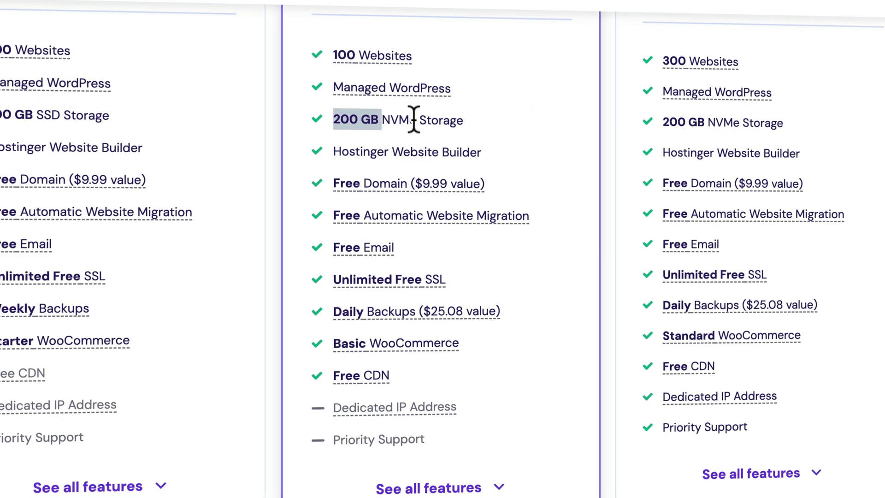
pyautogui.click(354, 119)
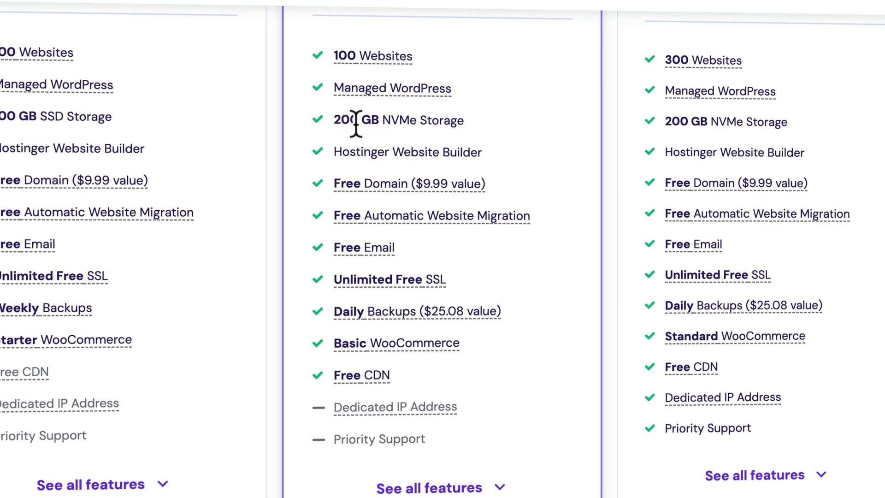
pyautogui.moveTo(397, 186)
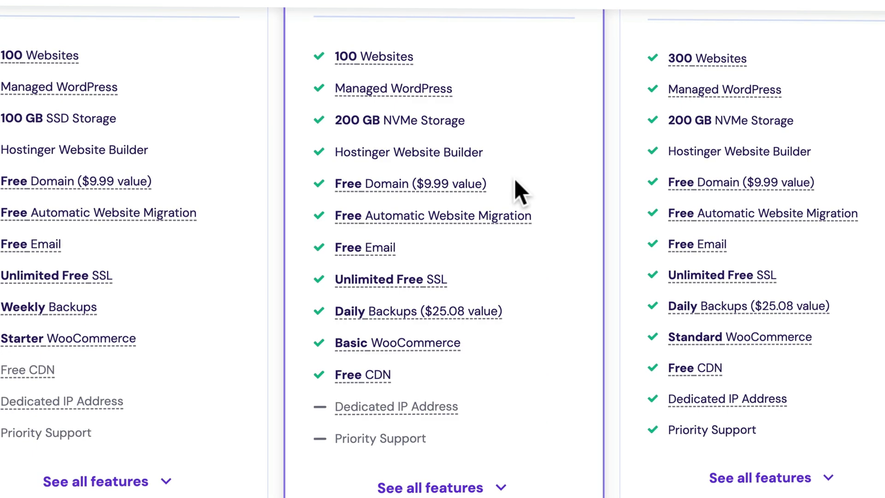
pyautogui.moveTo(430, 224)
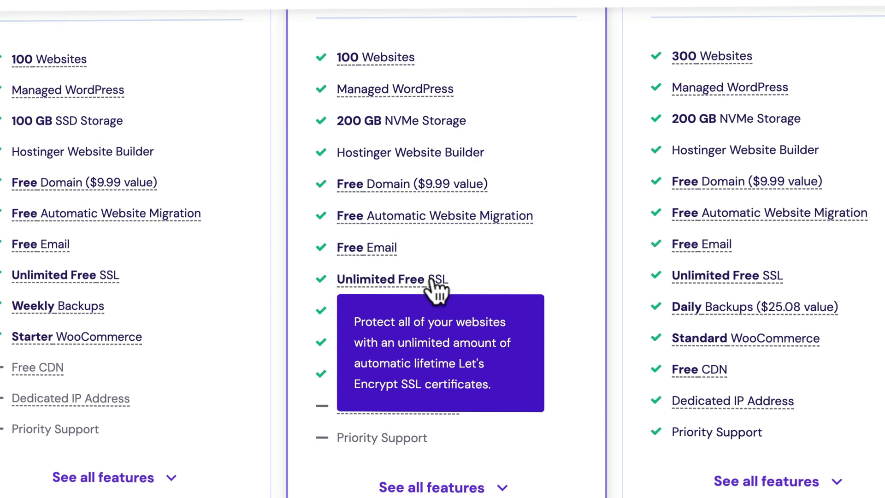
pyautogui.moveTo(421, 280)
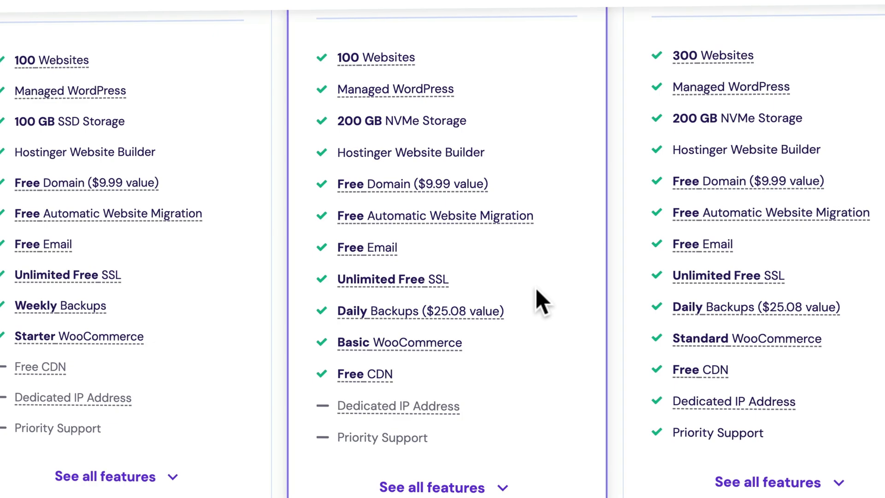
pyautogui.moveTo(462, 315)
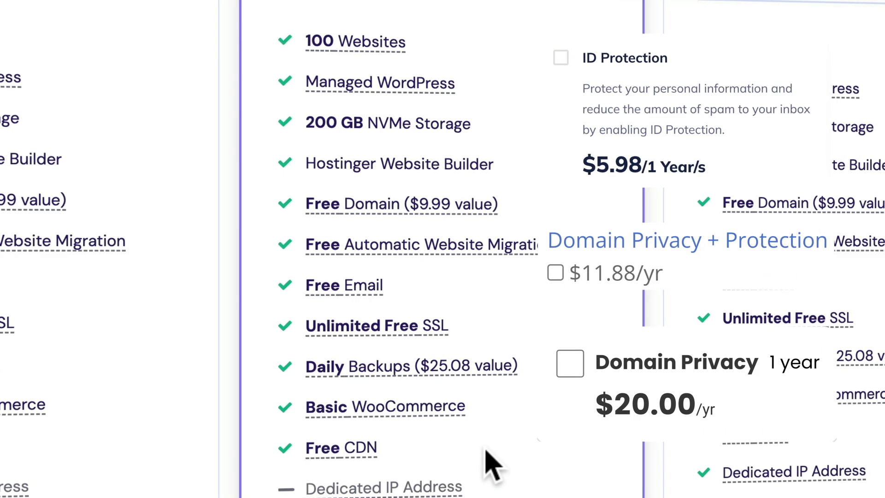
pyautogui.scroll(15, 517, 336)
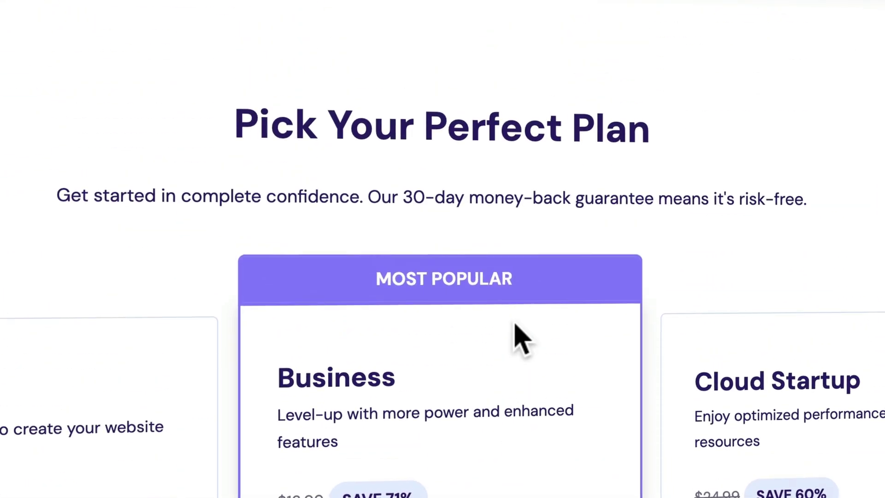
pyautogui.moveTo(381, 219); pyautogui.dragTo(696, 219)
pyautogui.moveTo(732, 219); pyautogui.dragTo(790, 223)
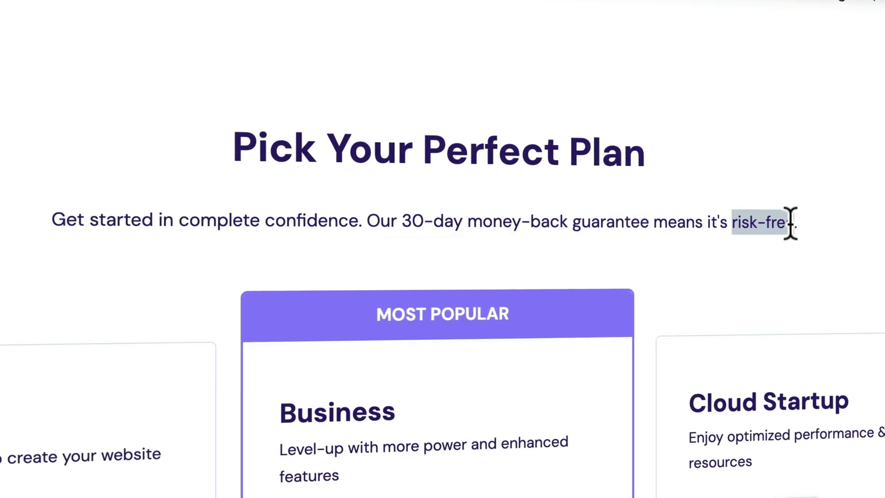
pyautogui.click(662, 230)
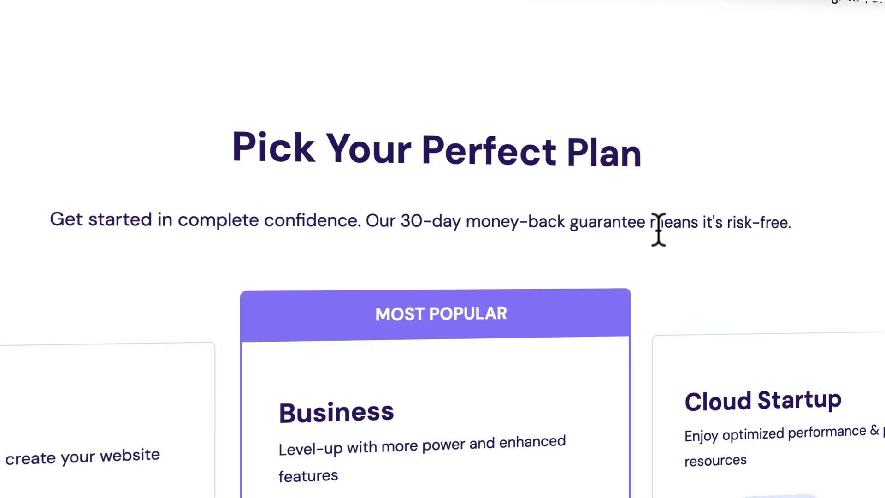
pyautogui.scroll(-5, 586, 224)
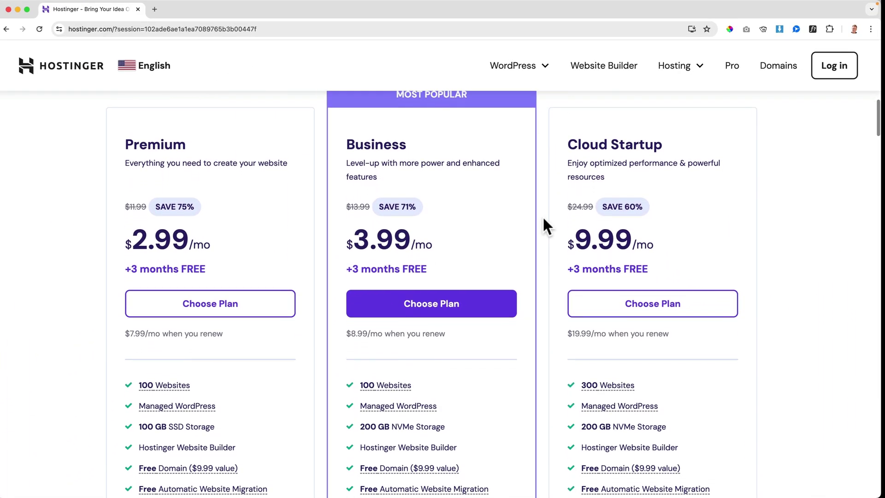
pyautogui.scroll(-2, 533, 219)
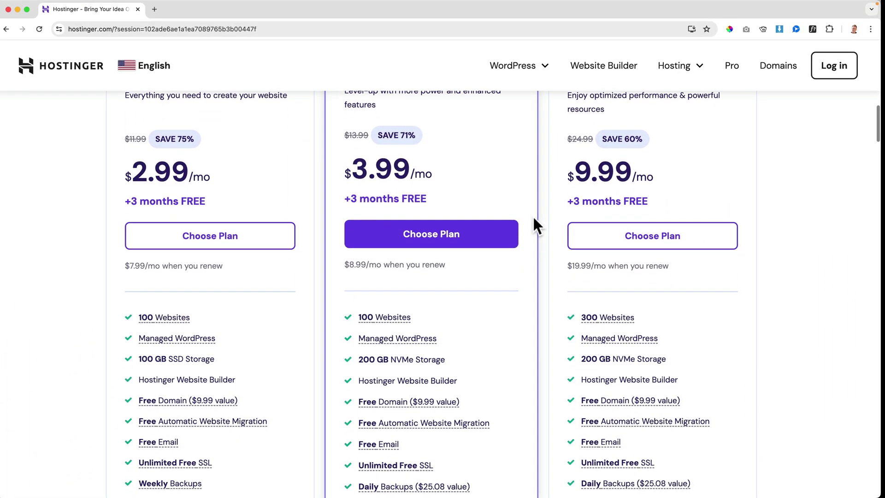
# Start checkout for the Business Web Hosting plan and scroll to the payment section.
pyautogui.click(434, 235)
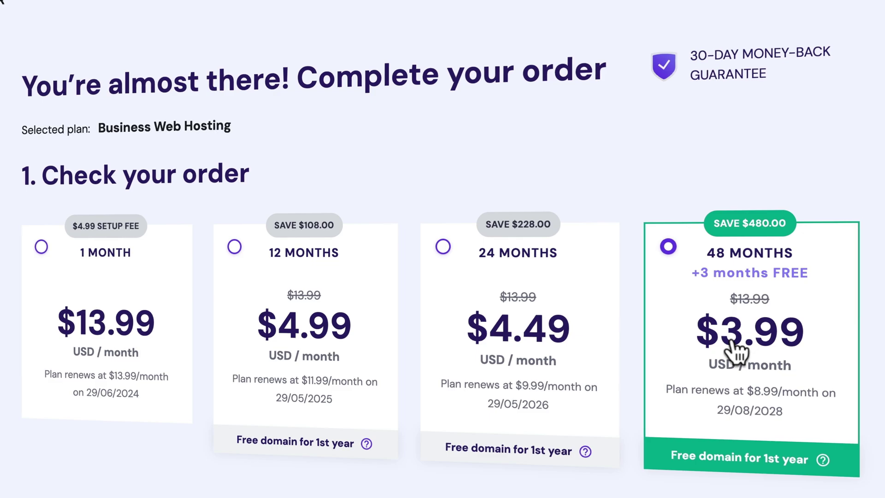
pyautogui.scroll(-10, 736, 350)
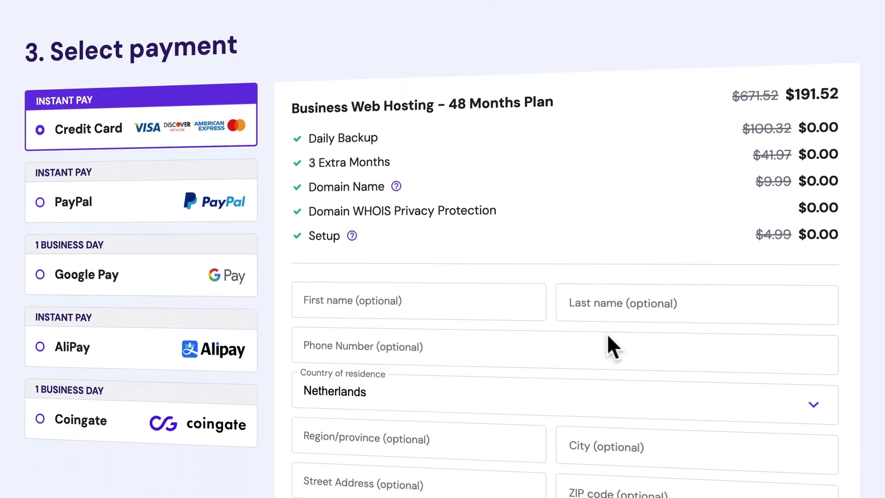
pyautogui.scroll(-8, 607, 336)
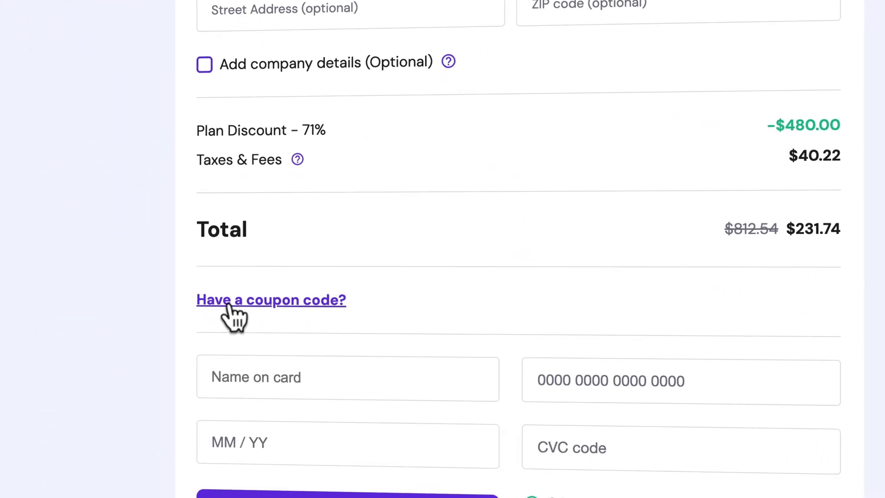
# Apply the coupon code FERDY to the order.
pyautogui.click(263, 300)
pyautogui.click(264, 354)
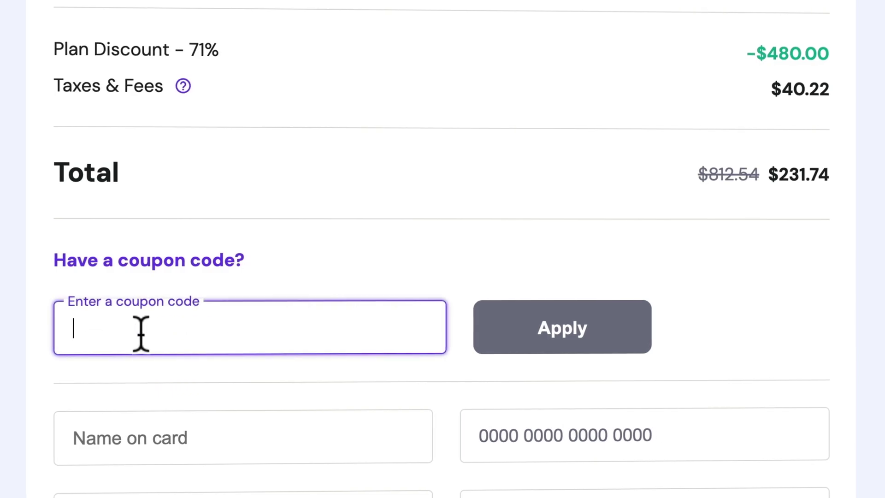
pyautogui.write('FERDY')
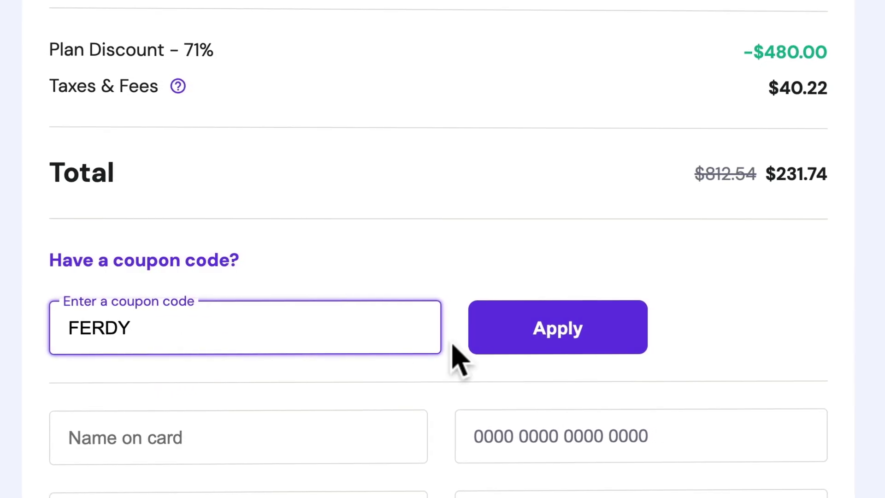
pyautogui.click(551, 344)
pyautogui.scroll(5, 556, 359)
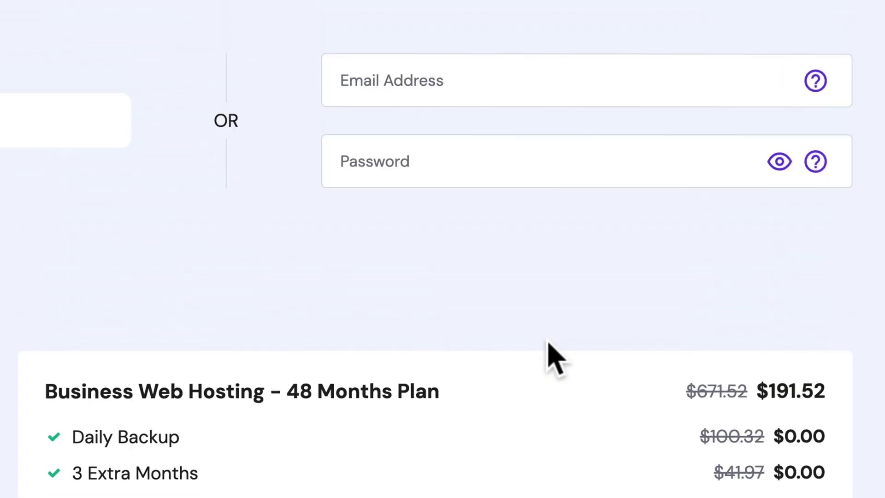
pyautogui.scroll(10, 550, 357)
pyautogui.scroll(-1, 553, 358)
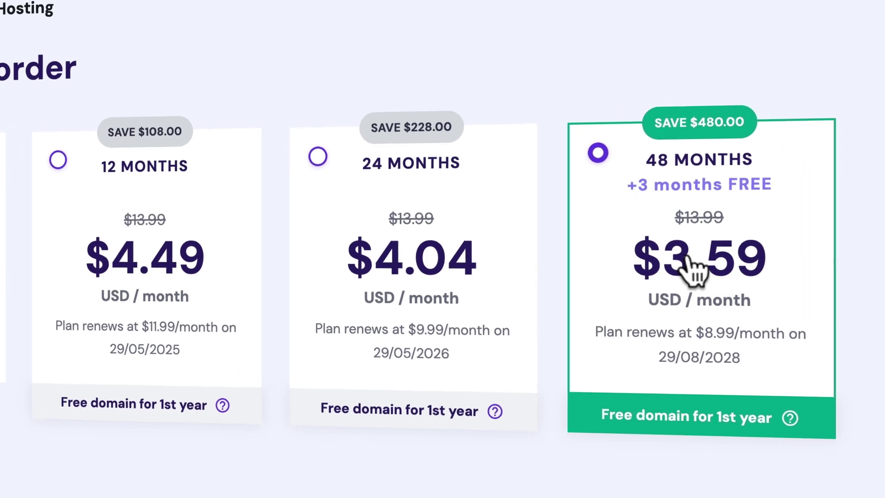
# Switch the Business Web Hosting order to the 12-month period.
pyautogui.click(145, 224)
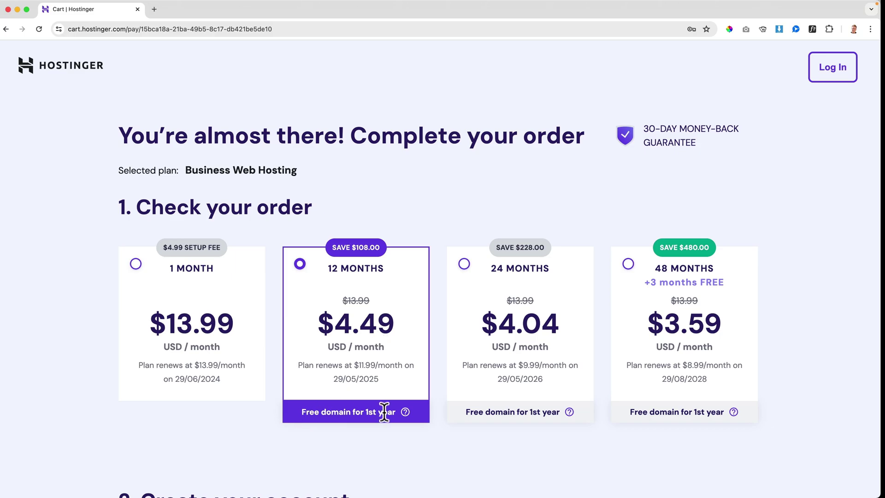
pyautogui.scroll(-14, 384, 411)
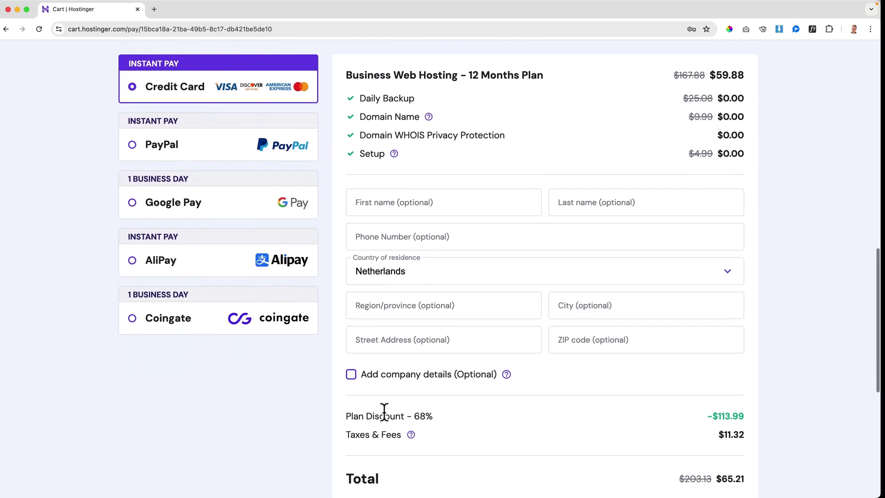
pyautogui.scroll(-3, 384, 409)
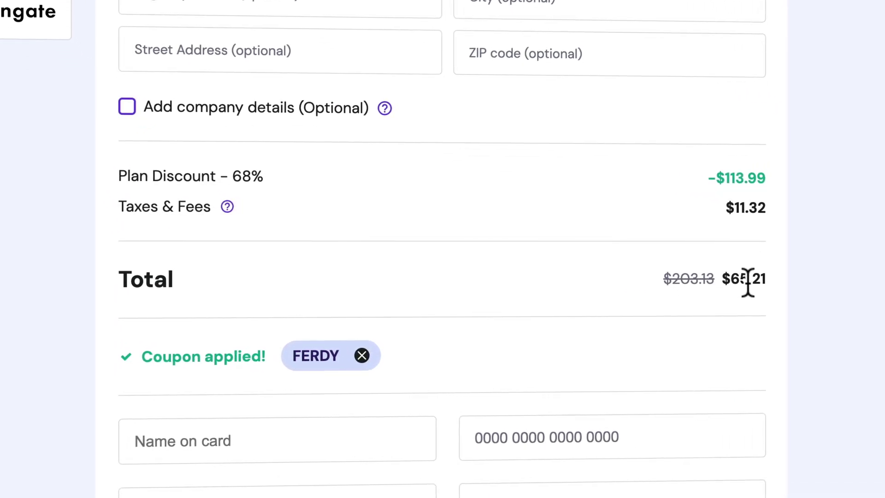
# Add company details to the billing information and fill in the company name.
pyautogui.click(127, 107)
pyautogui.click(192, 162)
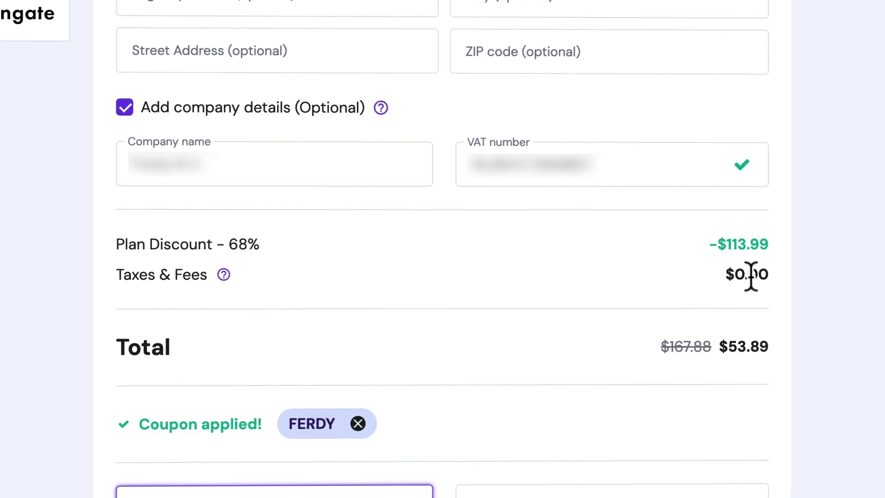
pyautogui.click(782, 348)
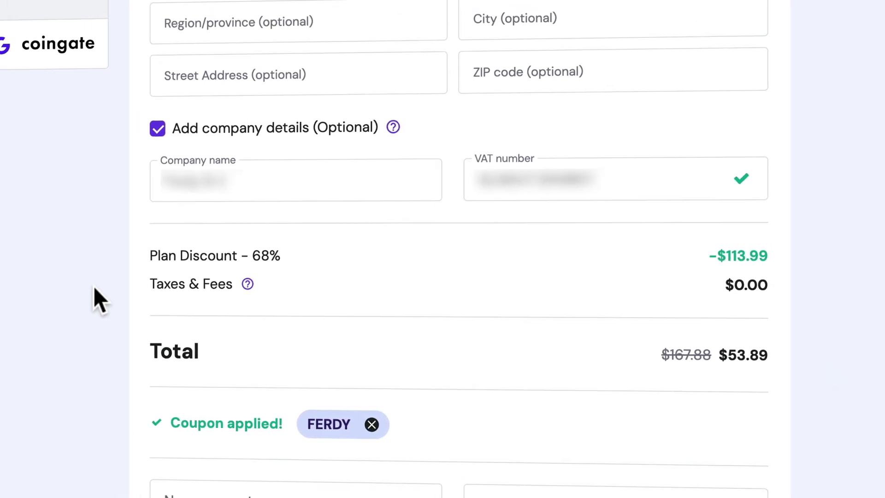
pyautogui.scroll(5, 328, 331)
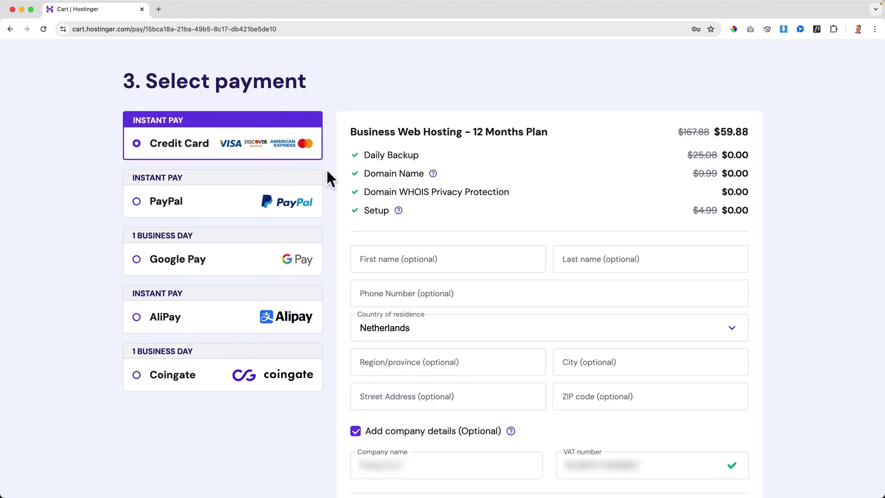
# Enter the new account's email address and password in the create-account section.
pyautogui.scroll(-3, 326, 171)
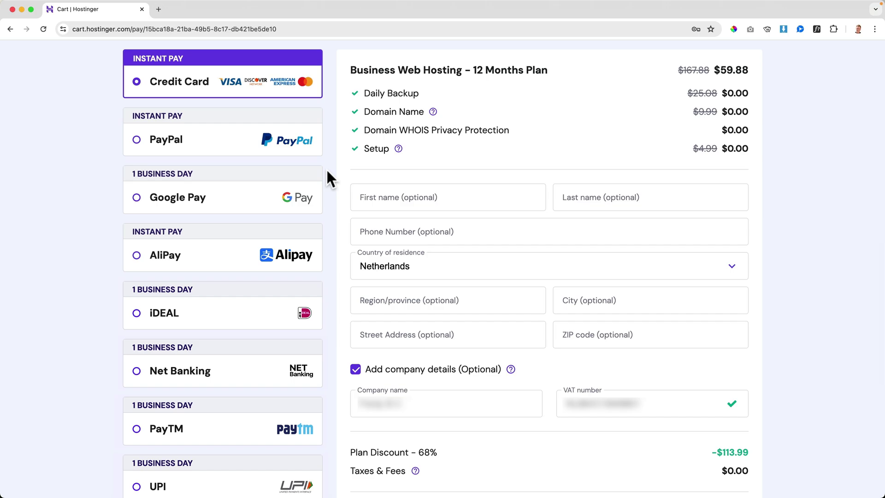
pyautogui.scroll(1, 328, 170)
pyautogui.scroll(15, 327, 168)
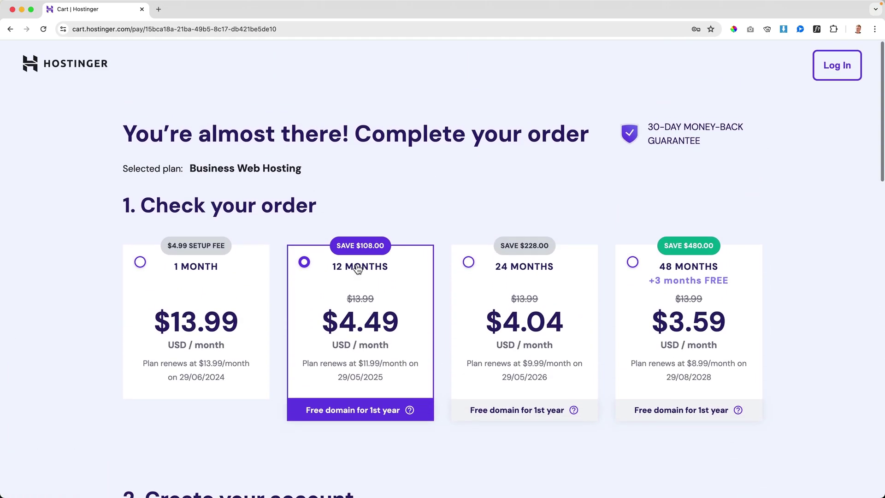
pyautogui.scroll(-5, 358, 270)
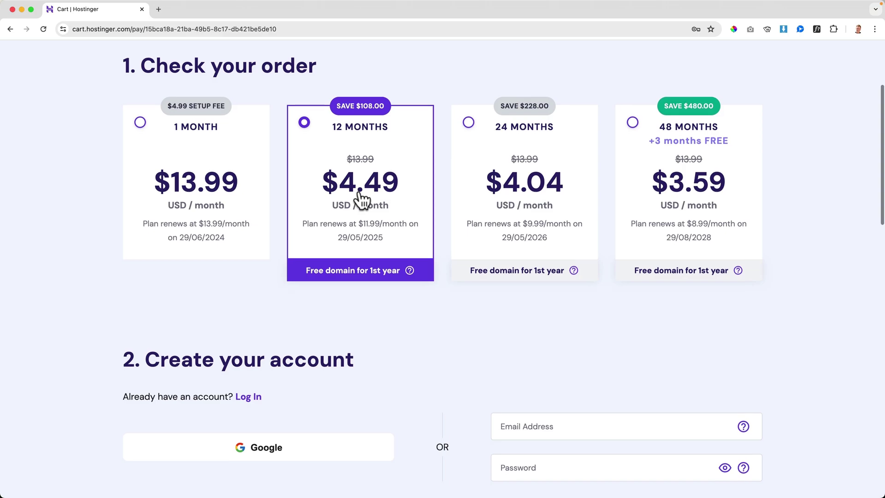
pyautogui.scroll(-4, 355, 277)
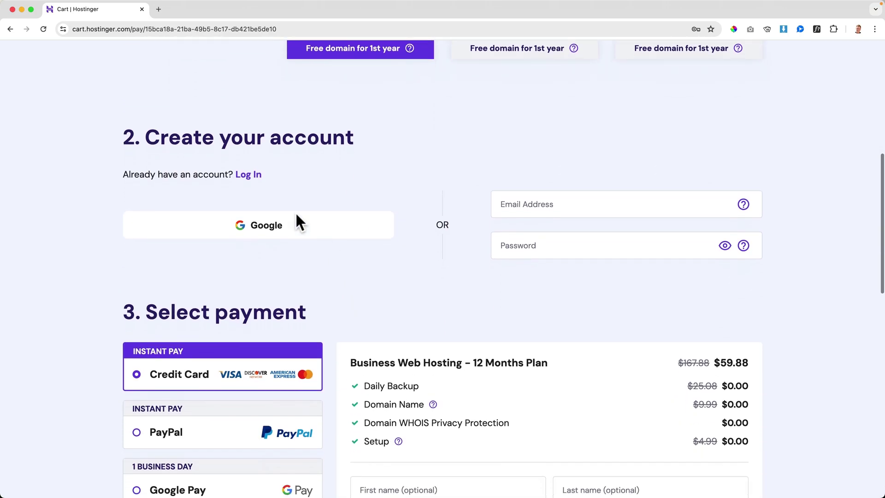
pyautogui.click(553, 212)
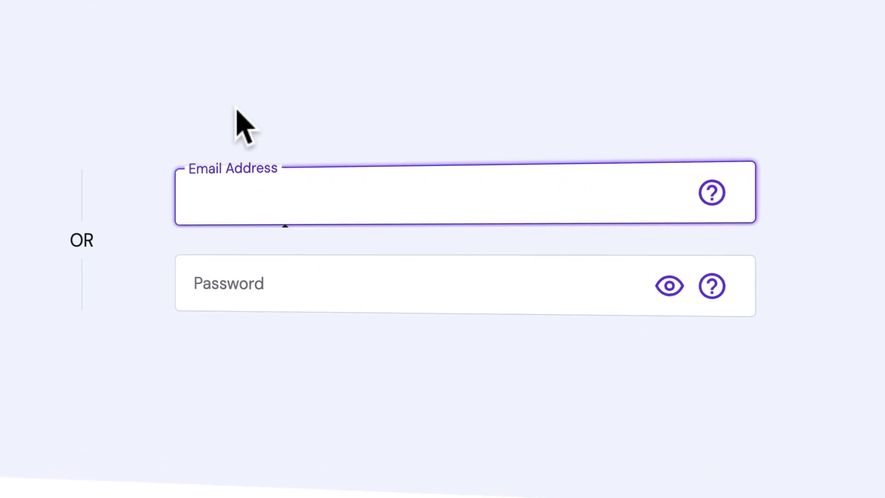
pyautogui.press('Tab')
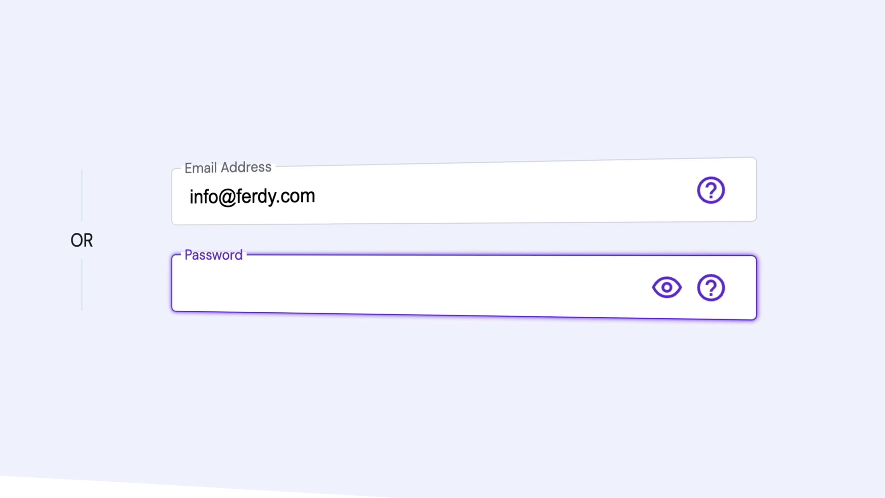
pyautogui.write('•••••••••••••')
# Scroll down to the card fields, reviewing the $53.89 total with FERDY applied.
pyautogui.scroll(-4, 410, 248)
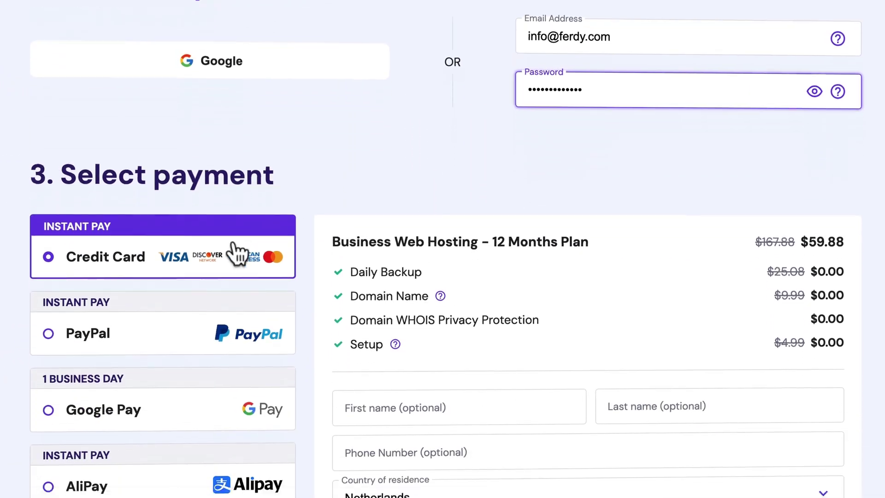
pyautogui.scroll(-3, 476, 263)
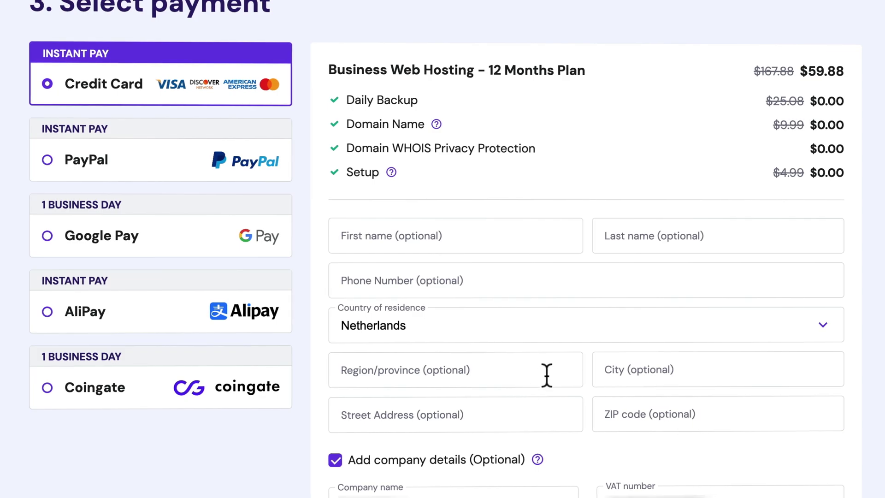
pyautogui.scroll(-4, 584, 350)
pyautogui.scroll(-8, 585, 348)
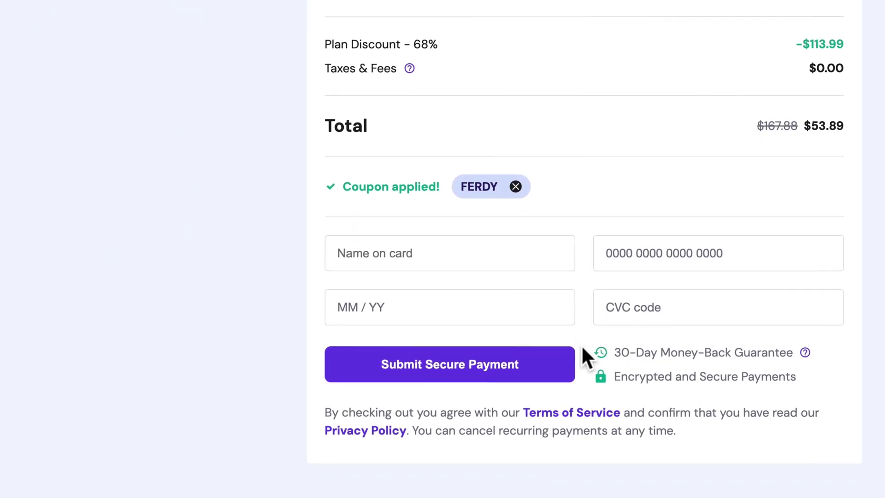
pyautogui.scroll(15, 581, 345)
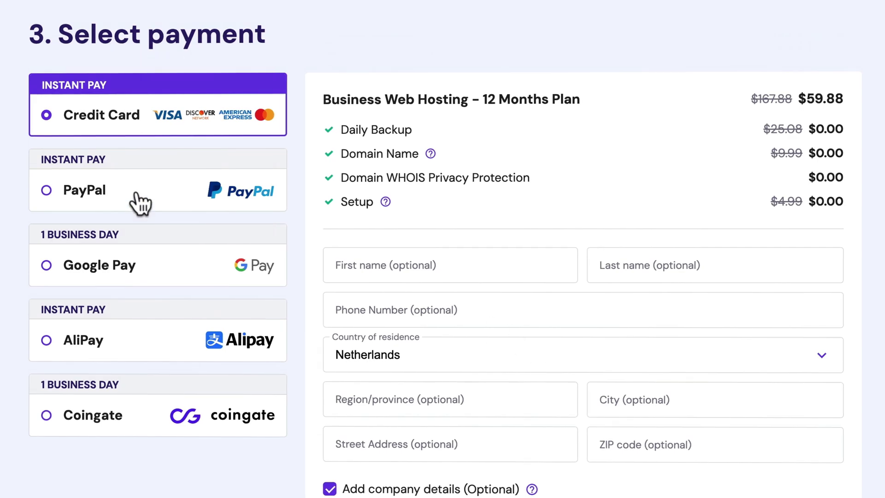
pyautogui.scroll(-15, 495, 407)
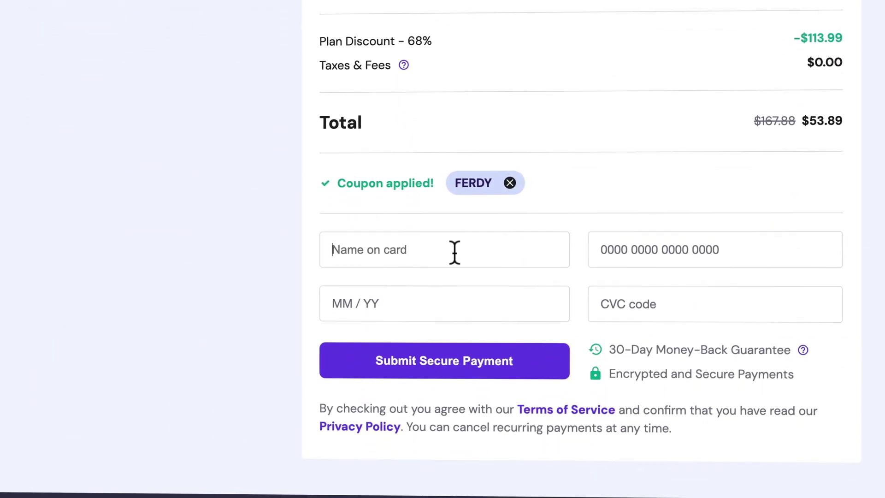
# Fill in the credit card details and submit secure payment for the 12-month Business order.
pyautogui.click(455, 252)
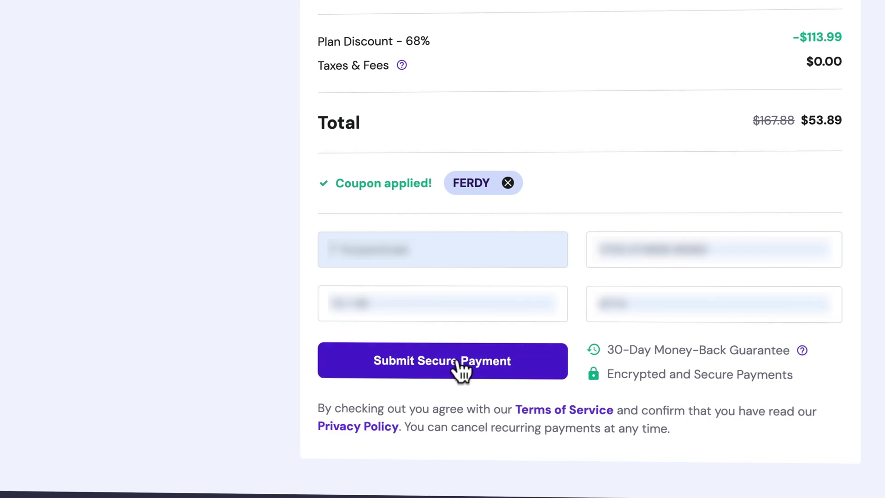
pyautogui.click(452, 361)
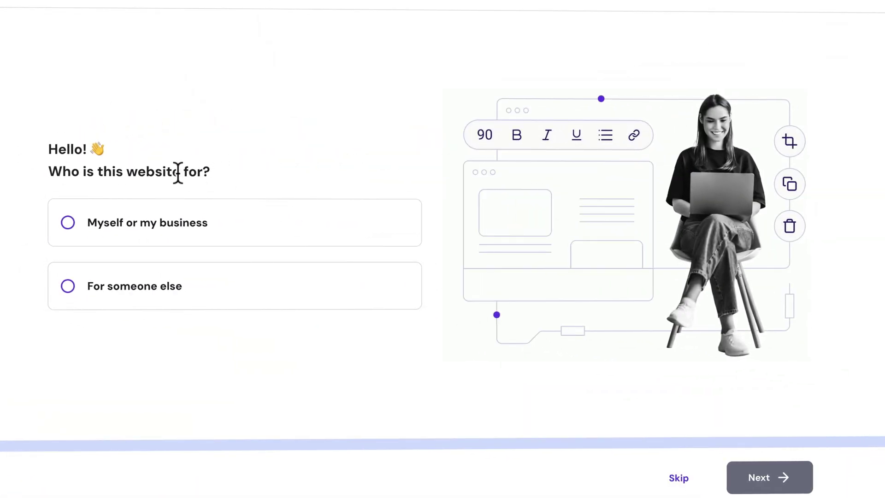
# Choose 'Myself or my business', then Create a new website, and skip the building-tool choice.
pyautogui.click(68, 222)
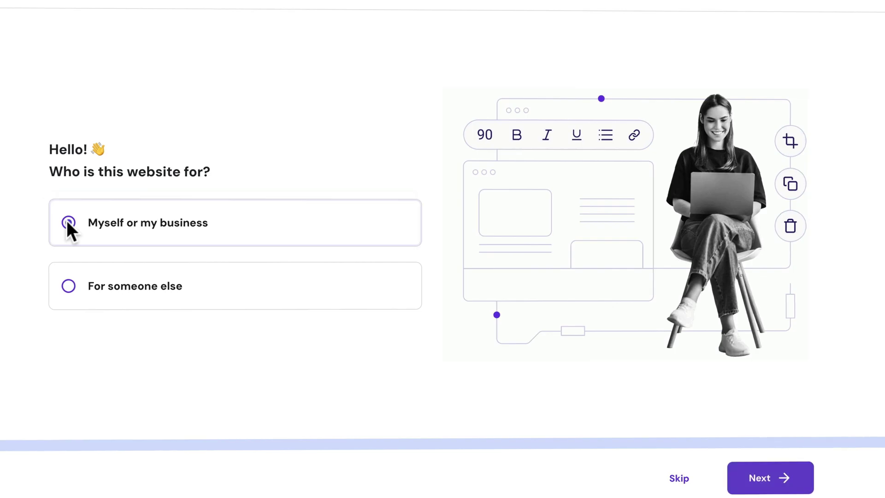
pyautogui.click(759, 479)
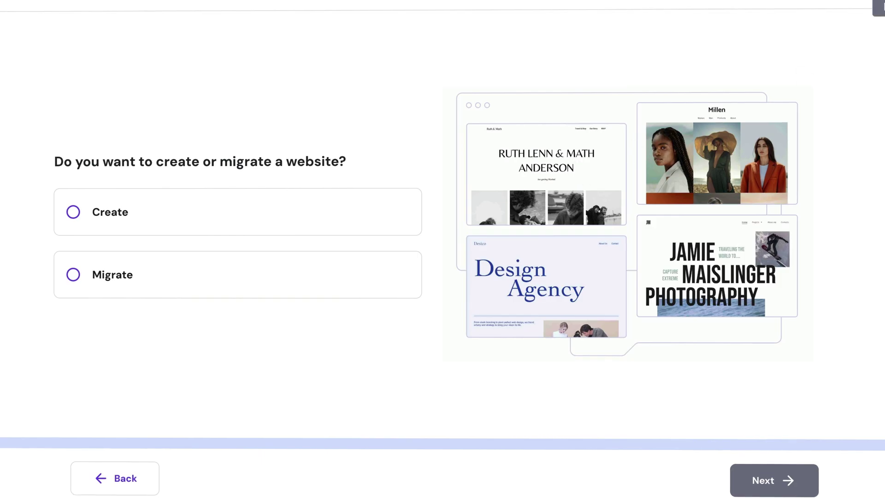
pyautogui.click(132, 220)
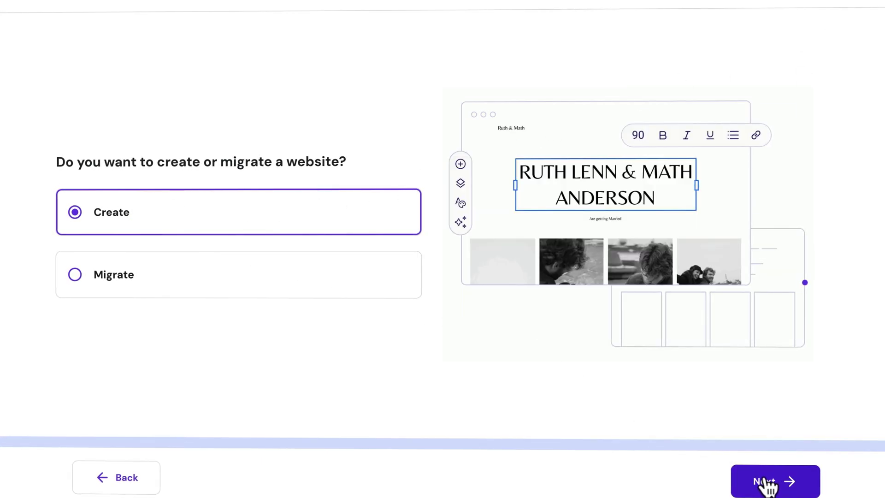
pyautogui.click(742, 483)
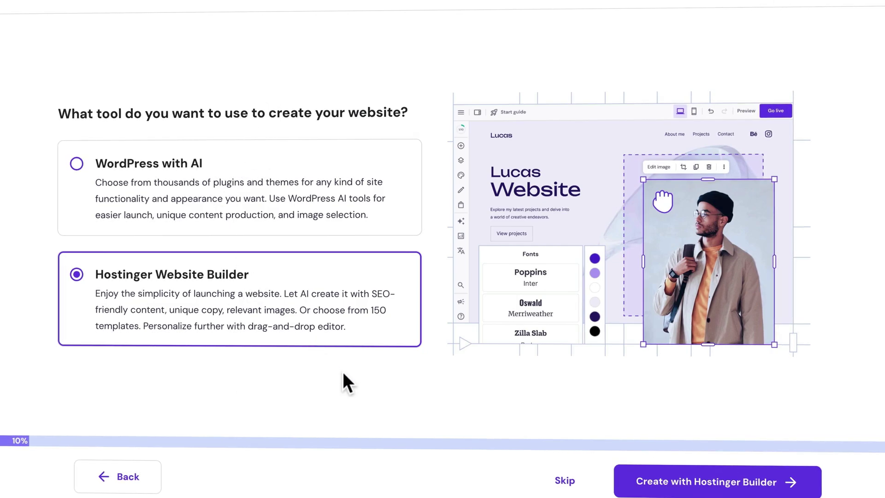
pyautogui.click(562, 481)
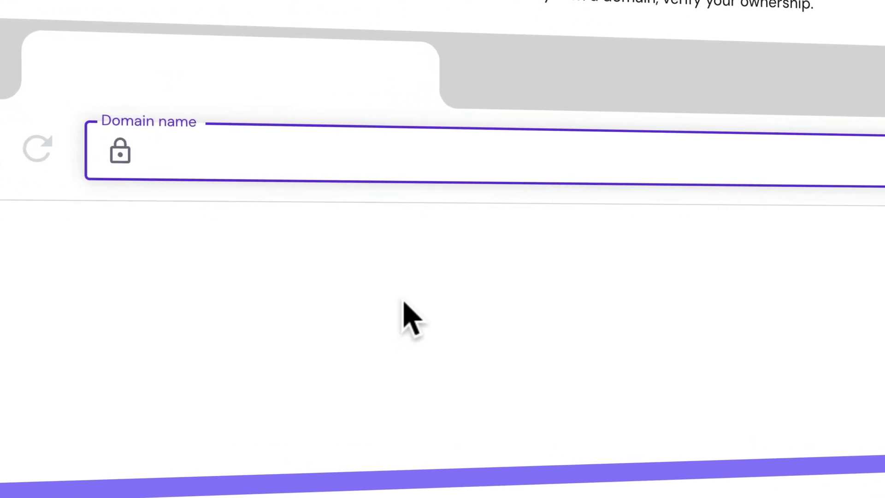
# Search for a domain and pick ferdyko.com from the suggestions.
pyautogui.write('ferdyko')
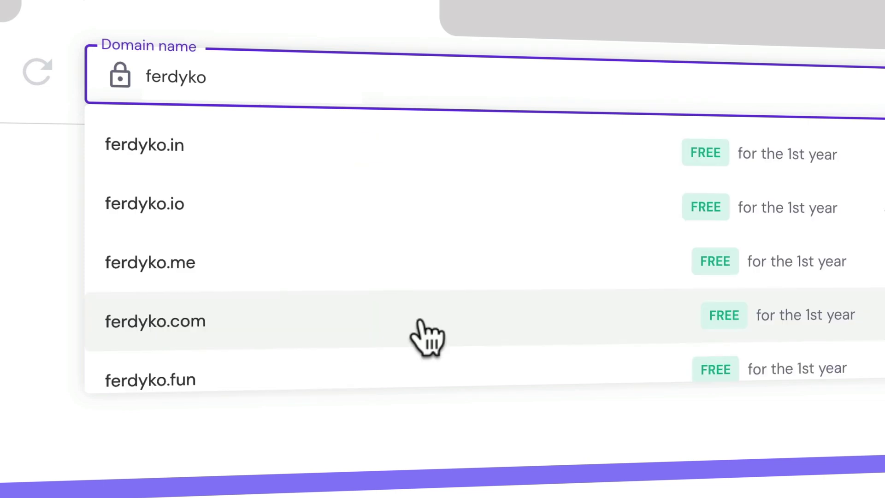
pyautogui.click(426, 336)
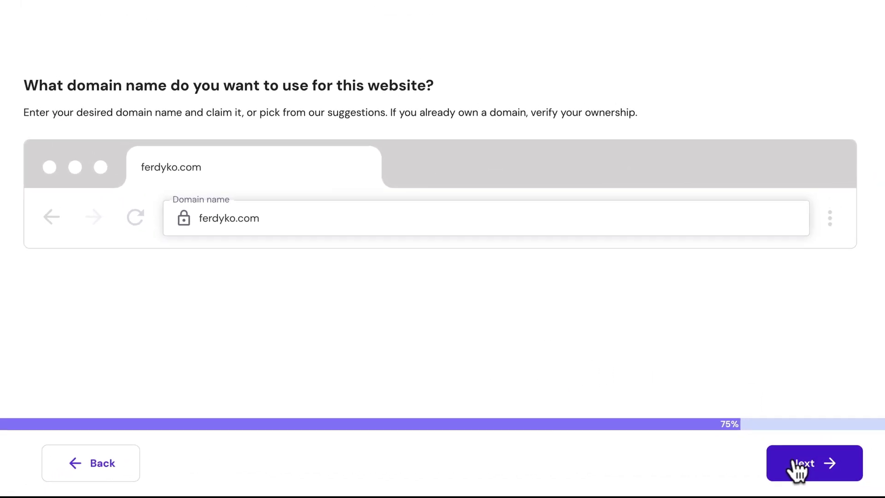
pyautogui.click(796, 465)
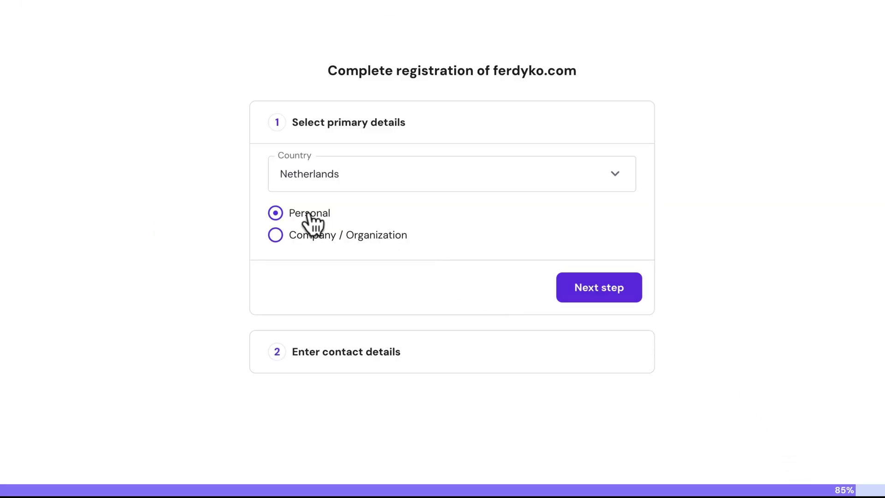
# Set the registrant type, fill in the owner's contact details and finish domain registration.
pyautogui.click(275, 235)
pyautogui.click(584, 297)
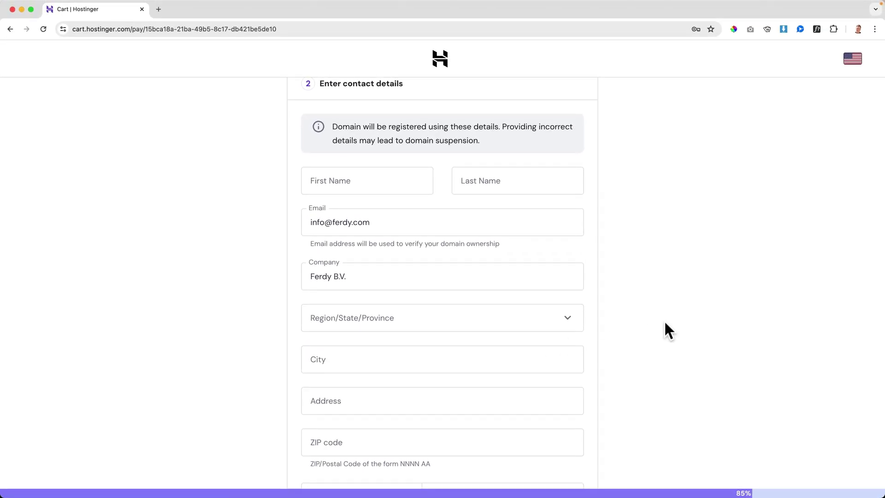
pyautogui.scroll(-3, 664, 319)
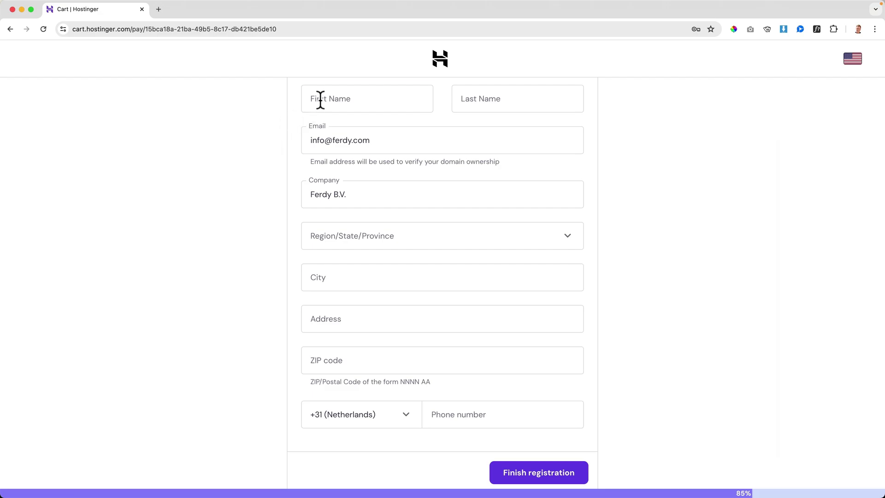
pyautogui.click(320, 98)
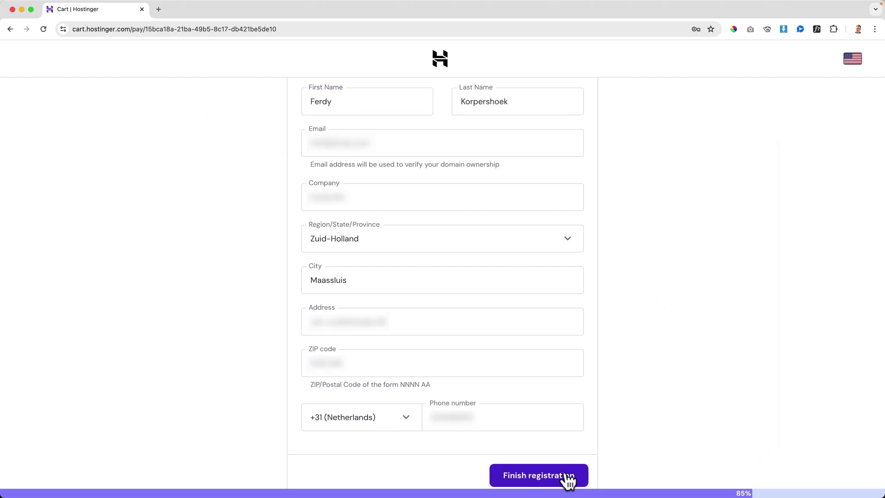
pyautogui.click(568, 476)
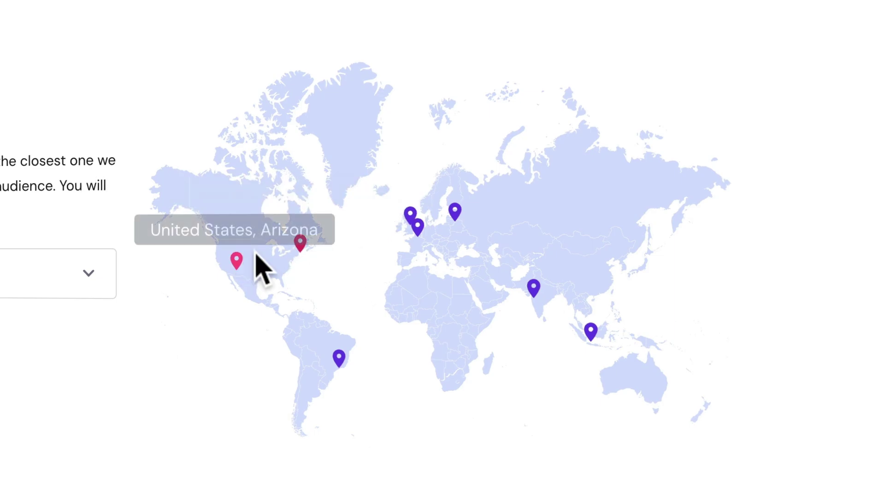
# Choose the United States, Arizona server location and confirm to finish setup.
pyautogui.click(238, 259)
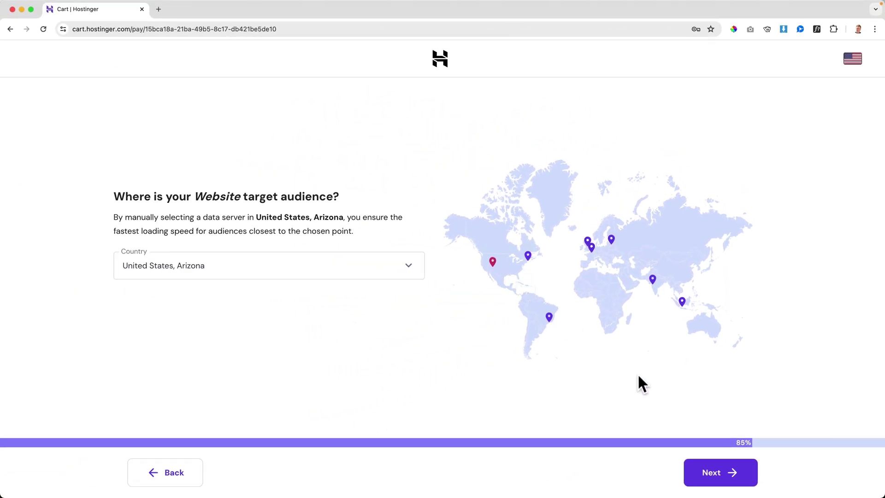
pyautogui.click(712, 472)
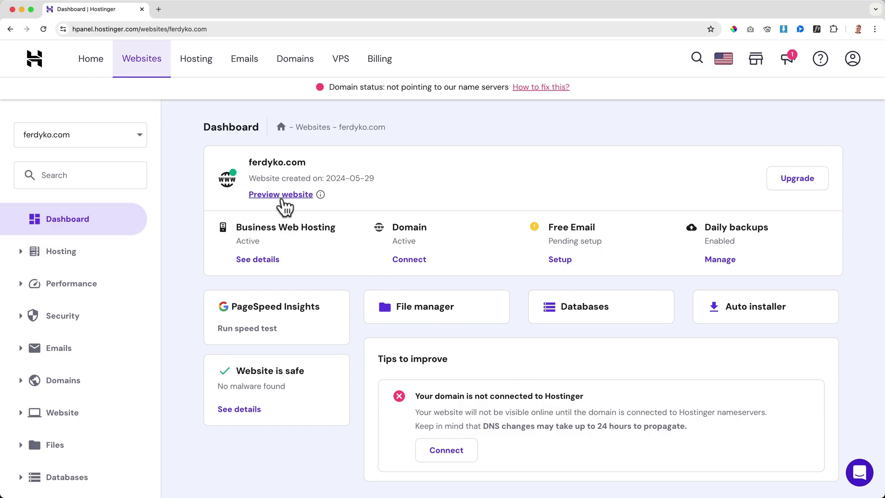
# Preview the ferdyko.com site in new tabs, then close the placeholder previews.
pyautogui.click(282, 195)
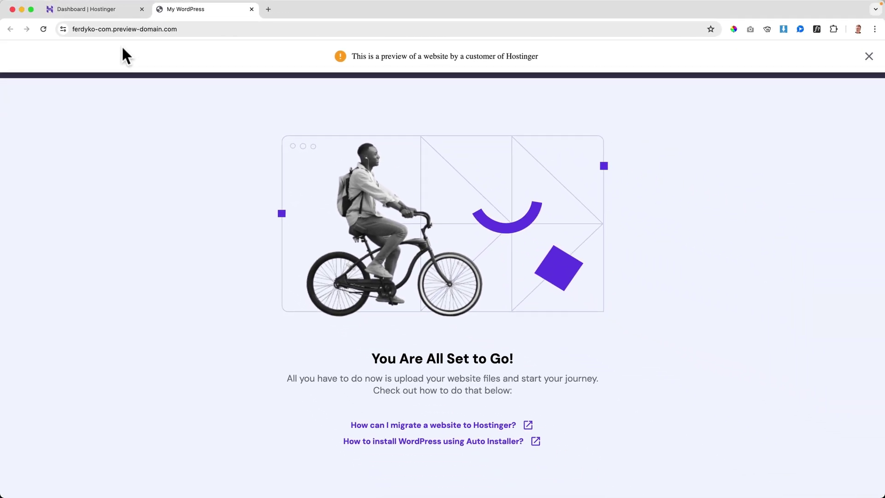
pyautogui.press('super+w')
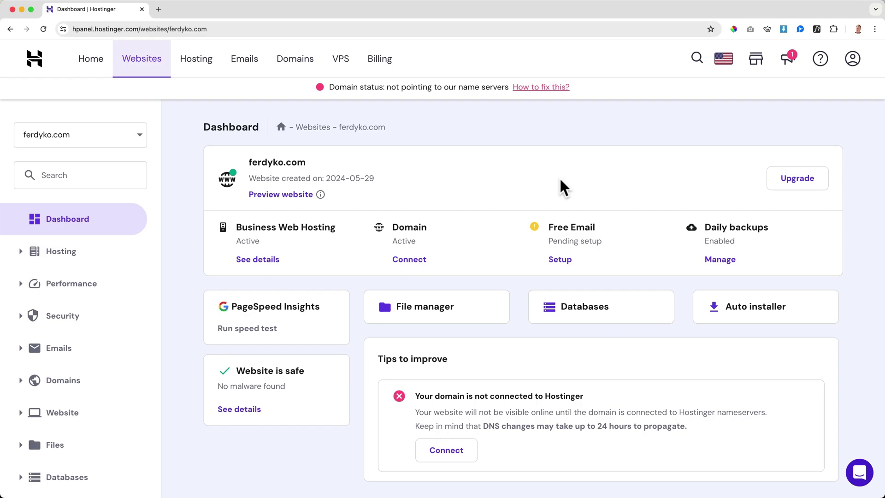
pyautogui.press('super+r')
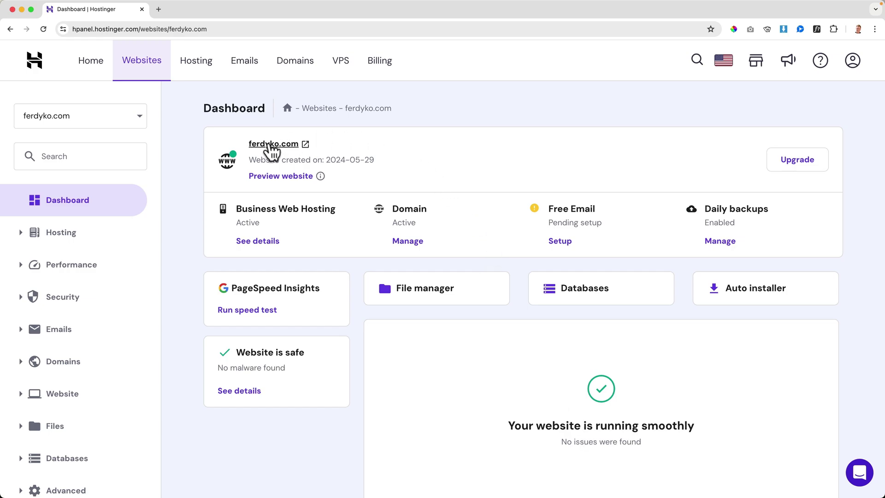
pyautogui.click(290, 147)
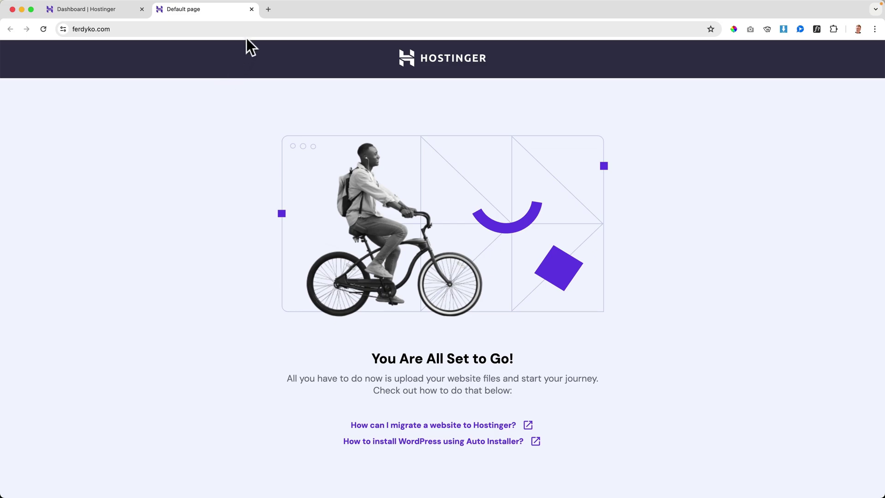
pyautogui.click(251, 9)
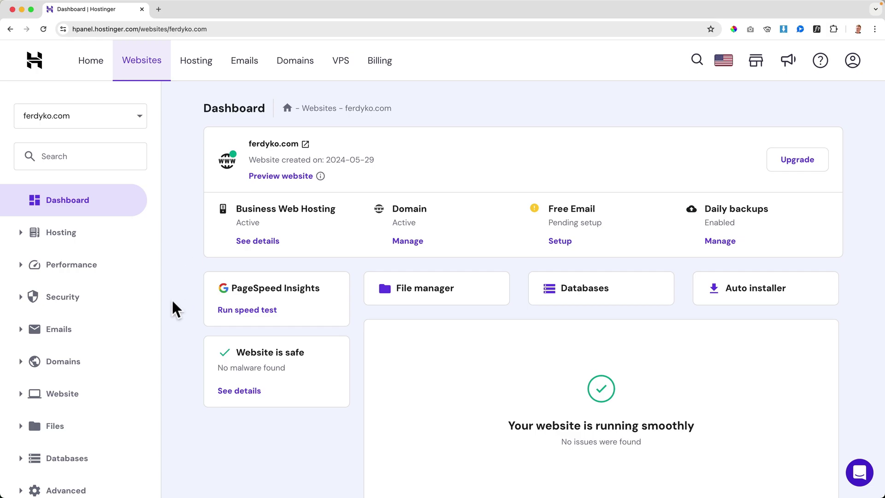
# Open Security > SSL to confirm the lifetime certificate is active.
pyautogui.click(29, 300)
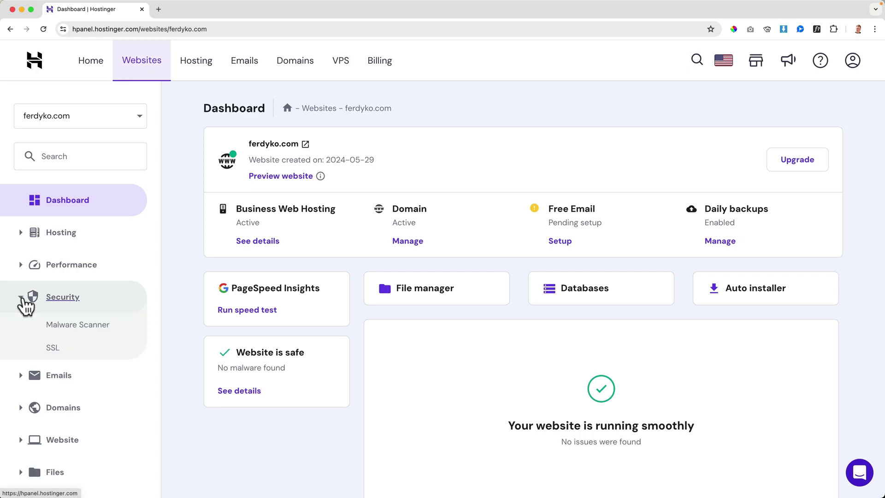
pyautogui.click(53, 350)
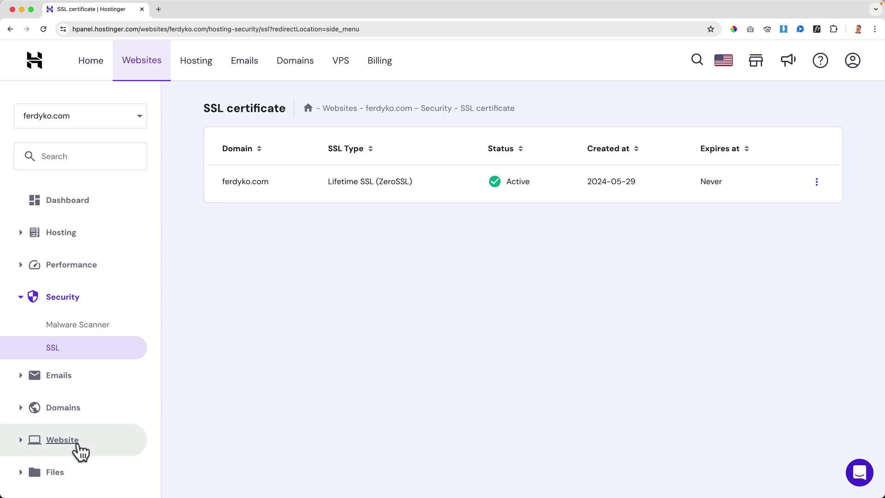
pyautogui.click(74, 443)
# Start a WordPress install titled My WordPress with the administrator email, username and password.
pyautogui.click(73, 470)
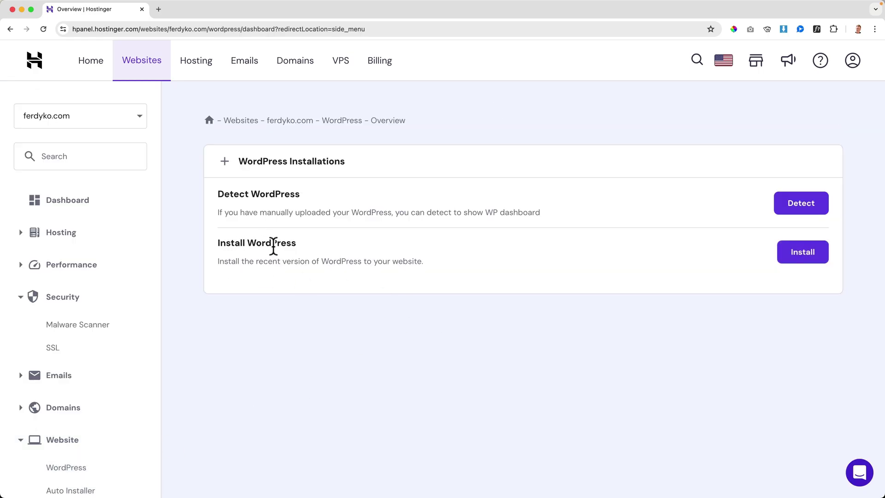
pyautogui.click(786, 255)
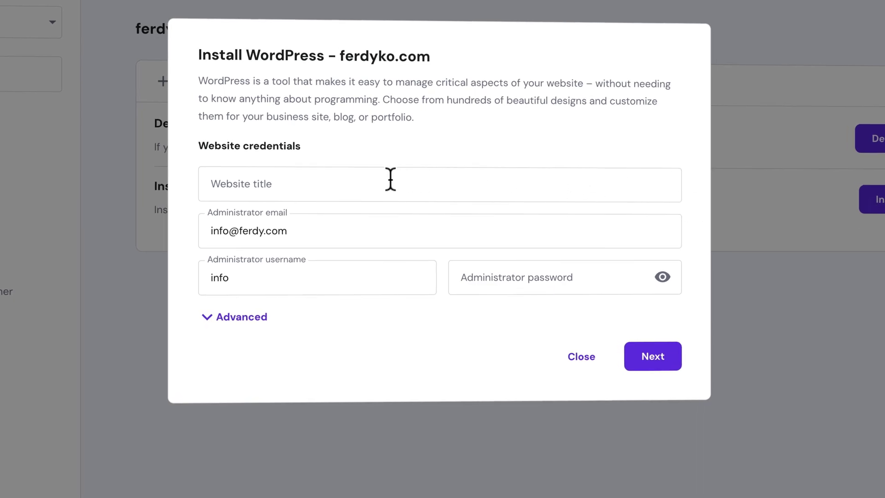
pyautogui.click(378, 181)
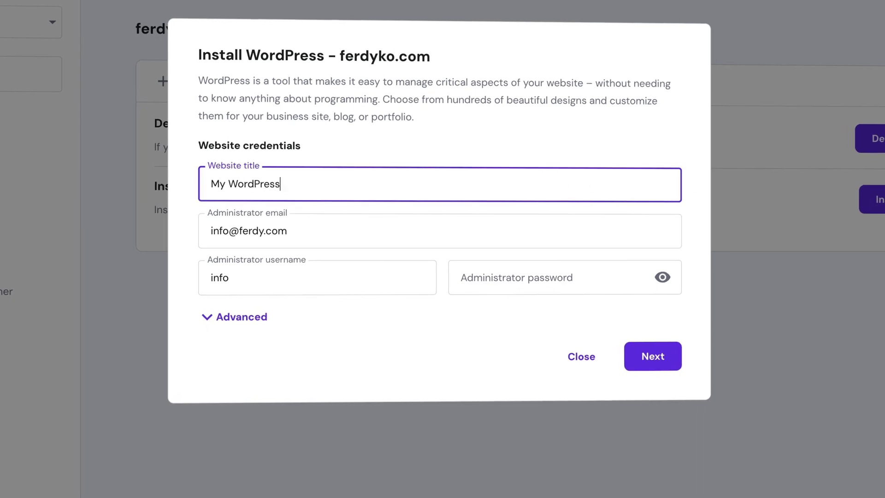
pyautogui.press('Tab')
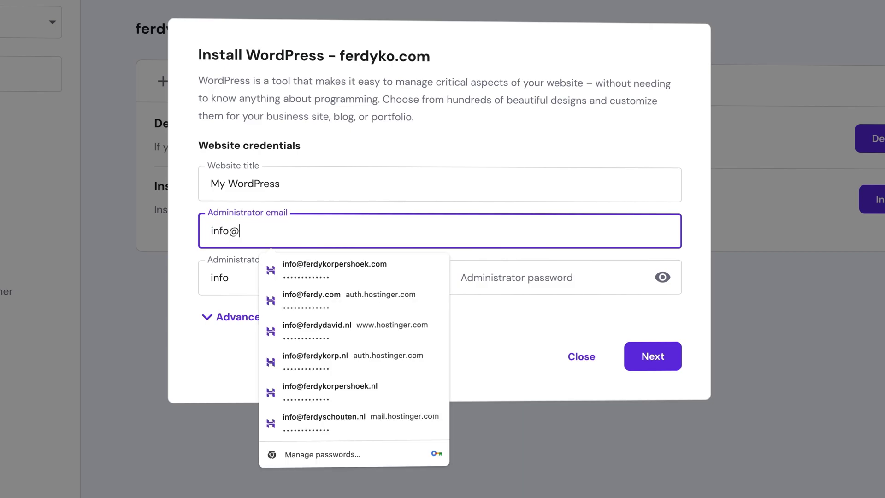
pyautogui.press('Tab')
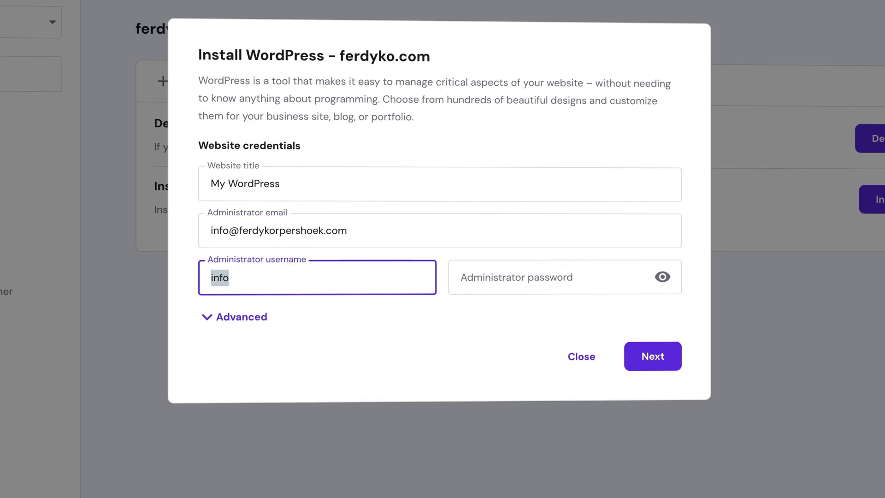
pyautogui.write('FerdyKorp')
pyautogui.press('Tab')
pyautogui.write('•')
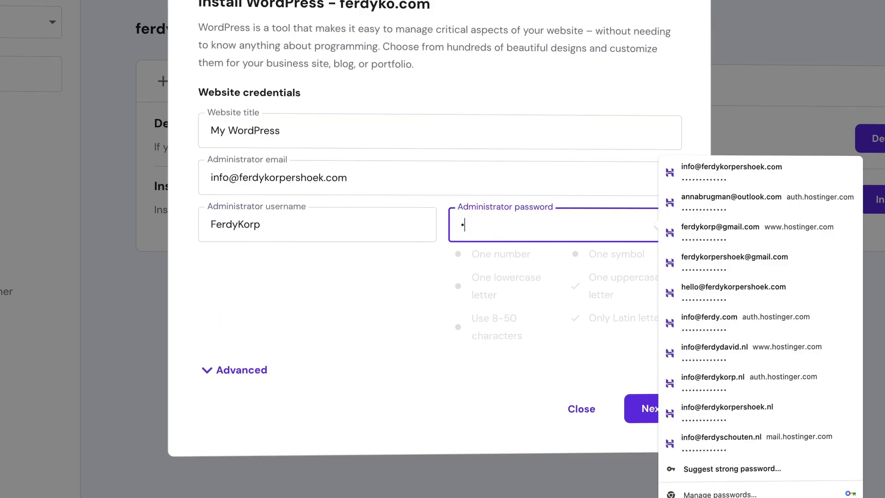
pyautogui.press('Tab')
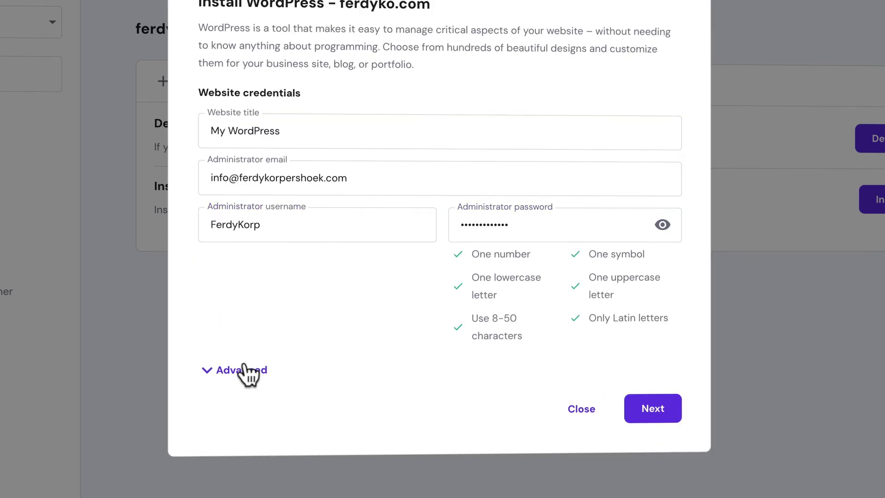
# Check the advanced installation subdirectory setting, then continue and install WordPress.
pyautogui.click(244, 370)
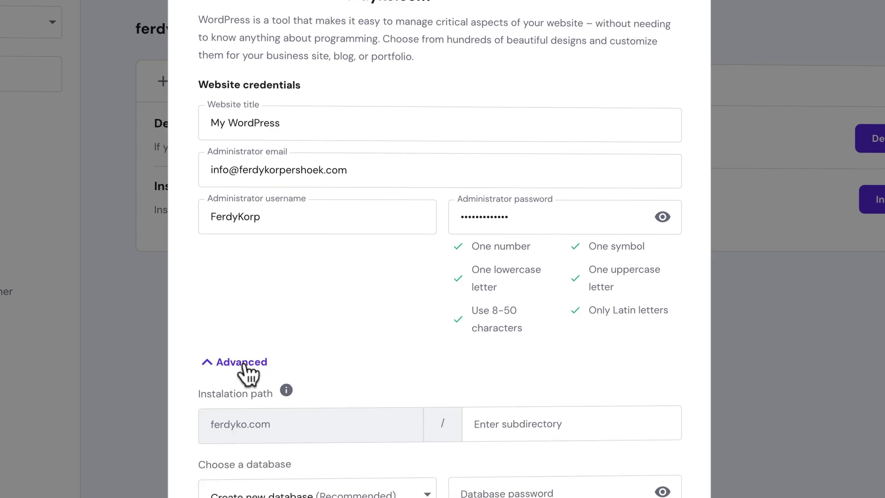
pyautogui.scroll(-2, 431, 301)
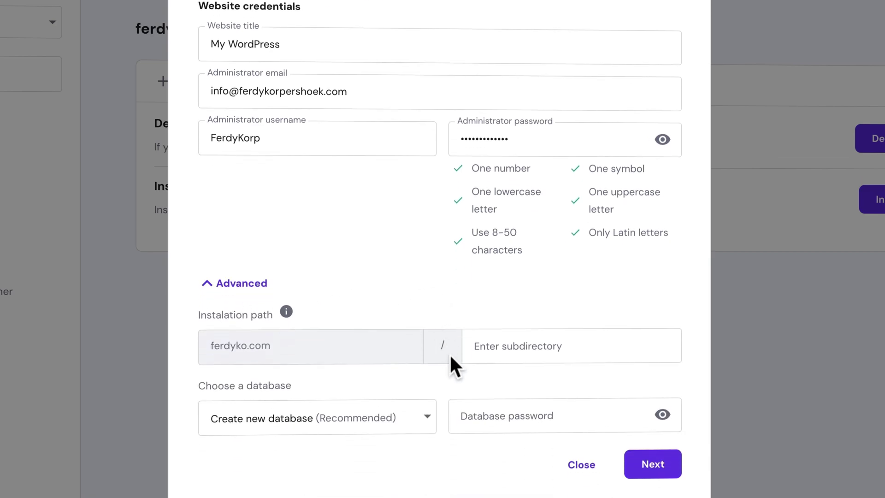
pyautogui.click(494, 350)
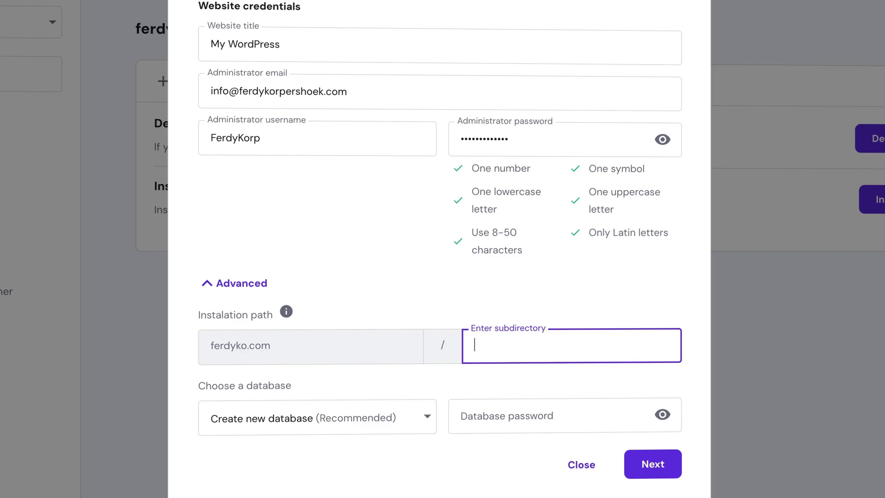
pyautogui.click(264, 283)
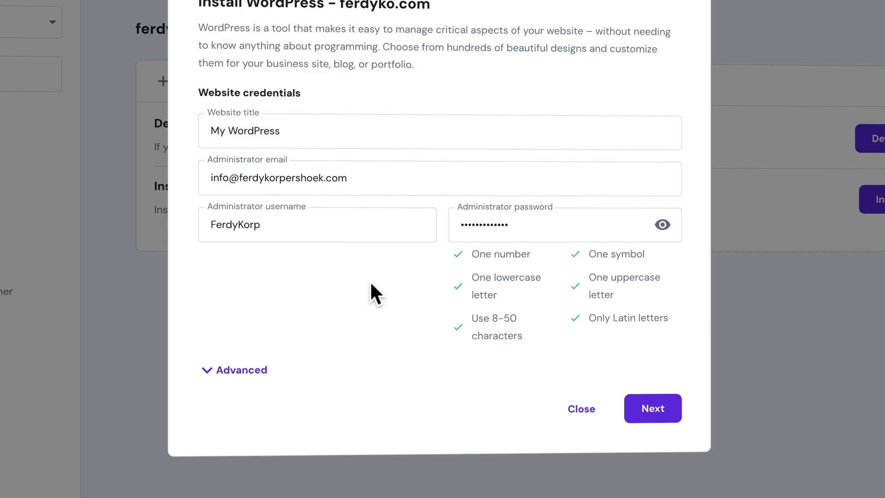
pyautogui.click(650, 409)
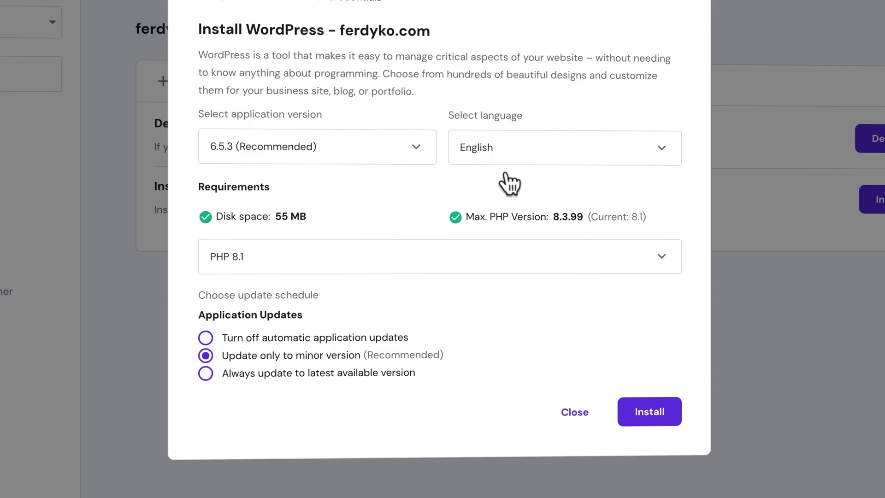
pyautogui.click(655, 407)
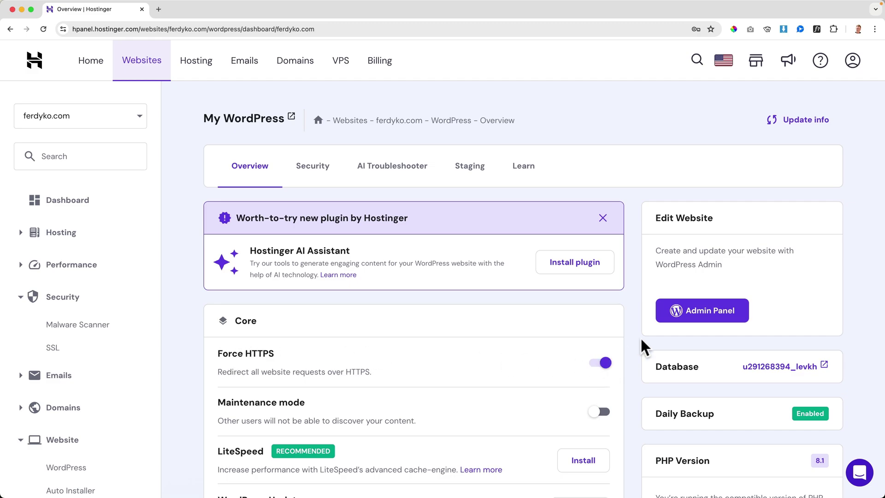
# Open the new site's WordPress admin, then go to its public front page.
pyautogui.click(700, 317)
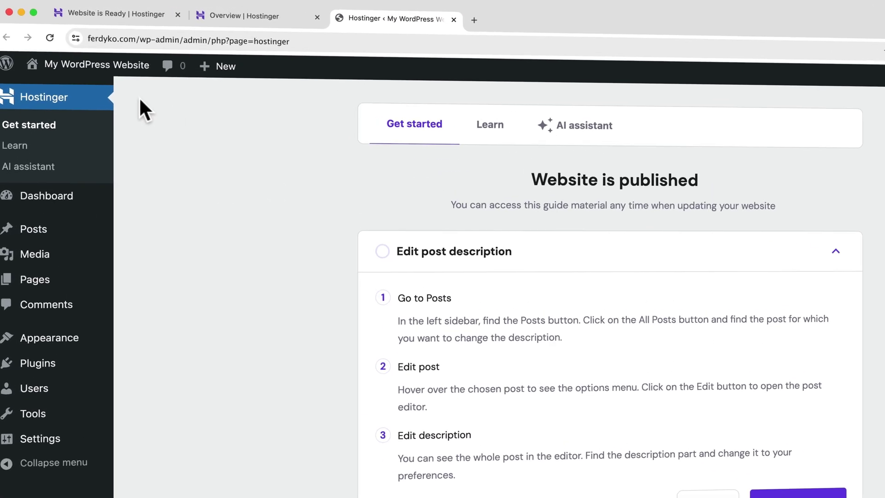
pyautogui.moveTo(129, 60)
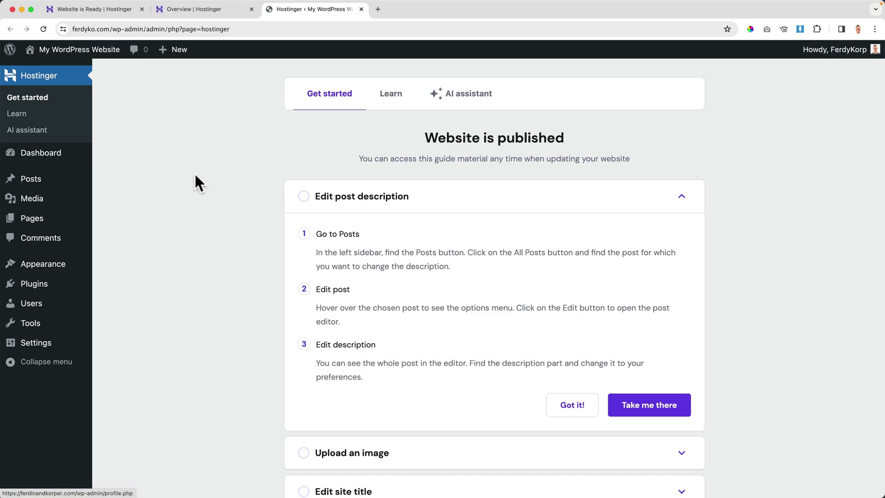
pyautogui.click(70, 52)
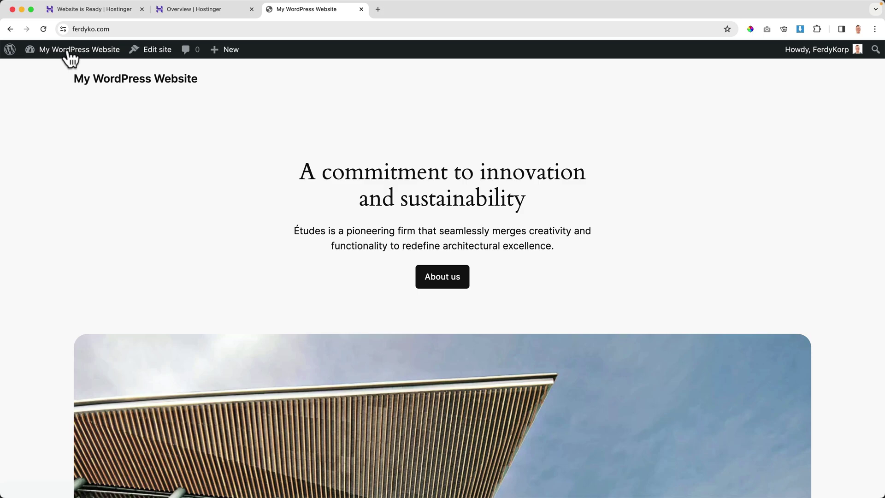
# Scroll through the live ferdyko.com homepage sections and return to the top.
pyautogui.scroll(-10, 78, 144)
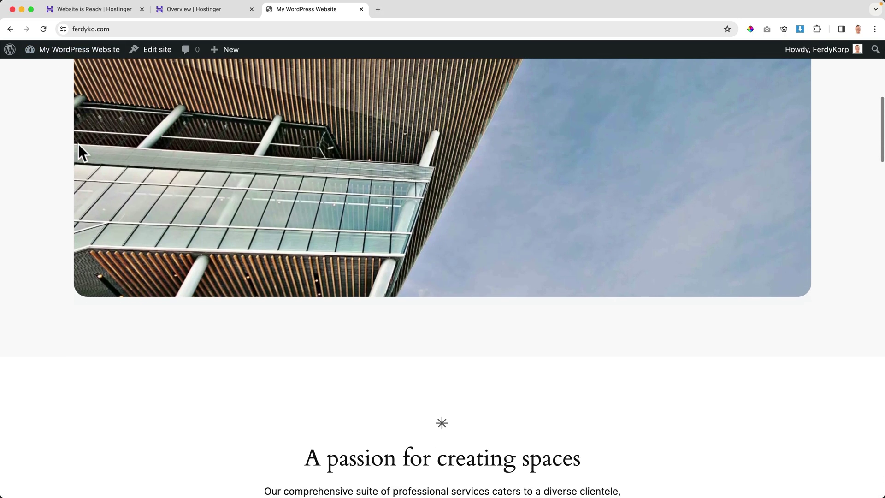
pyautogui.scroll(-15, 78, 145)
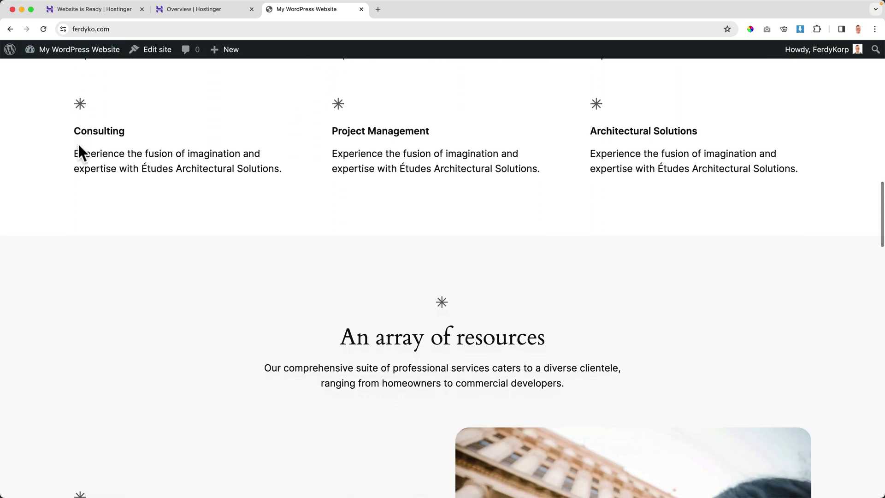
pyautogui.scroll(-18, 79, 144)
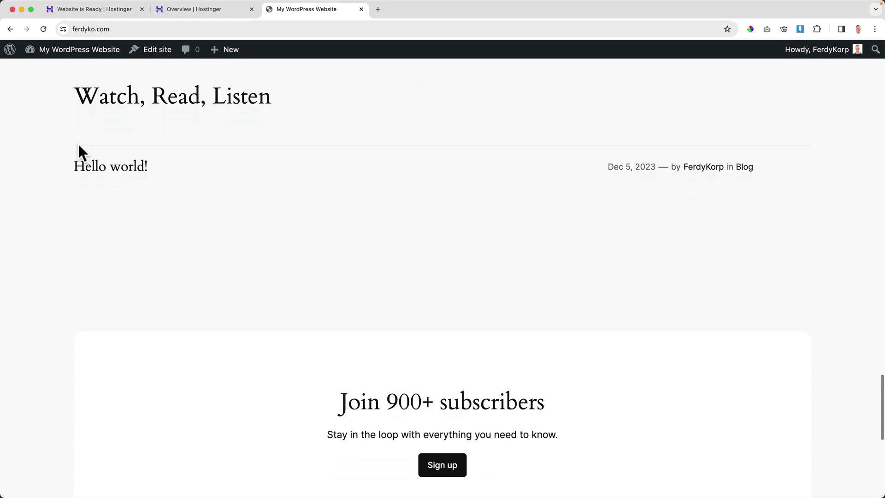
pyautogui.scroll(-5, 79, 144)
pyautogui.scroll(20, 78, 144)
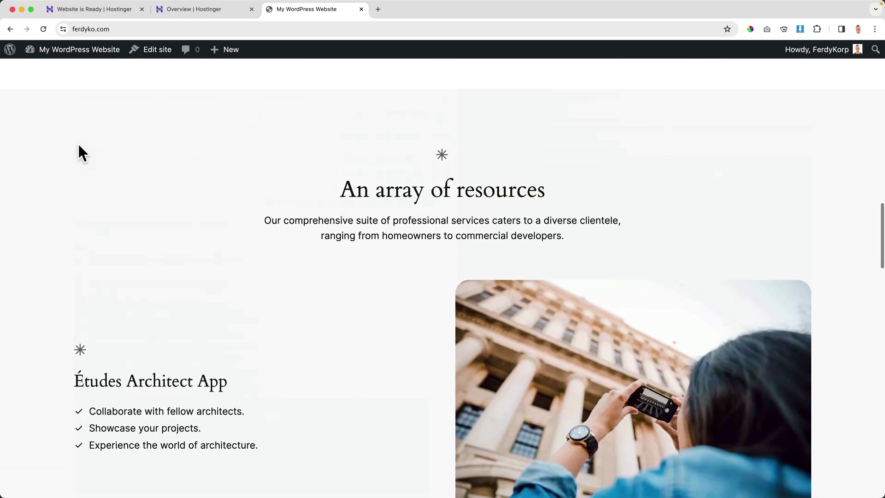
pyautogui.scroll(10, 79, 146)
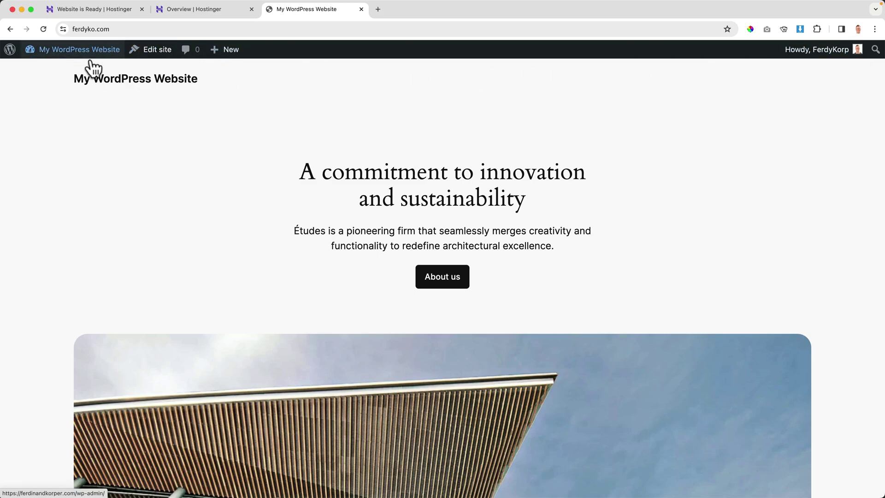
pyautogui.scroll(-5, 234, 181)
pyautogui.scroll(10, 232, 180)
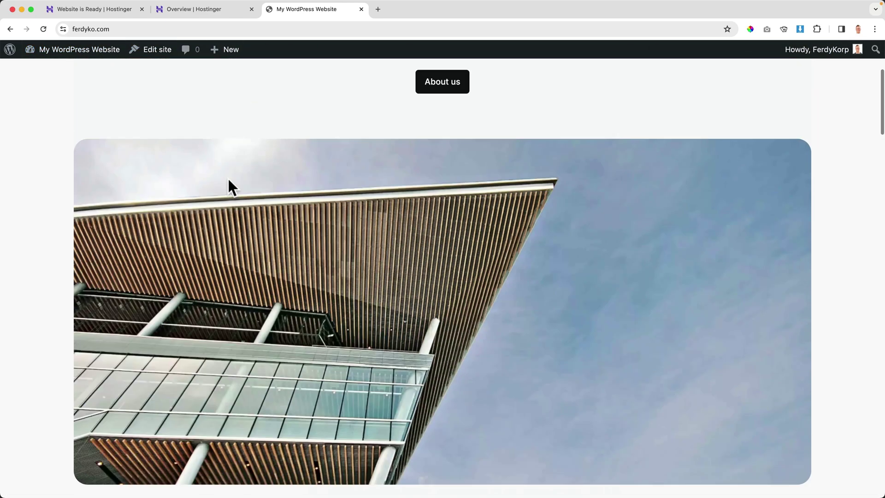
pyautogui.moveTo(78, 57)
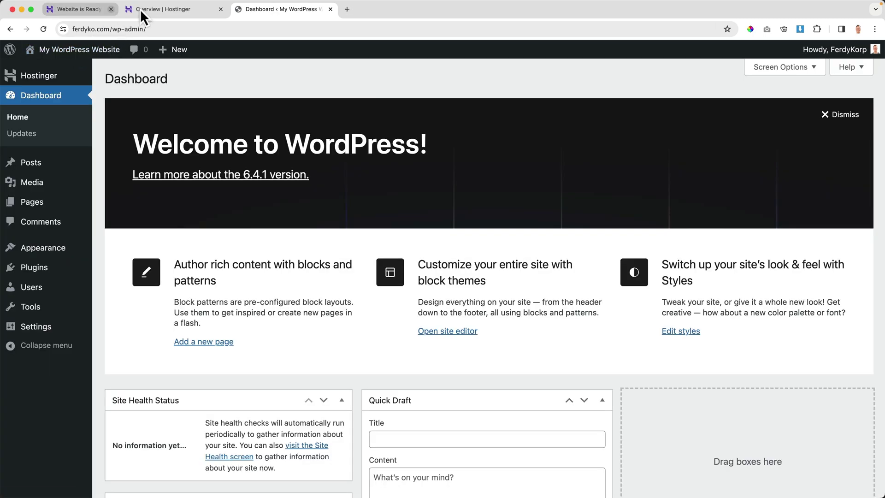
pyautogui.click(140, 9)
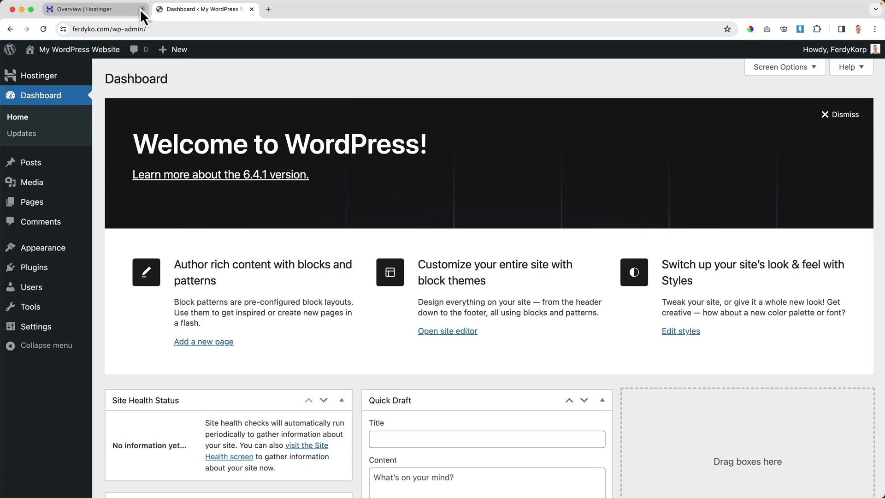
pyautogui.click(140, 10)
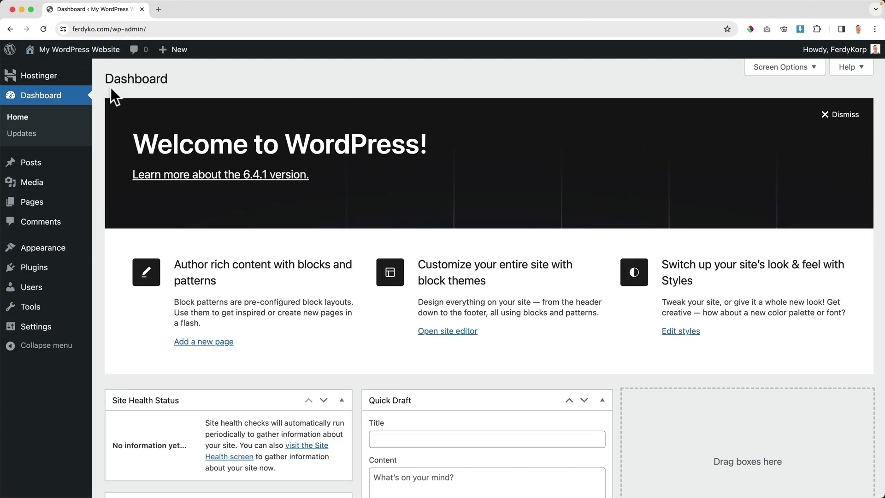
pyautogui.click(83, 52)
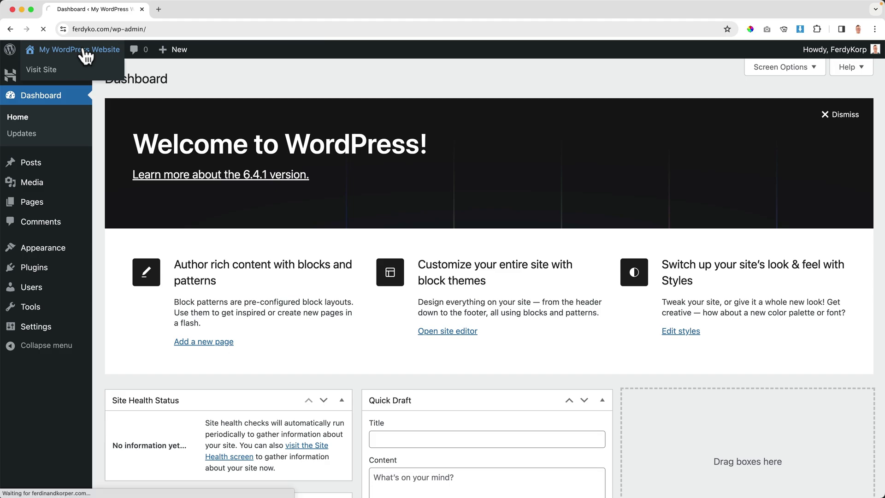
pyautogui.moveTo(78, 54)
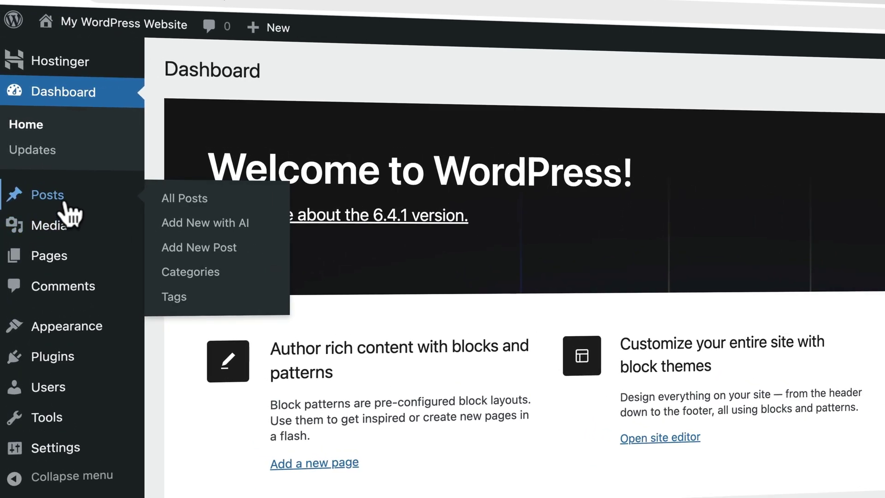
pyautogui.moveTo(36, 183)
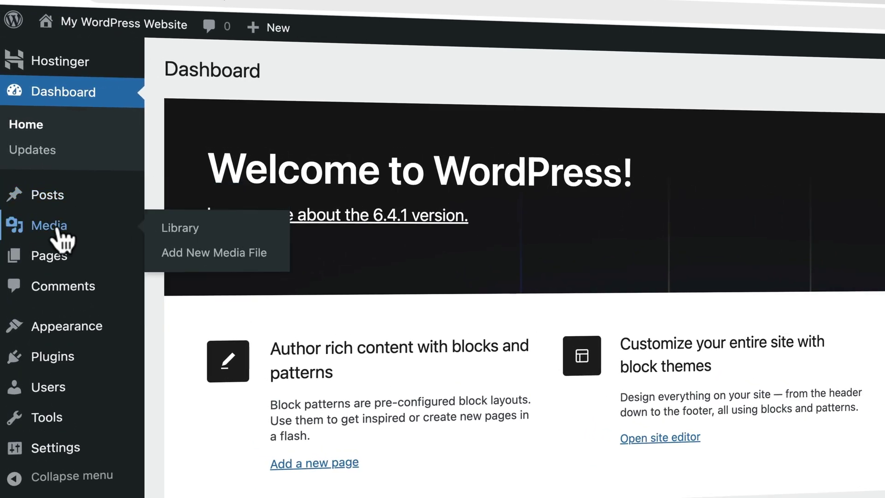
pyautogui.moveTo(66, 262)
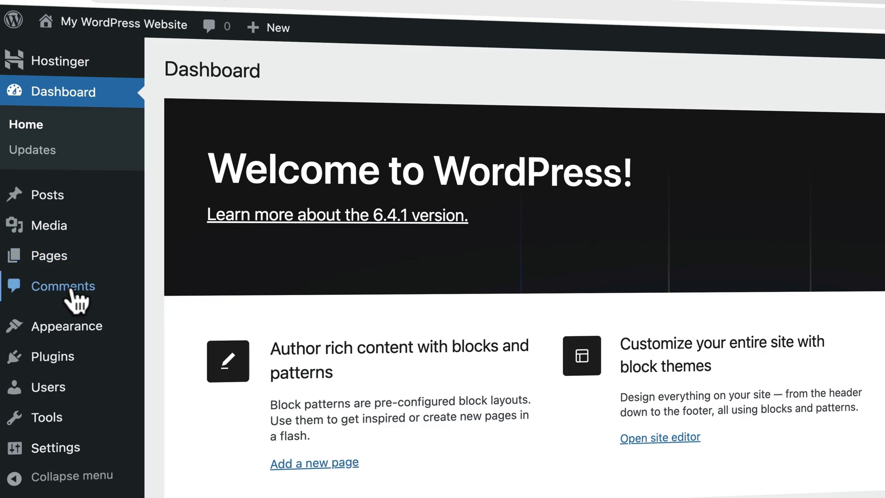
pyautogui.moveTo(82, 339)
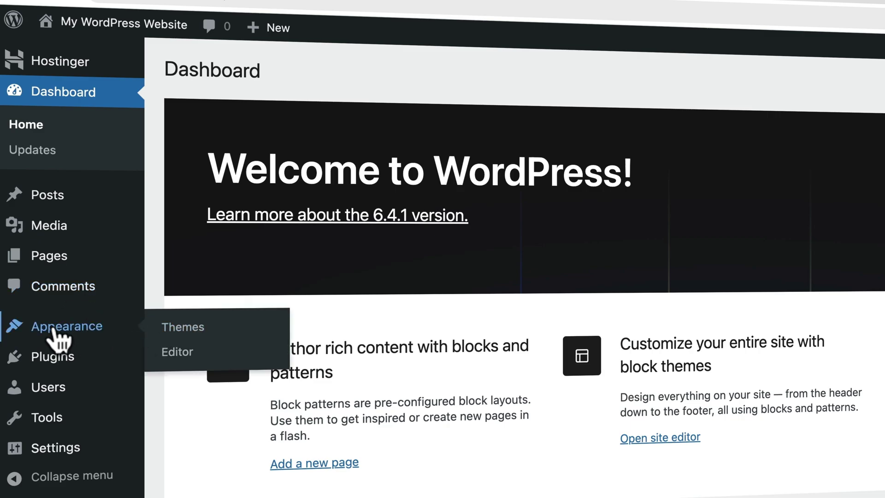
pyautogui.moveTo(69, 365)
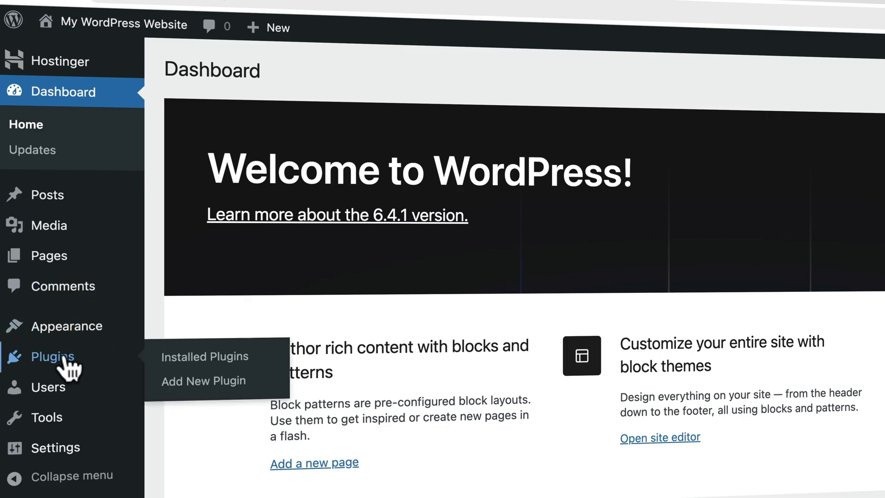
pyautogui.moveTo(53, 387)
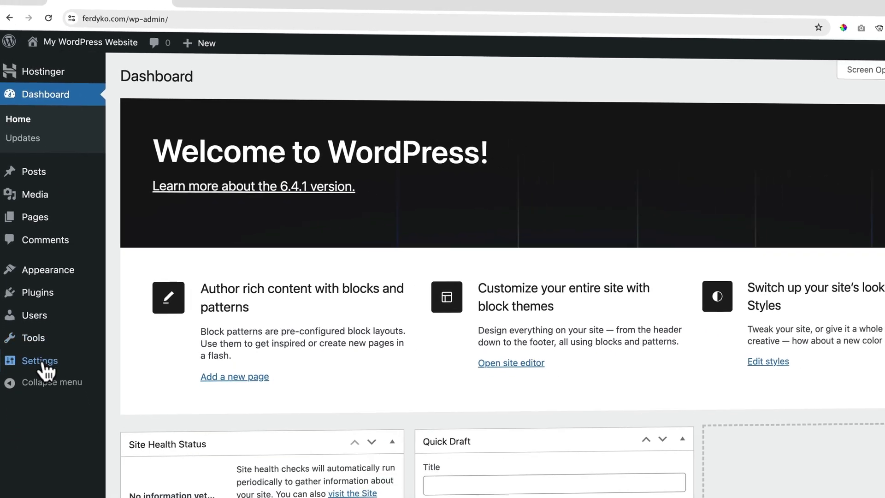
pyautogui.moveTo(58, 448)
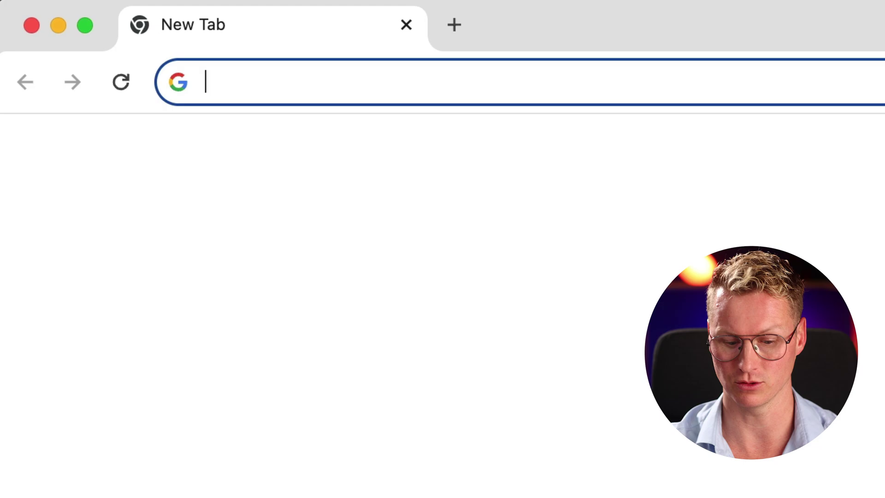
# Load YouTube and search for 'ferdy.com complete website tutorials'.
pyautogui.write('youtube.com')
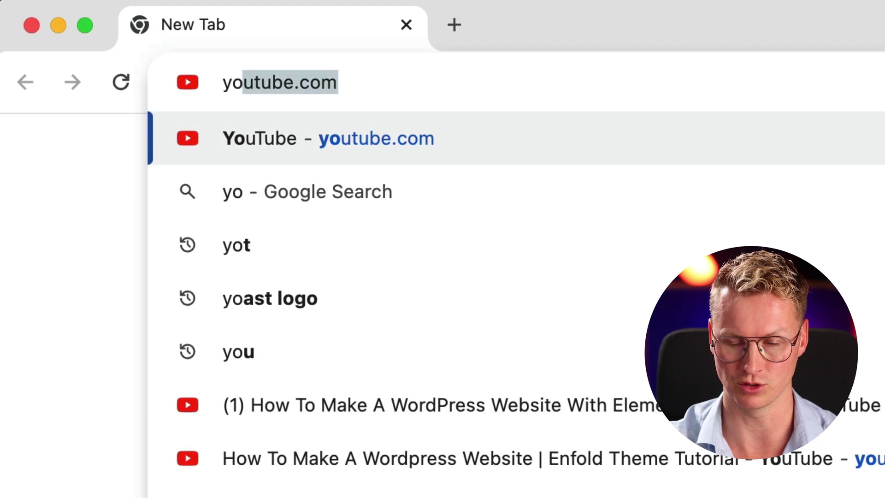
pyautogui.press('Return')
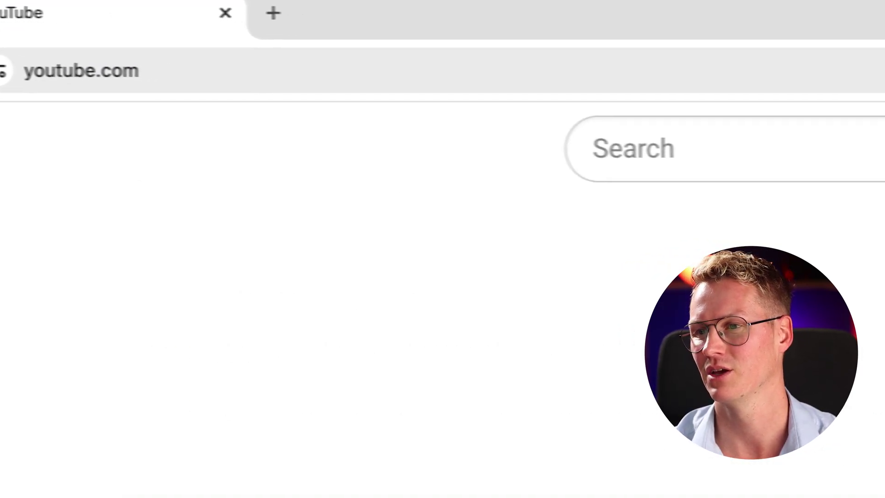
pyautogui.click(810, 143)
pyautogui.write('ferdy')
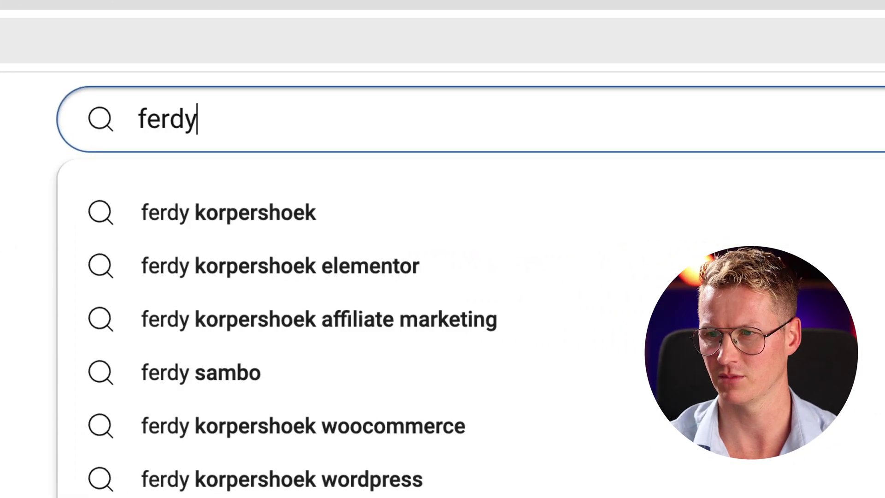
pyautogui.write('.com ')
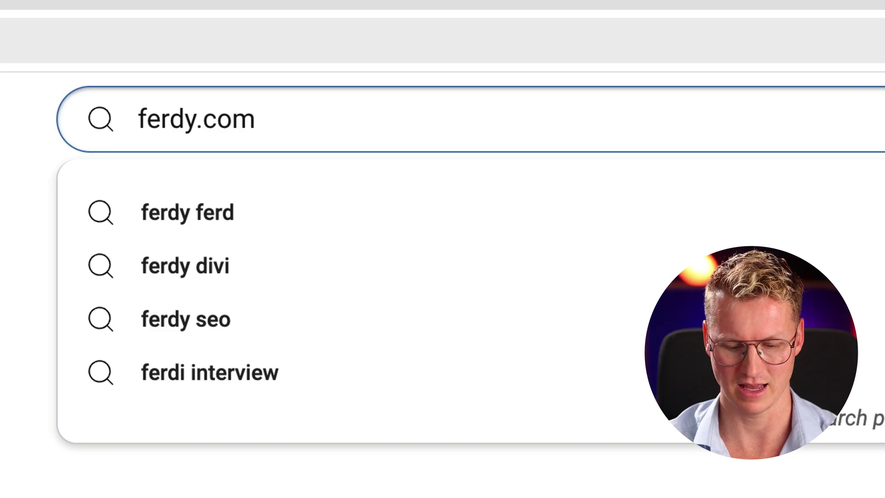
pyautogui.write('complete woe')
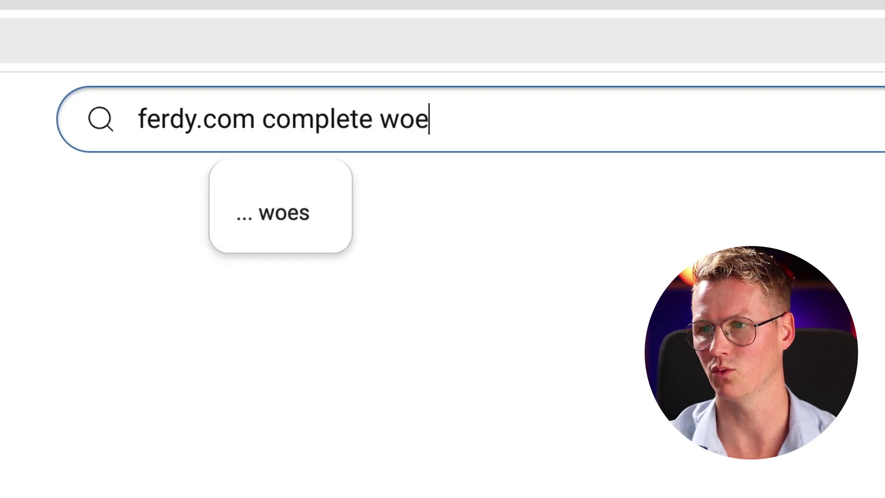
pyautogui.press('BackSpace')
pyautogui.press('BackSpace')
pyautogui.write('ebsite tutorials')
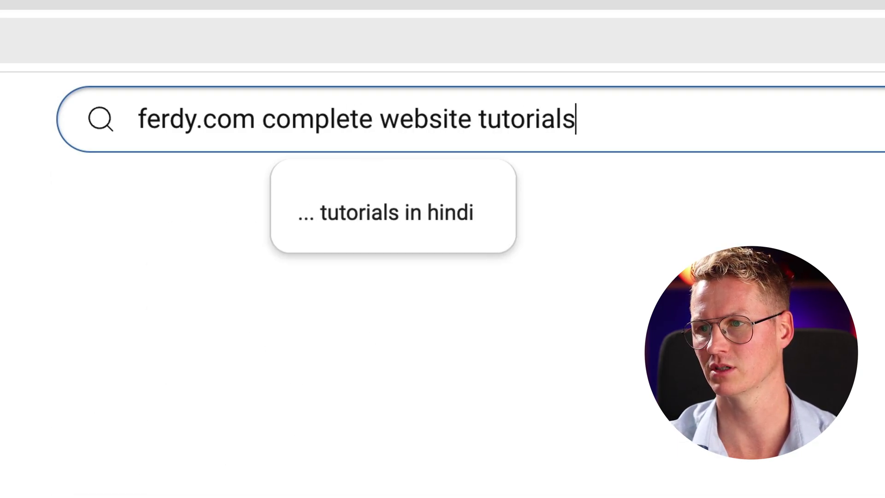
pyautogui.press('Return')
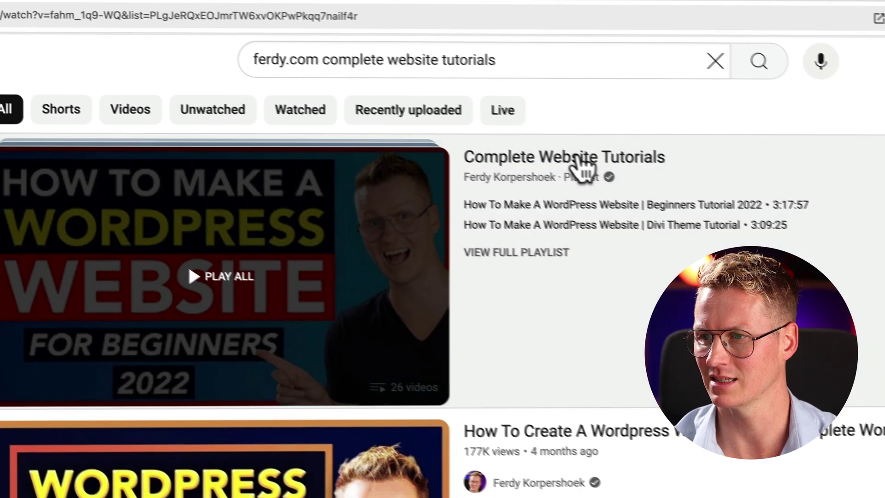
# Open the Complete Website Tutorials playlist and scroll through its videos.
pyautogui.click(604, 169)
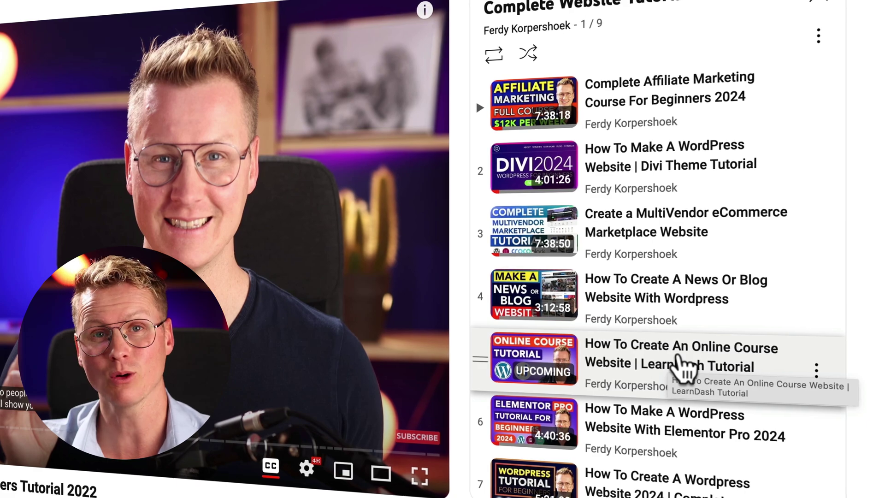
pyautogui.scroll(-2, 663, 364)
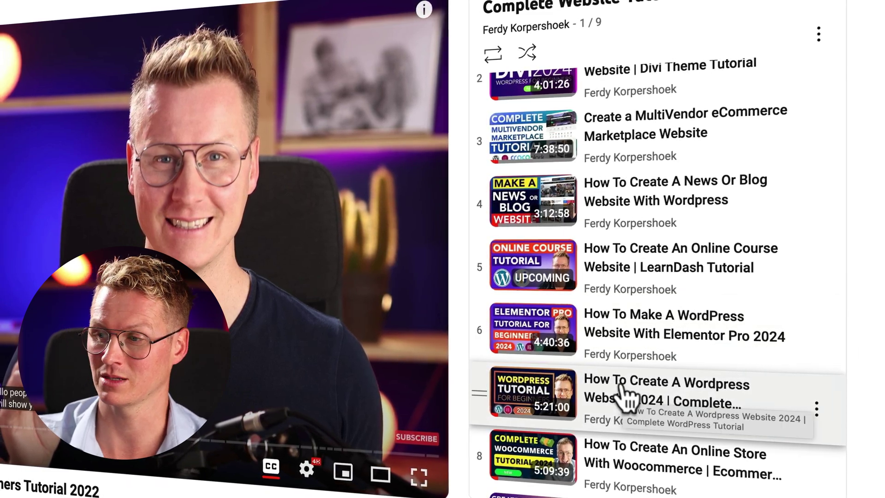
pyautogui.scroll(-1, 631, 396)
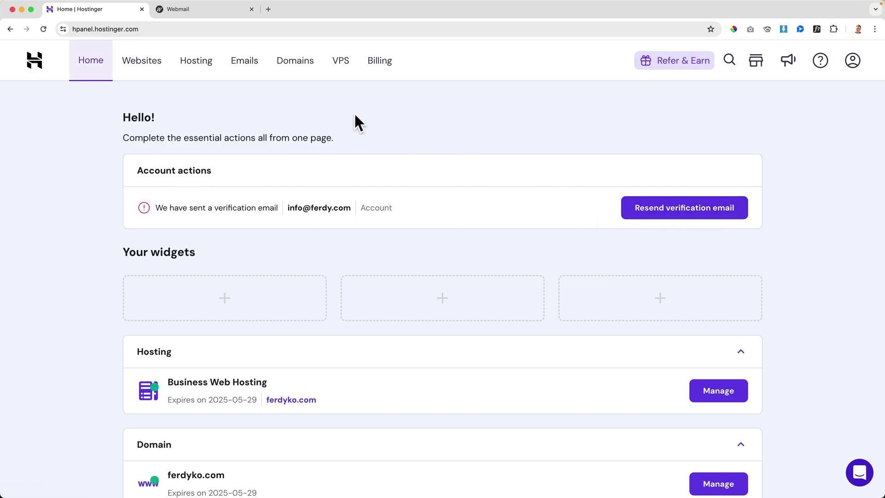
# Open the Hostinger verification message in Webmail and confirm the account's email address.
pyautogui.click(191, 10)
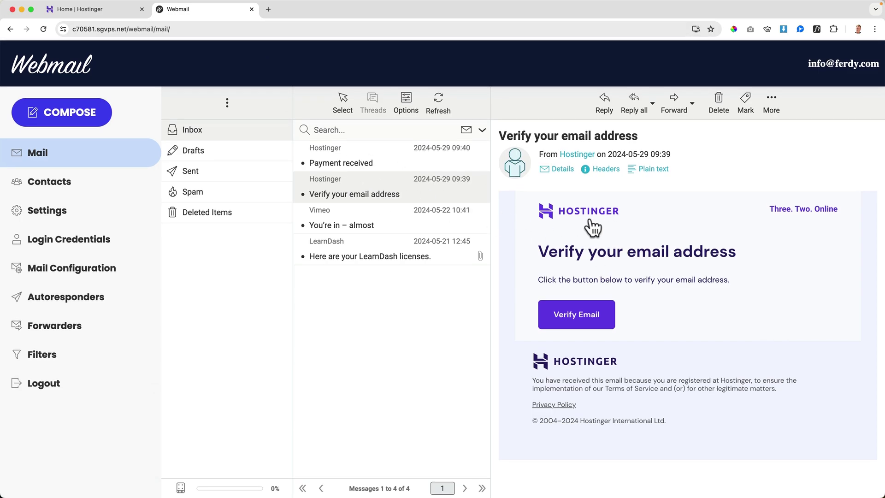
pyautogui.click(575, 323)
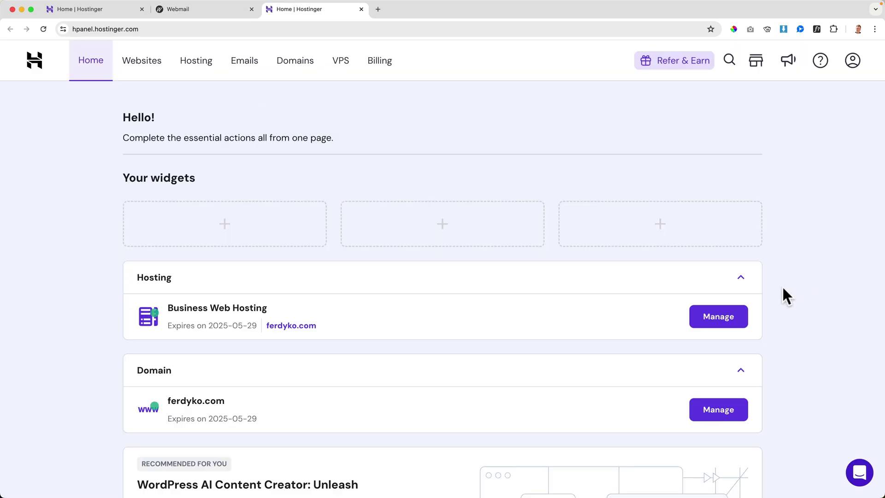
pyautogui.scroll(-5, 786, 295)
pyautogui.scroll(5, 745, 251)
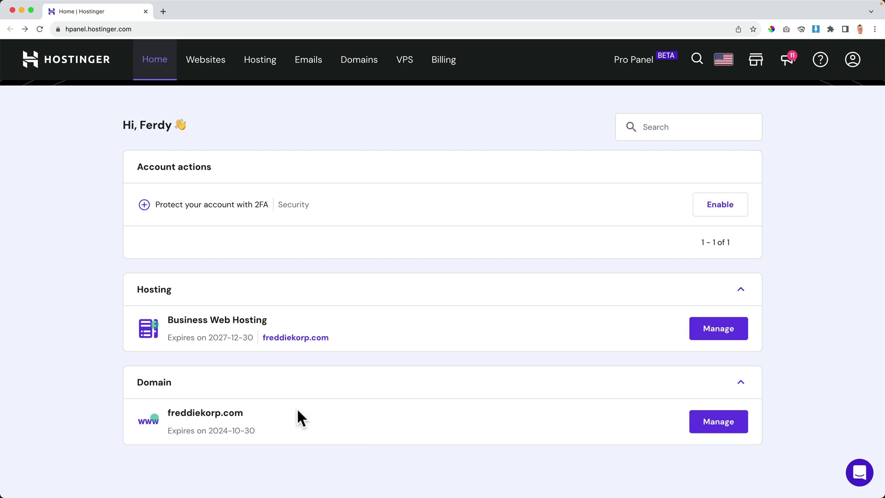
# Create the 'courses' subdomain from freddiekorp.com's Domains > Subdomains page.
pyautogui.click(214, 69)
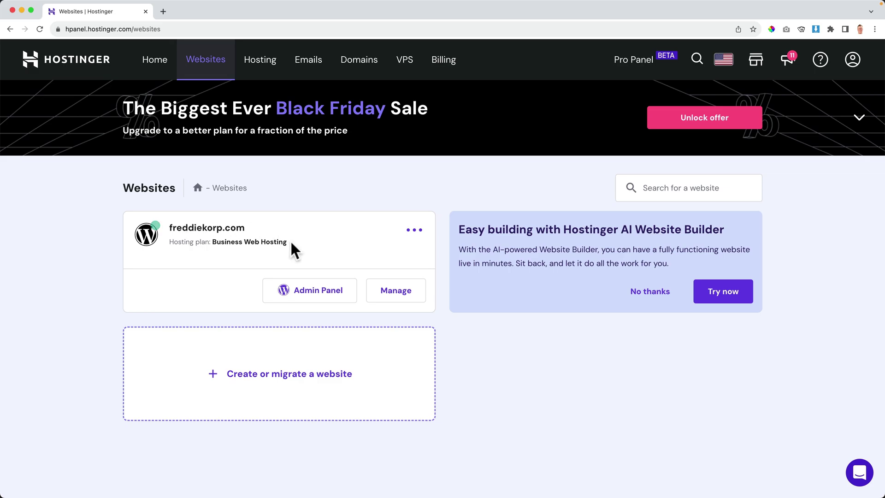
pyautogui.click(387, 293)
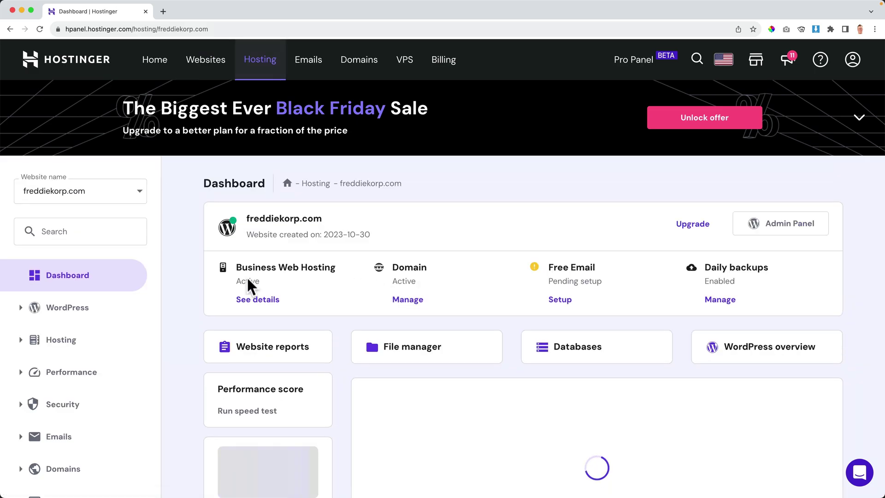
pyautogui.scroll(-3, 69, 300)
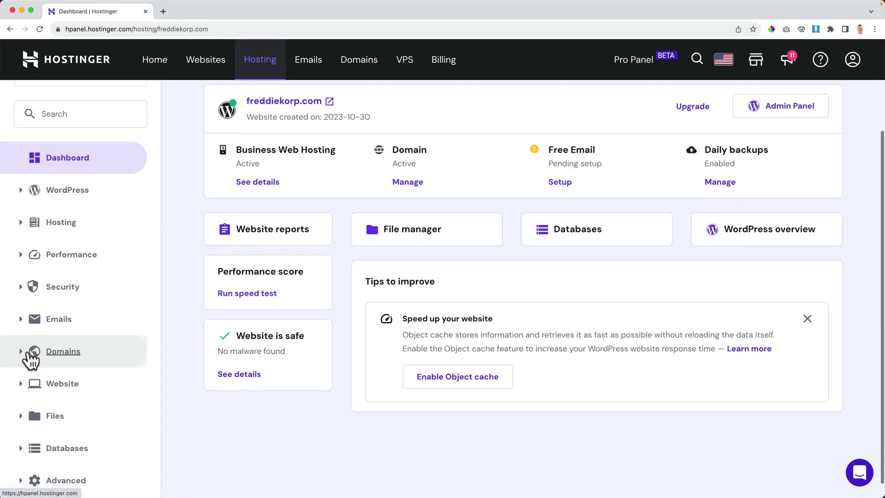
pyautogui.click(20, 352)
pyautogui.click(67, 379)
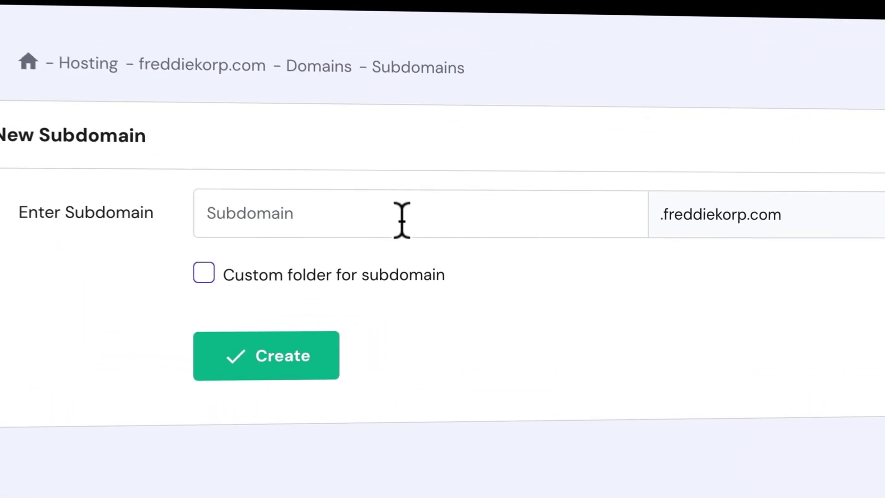
pyautogui.click(469, 258)
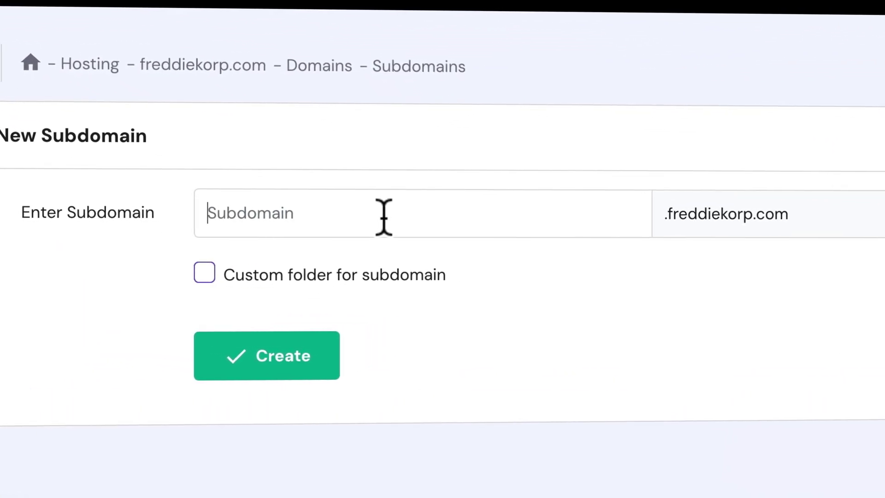
pyautogui.write('courses')
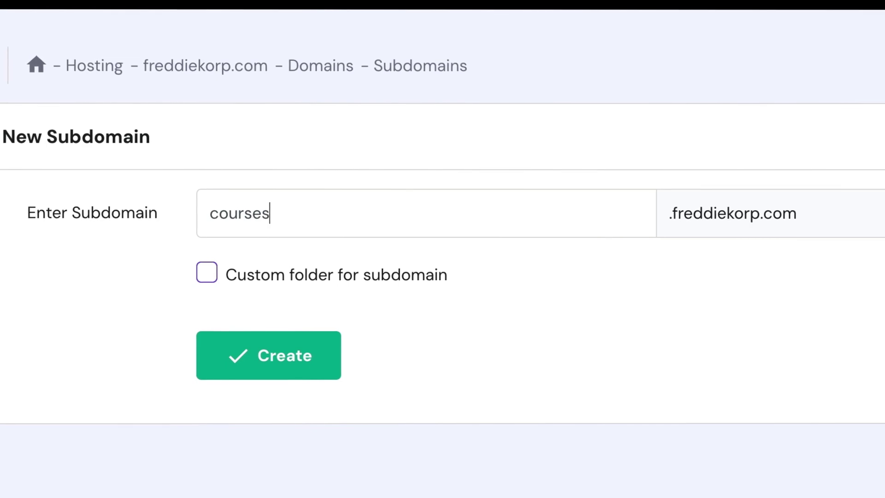
pyautogui.click(274, 355)
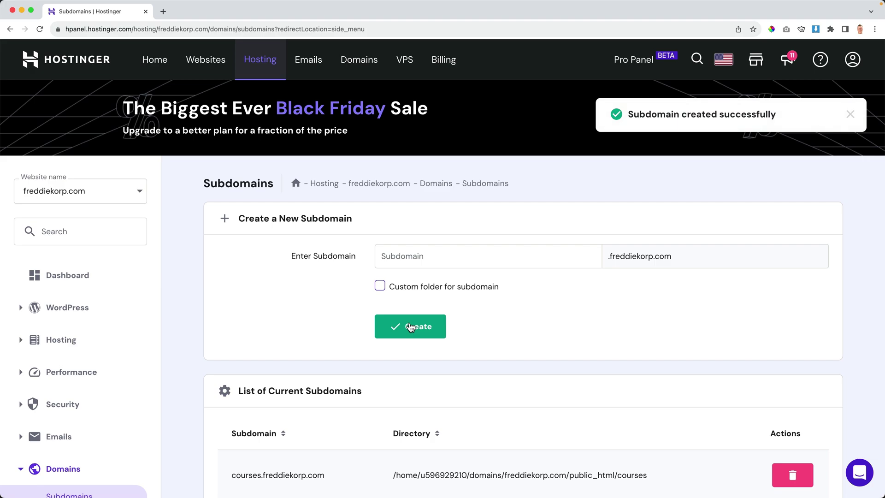
pyautogui.scroll(-5, 339, 344)
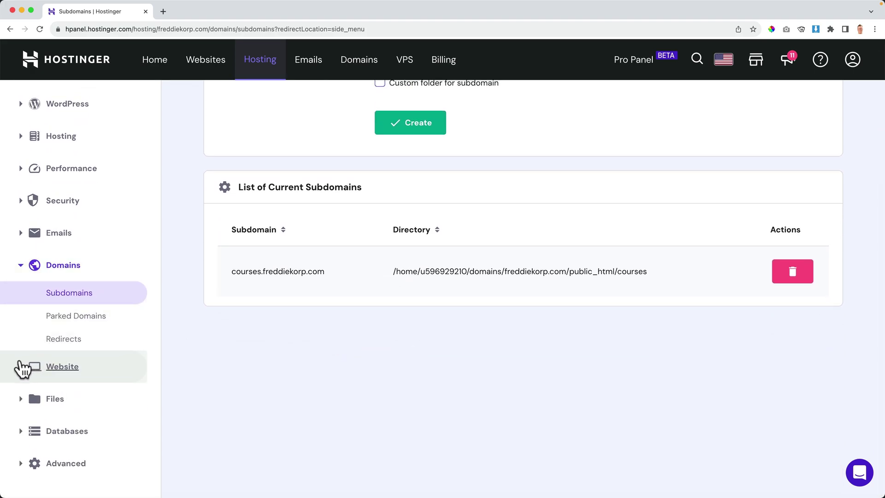
# Start a WordPress installation and choose courses.freddiekorp.com as the install path.
pyautogui.click(24, 371)
pyautogui.scroll(-2, 25, 372)
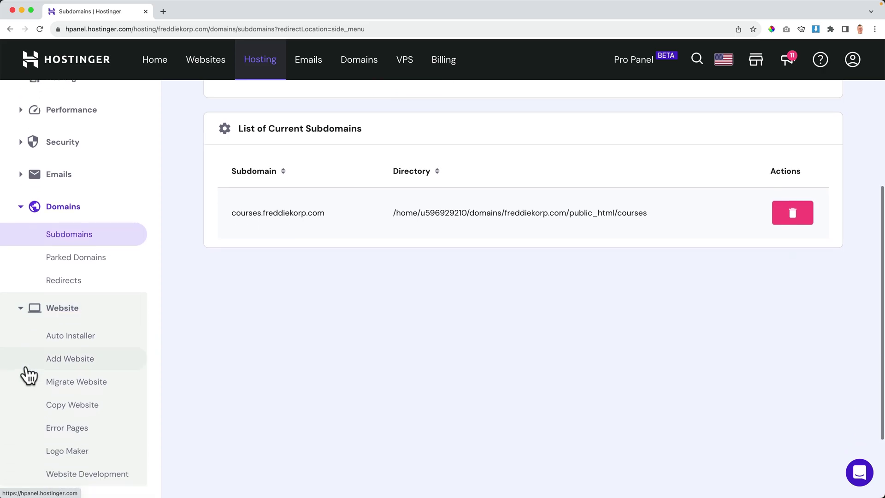
pyautogui.click(70, 341)
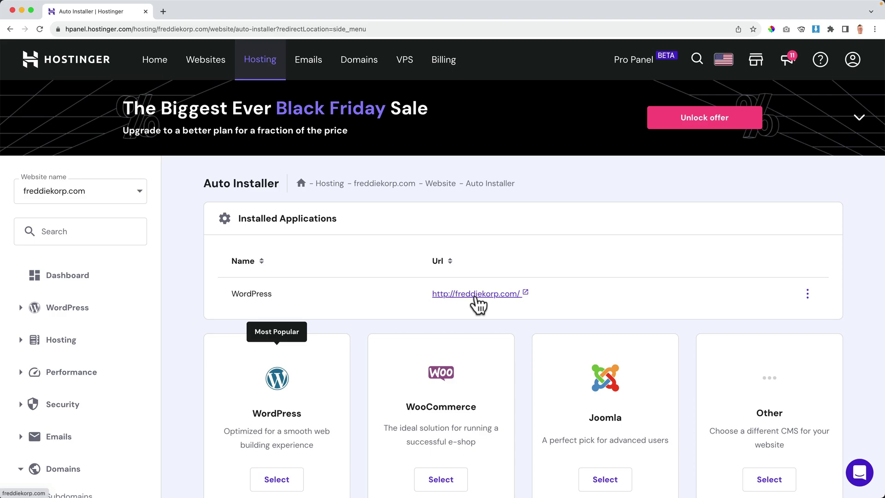
pyautogui.scroll(-3, 351, 292)
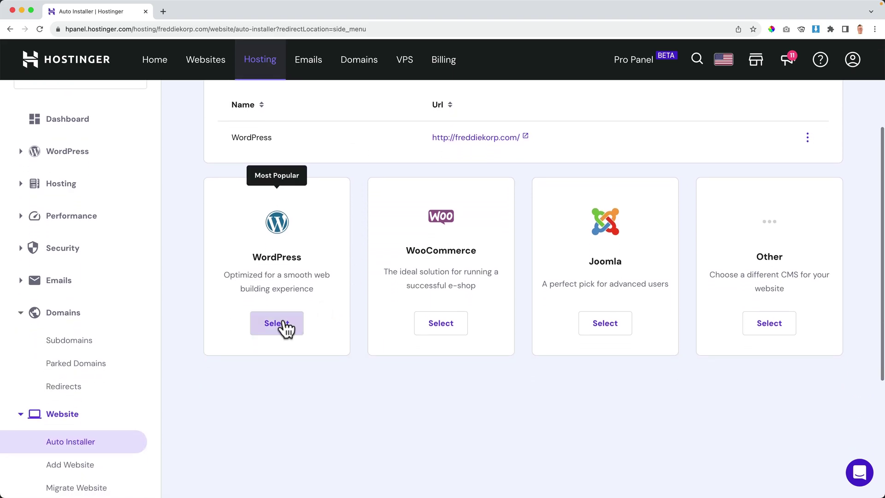
pyautogui.click(283, 323)
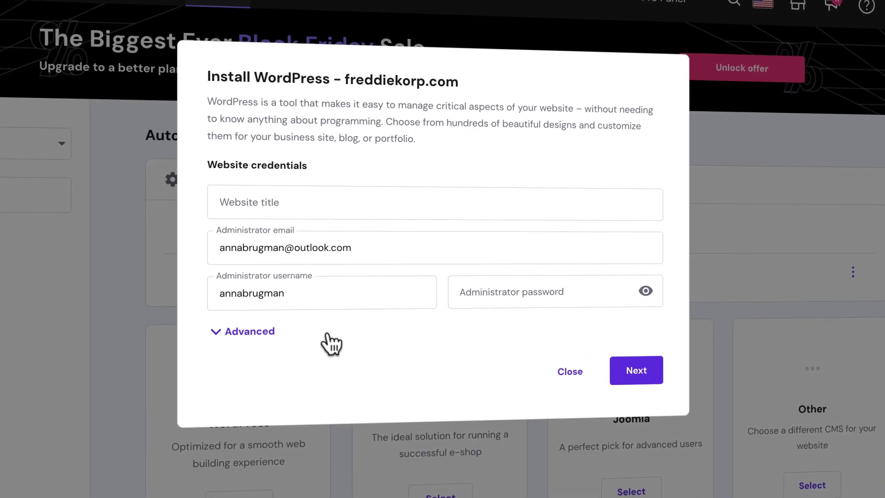
pyautogui.click(251, 336)
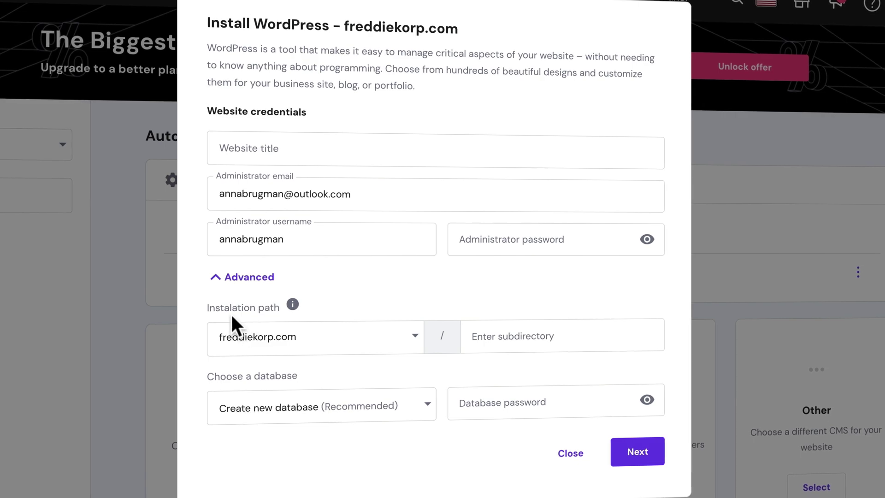
pyautogui.click(411, 339)
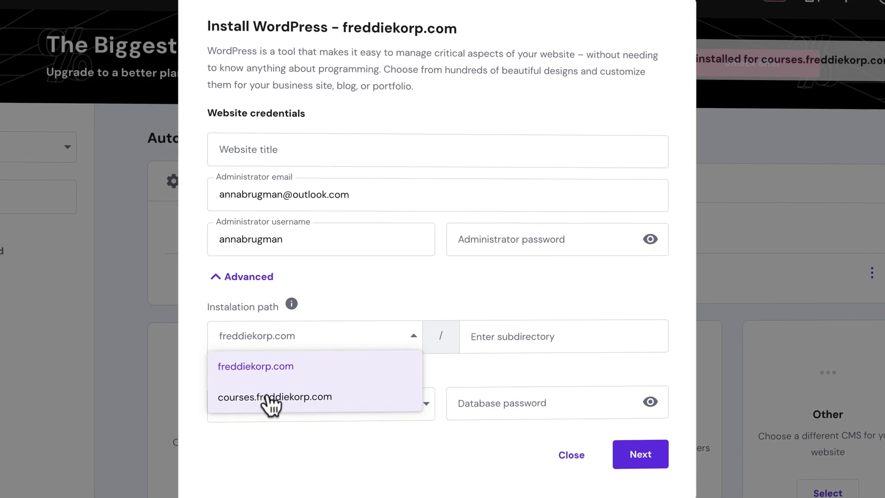
pyautogui.click(268, 396)
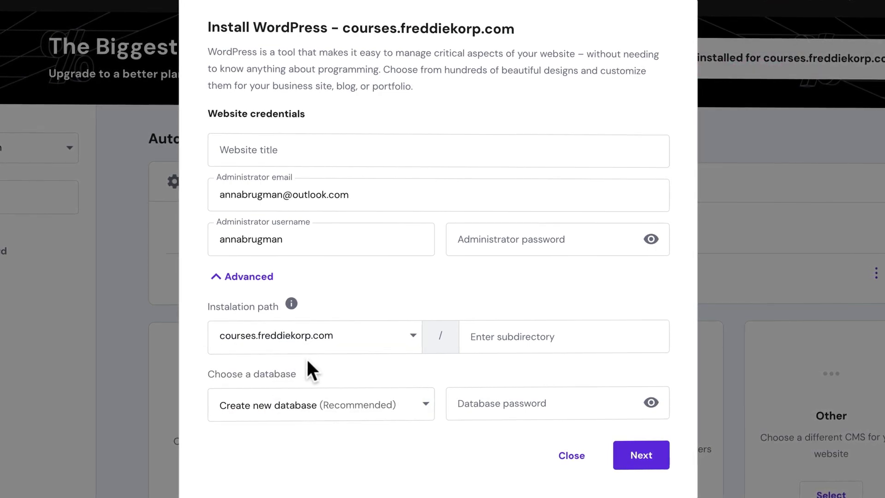
# Enter the site title, administrator email, username and pasted password, then install WordPress.
pyautogui.click(275, 150)
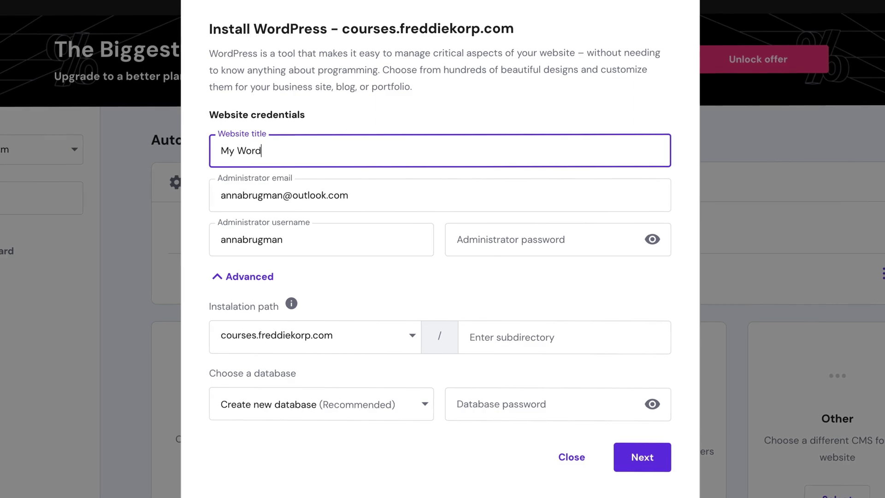
pyautogui.press('Tab')
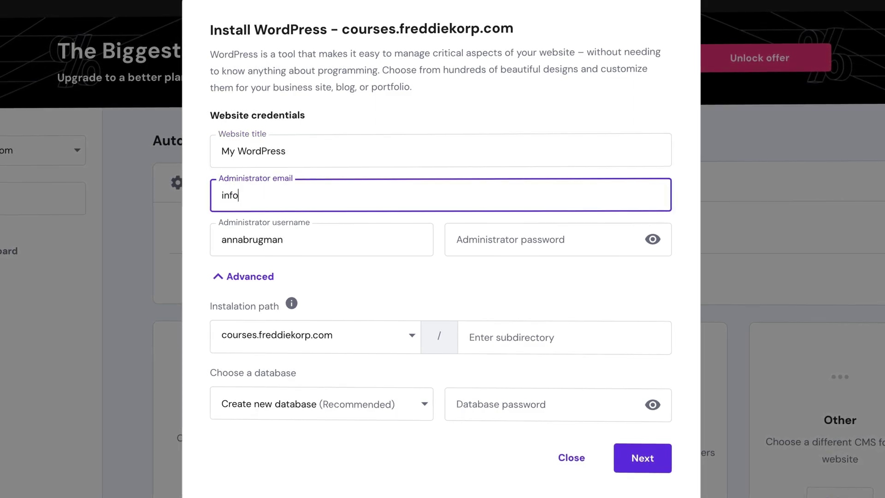
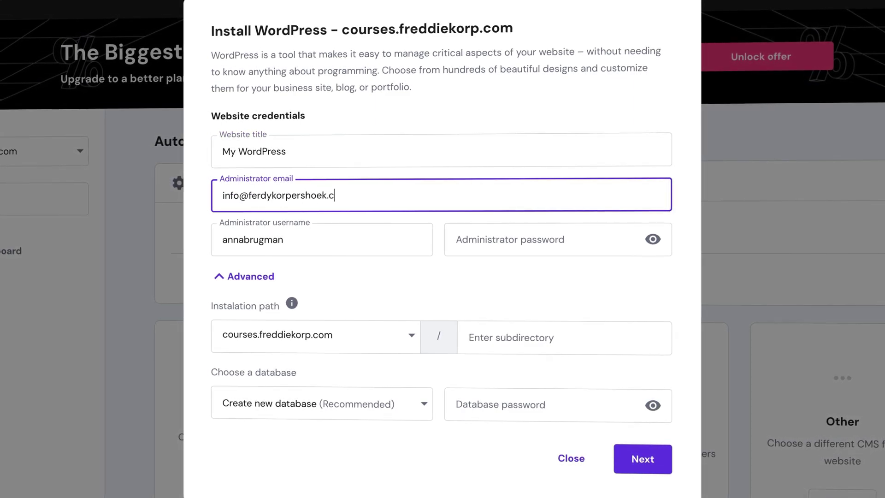
pyautogui.press('Tab')
pyautogui.write('FerdyKorp')
pyautogui.press('Tab')
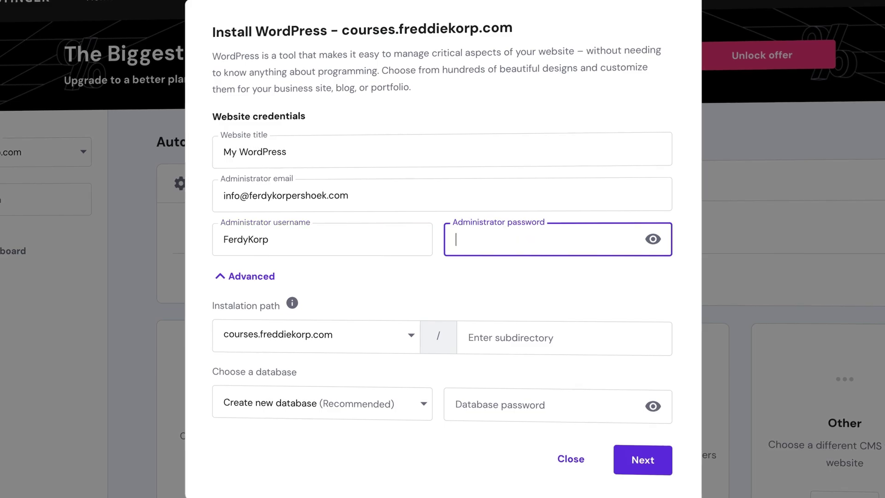
pyautogui.hotkey('ctrl', 'v')
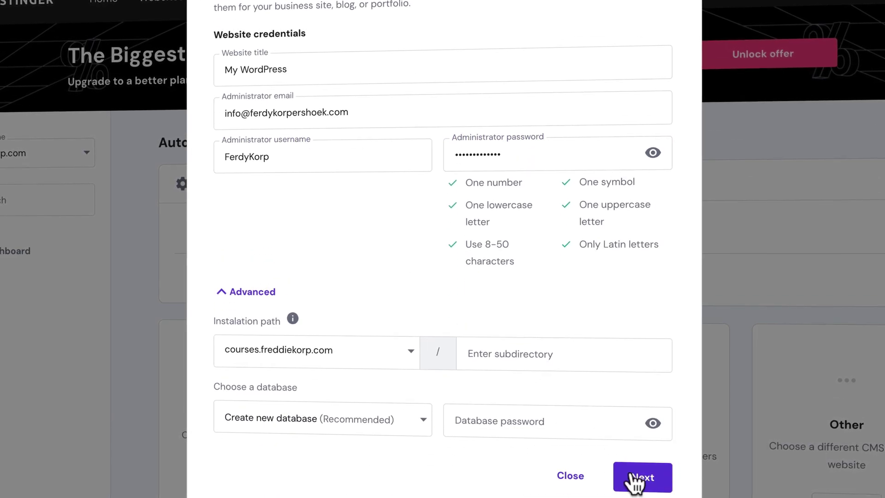
pyautogui.click(640, 479)
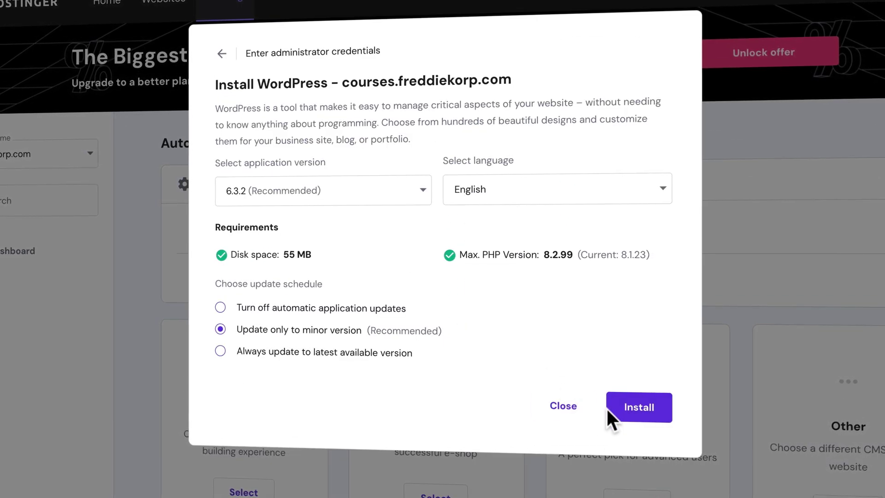
pyautogui.click(638, 412)
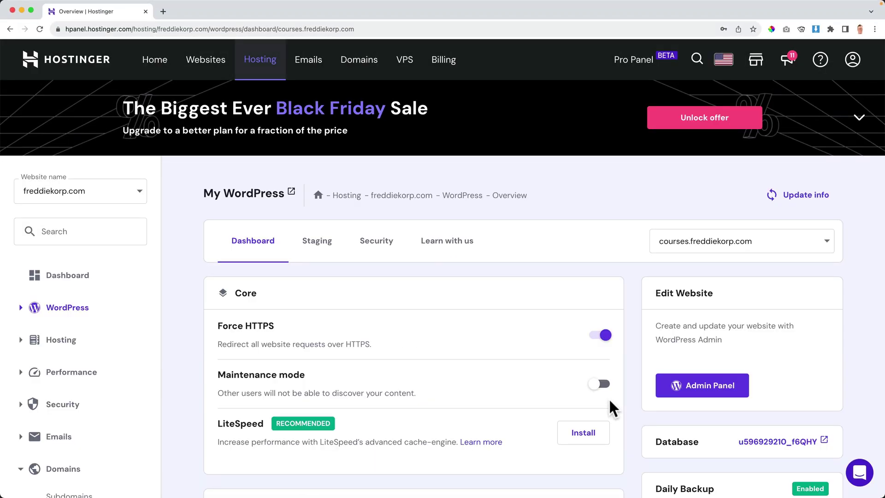
# Open the new site's WordPress admin, view its front page, then close that tab.
pyautogui.scroll(-1, 608, 397)
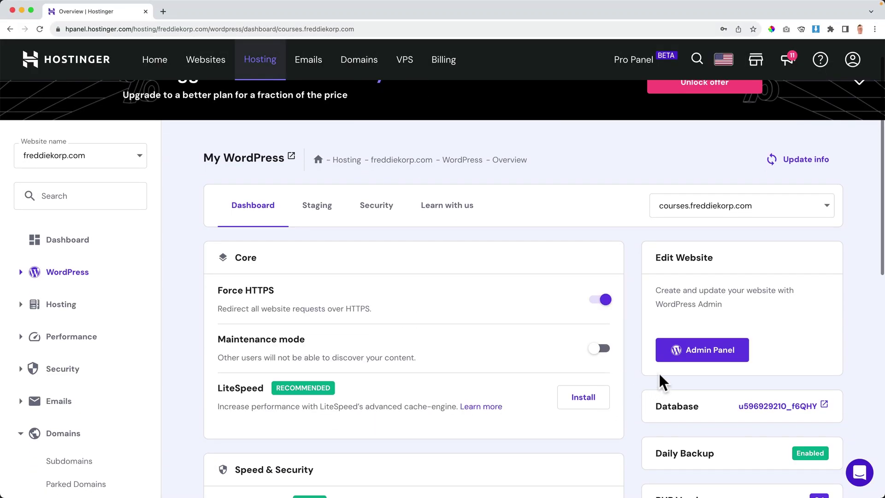
pyautogui.click(703, 353)
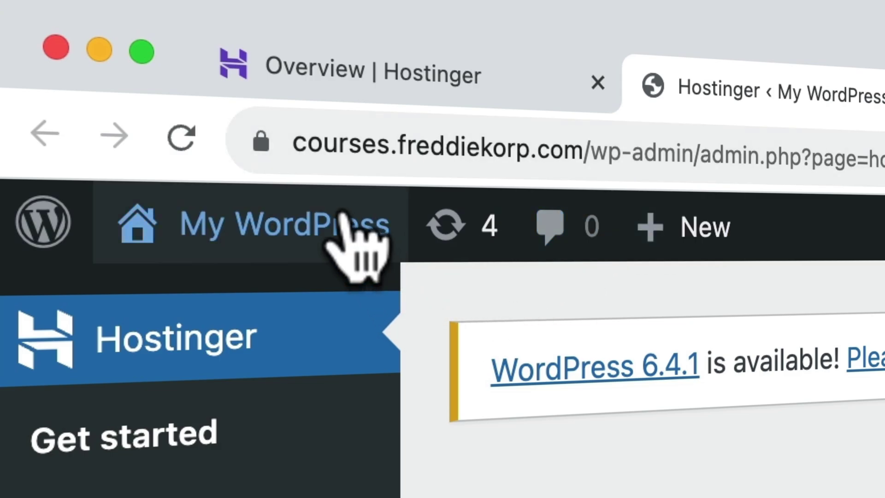
pyautogui.click(313, 212)
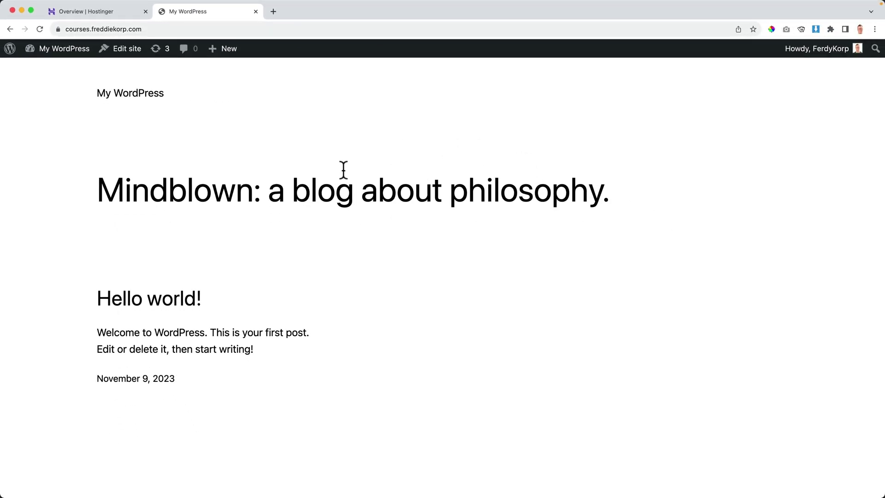
pyautogui.click(254, 11)
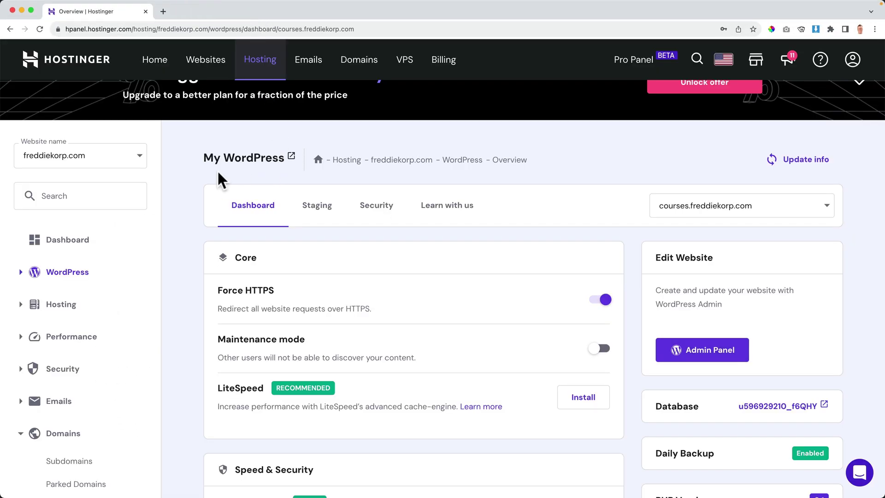
# Go to the hosting dashboard and open the auto installer page.
pyautogui.click(82, 242)
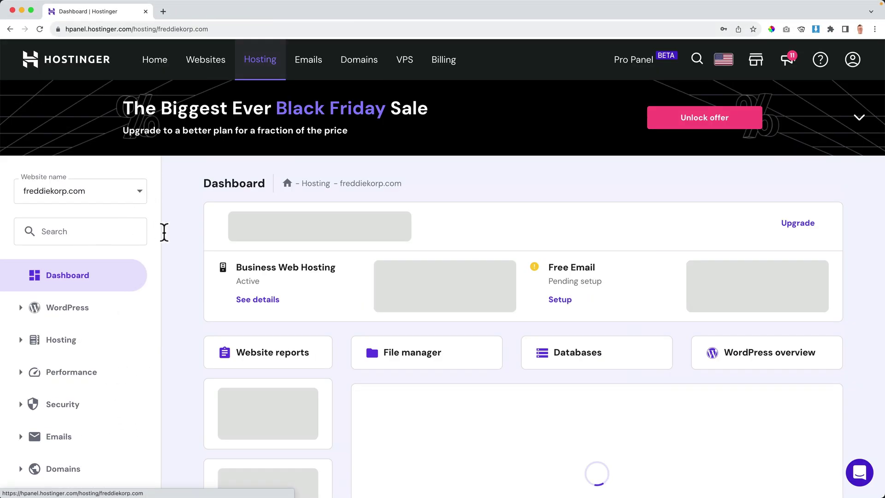
pyautogui.scroll(-3, 59, 288)
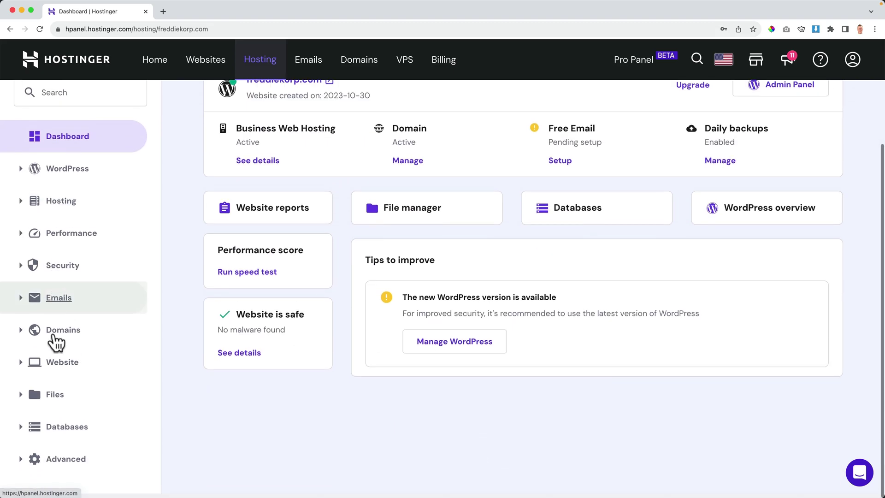
pyautogui.click(65, 369)
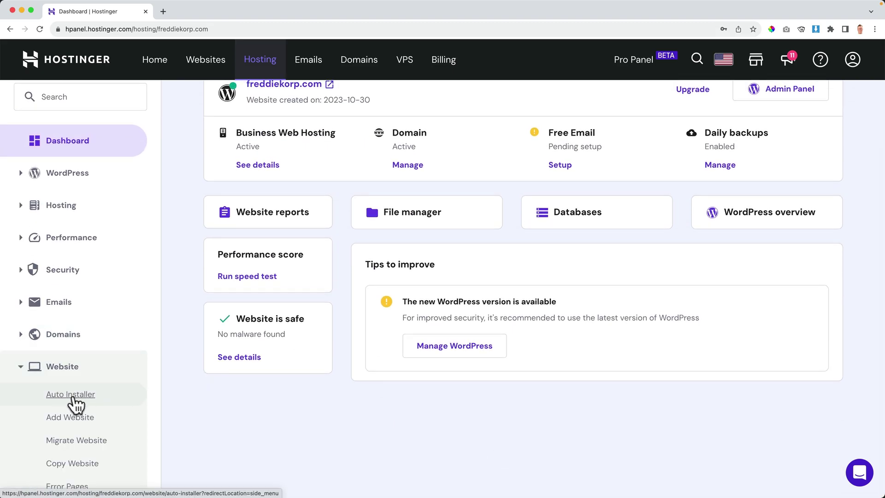
pyautogui.click(74, 400)
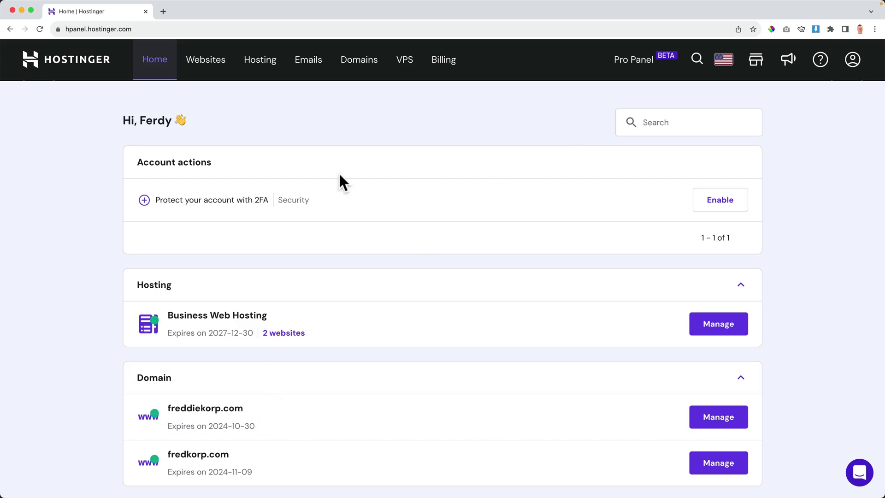
# Set up the free email service for the freddiekorp.com domain.
pyautogui.click(313, 70)
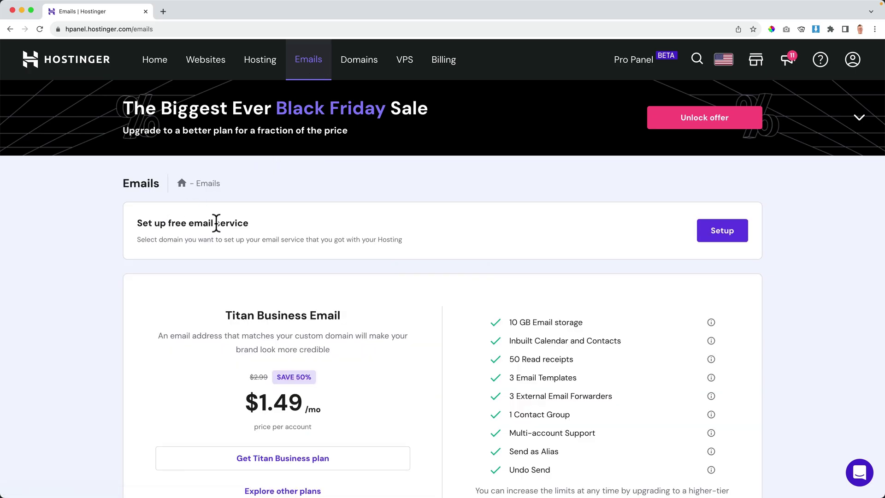
pyautogui.click(703, 232)
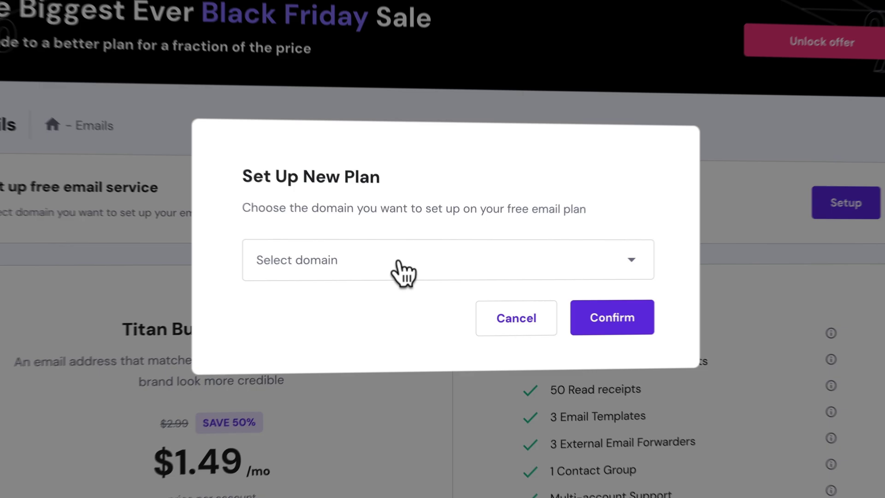
pyautogui.click(378, 276)
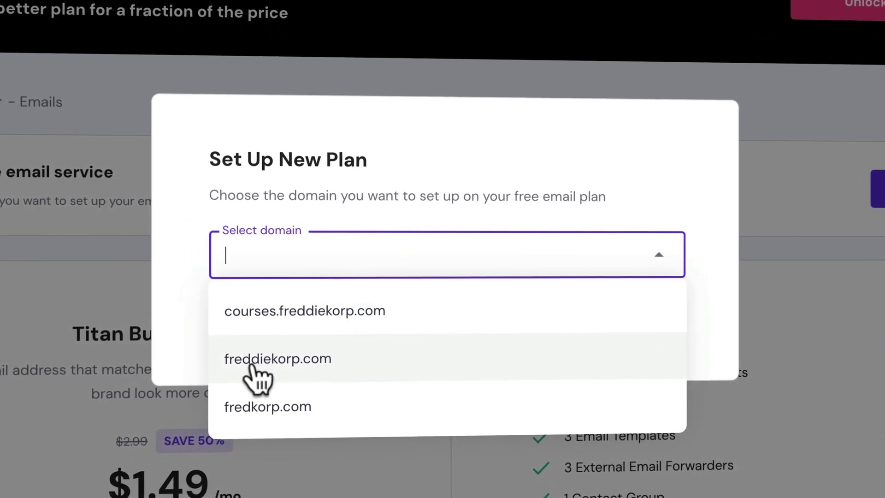
pyautogui.click(289, 363)
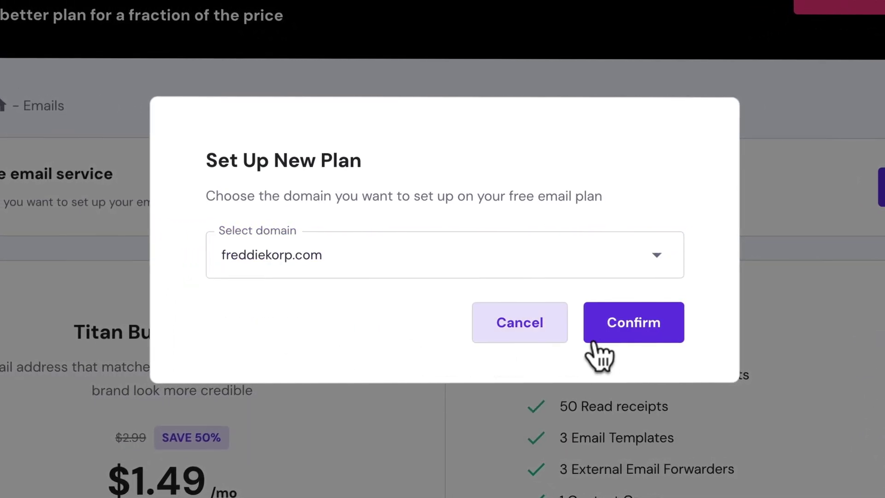
pyautogui.click(619, 328)
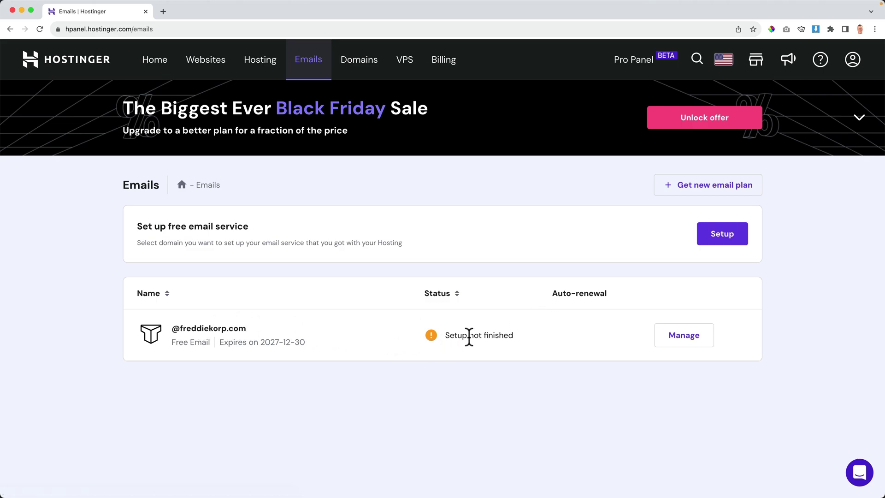
# Manage the freddiekorp.com email and choose the Titan Free Email plan.
pyautogui.click(679, 340)
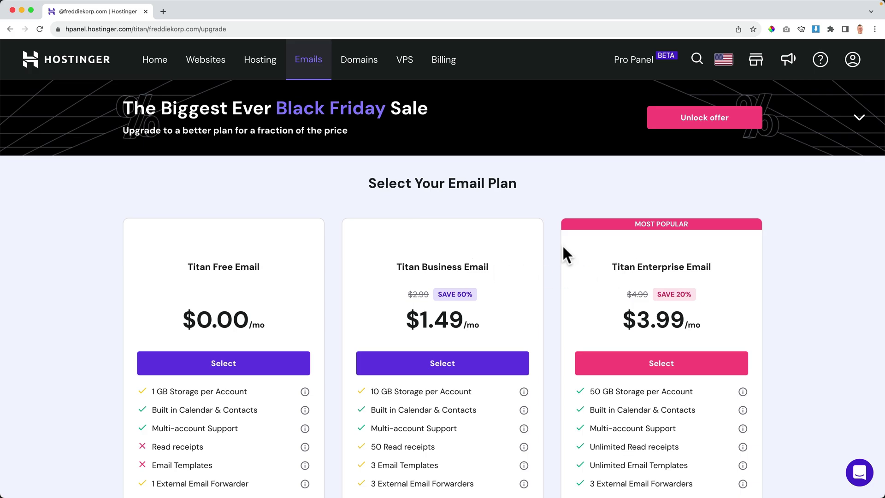
pyautogui.scroll(-1, 221, 253)
pyautogui.scroll(-3, 208, 228)
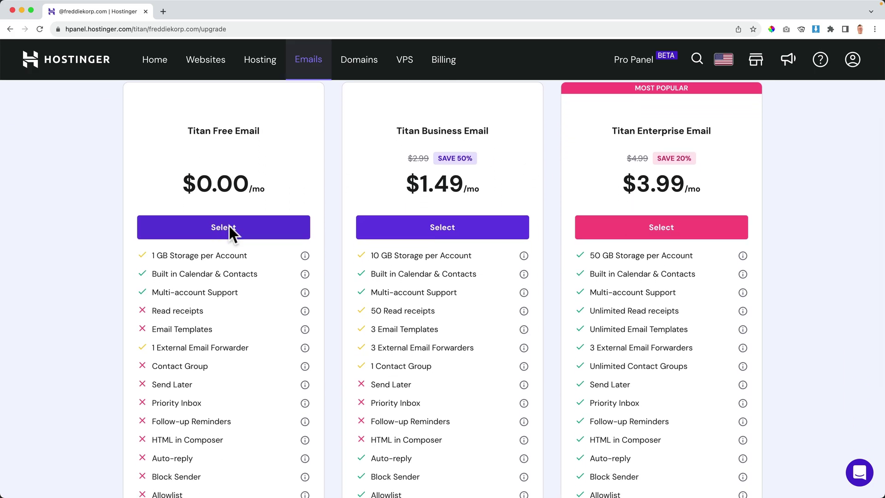
pyautogui.click(228, 226)
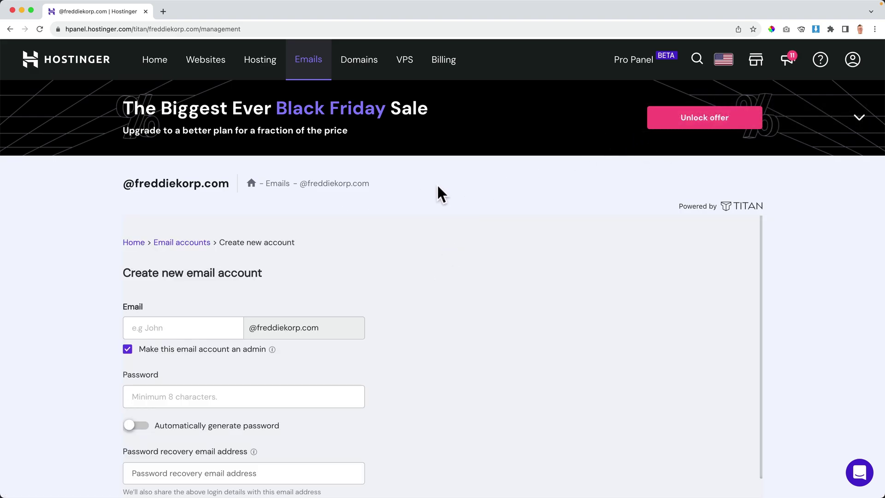
# Create the 'info' mailbox on freddiekorp.com with a password and a recovery email address.
pyautogui.scroll(-1, 437, 186)
pyautogui.scroll(-2, 437, 186)
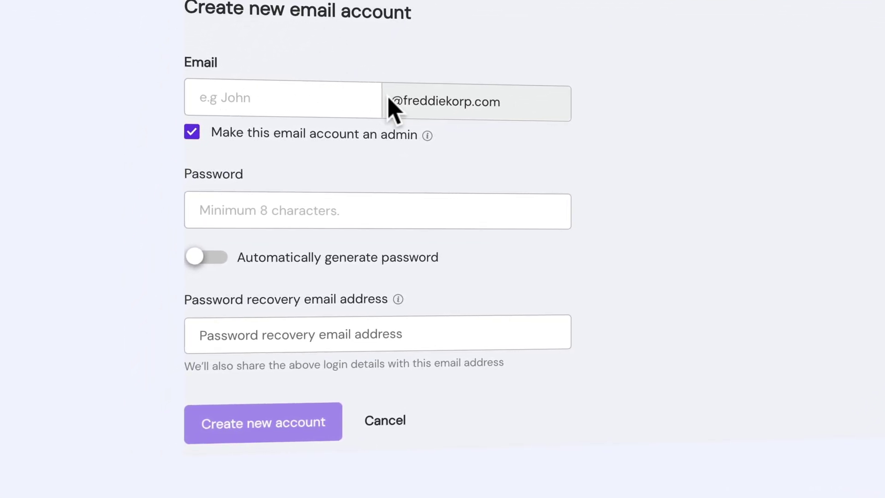
pyautogui.click(223, 99)
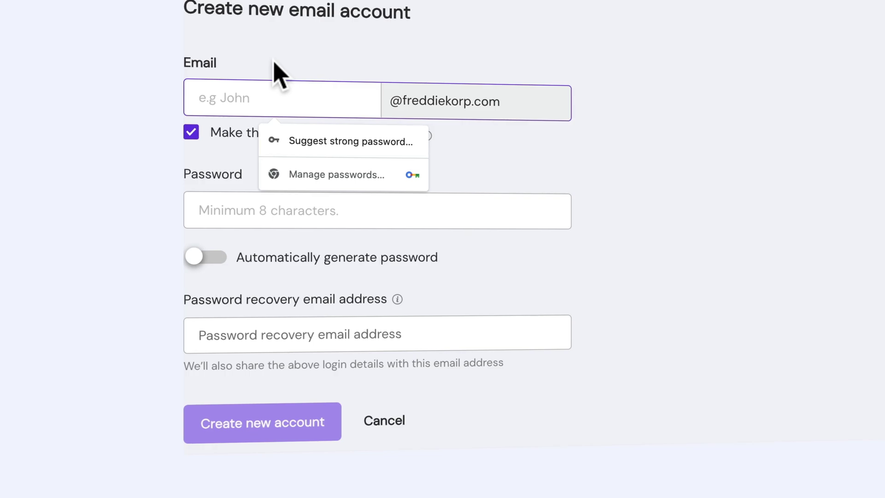
pyautogui.write('info')
pyautogui.press('Tab')
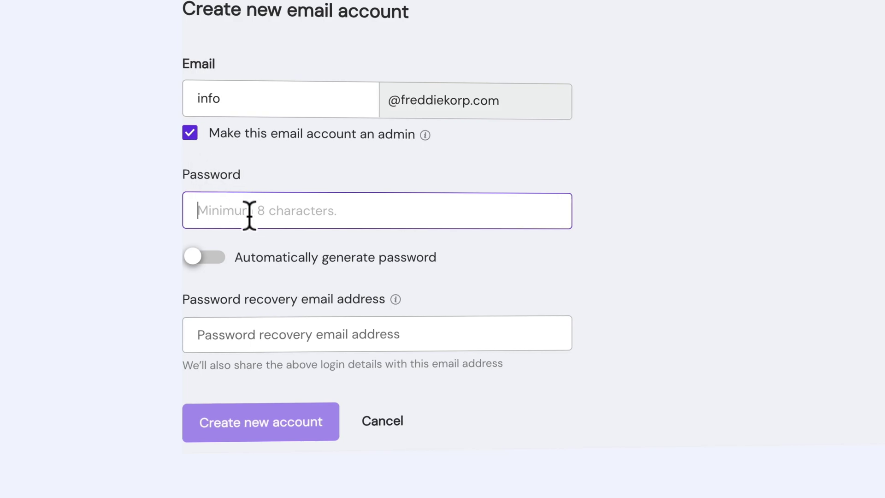
pyautogui.write('•••••••••••••')
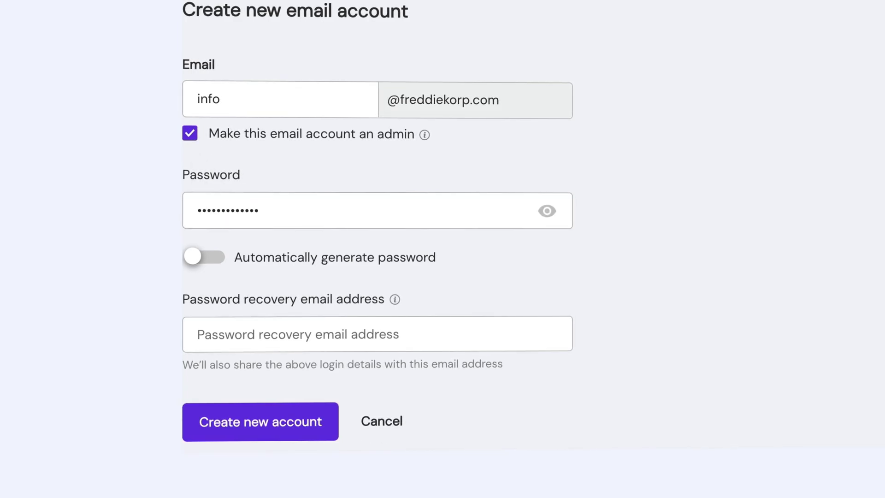
pyautogui.click(313, 333)
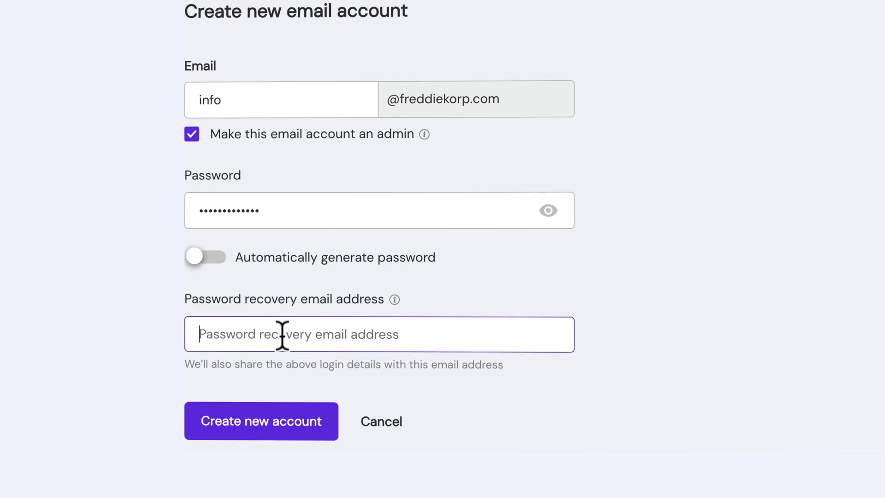
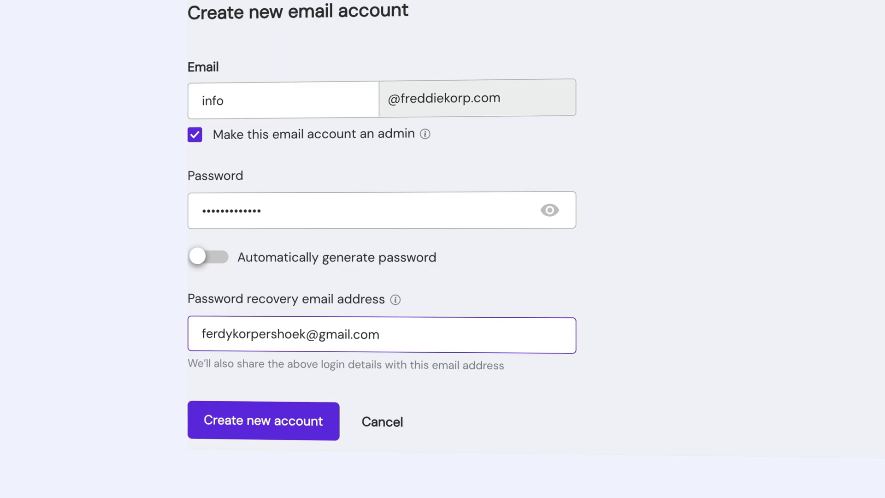
pyautogui.click(260, 426)
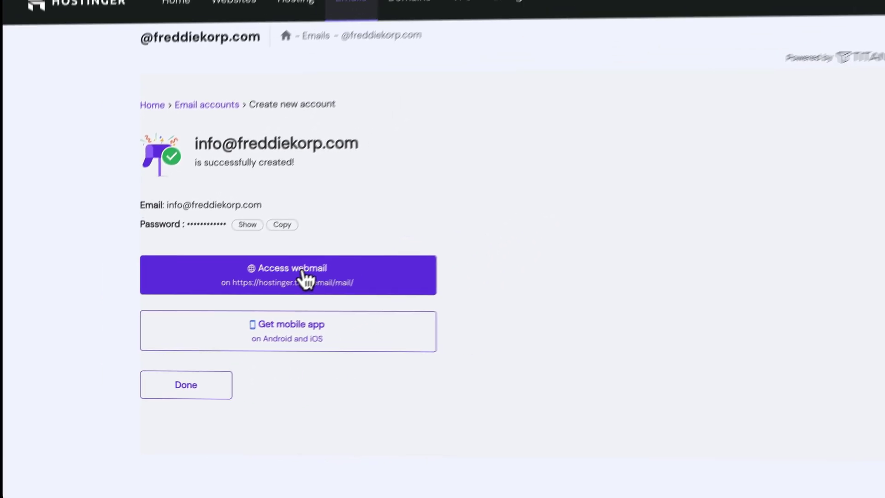
# Log in to the new mailbox's webmail in English, save the password and confirm the recovery address.
pyautogui.click(304, 278)
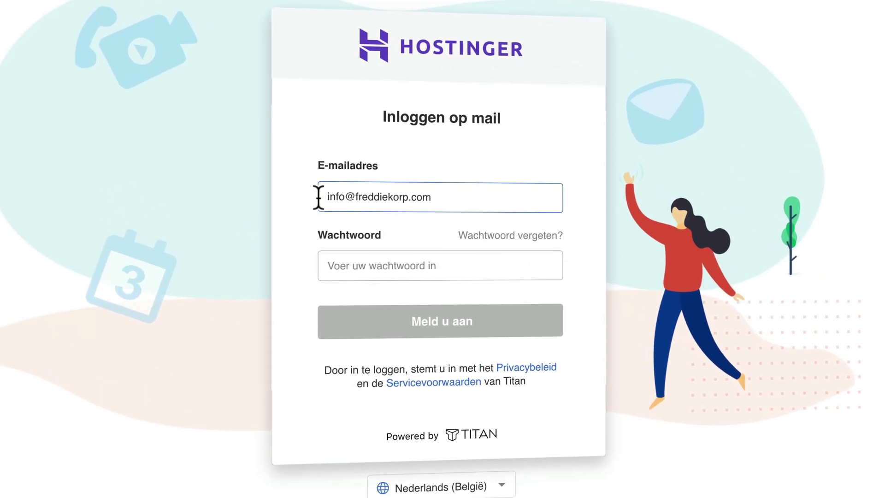
pyautogui.click(406, 266)
pyautogui.write('•••••••••••••')
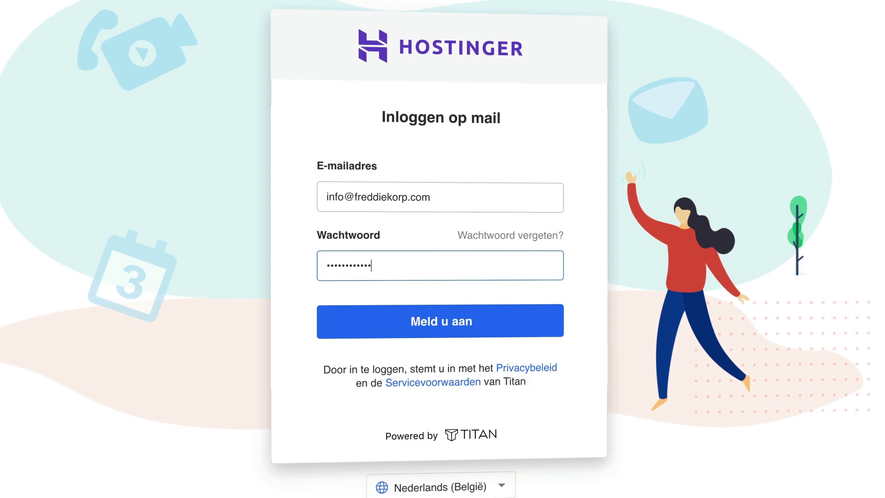
pyautogui.click(400, 487)
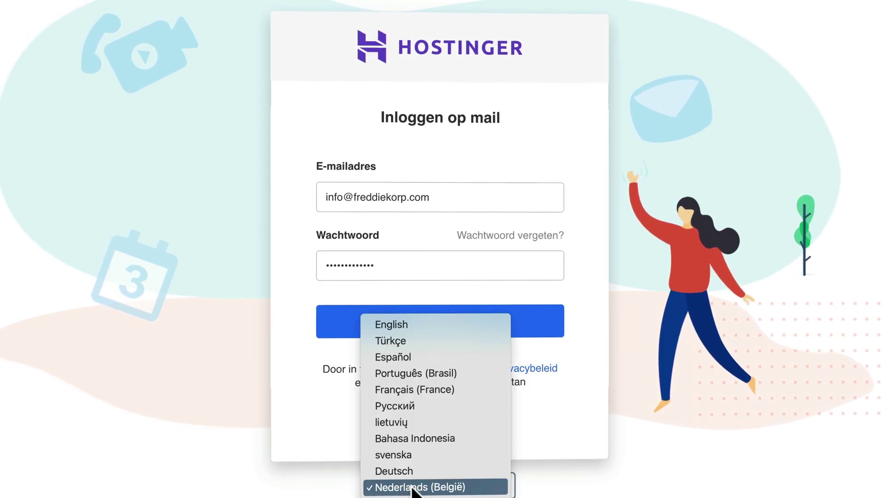
pyautogui.click(409, 324)
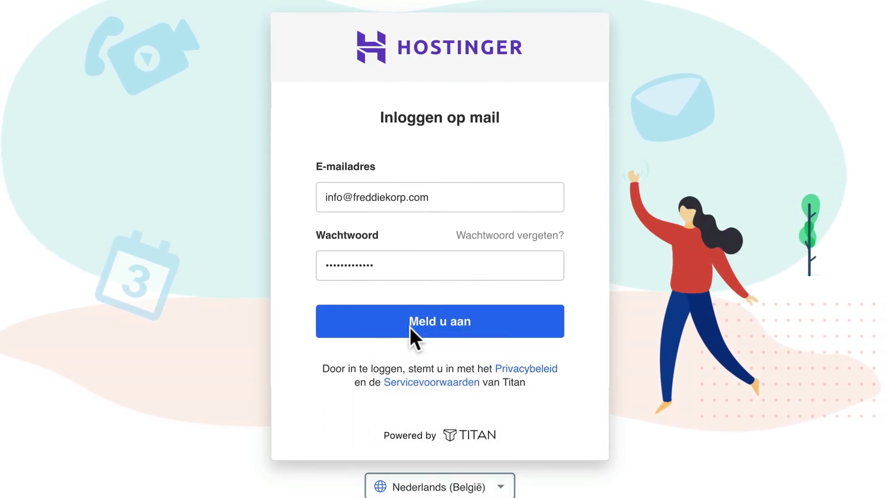
pyautogui.click(440, 322)
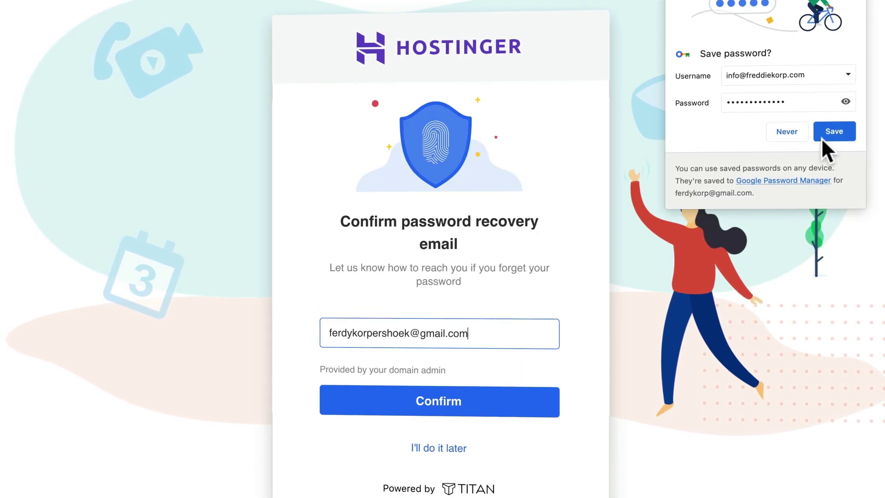
pyautogui.click(825, 130)
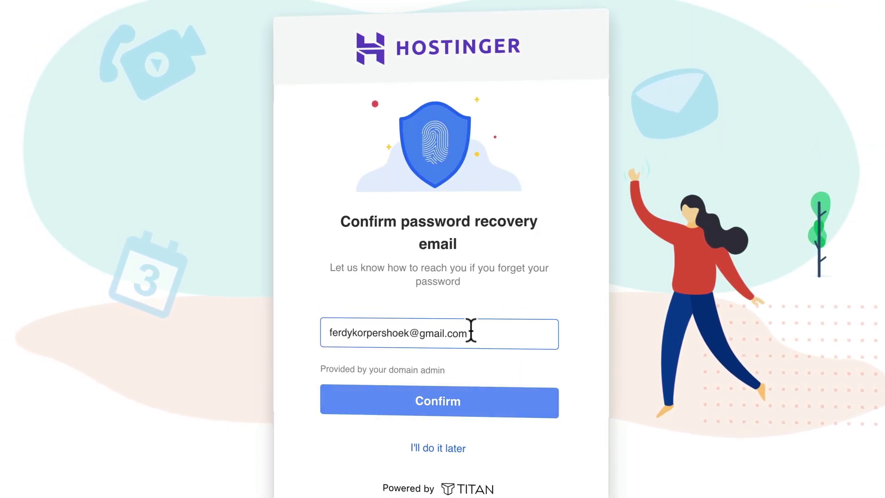
pyautogui.click(474, 407)
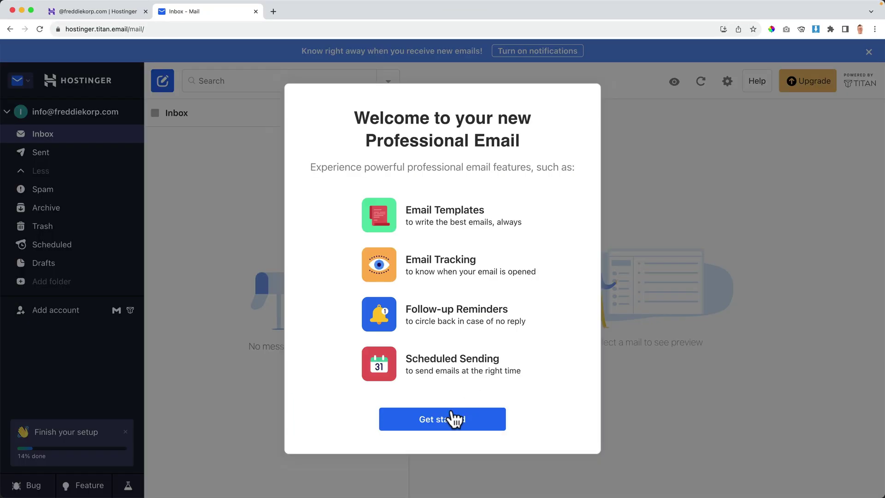
# Start the Titan Mail welcome setup and enter the agency display name.
pyautogui.click(454, 419)
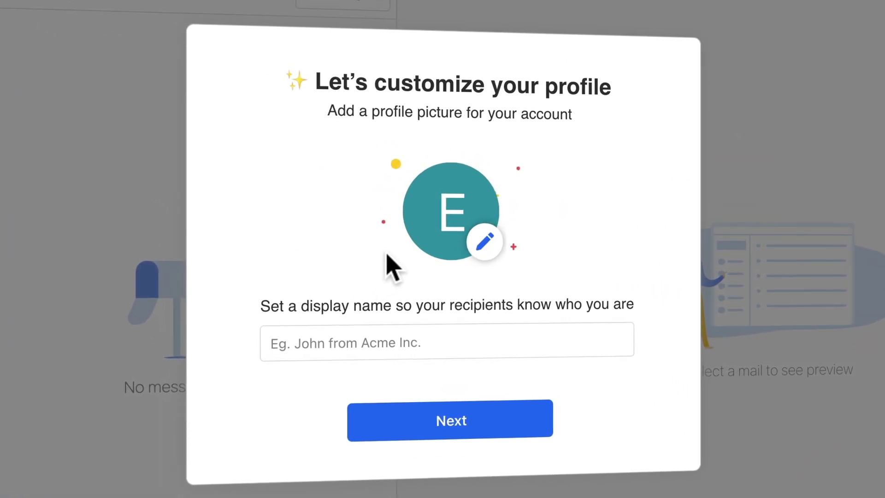
pyautogui.write('Fedy')
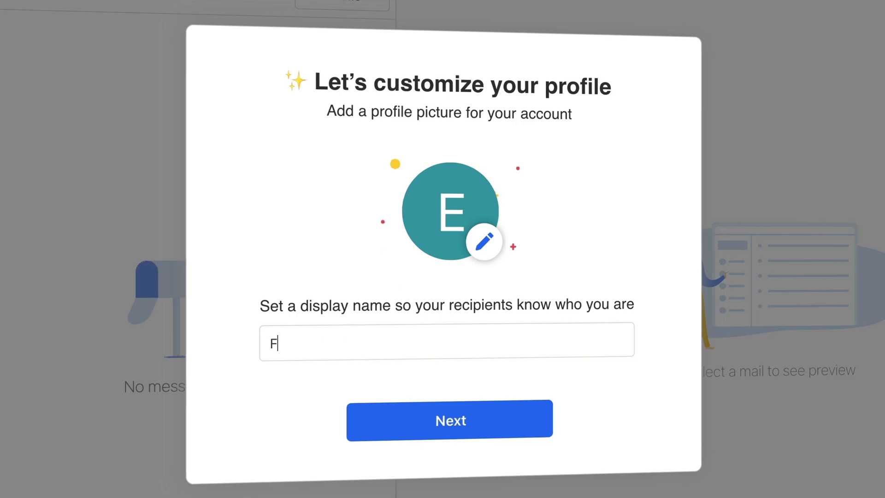
pyautogui.press('BackSpace')
pyautogui.press('BackSpace')
pyautogui.press('BackSpace')
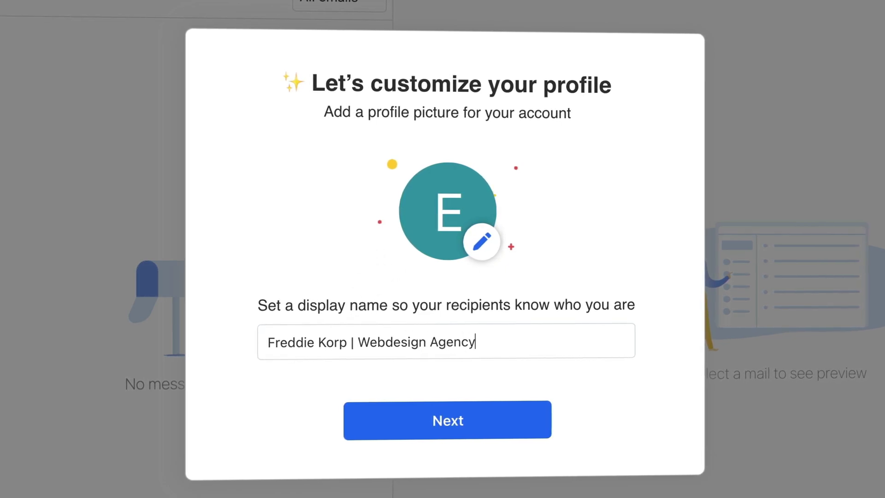
pyautogui.click(445, 412)
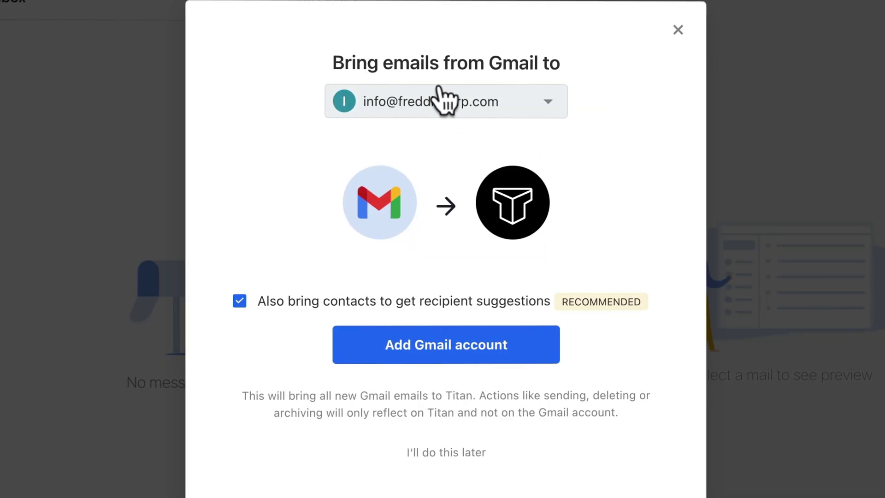
# Skip Gmail import, signature and app downloads, keep replies grouped as threads, and finish setup.
pyautogui.click(446, 452)
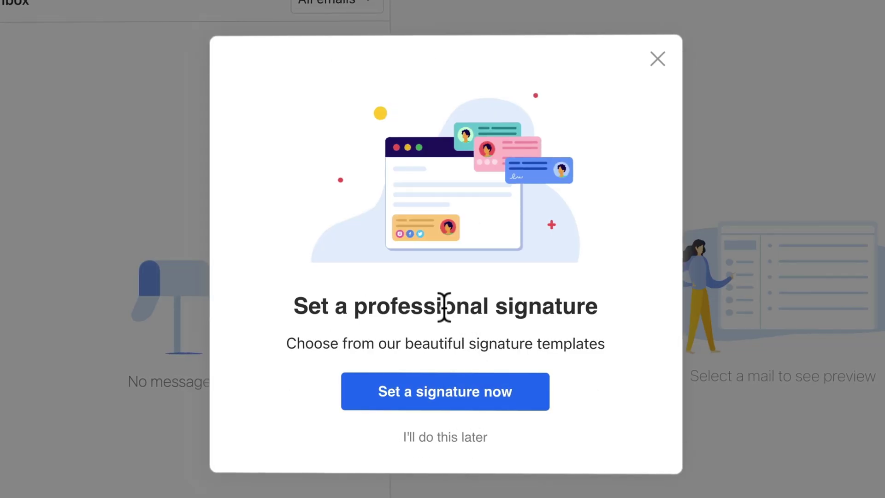
pyautogui.click(444, 437)
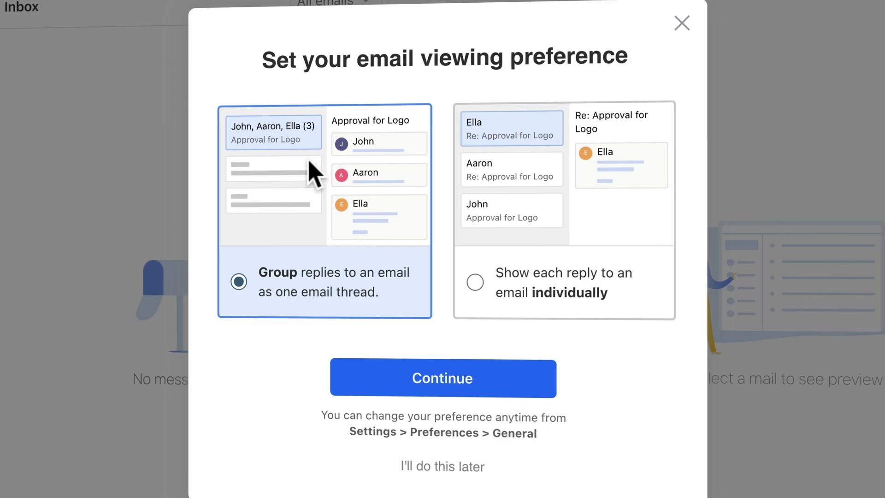
pyautogui.click(439, 376)
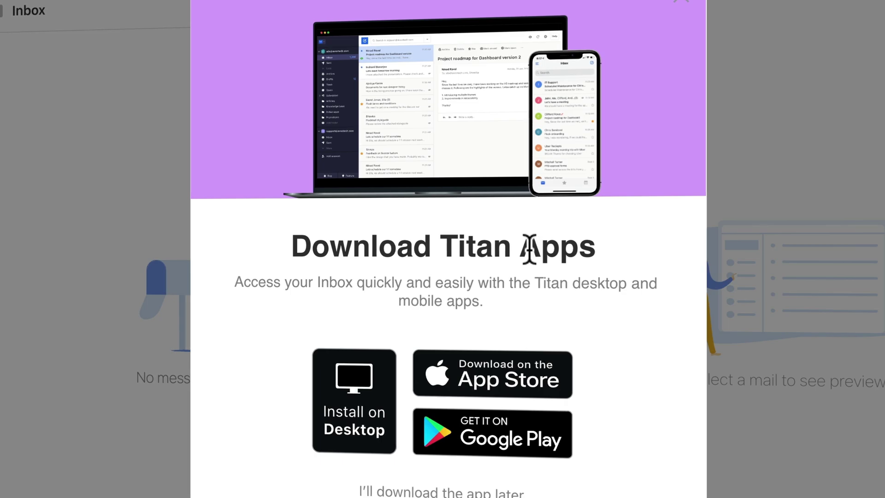
pyautogui.click(432, 492)
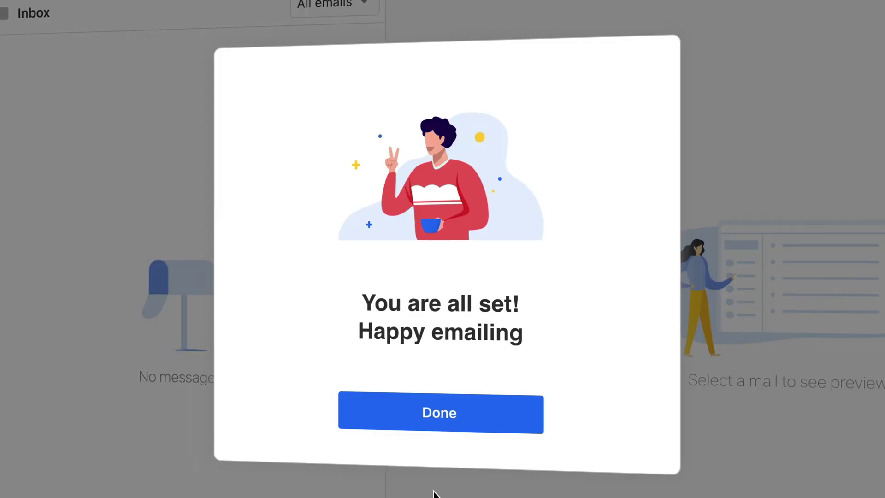
pyautogui.click(444, 417)
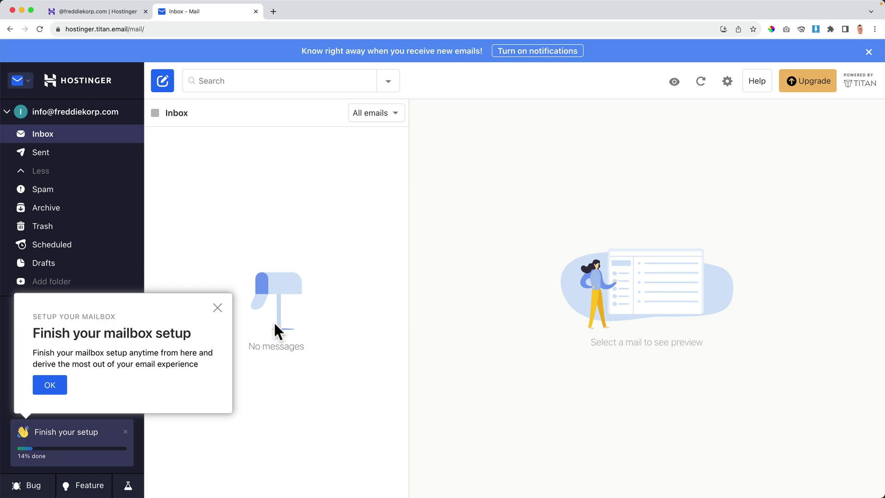
# Dismiss the setup reminder, launch Apple Mail, and place the webmail window beside it.
pyautogui.click(216, 305)
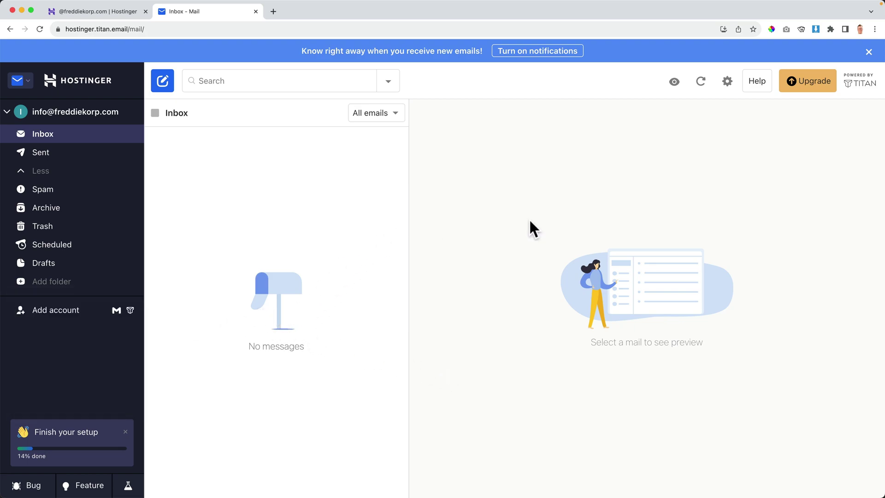
pyautogui.moveTo(879, 219); pyautogui.dragTo(466, 227)
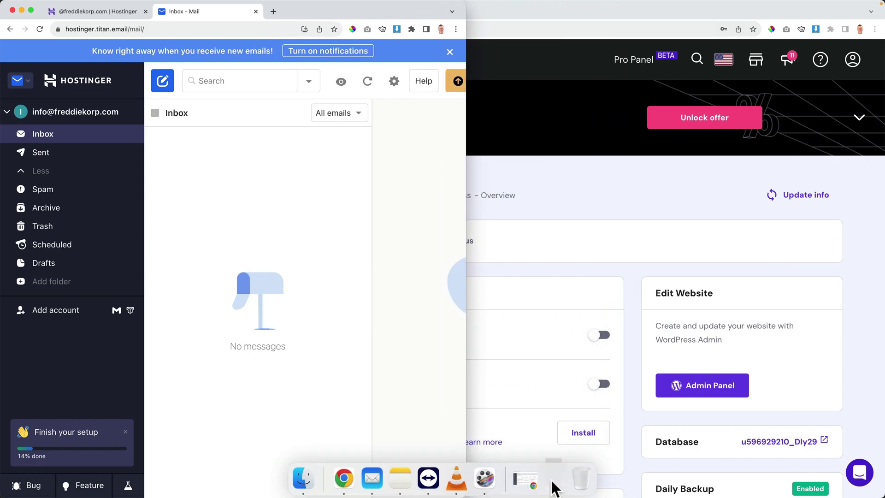
pyautogui.click(553, 484)
pyautogui.click(356, 313)
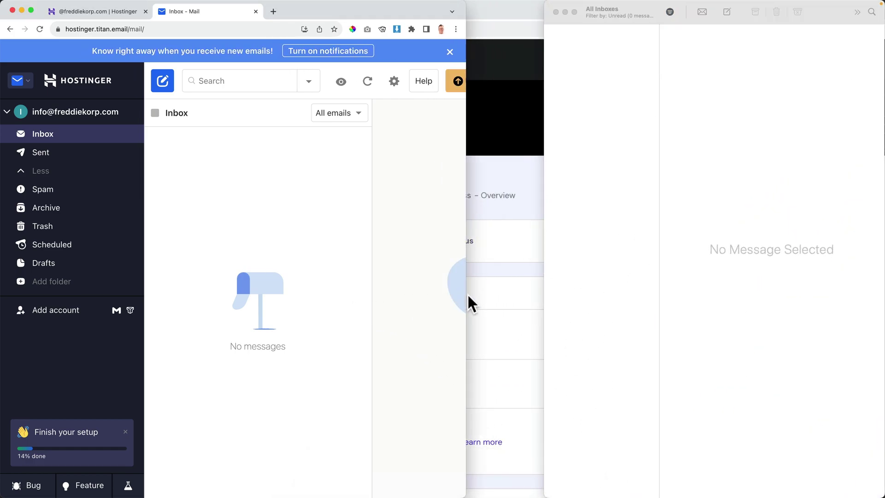
pyautogui.moveTo(469, 297); pyautogui.dragTo(550, 301)
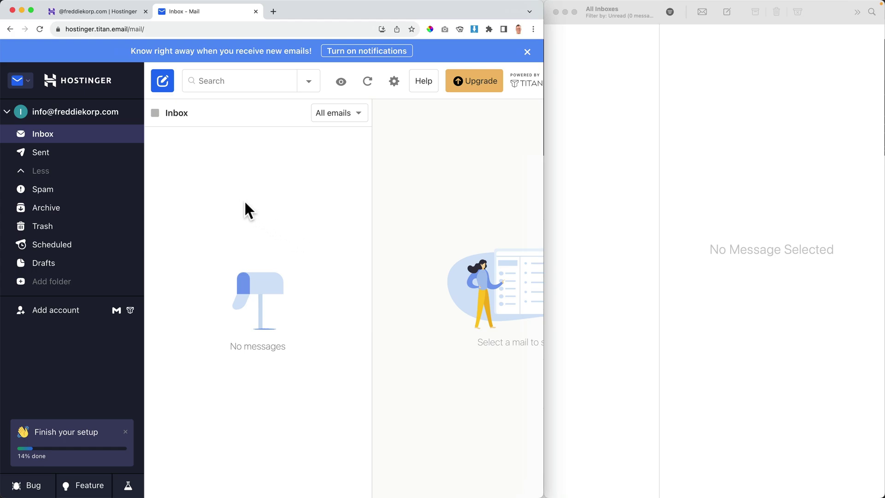
# Draft a new email titled 'Email From Freddie From Online Email Account' with a short greeting body.
pyautogui.click(164, 83)
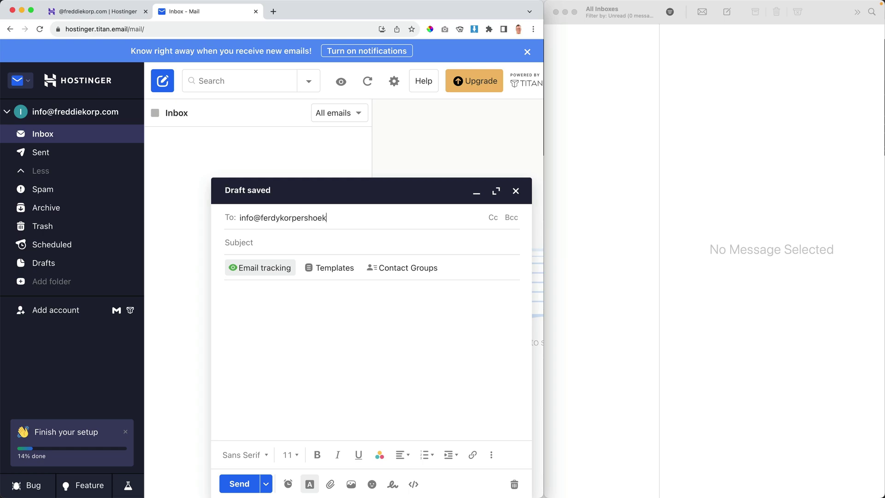
pyautogui.press('Tab')
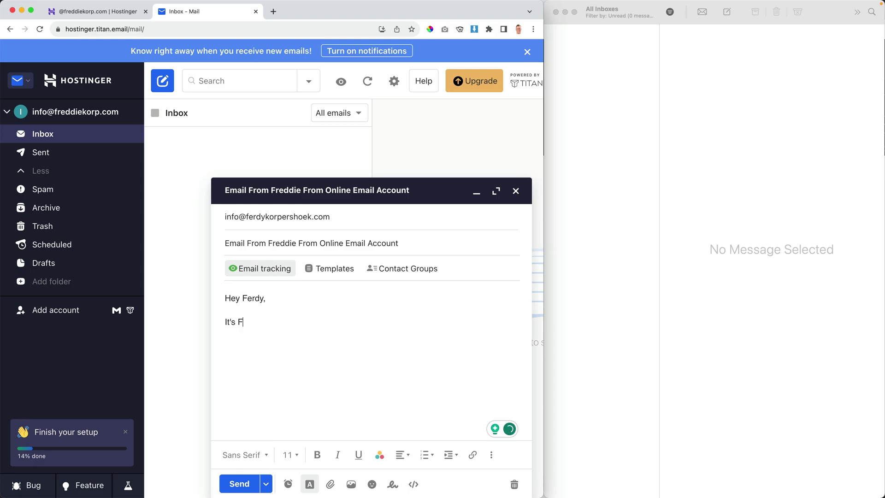
pyautogui.write('reddie here from Online Mail!  ')
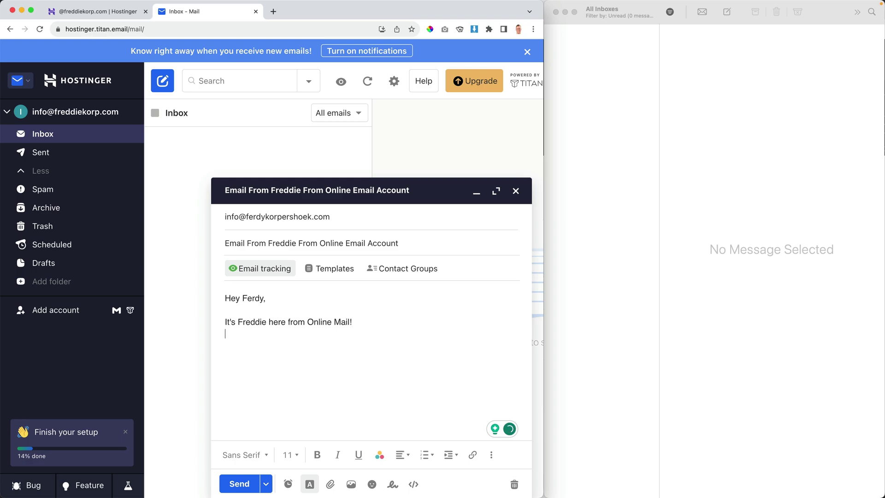
pyautogui.write('Cheers, Ferdy')
pyautogui.press('Return')
pyautogui.press('Return')
pyautogui.press('Up')
# Insert the conference screenshot into the email body and send it.
pyautogui.click(351, 483)
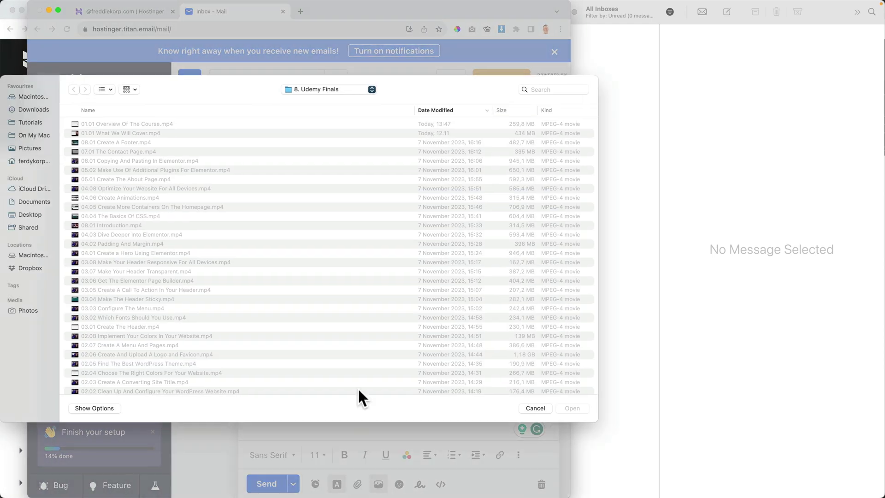
pyautogui.press('space')
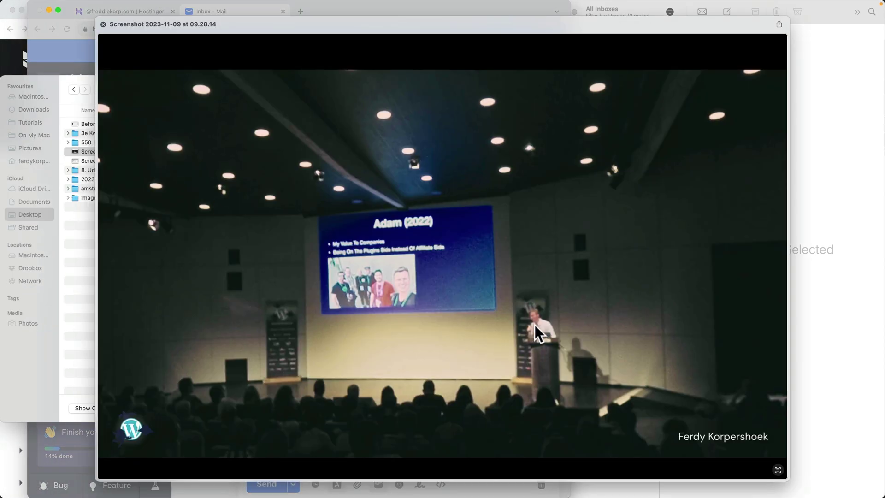
pyautogui.press('space')
pyautogui.click(582, 408)
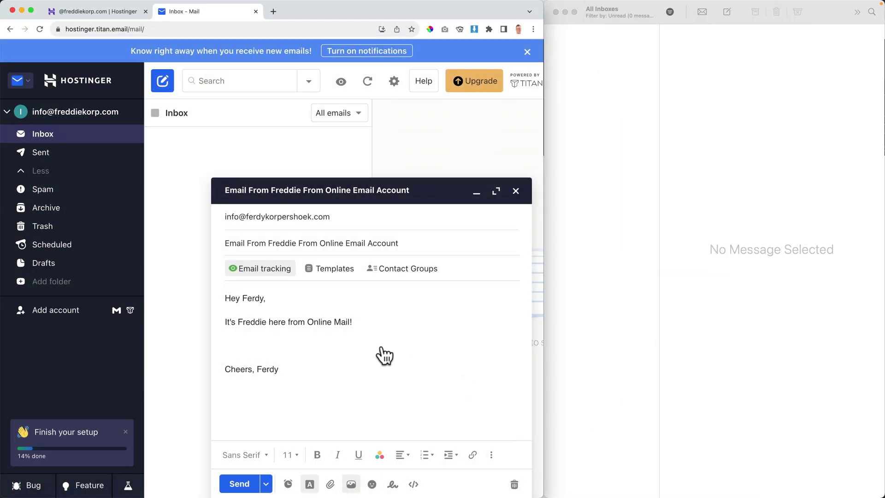
pyautogui.scroll(-2, 433, 315)
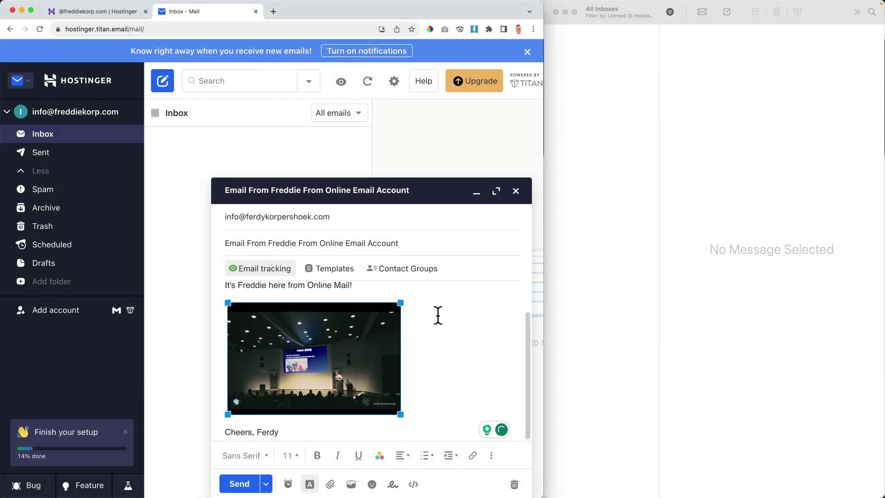
pyautogui.click(239, 484)
# Open the arrived email in Apple Mail, check the Sent folder, and return to Inbox.
pyautogui.click(700, 152)
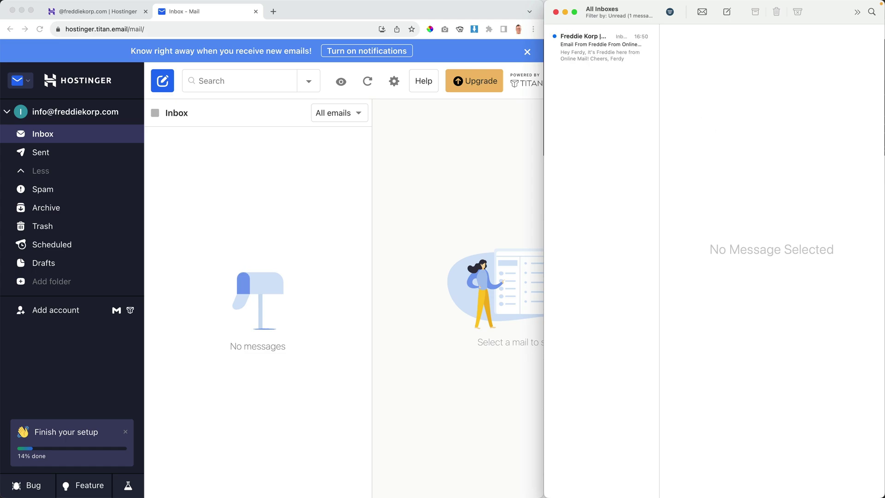
pyautogui.click(581, 42)
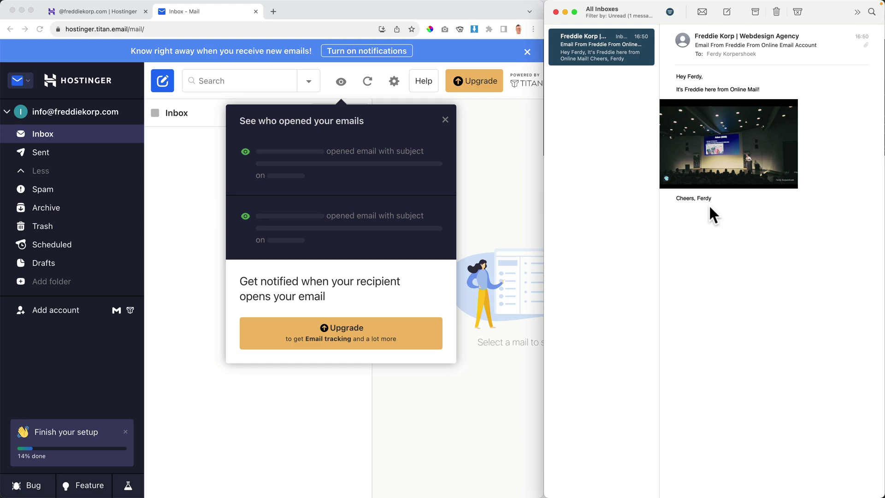
pyautogui.click(445, 120)
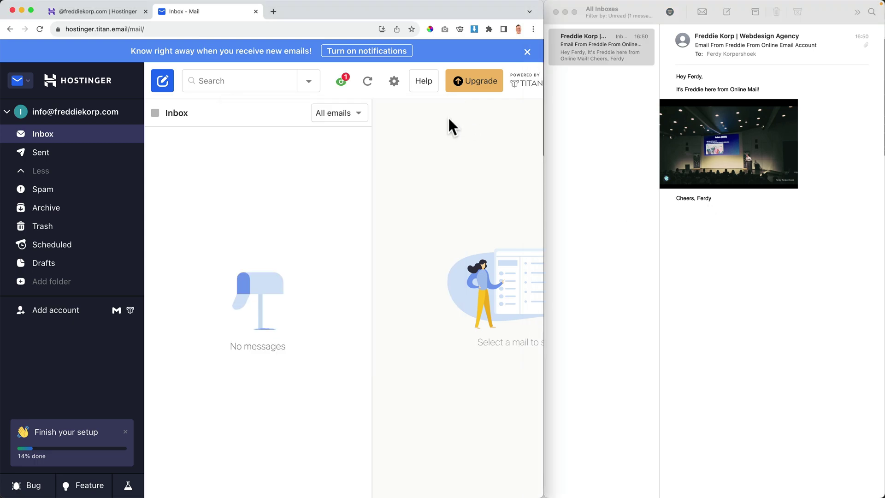
pyautogui.click(44, 154)
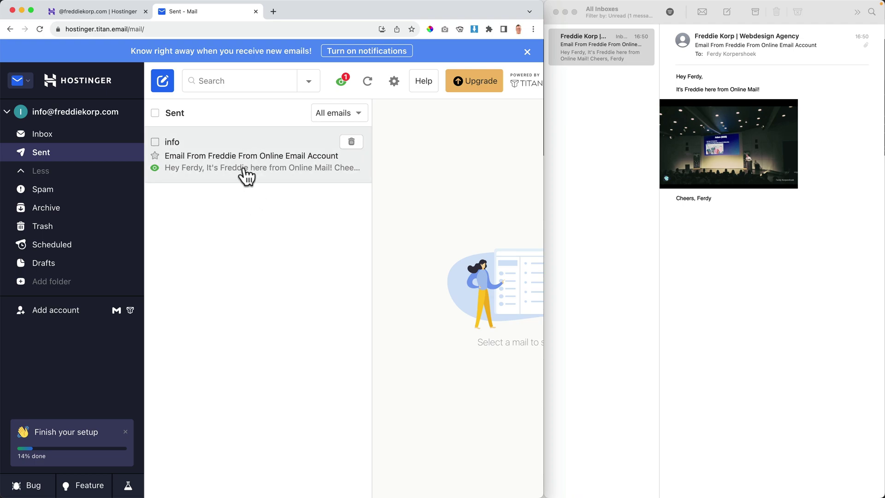
pyautogui.click(77, 140)
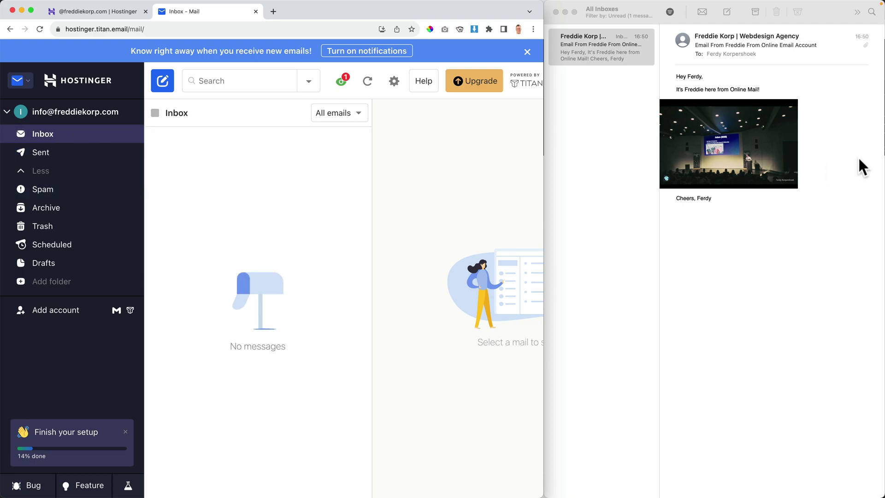
# Reply to the received message with a greeting and 'Thank you for your email!'.
pyautogui.rightClick(599, 47)
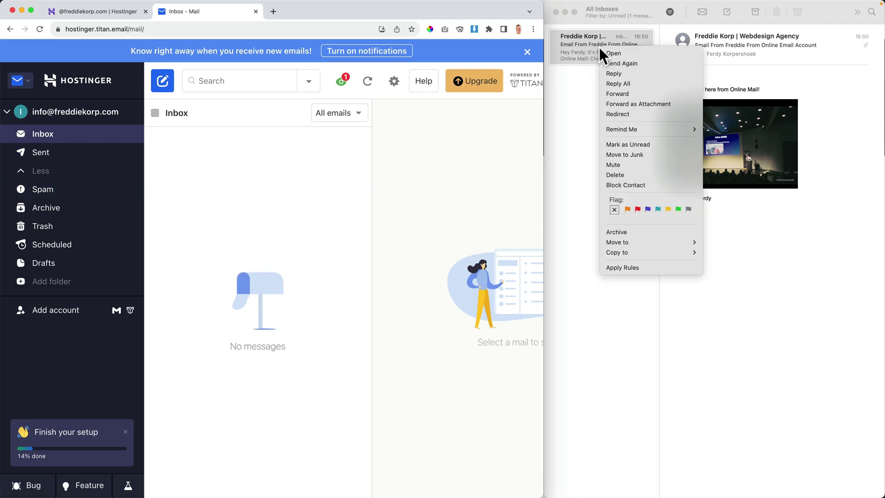
pyautogui.click(618, 74)
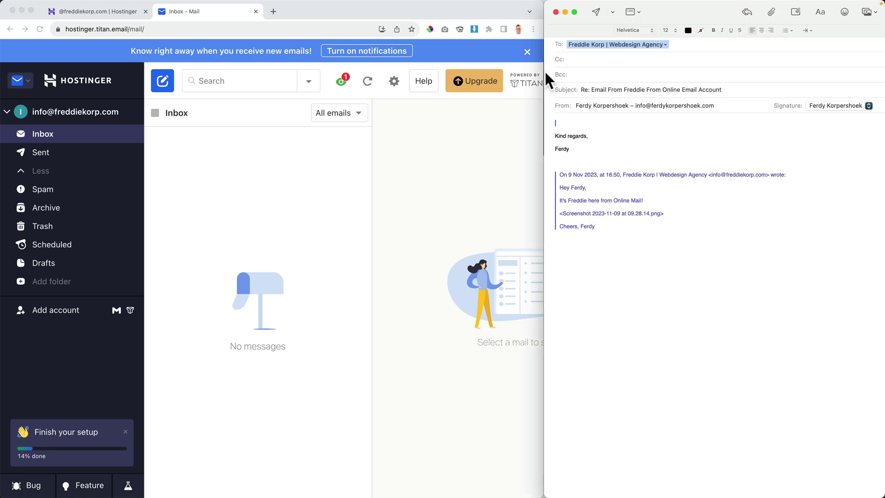
pyautogui.write('Hwy Freddie!')
pyautogui.press('Return')
pyautogui.write('Tha')
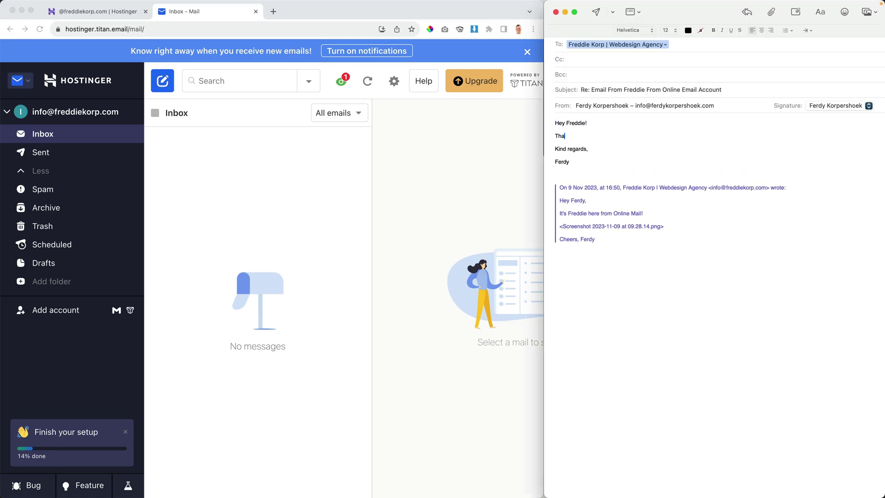
pyautogui.write('nk you for your email!')
pyautogui.press('Return')
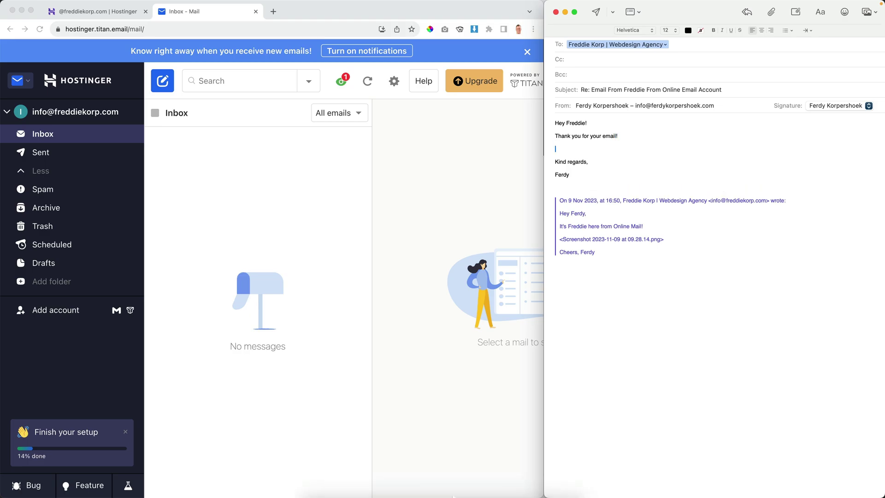
# Add Ferdy-06.png from the Pictures Tutorials folder to the reply and send it.
pyautogui.moveTo(376, 482)
pyautogui.click(321, 478)
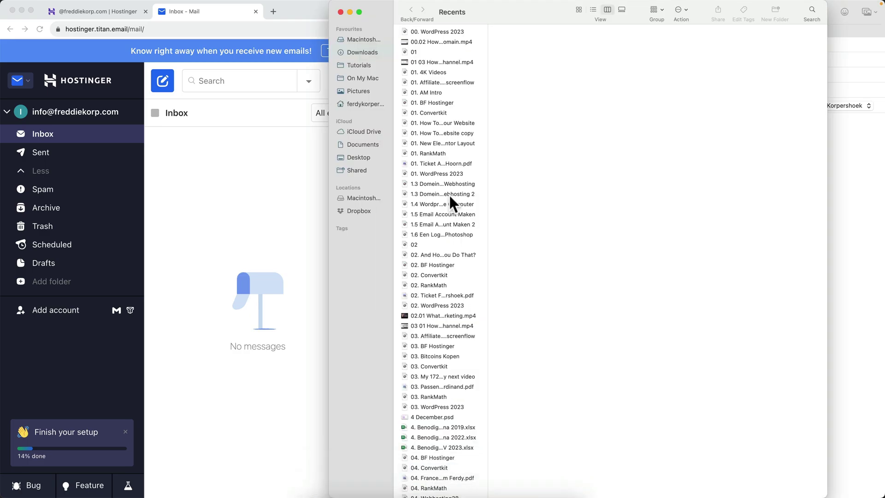
pyautogui.click(365, 91)
pyautogui.moveTo(372, 15); pyautogui.dragTo(129, 94)
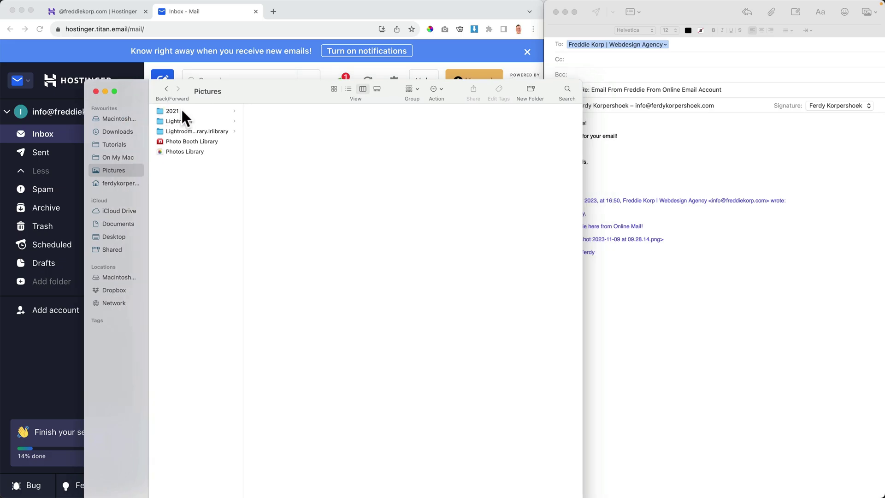
pyautogui.click(114, 144)
pyautogui.moveTo(270, 142); pyautogui.dragTo(709, 148)
pyautogui.scroll(-5, 684, 154)
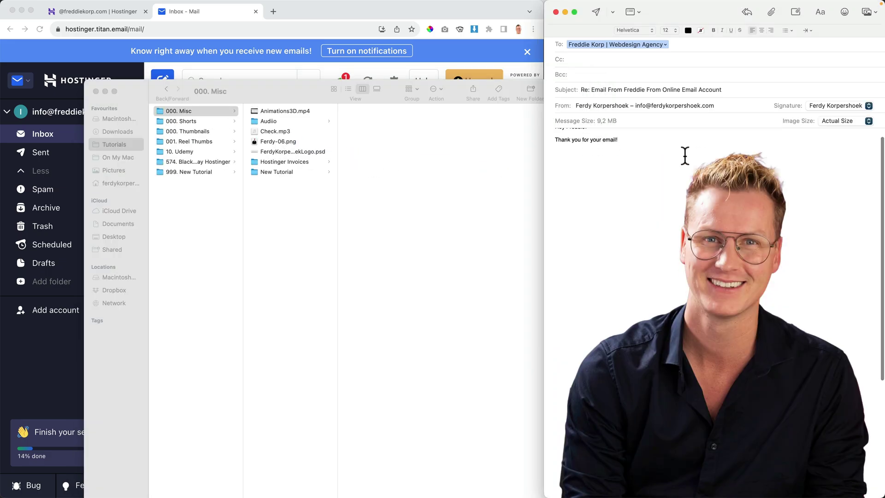
pyautogui.scroll(5, 668, 138)
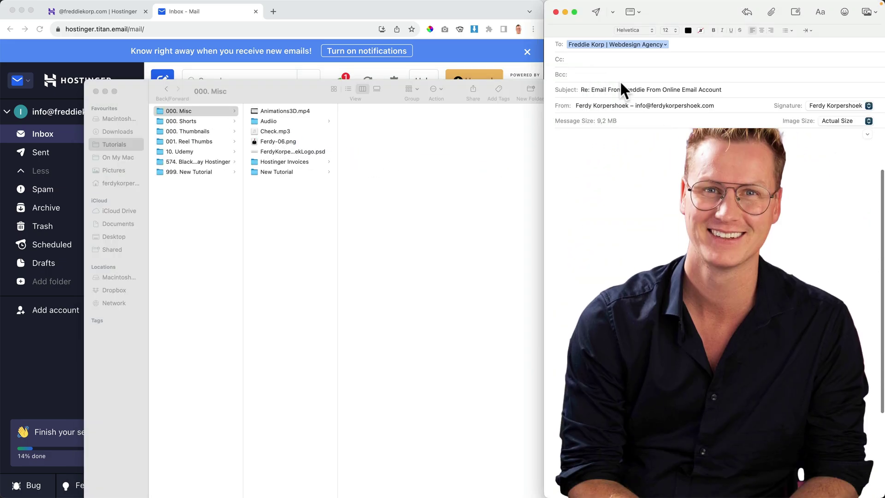
pyautogui.click(595, 11)
pyautogui.click(96, 91)
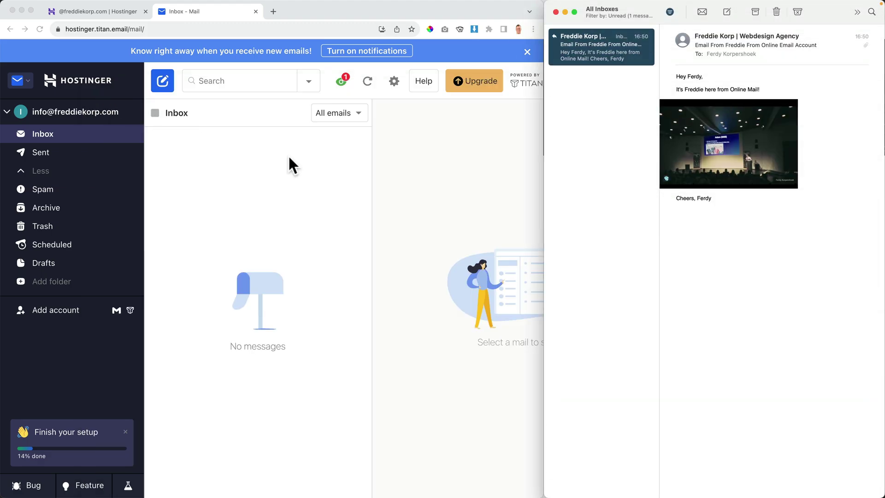
# Open the reply thread in webmail full screen and expand the original message.
pyautogui.click(330, 177)
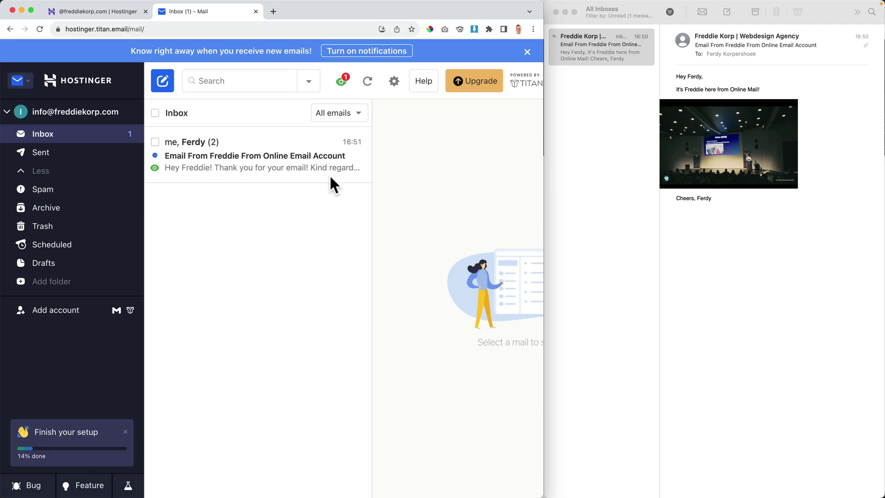
pyautogui.click(252, 165)
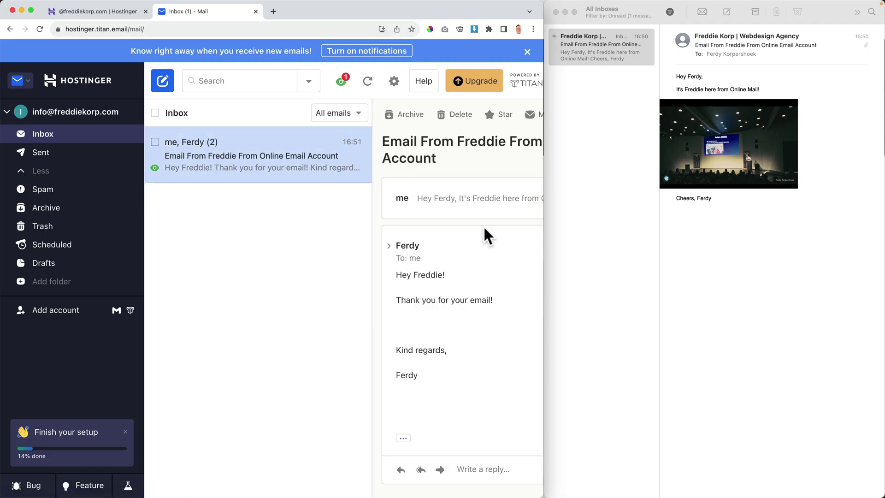
pyautogui.doubleClick(425, 13)
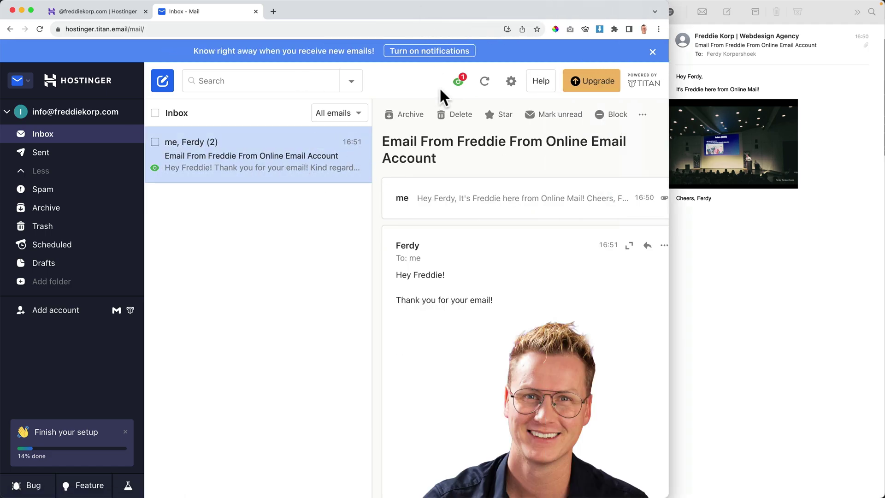
pyautogui.scroll(-10, 512, 245)
pyautogui.scroll(10, 512, 247)
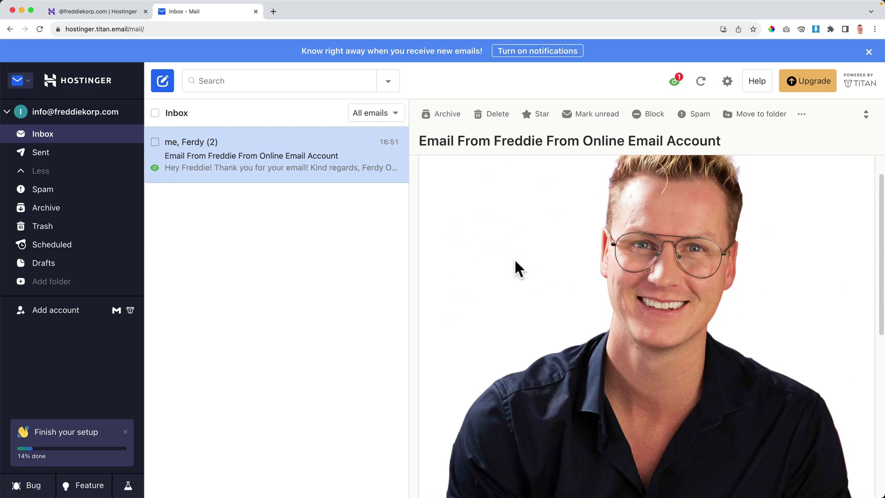
pyautogui.click(496, 187)
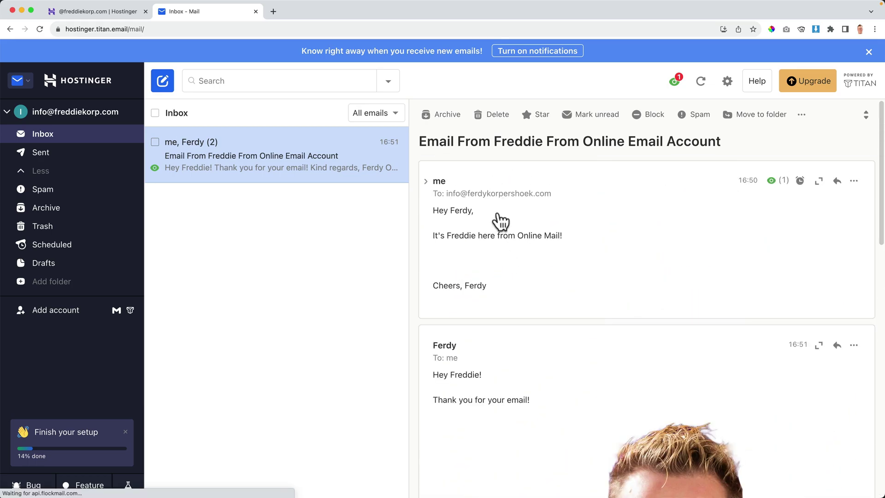
pyautogui.scroll(-5, 517, 258)
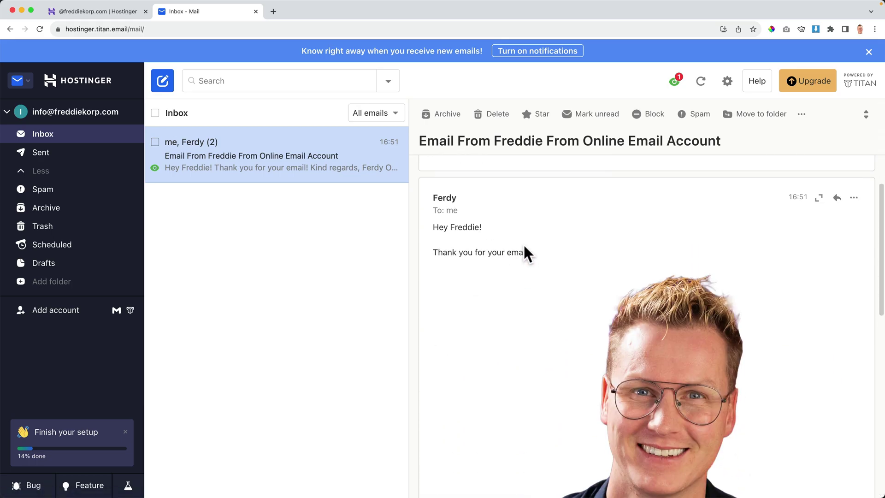
pyautogui.scroll(-8, 479, 285)
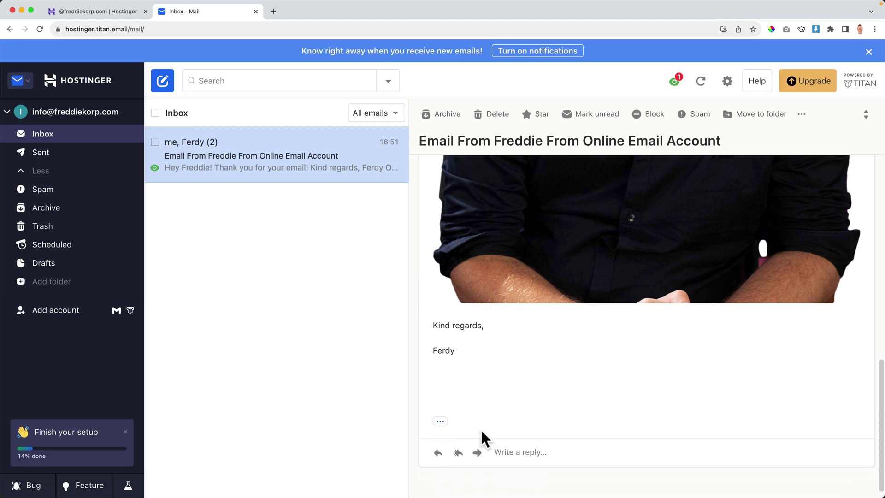
# Turn on desktop notifications for new emails and allow them in the browser.
pyautogui.click(438, 452)
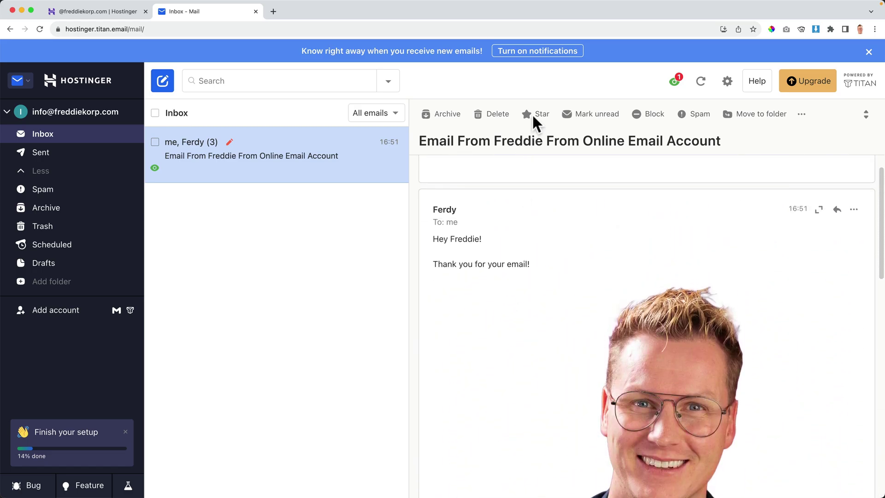
pyautogui.click(532, 54)
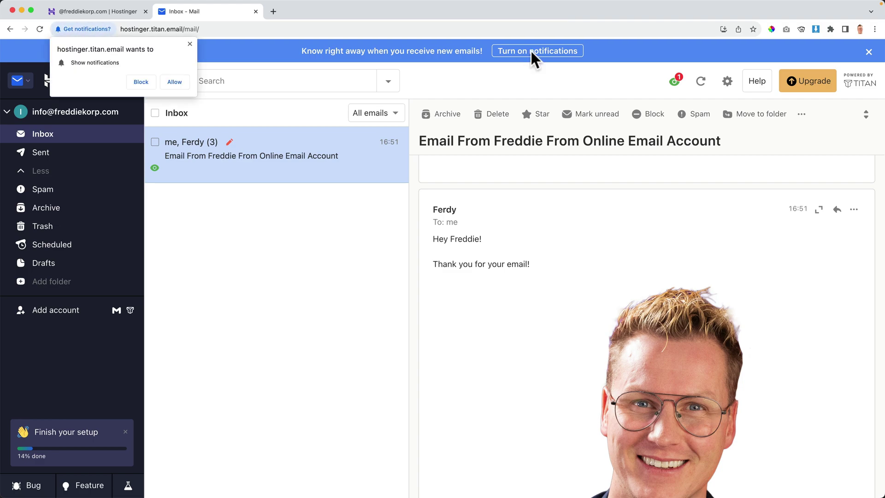
pyautogui.click(175, 82)
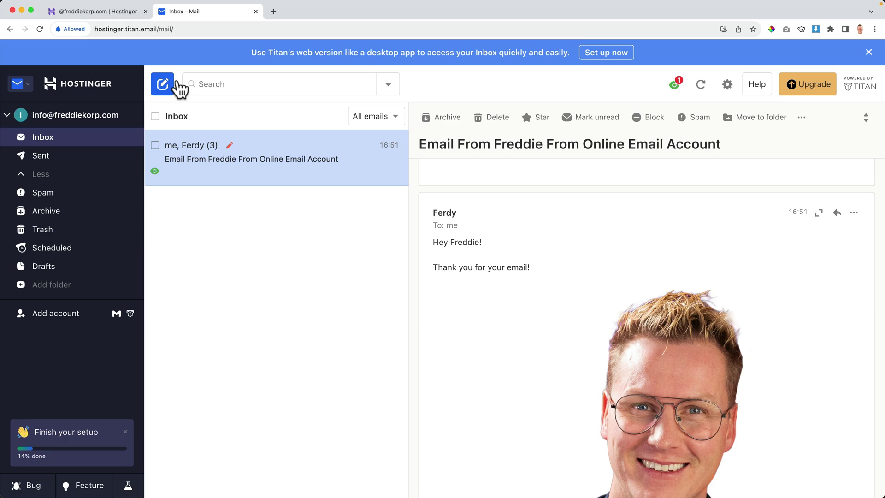
# From Apple Mail, reply 'Hey! Is the notific working?' to the test email and send it.
pyautogui.click(255, 12)
pyautogui.moveTo(473, 483)
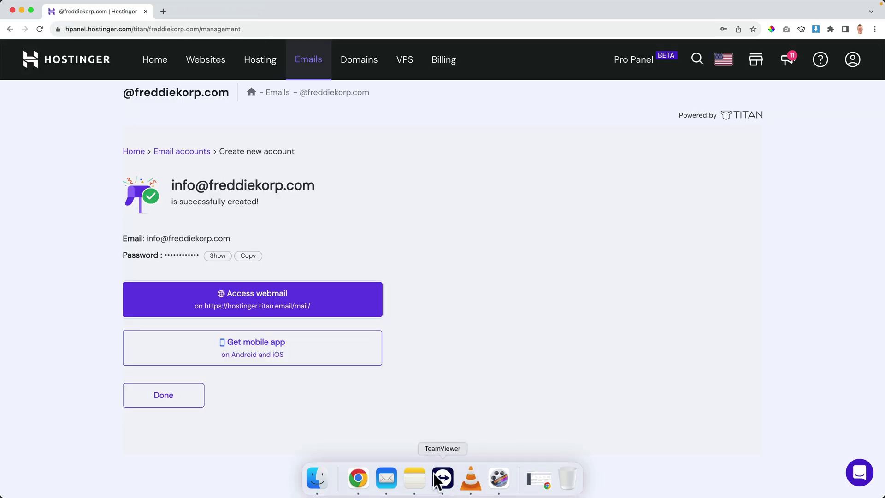
pyautogui.click(390, 476)
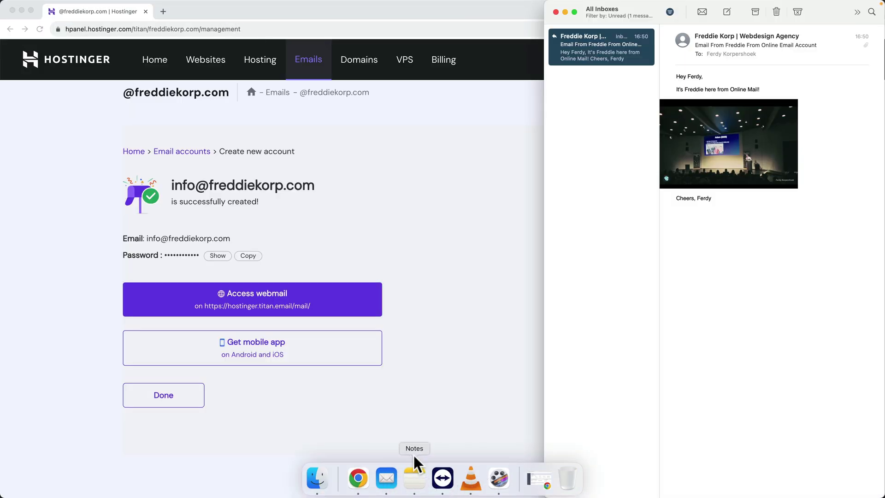
pyautogui.rightClick(592, 47)
pyautogui.click(599, 67)
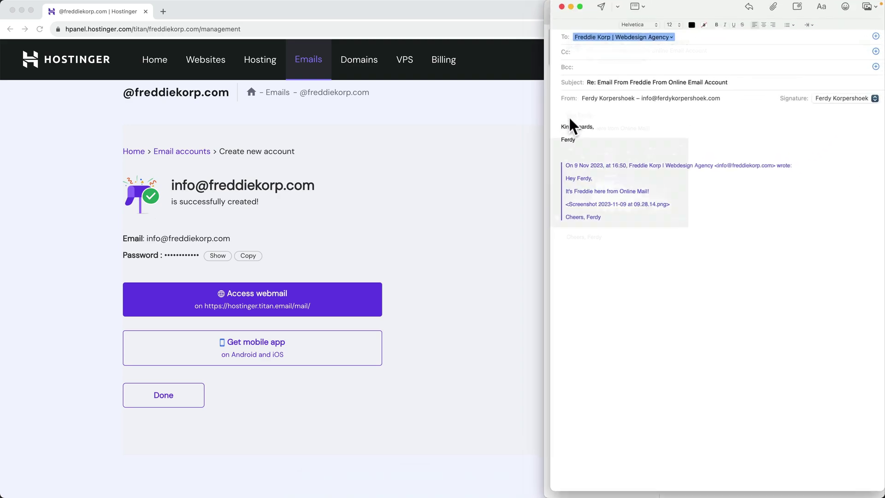
pyautogui.write('Hey!')
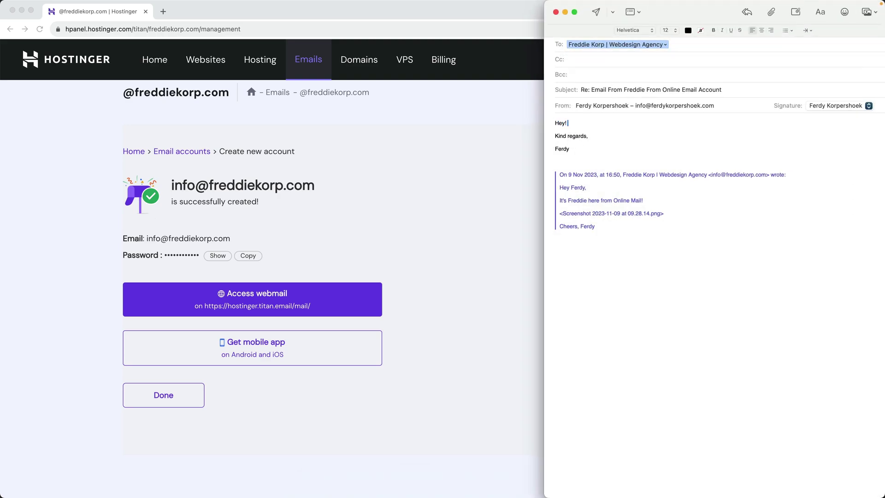
pyautogui.write(' Is the notific')
pyautogui.write(' working?')
pyautogui.click(595, 12)
pyautogui.click(533, 10)
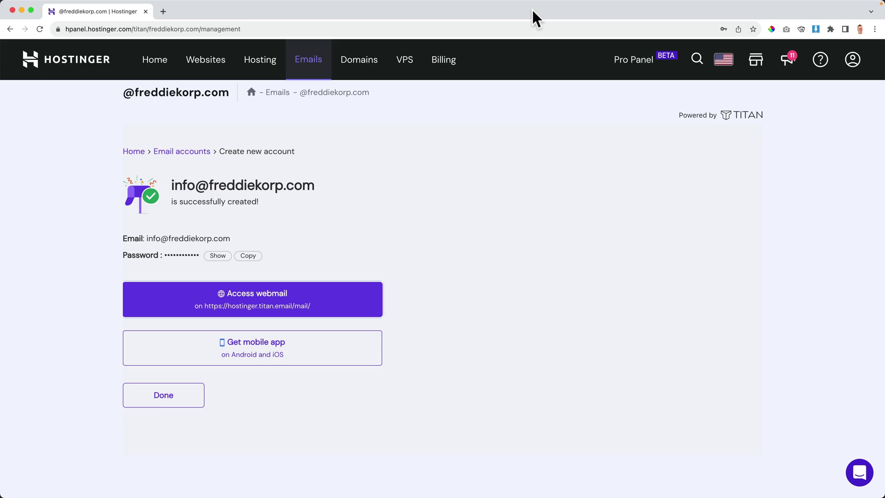
# Open a new Chrome tab and type 'youtube' in the address bar.
pyautogui.click(163, 11)
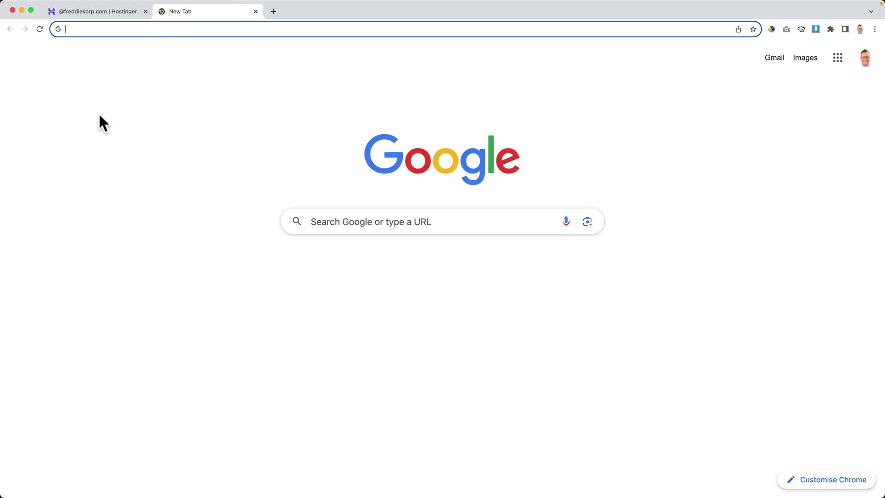
pyautogui.write('youtube')
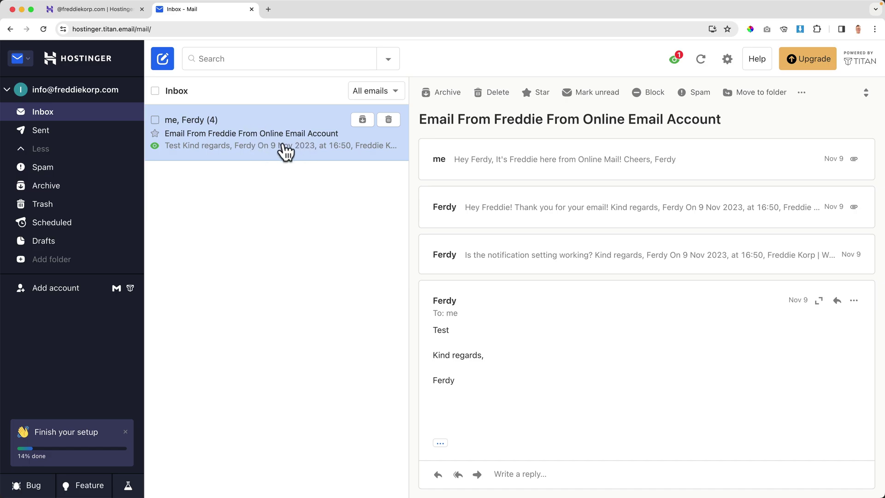
# Untick Conversation view in webmail Preferences, confirm Turn off, and go back to email.
pyautogui.click(726, 65)
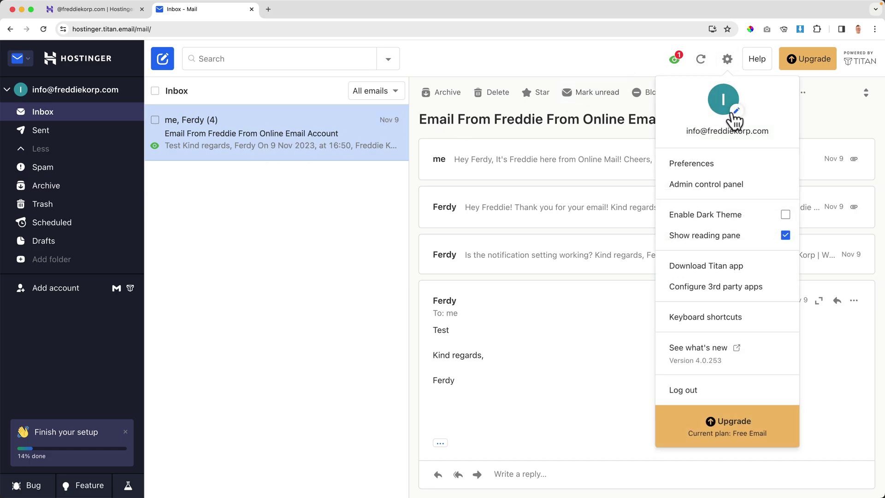
pyautogui.click(692, 164)
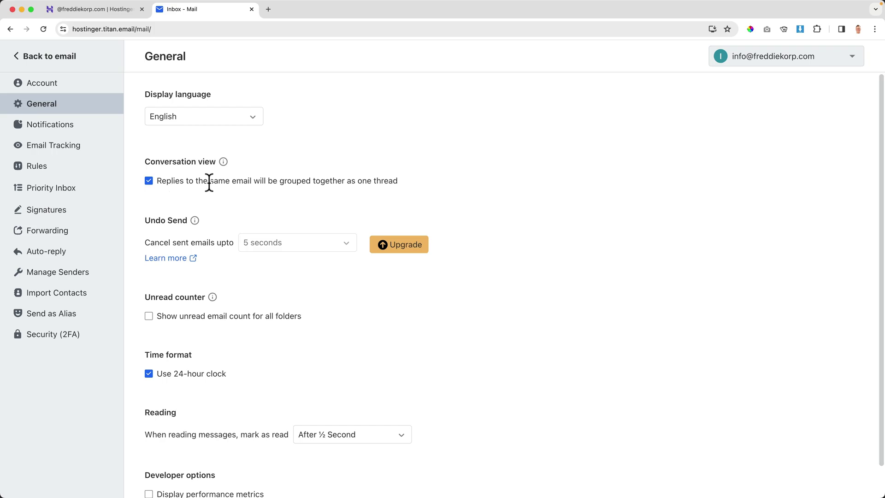
pyautogui.click(149, 180)
pyautogui.click(559, 321)
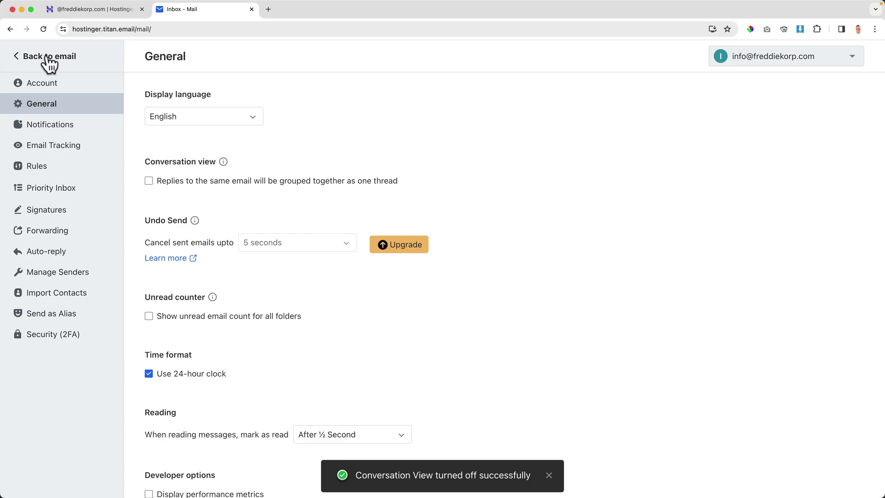
pyautogui.click(48, 57)
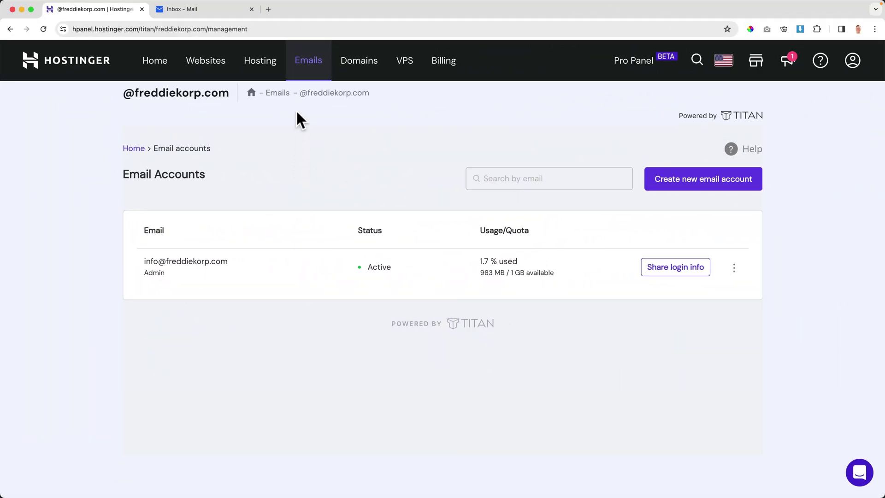
# Show freddiekorp.com's desktop-app IMAP settings and highlight incoming server imap.titan.email.
pyautogui.click(309, 67)
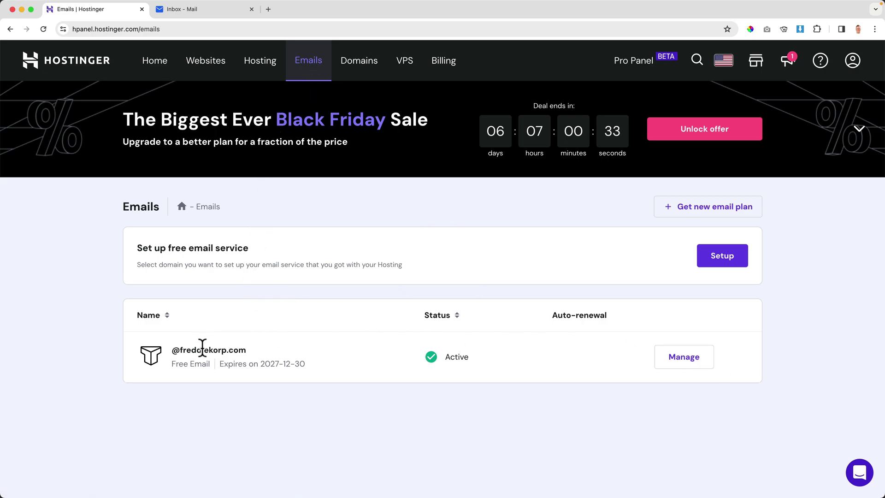
pyautogui.click(673, 362)
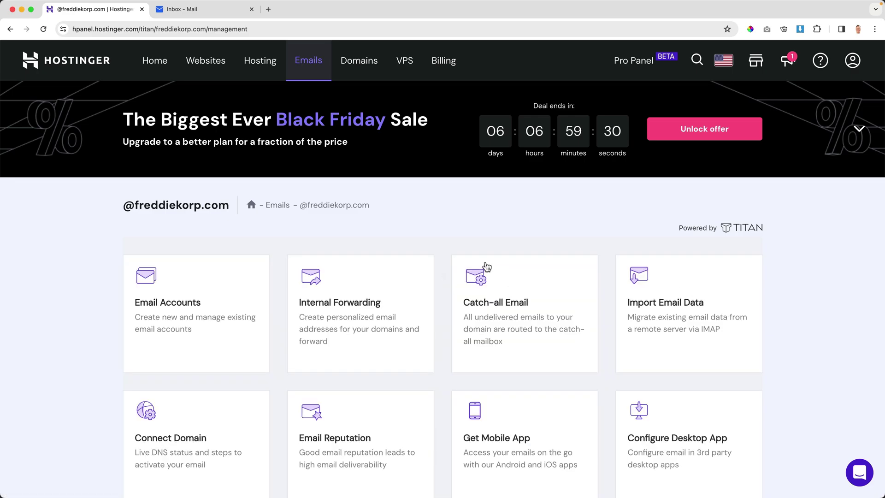
pyautogui.scroll(-3, 486, 266)
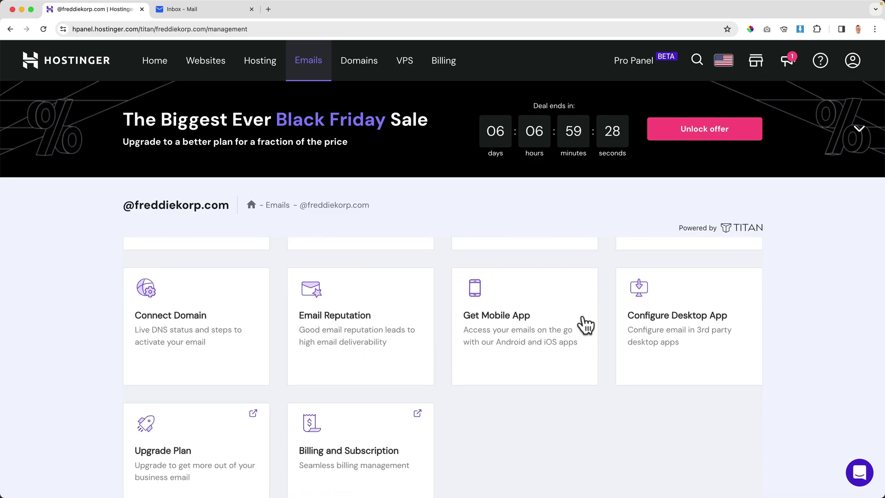
pyautogui.click(675, 319)
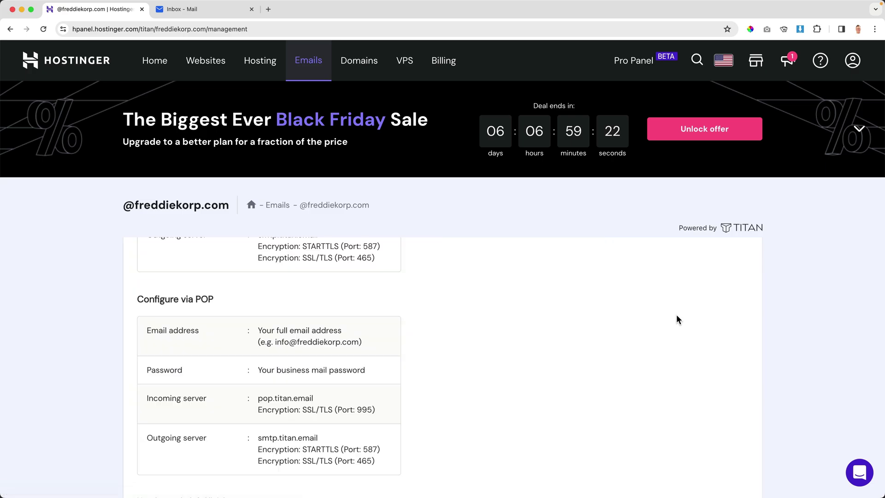
pyautogui.scroll(5, 362, 321)
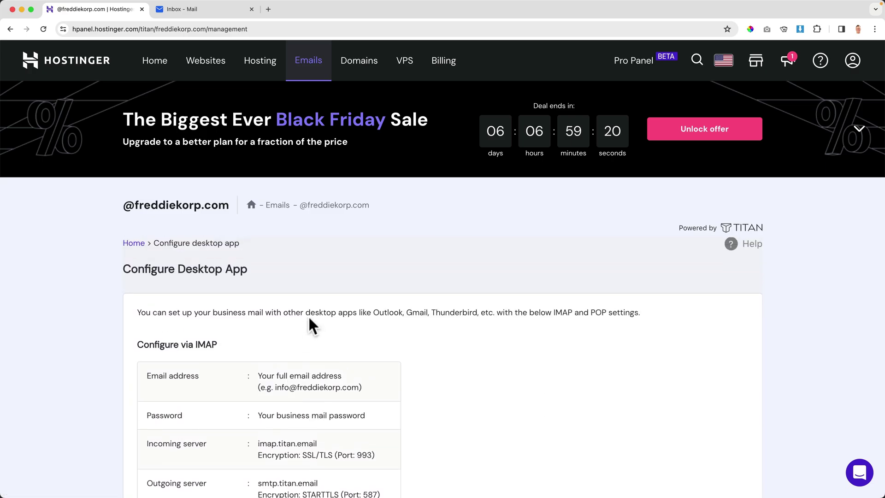
pyautogui.scroll(-1, 309, 317)
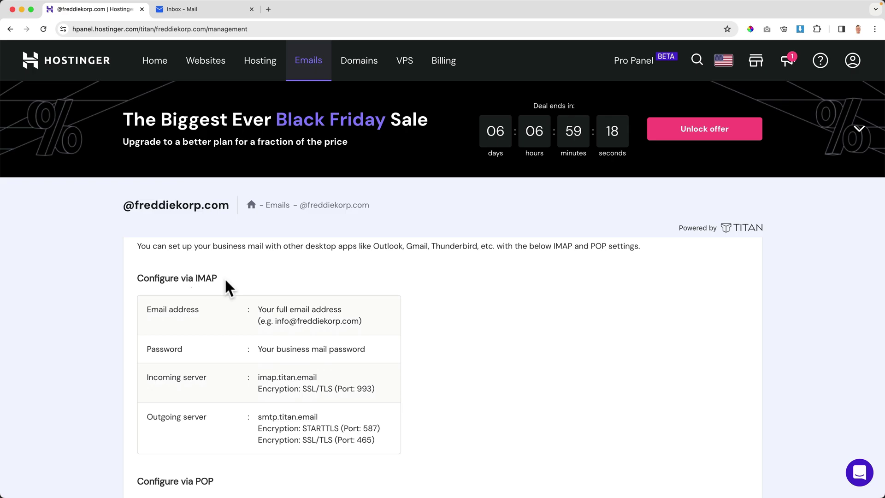
pyautogui.scroll(-3, 248, 280)
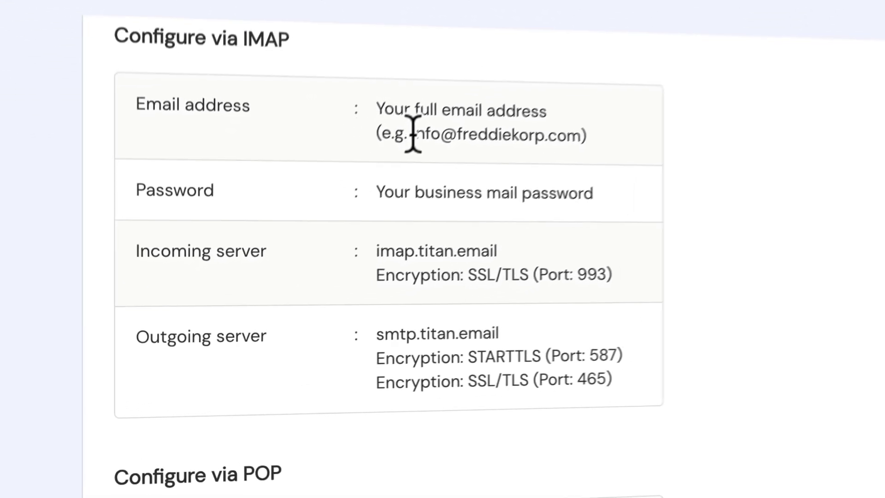
pyautogui.moveTo(414, 133); pyautogui.dragTo(589, 131)
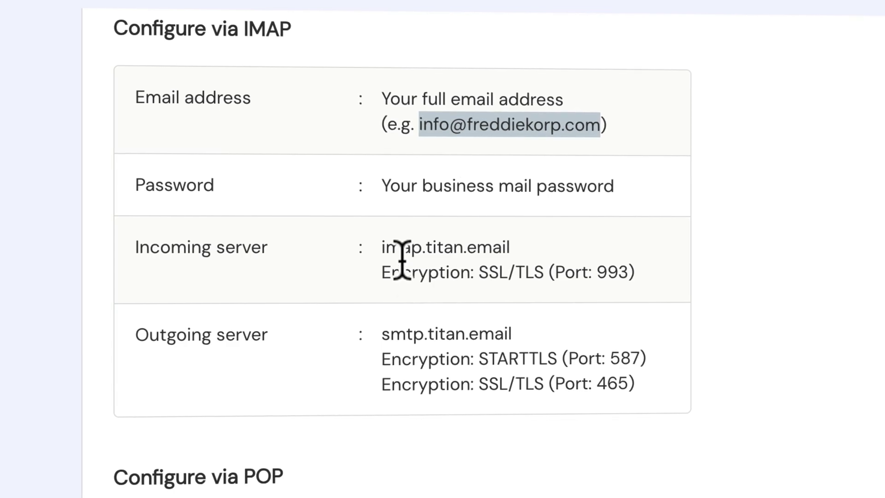
pyautogui.moveTo(385, 248); pyautogui.dragTo(511, 249)
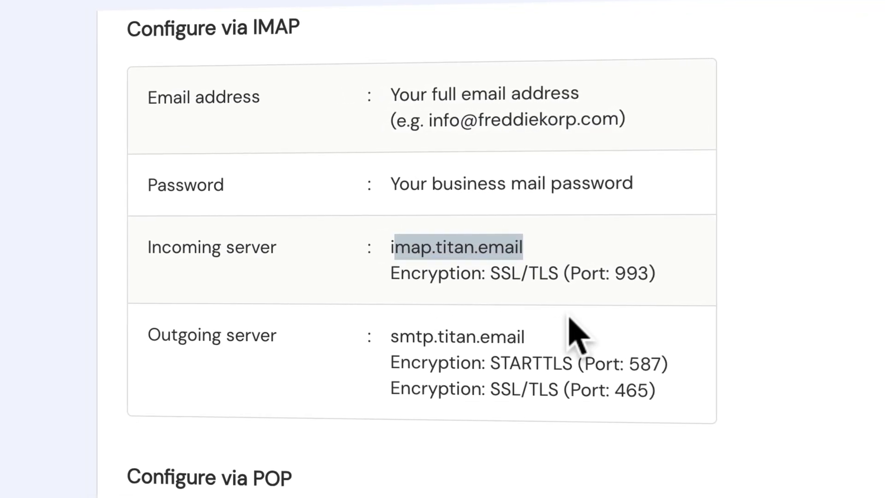
pyautogui.click(849, 287)
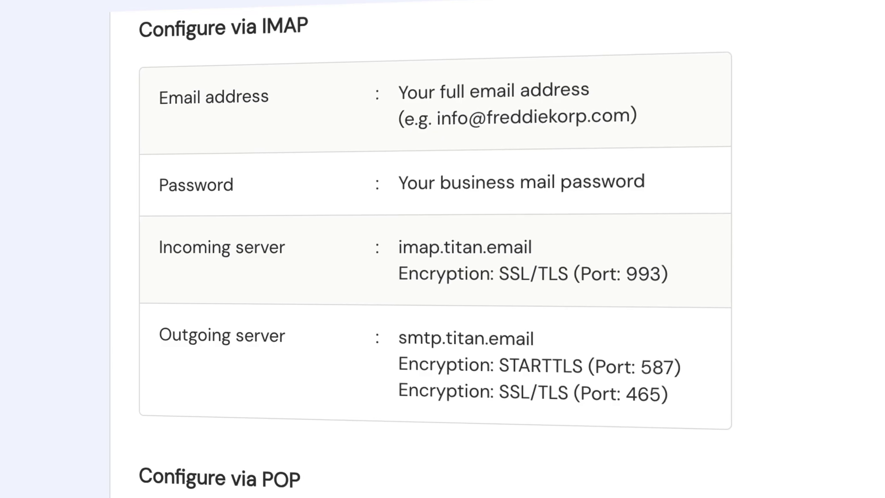
# Launch Apple Mail through Spotlight search.
pyautogui.press('super+space')
pyautogui.write('mail')
pyautogui.press('Return')
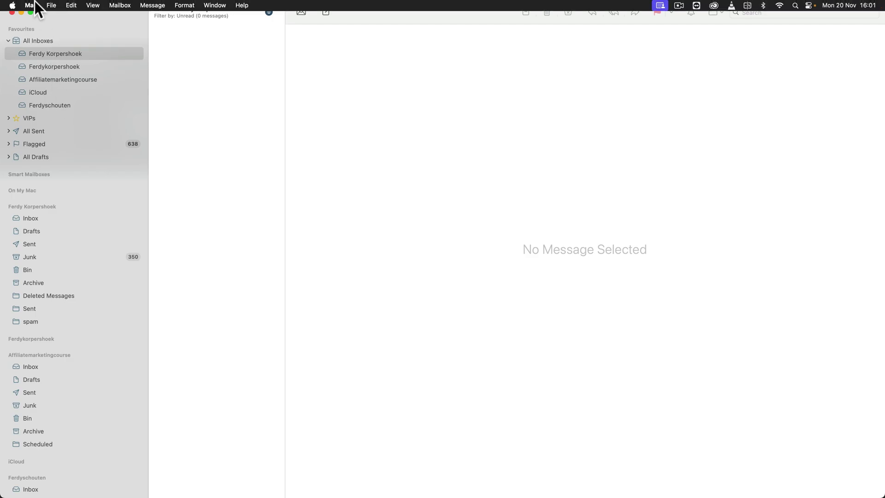
# Start adding an Other Mail Account from the Mail menu.
pyautogui.click(32, 5)
pyautogui.click(45, 59)
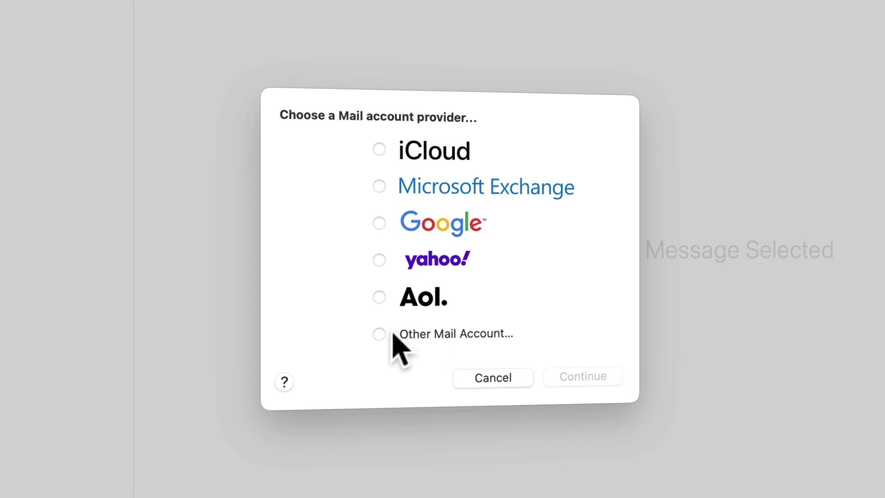
pyautogui.click(390, 334)
pyautogui.click(582, 377)
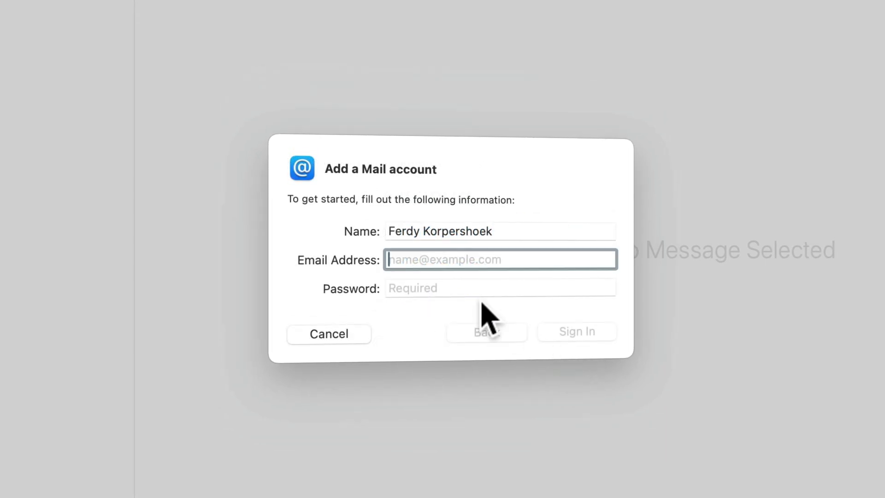
# Enter the agency display name ending '| WebdDesign Agency' and the business email address.
pyautogui.click(440, 235)
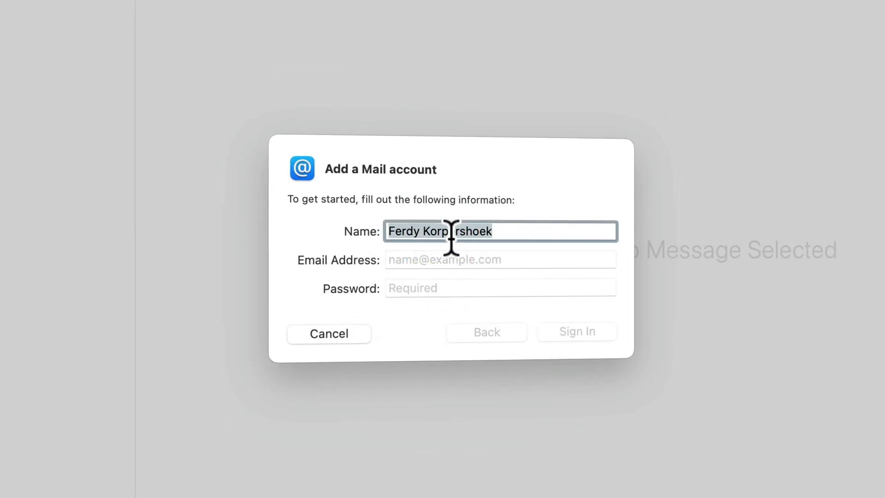
pyautogui.write('Freddie Korp')
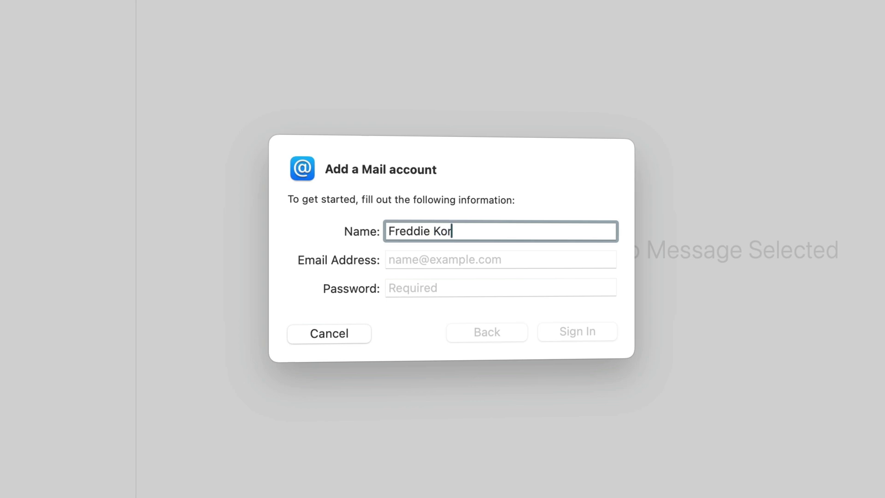
pyautogui.press('Tab')
pyautogui.click(511, 231)
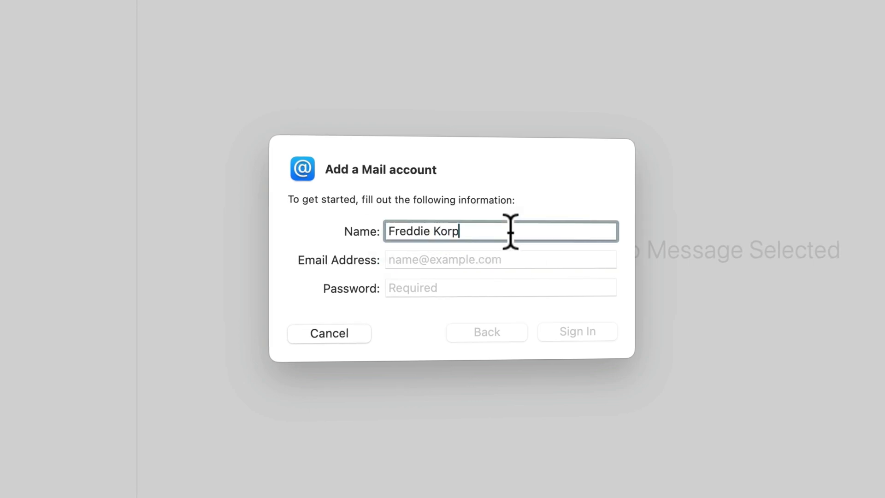
pyautogui.write('| Web')
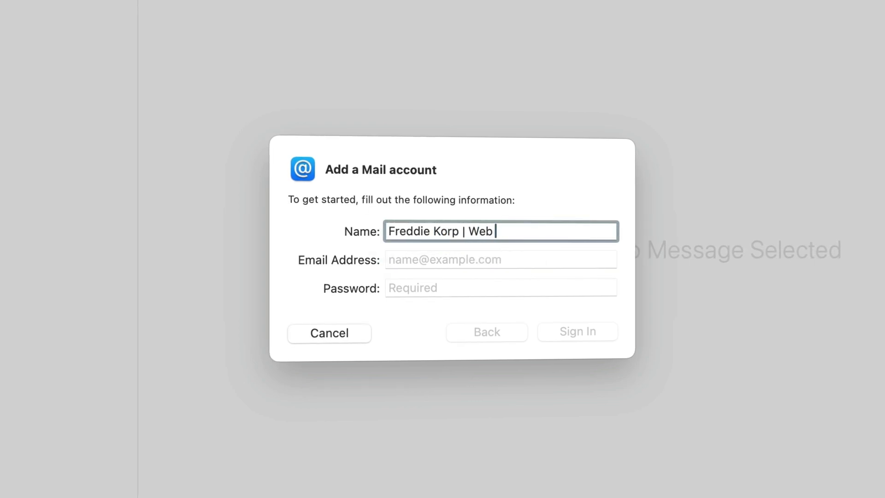
pyautogui.write('dDesign Agency')
pyautogui.press('Tab')
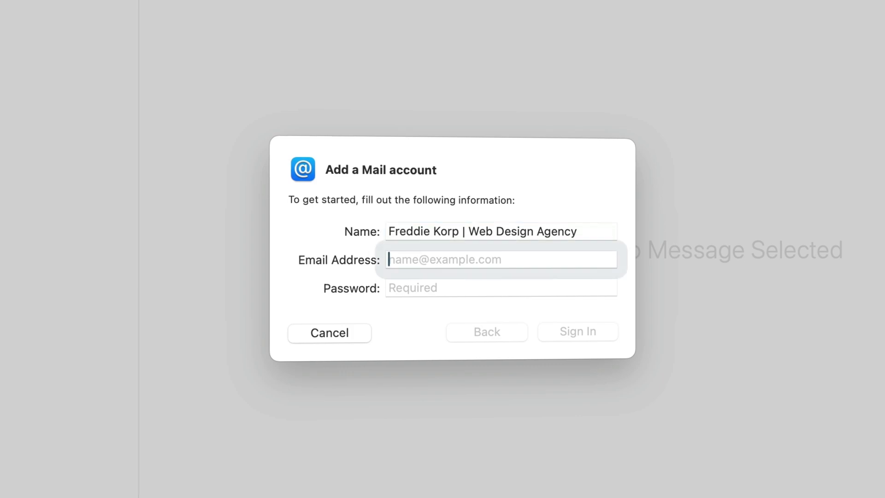
pyautogui.press('Tab')
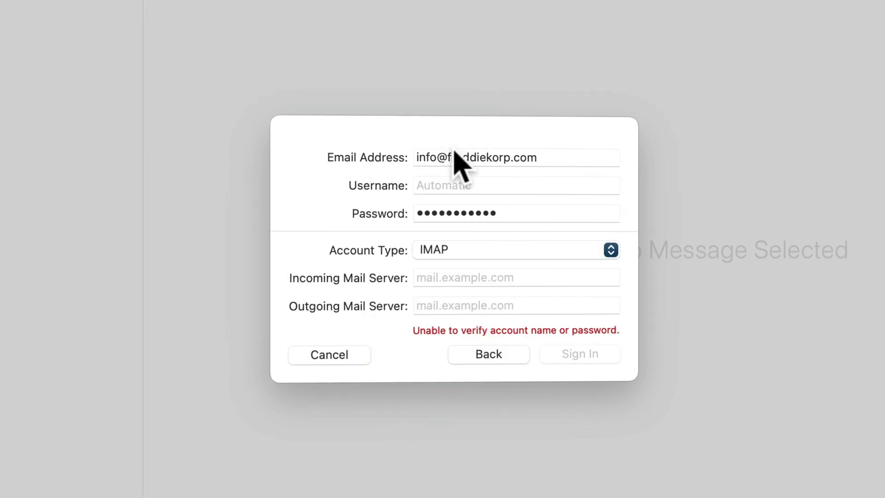
# Paste the business email address into the account's username field.
pyautogui.tripleClick(466, 156)
pyautogui.press('super+c')
pyautogui.click(466, 184)
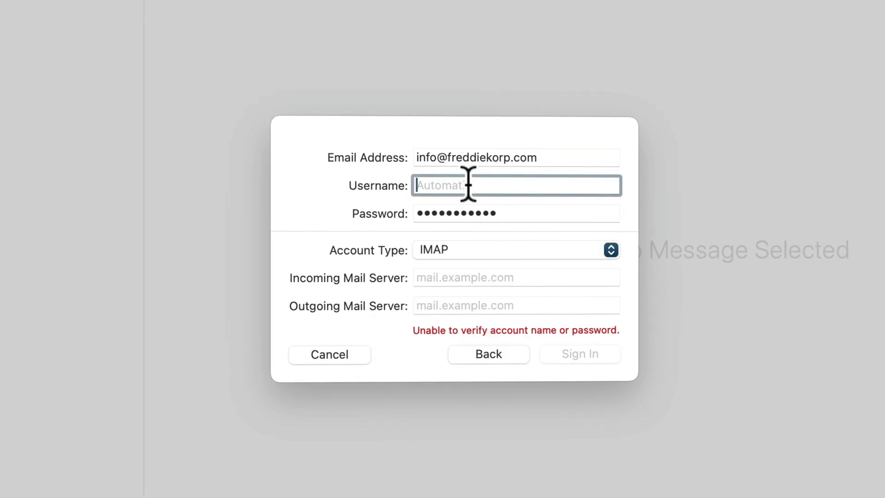
pyautogui.press('super+v')
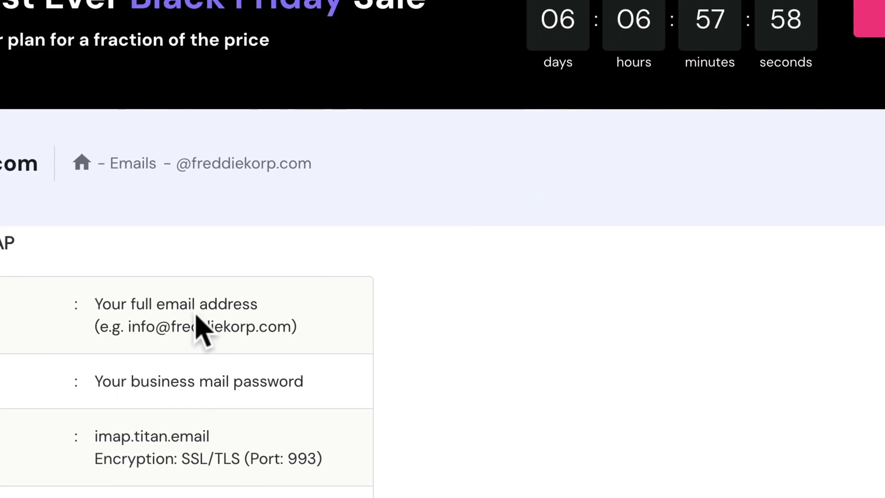
pyautogui.scroll(-3, 198, 318)
pyautogui.moveTo(211, 325); pyautogui.dragTo(96, 325)
pyautogui.press('super+c')
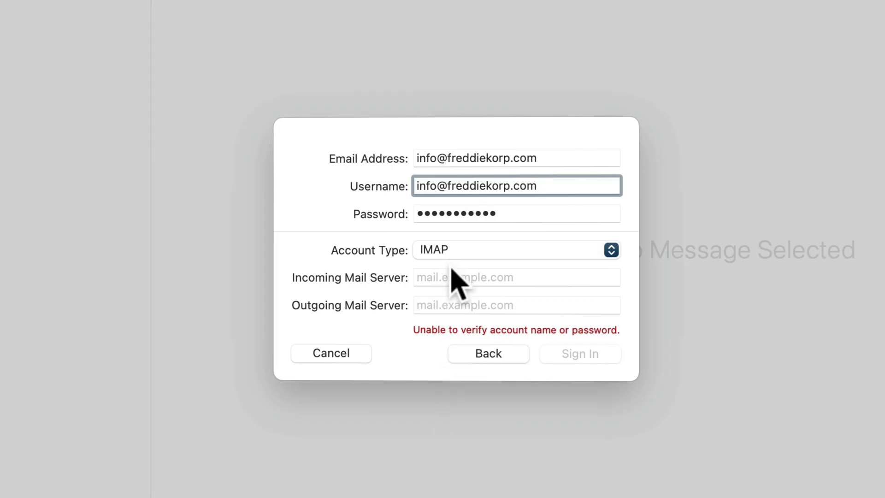
# Enter imap.titan.email as the incoming server and smtp.titan.email as the outgoing server.
pyautogui.click(452, 279)
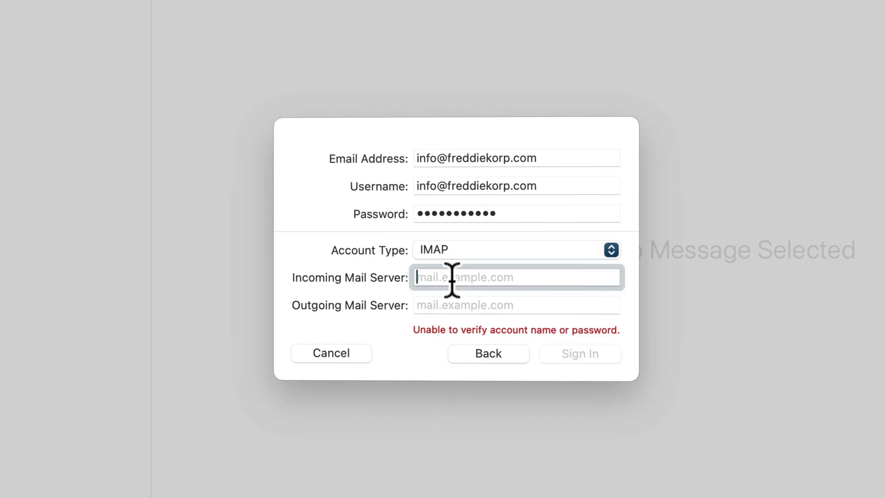
pyautogui.press('super+v')
pyautogui.click(441, 305)
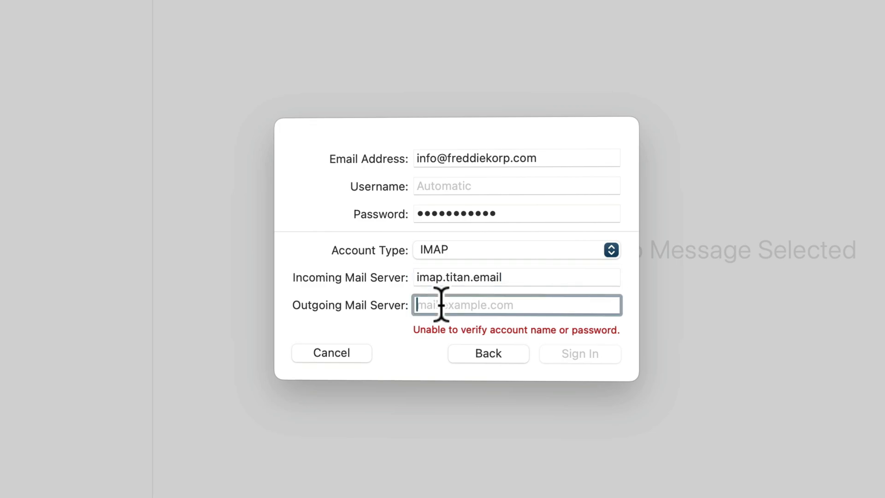
pyautogui.write('smtp')
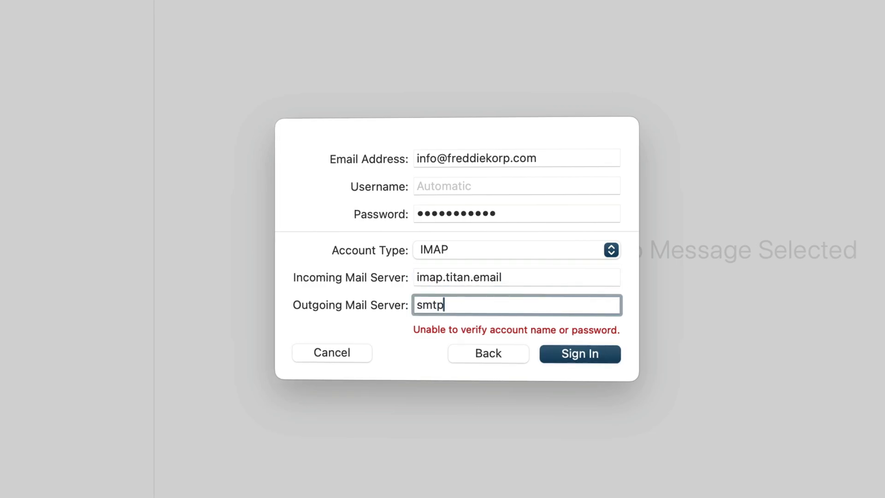
pyautogui.write('.titan.ema')
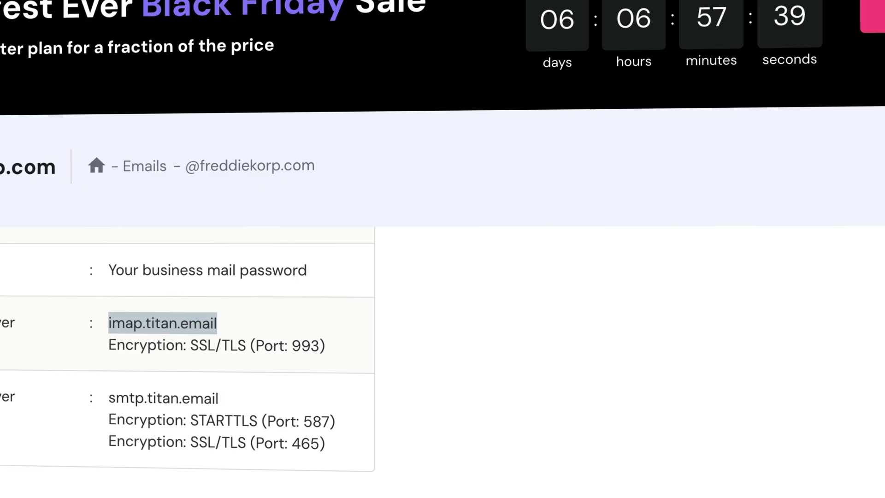
pyautogui.moveTo(109, 397); pyautogui.dragTo(230, 409)
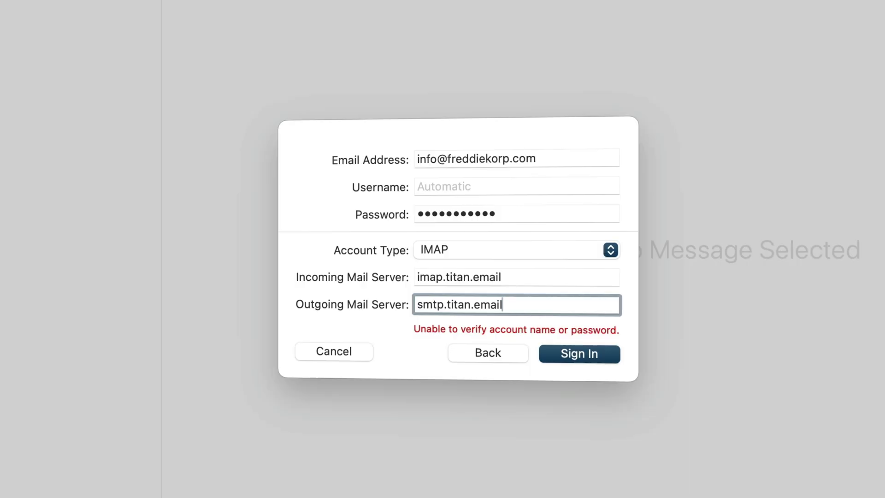
# Sign in and enable the account for Mail only, turning off Notes.
pyautogui.click(582, 355)
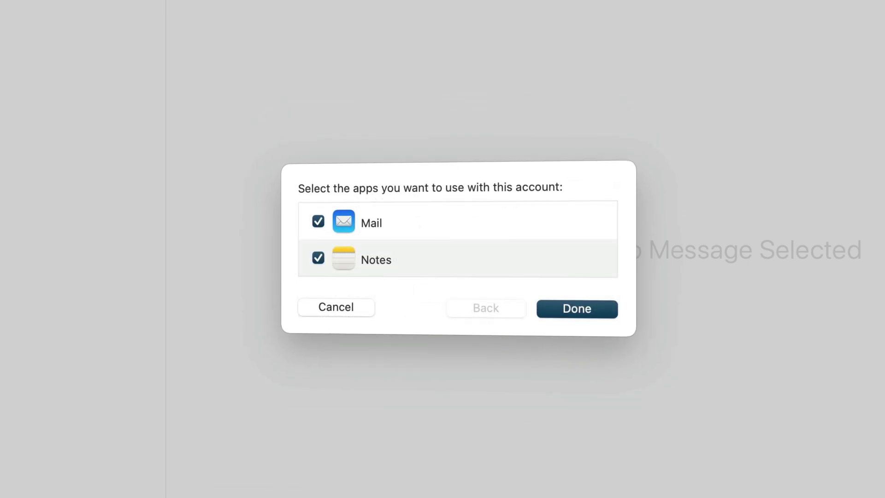
pyautogui.click(319, 258)
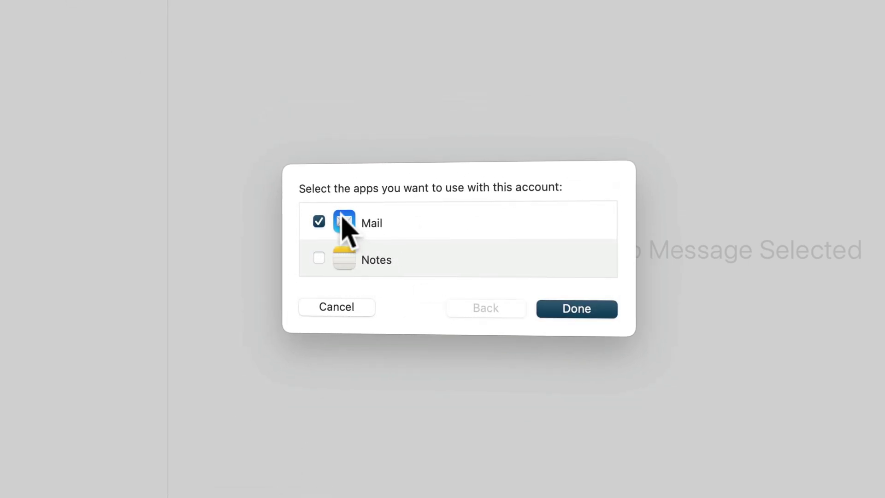
pyautogui.click(576, 309)
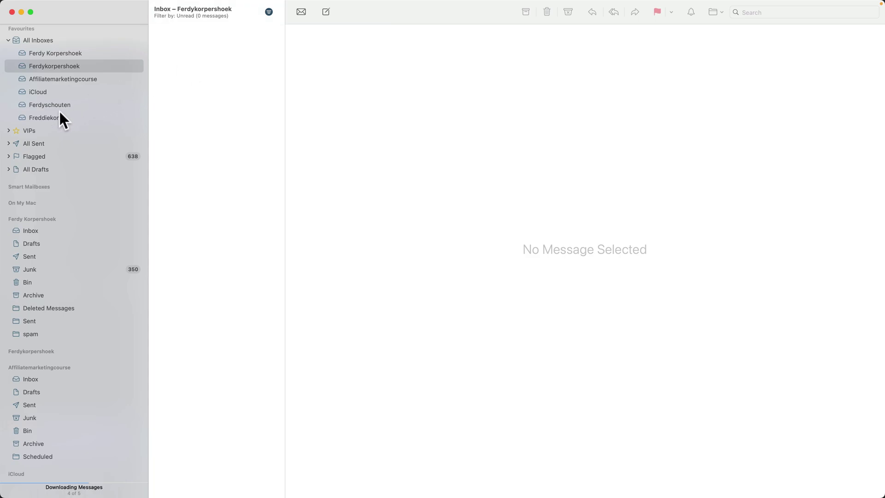
# Show all messages in the Freddiekorp inbox and tile Mail above the Titan webmail window.
pyautogui.click(59, 117)
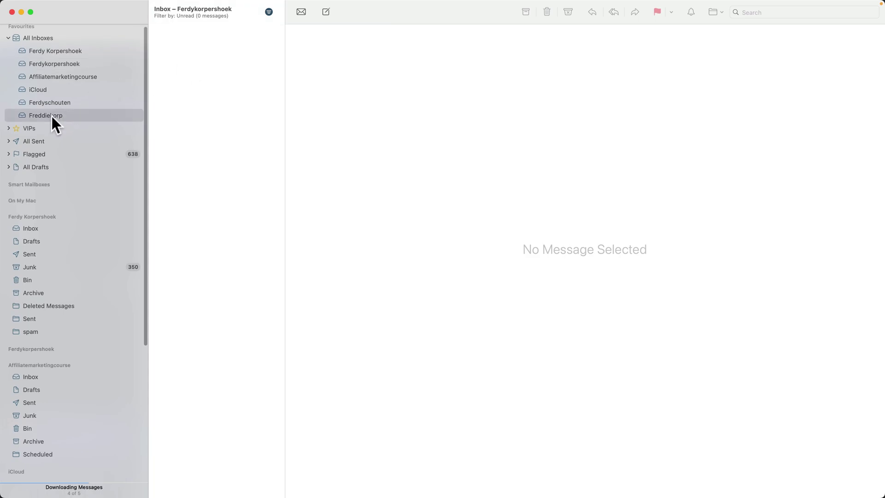
pyautogui.click(269, 11)
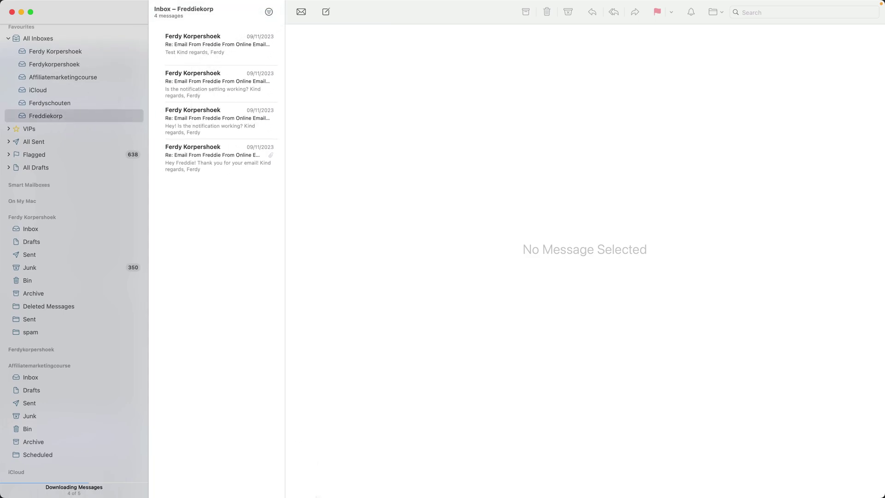
pyautogui.click(358, 479)
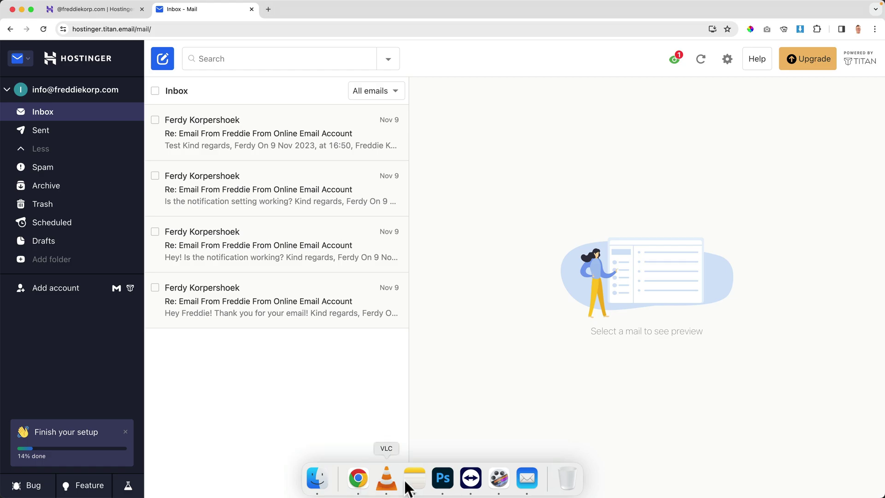
pyautogui.click(530, 482)
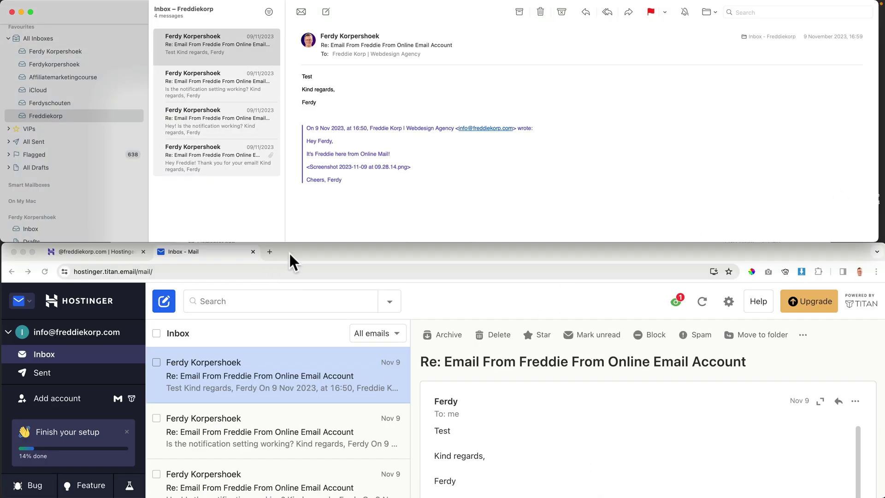
pyautogui.click(301, 252)
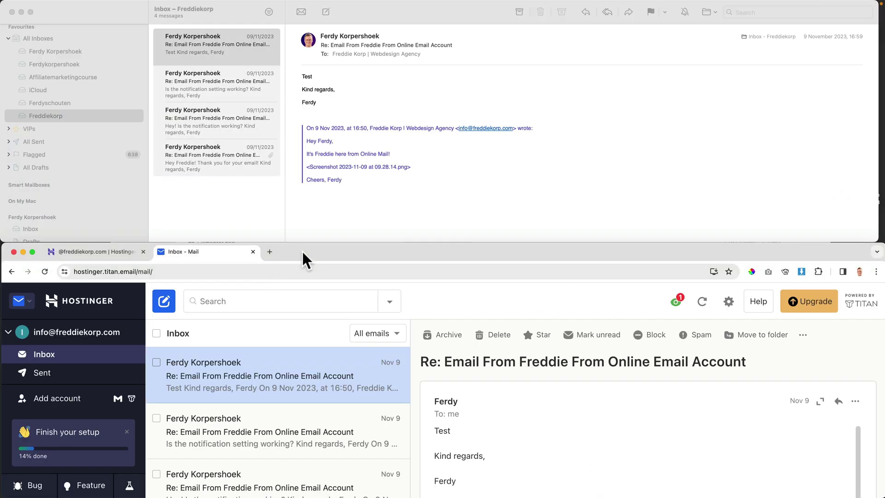
pyautogui.click(111, 8)
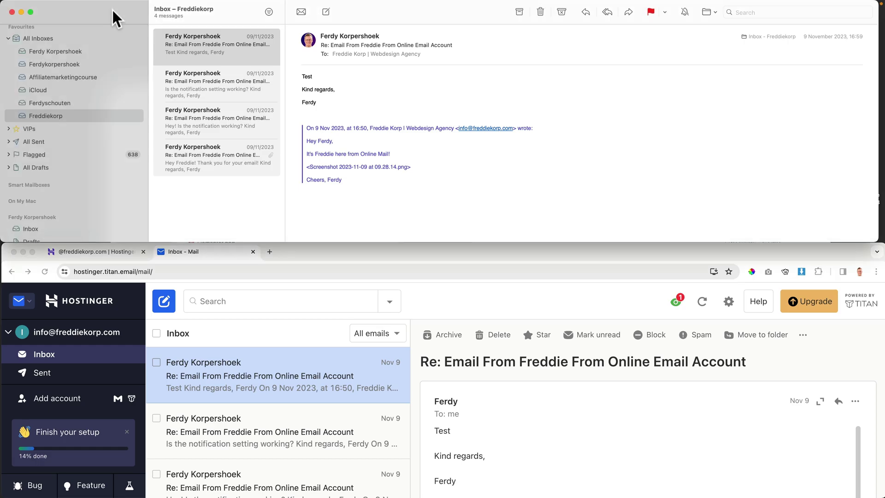
pyautogui.click(470, 254)
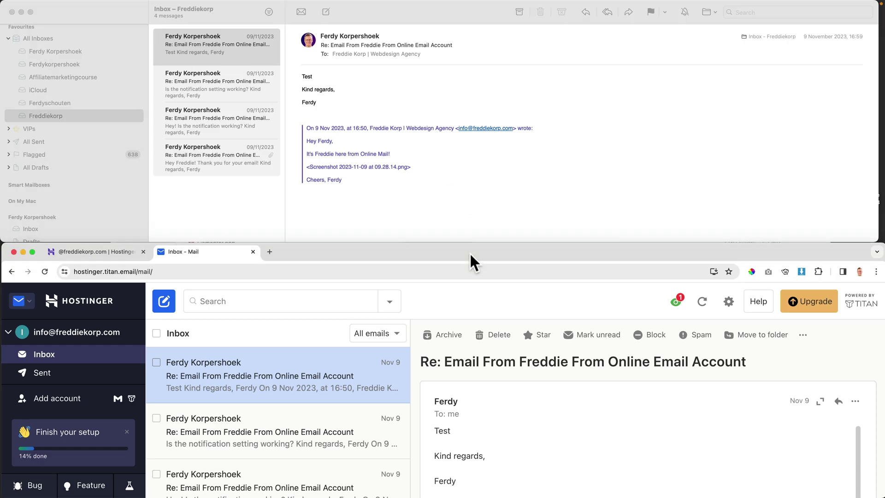
# Mark the first message unread in webmail, then read it in Mail to confirm read-status sync.
pyautogui.click(292, 429)
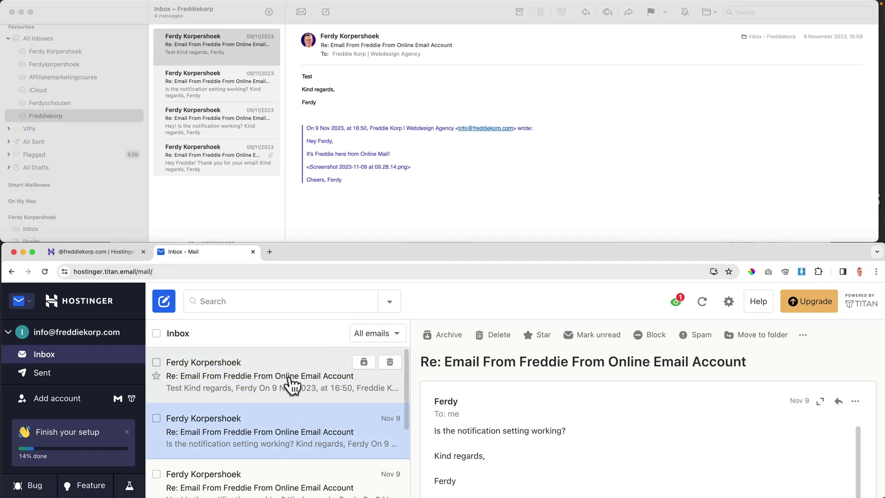
pyautogui.click(292, 383)
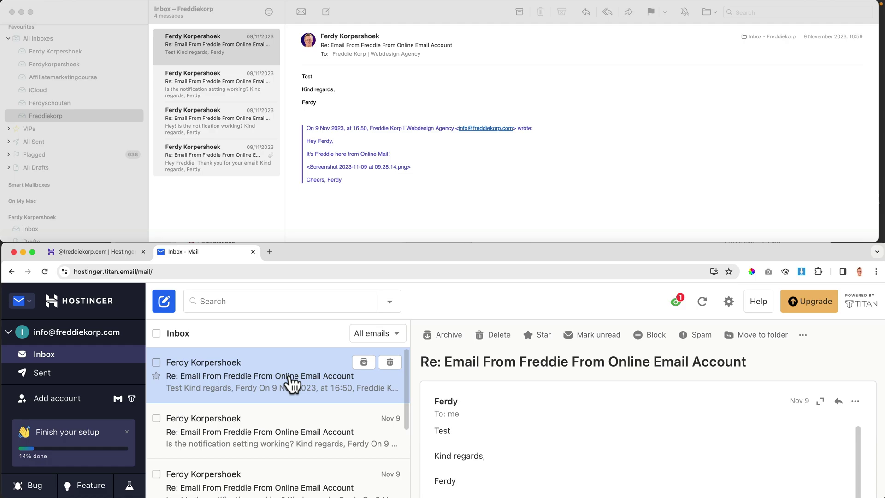
pyautogui.click(599, 340)
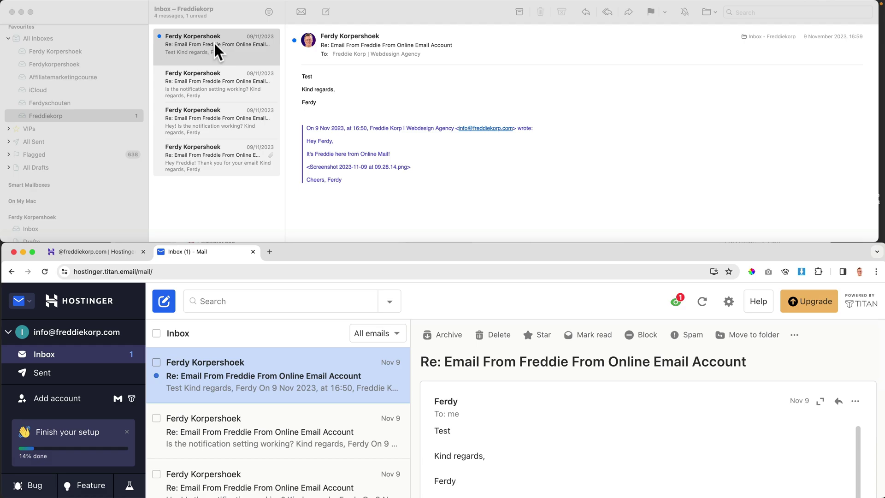
pyautogui.click(215, 44)
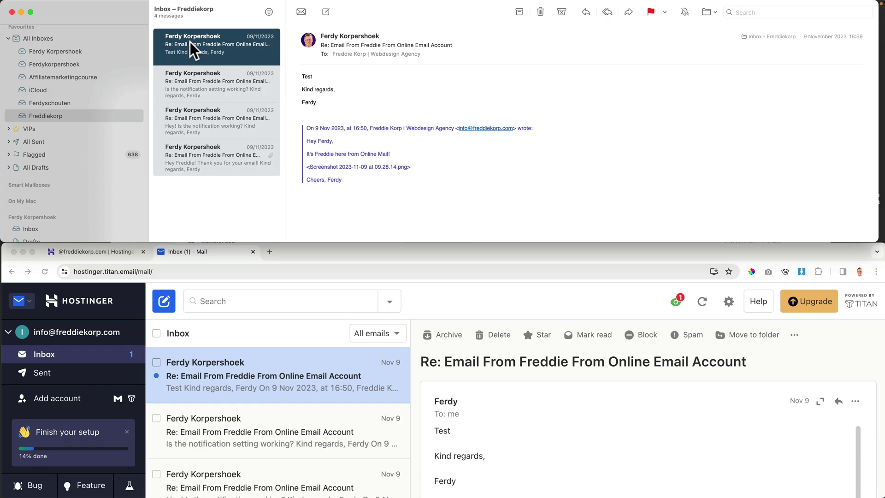
pyautogui.click(309, 251)
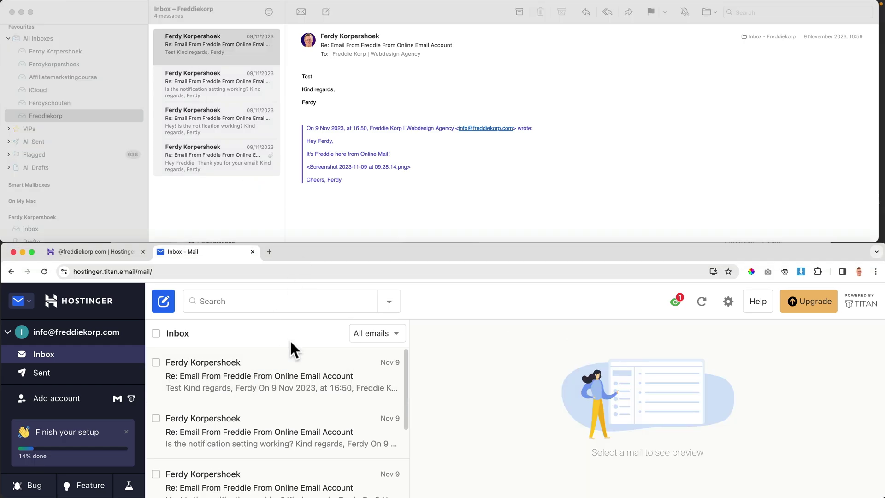
# Star the first message in webmail, flag the third in Mail, then maximise webmail.
pyautogui.click(272, 375)
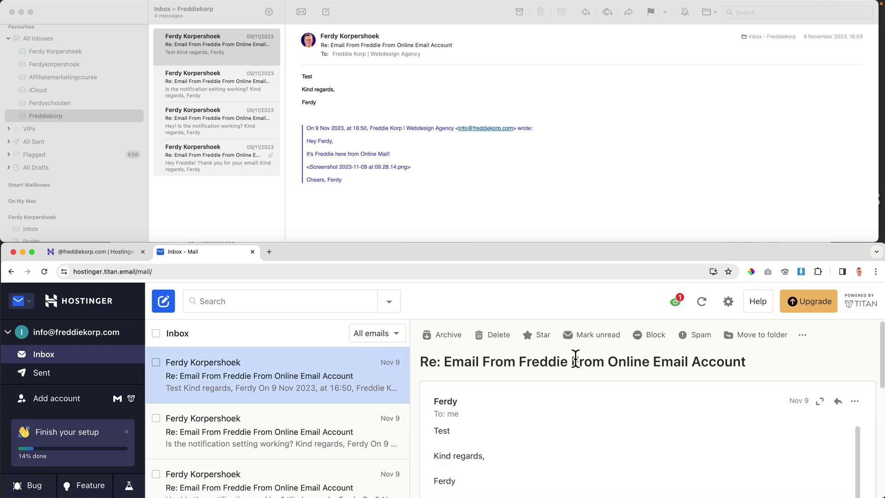
pyautogui.click(543, 341)
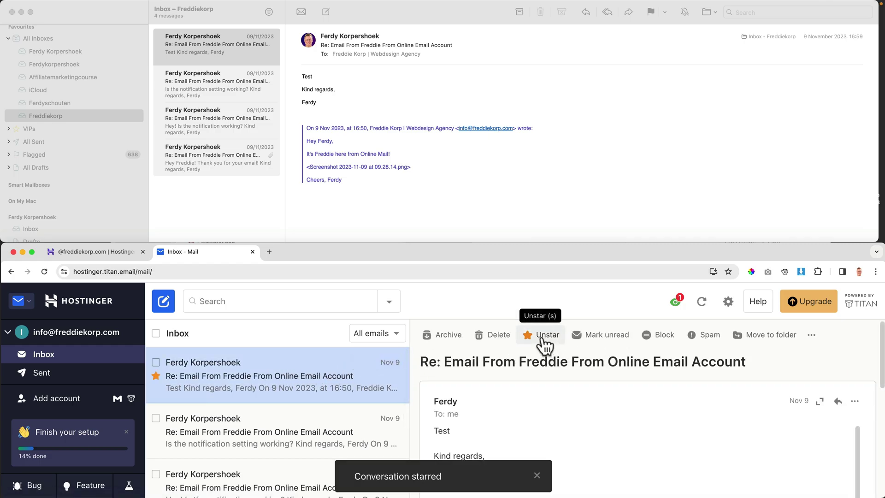
pyautogui.click(408, 218)
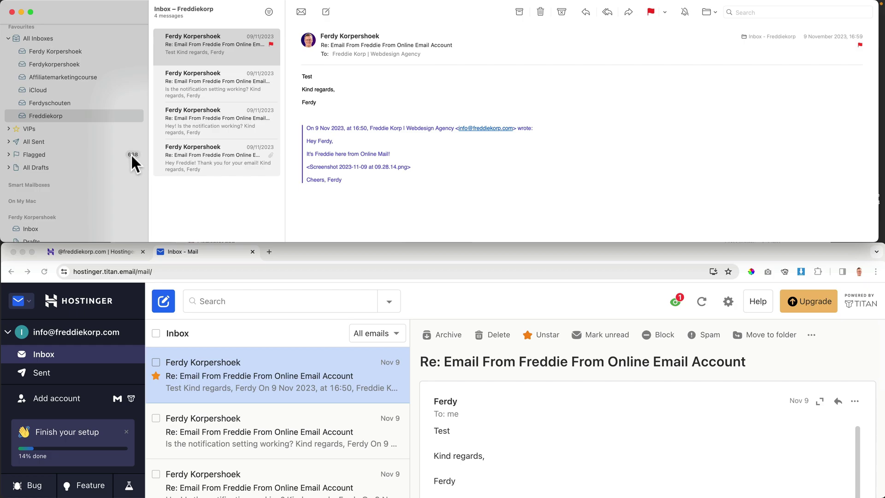
pyautogui.click(215, 81)
pyautogui.click(215, 111)
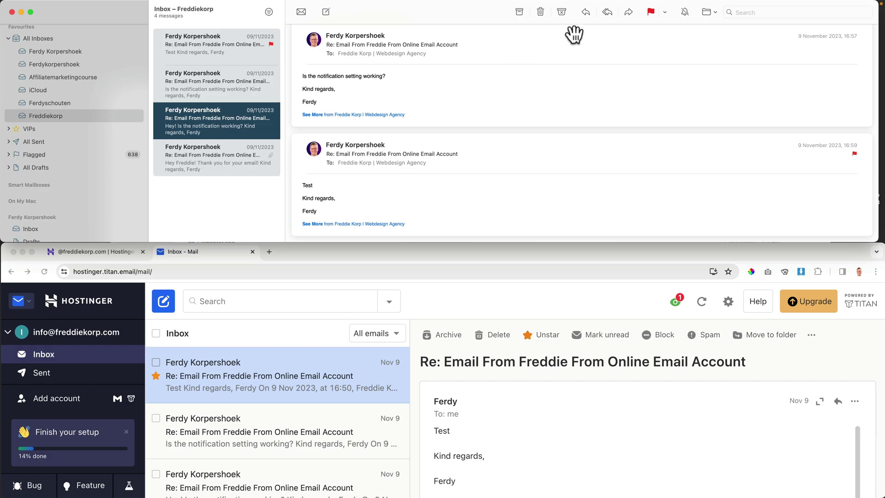
pyautogui.click(652, 11)
pyautogui.click(452, 247)
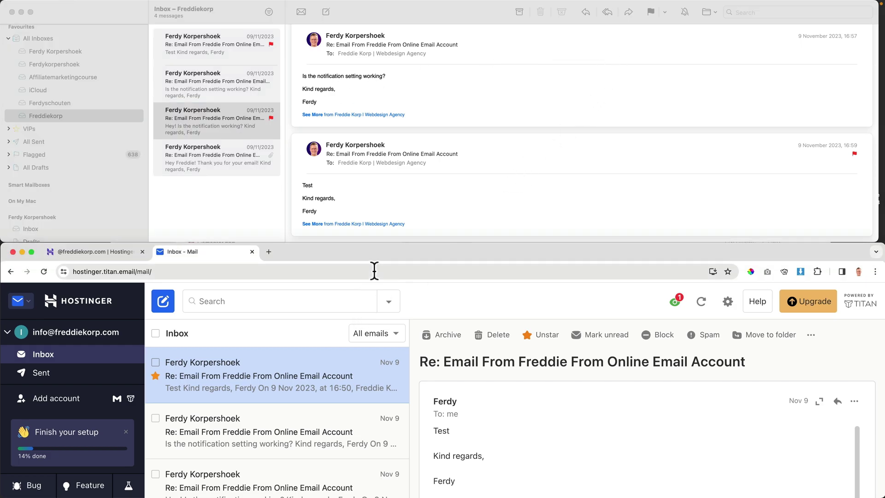
pyautogui.doubleClick(383, 251)
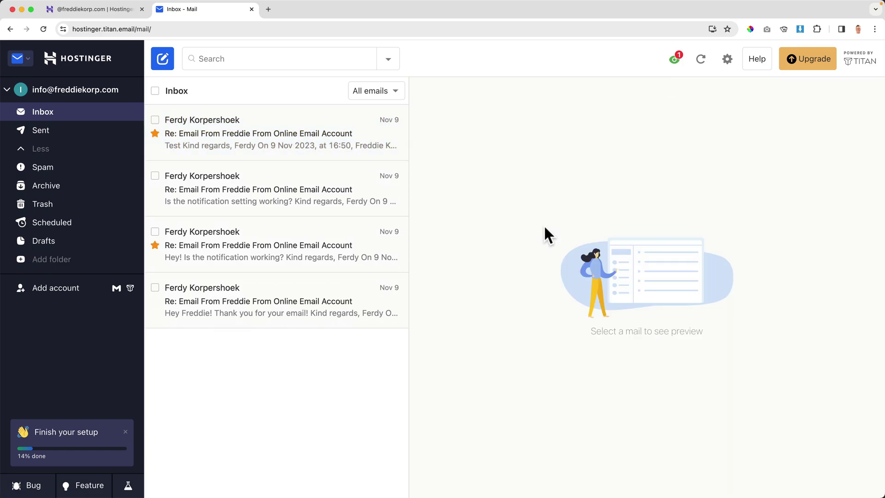
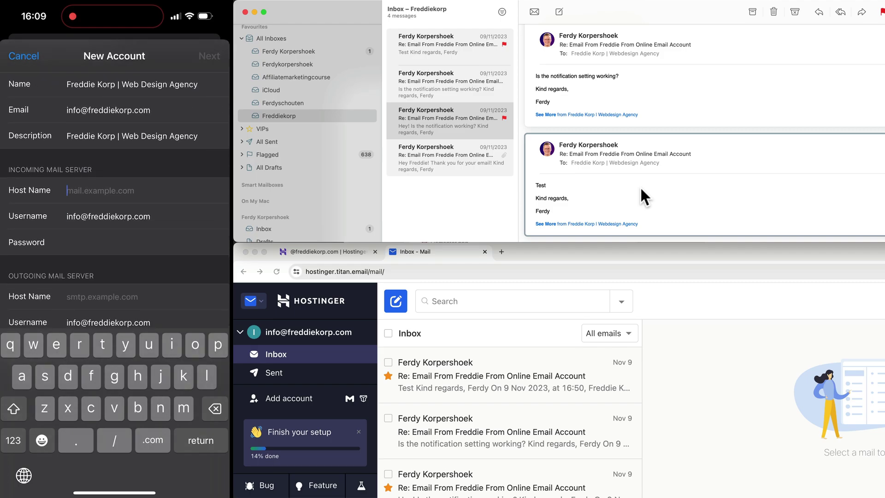
# Set the incoming host to imap.titan.email and the outgoing host to smtp.titan.email.
pyautogui.click(346, 251)
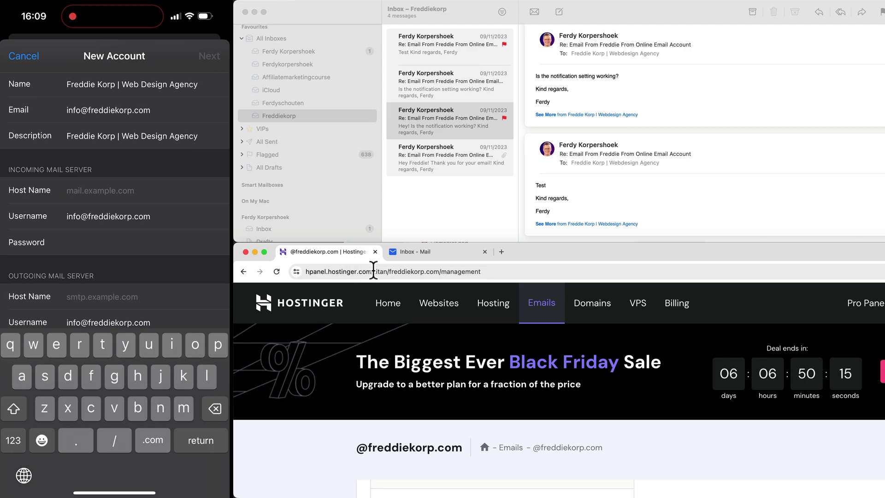
pyautogui.scroll(-10, 547, 346)
pyautogui.scroll(2, 547, 346)
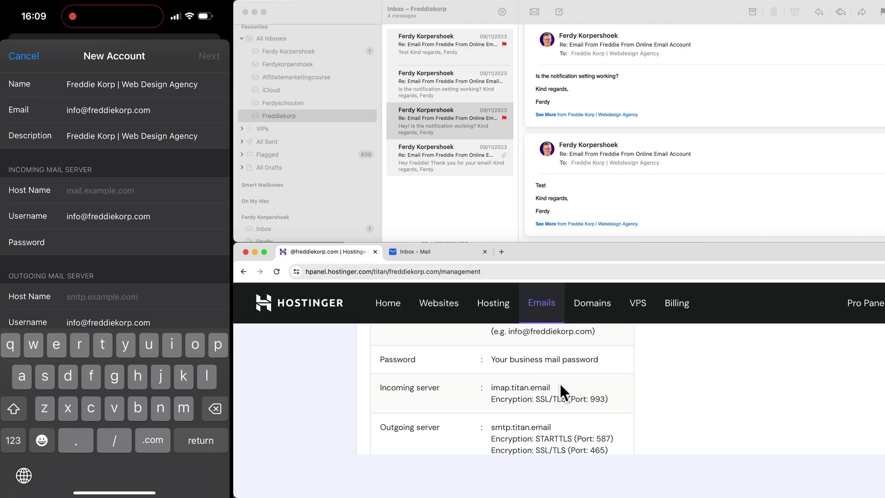
pyautogui.write('imap')
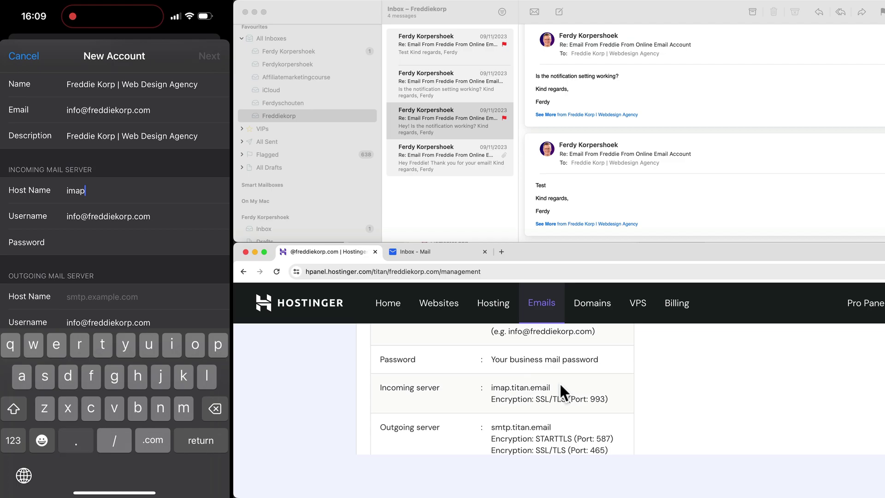
pyautogui.write('.titan.email')
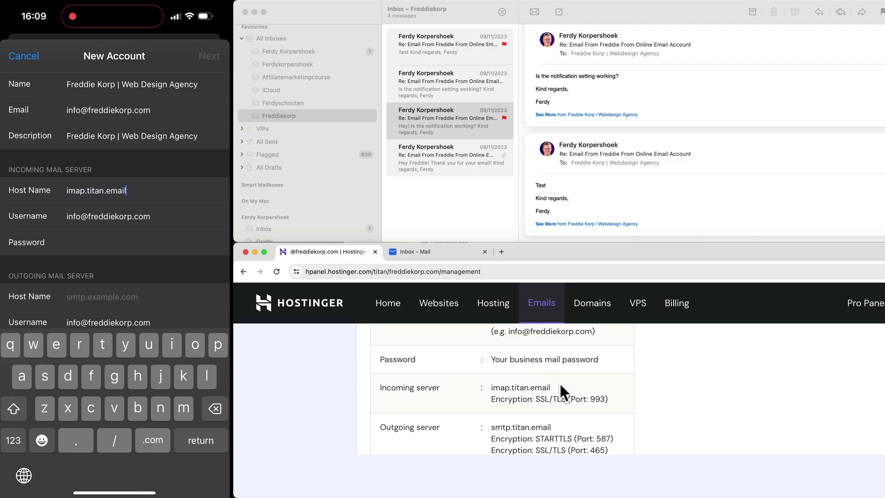
pyautogui.press('Return')
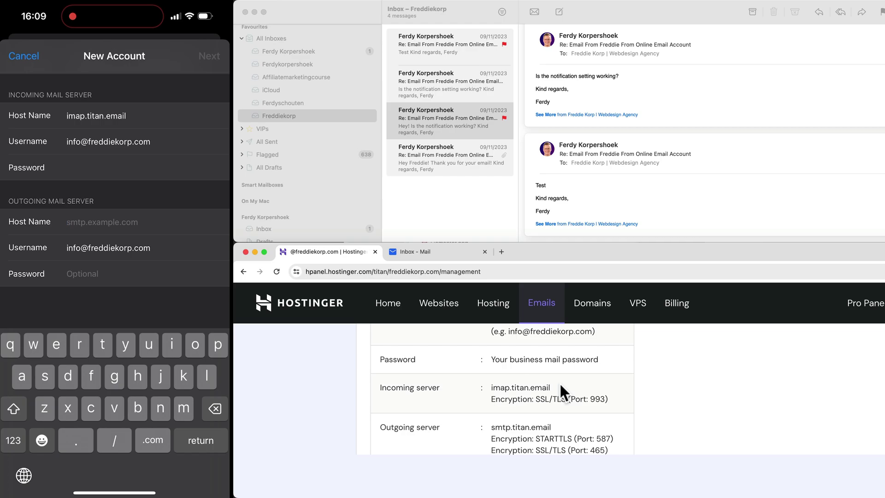
pyautogui.write('smtp.tita')
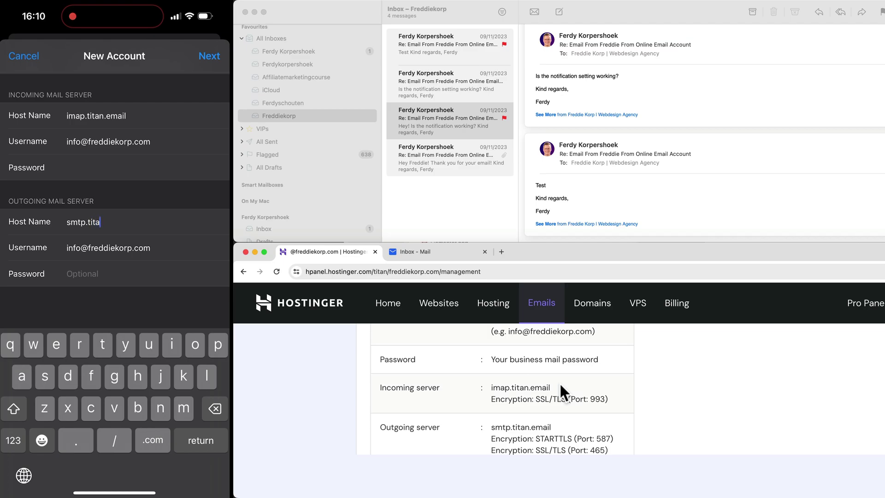
pyautogui.write('n.email')
# Enter the outgoing server password, verify the IMAP settings and save the account.
pyautogui.click(82, 274)
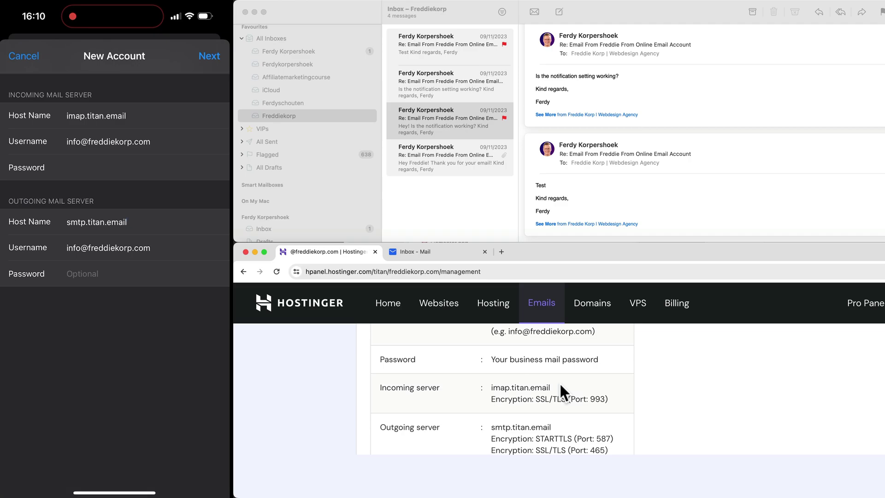
pyautogui.write('•')
pyautogui.click(209, 55)
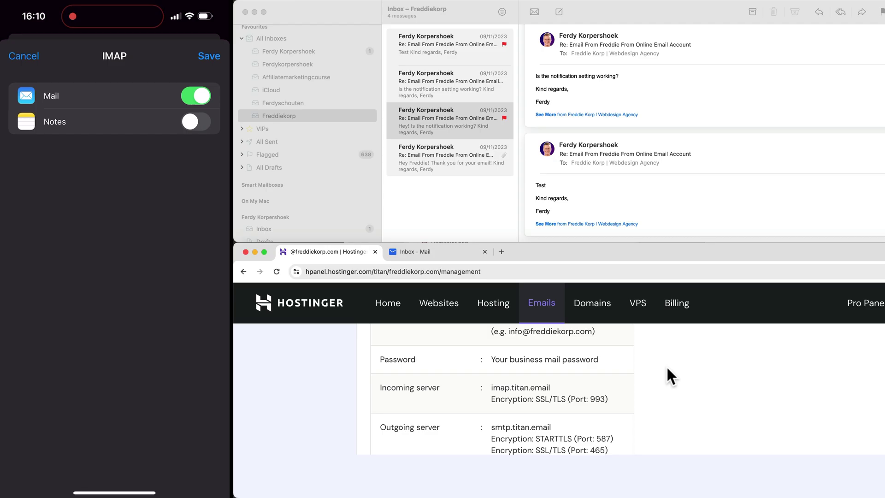
pyautogui.click(209, 56)
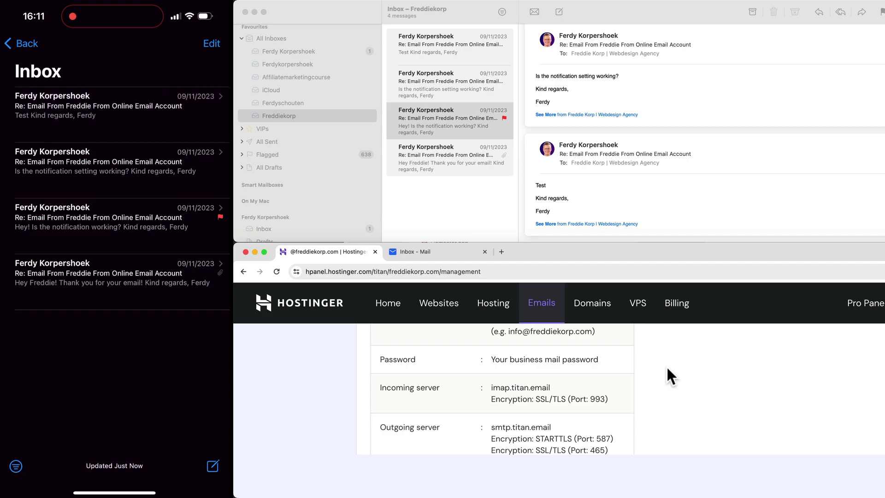
# Mark the newest Test reply as unread in Apple Mail.
pyautogui.click(466, 59)
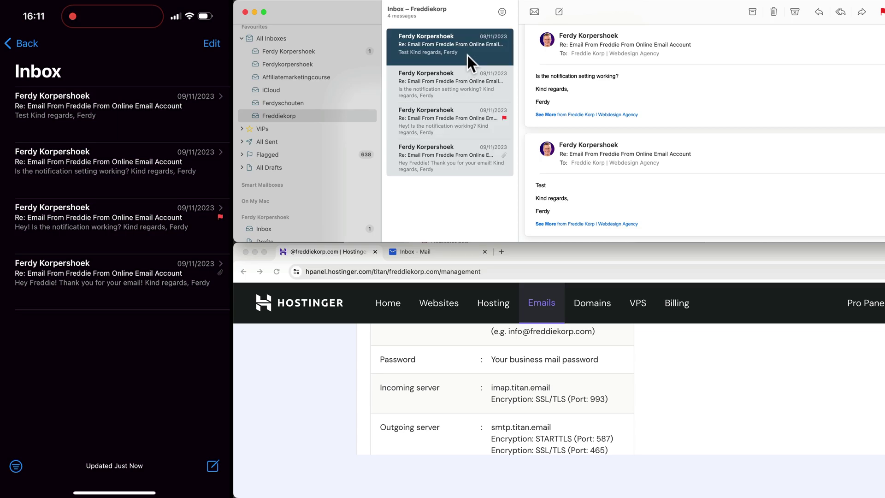
pyautogui.rightClick(444, 48)
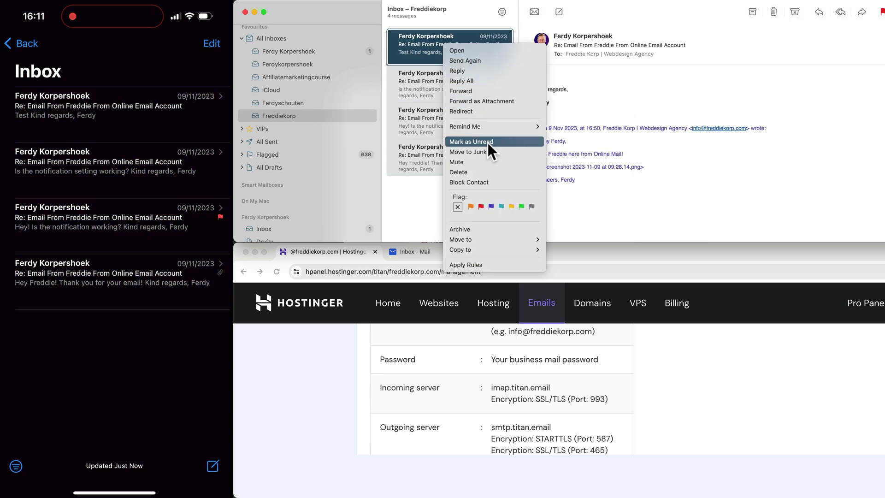
pyautogui.click(665, 161)
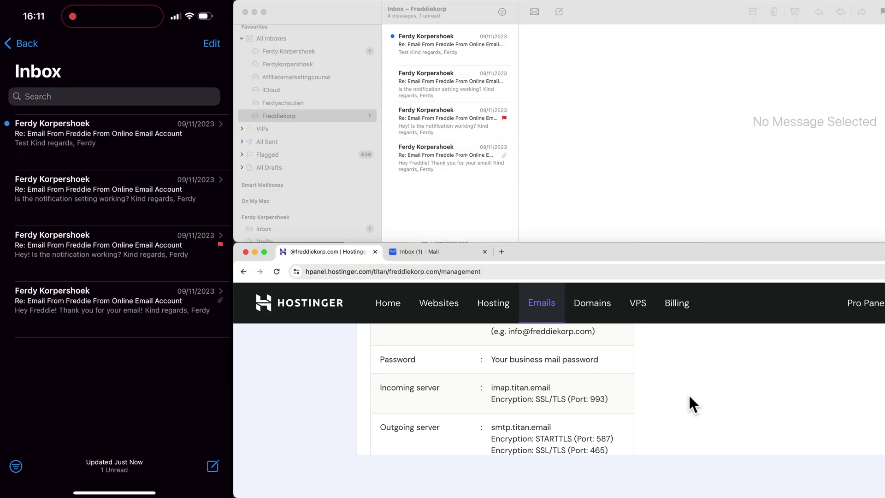
# Confirm the unread state in webmail, then reselect the message in Apple Mail.
pyautogui.click(422, 252)
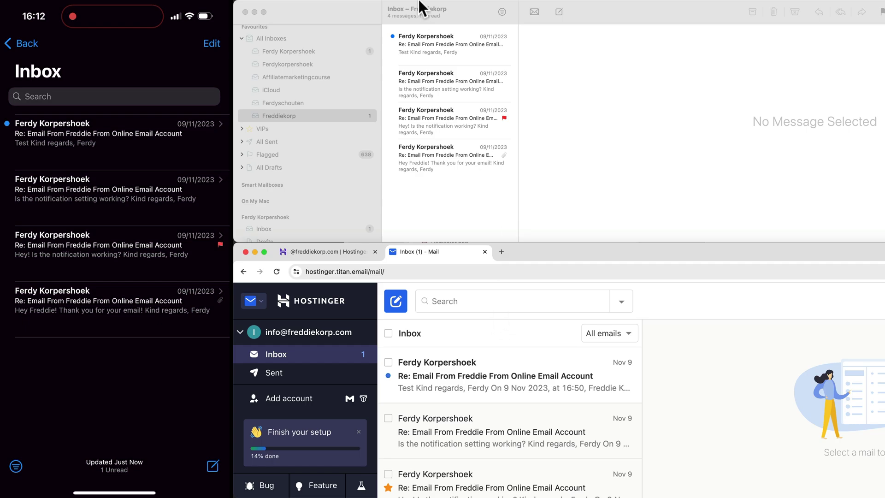
pyautogui.click(463, 19)
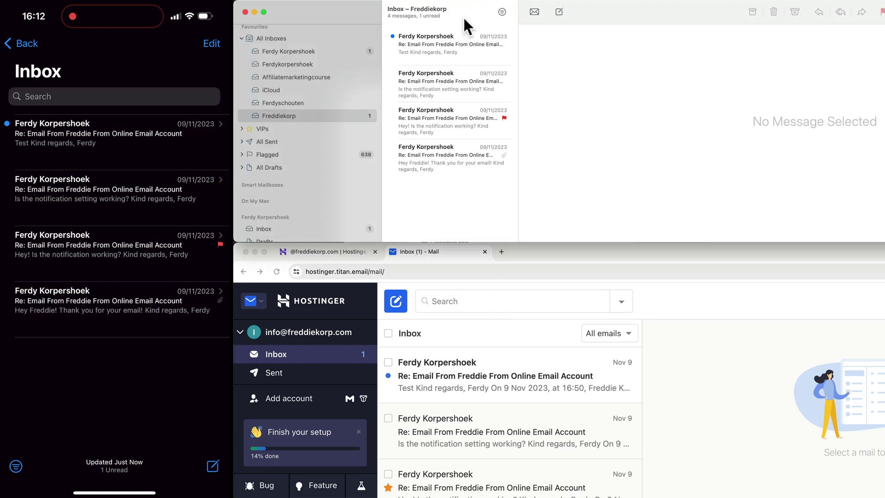
pyautogui.click(450, 42)
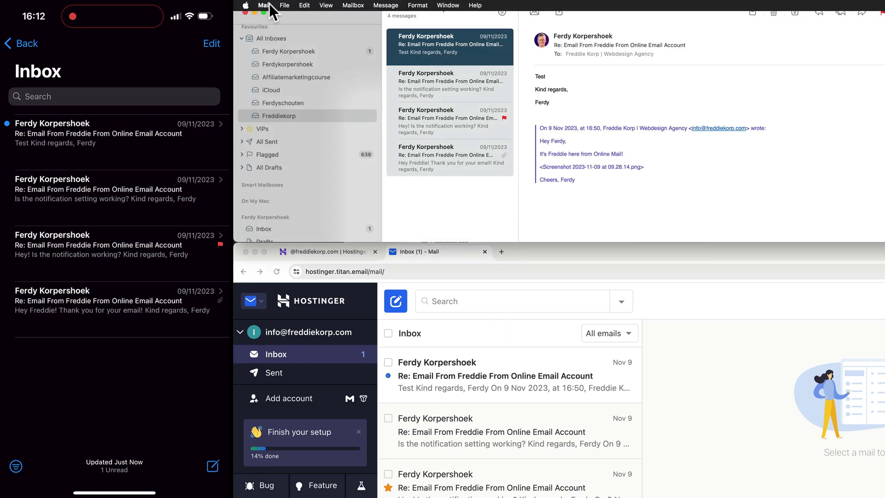
pyautogui.click(266, 4)
# Open the Freddiekorp account's details in Internet Accounts.
pyautogui.click(280, 44)
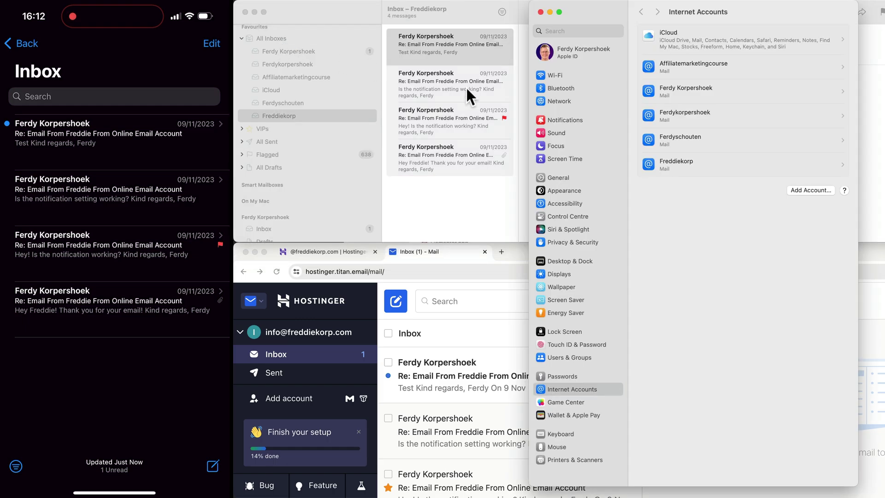
pyautogui.click(687, 161)
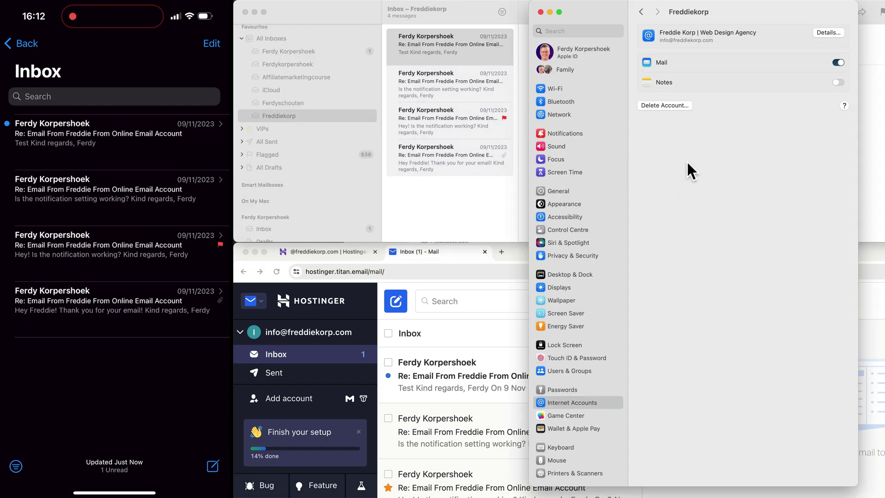
pyautogui.click(820, 33)
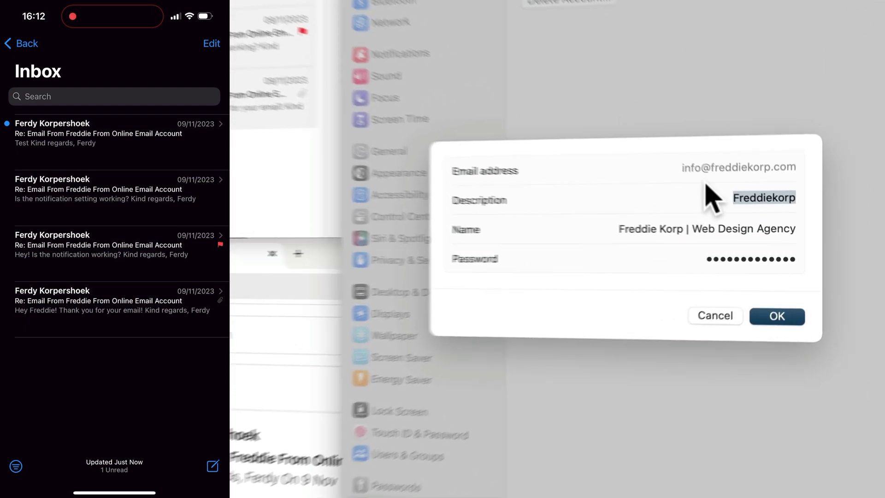
# Change the description to Freddie Korp by trimming ' | Web Design Agency', then close Settings.
pyautogui.click(728, 228)
pyautogui.press('super+a')
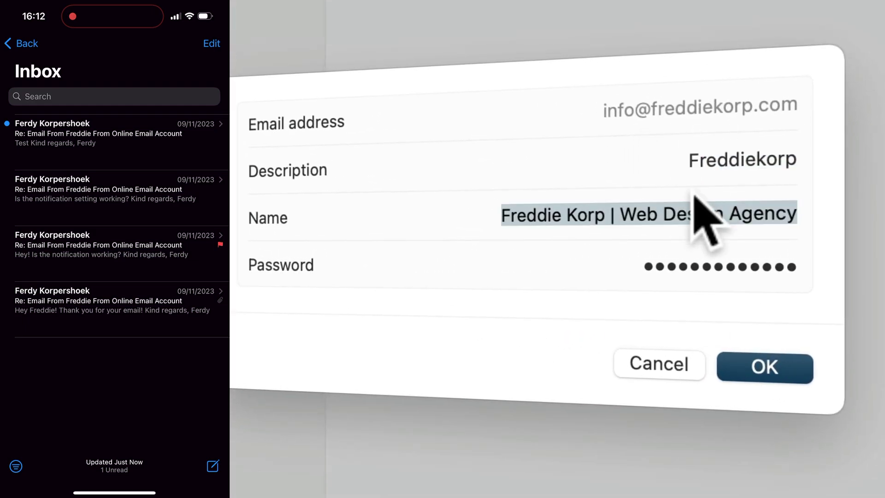
pyautogui.press('super+c')
pyautogui.click(715, 154)
pyautogui.press('super+a')
pyautogui.press('super+v')
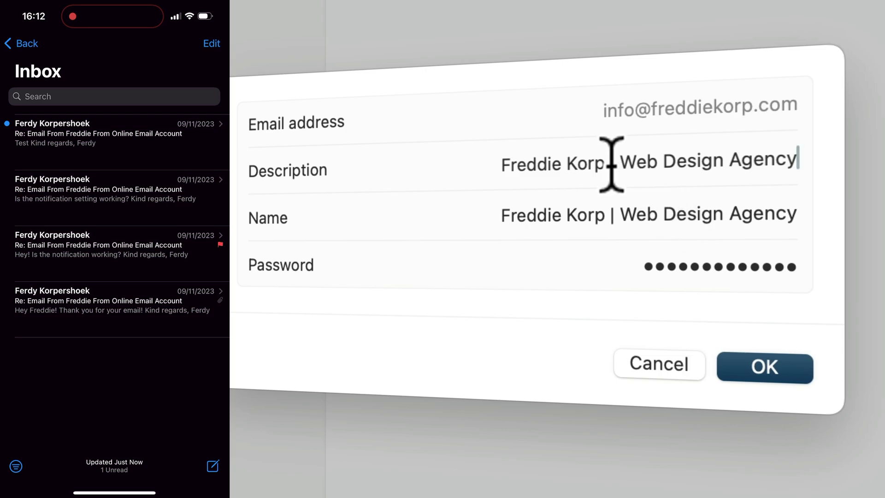
pyautogui.moveTo(607, 165); pyautogui.dragTo(802, 167)
pyautogui.press('BackSpace')
pyautogui.click(764, 367)
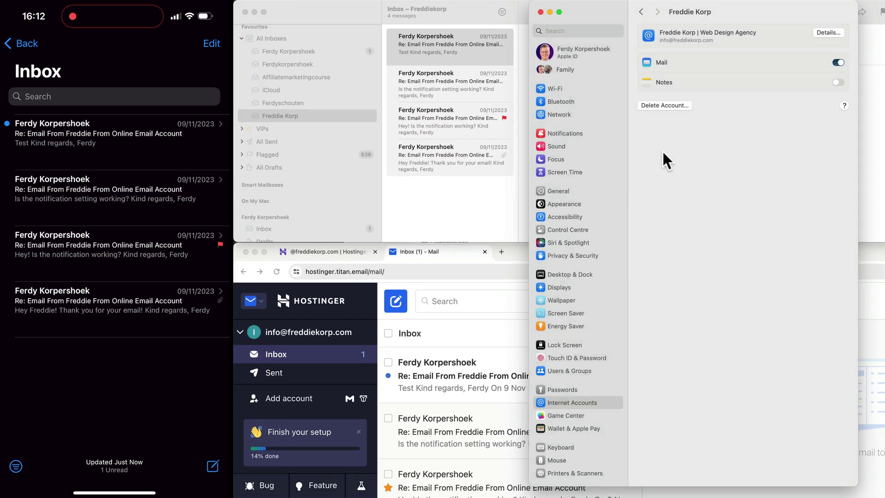
pyautogui.click(540, 12)
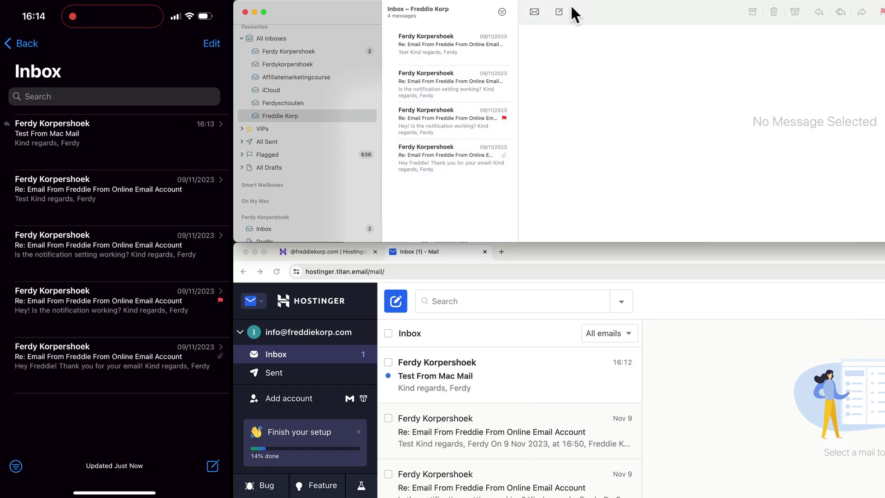
# Send 'Email From Mac Mail' to the business info address from the Web Design Agency account.
pyautogui.click(559, 12)
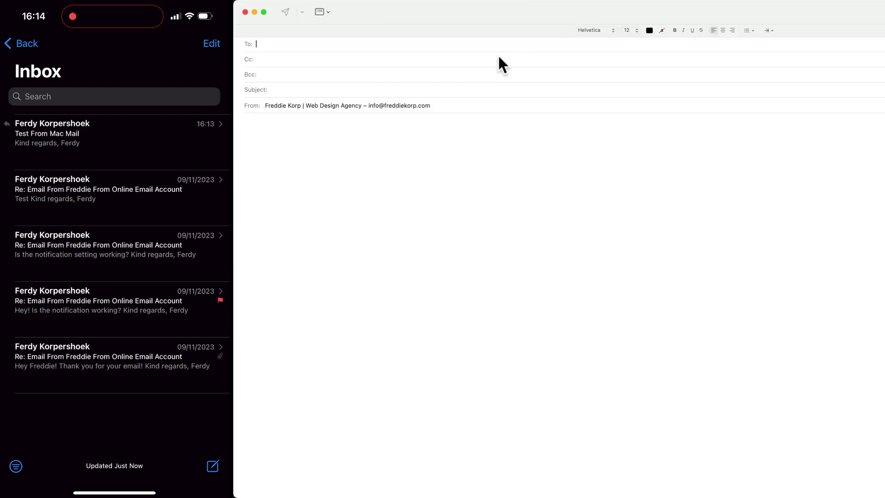
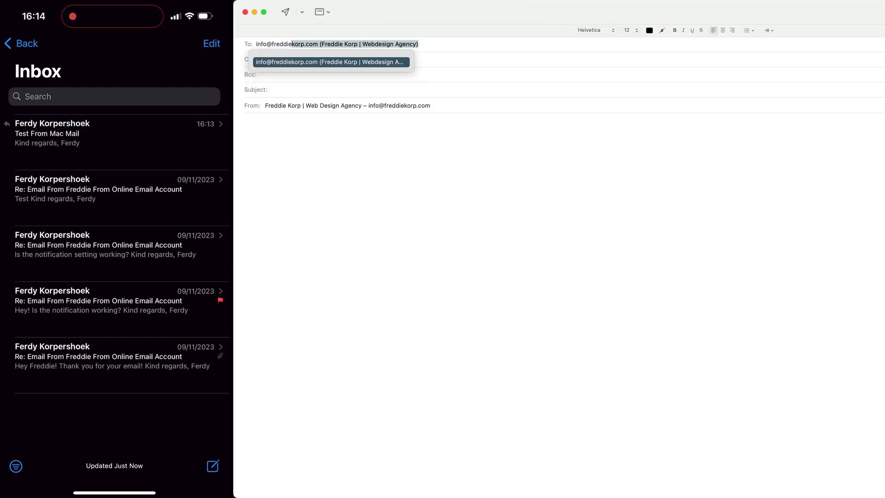
pyautogui.press('Tab')
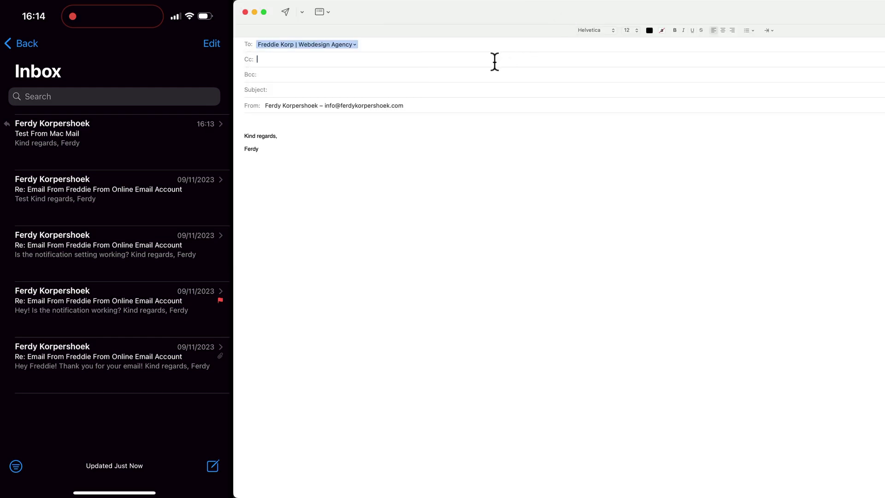
pyautogui.click(379, 105)
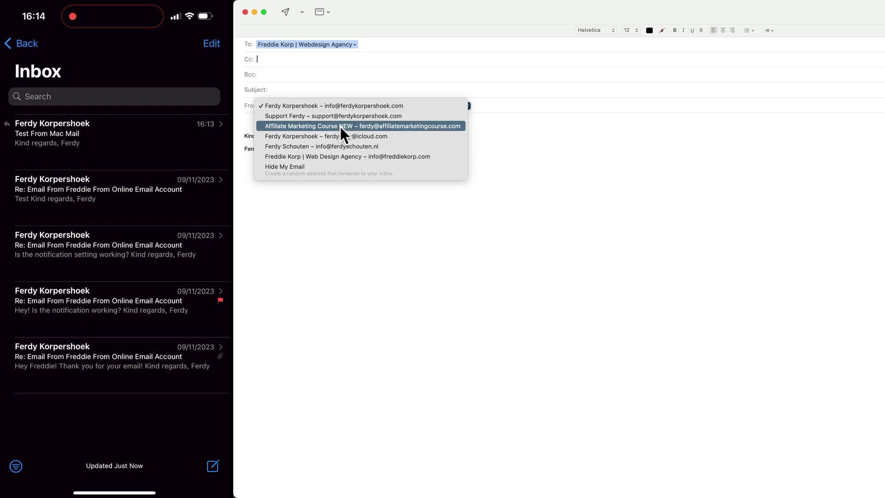
pyautogui.click(361, 155)
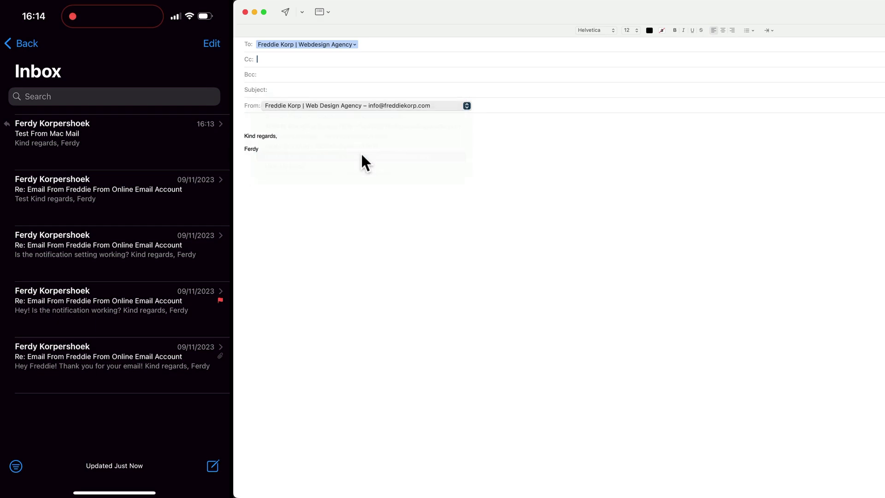
pyautogui.click(301, 89)
pyautogui.write('Email')
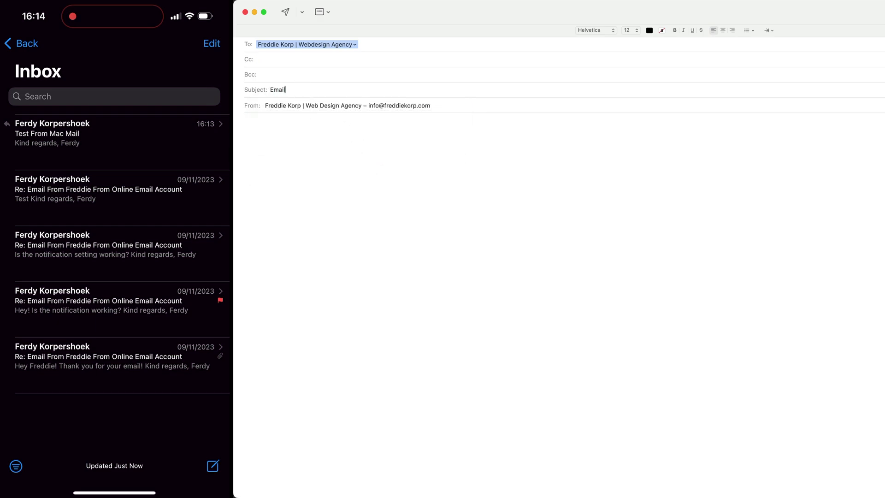
pyautogui.write(' From Mac Mail')
pyautogui.click(285, 12)
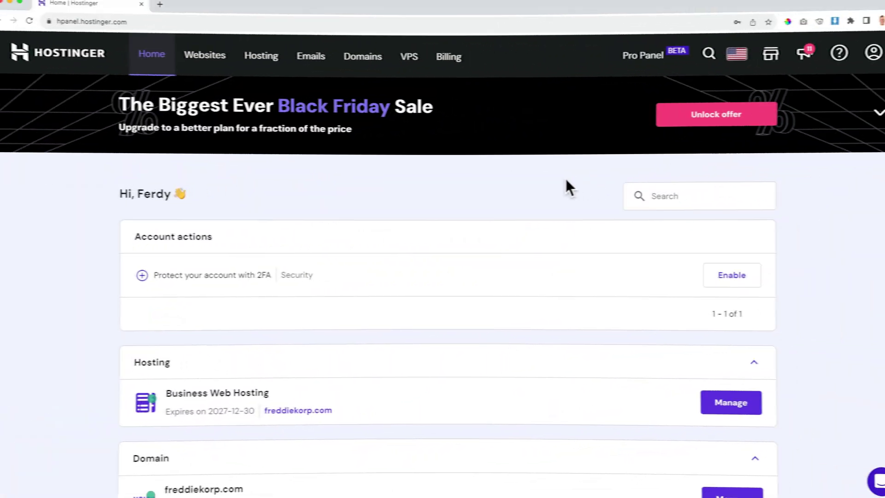
# Go from the Domains overview to the Get a new domain checker.
pyautogui.scroll(-2, 555, 187)
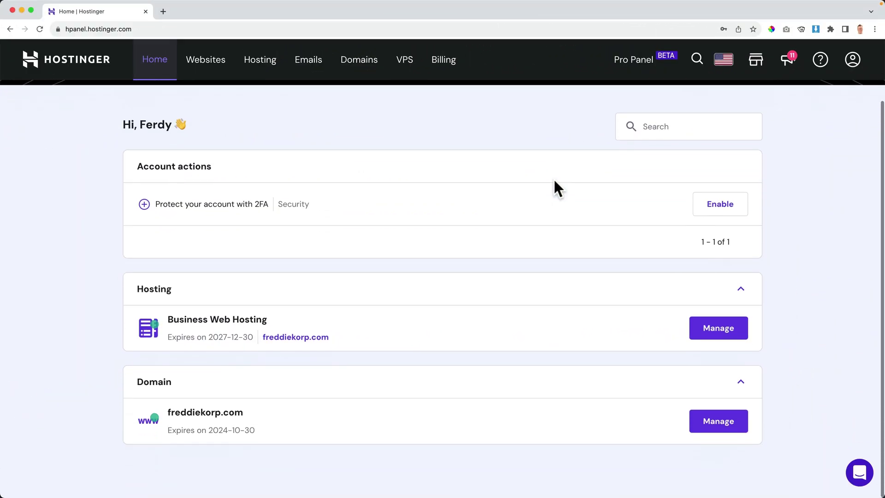
pyautogui.scroll(2, 552, 188)
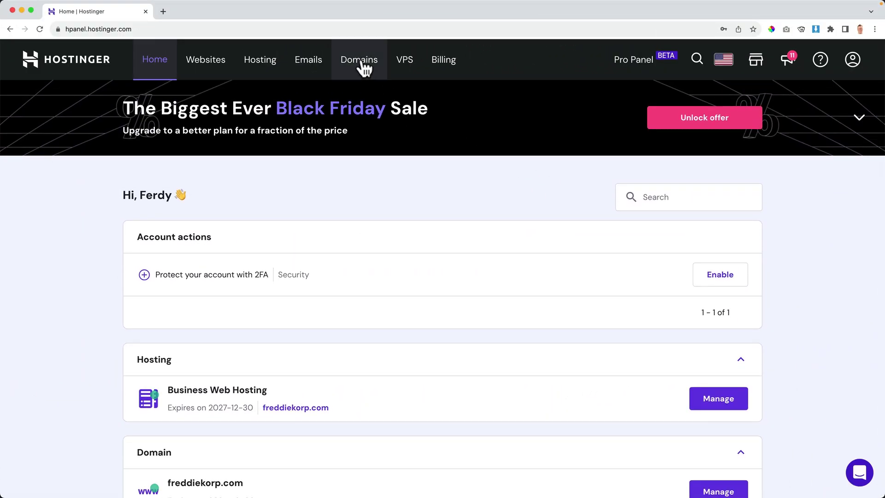
pyautogui.click(363, 67)
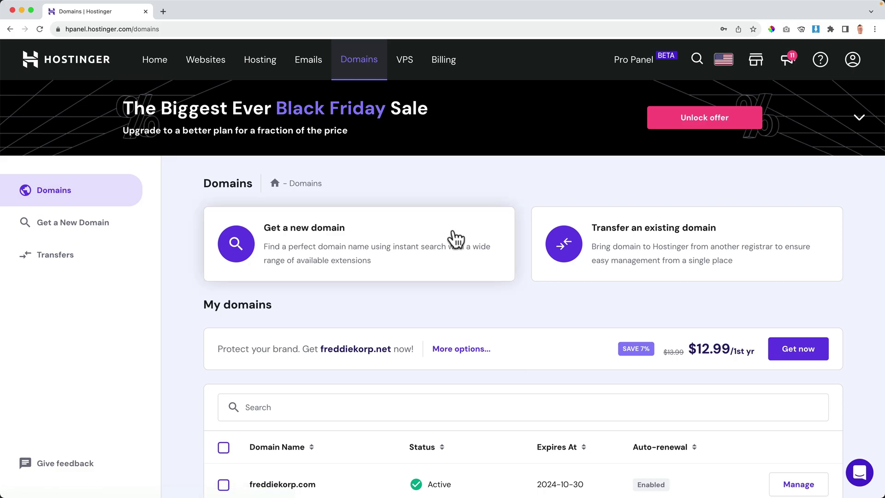
pyautogui.scroll(-2, 366, 256)
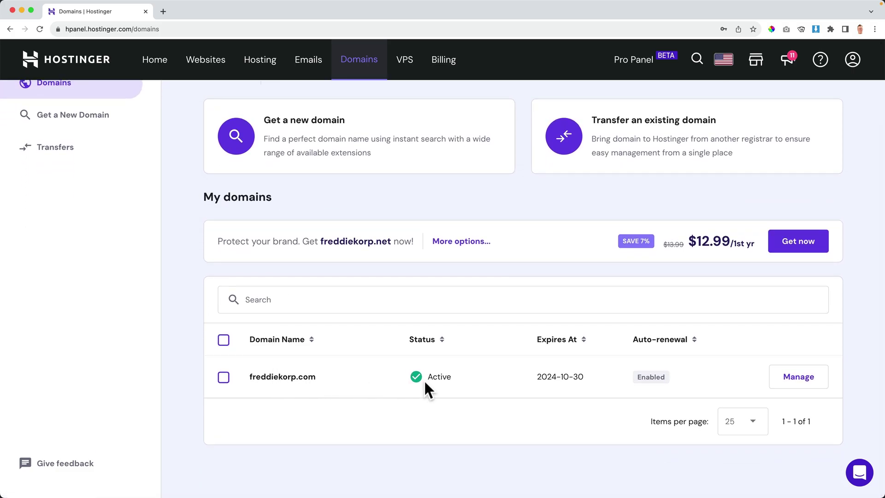
pyautogui.scroll(2, 395, 361)
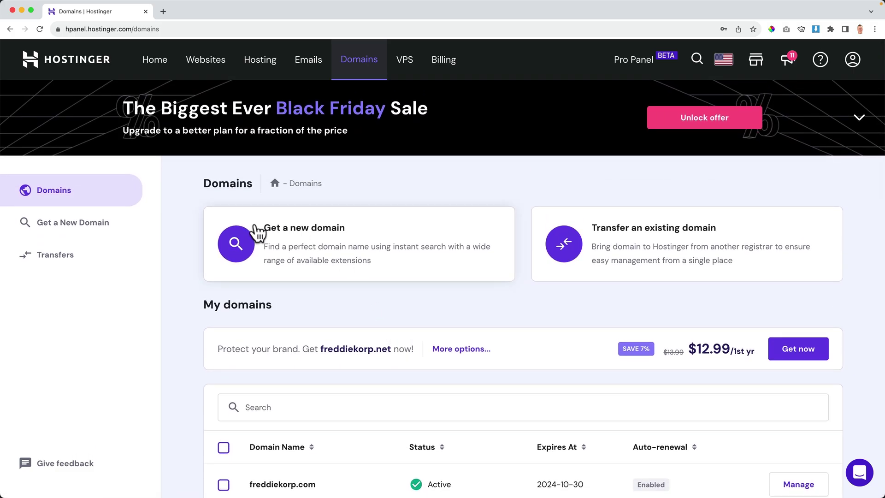
pyautogui.click(324, 251)
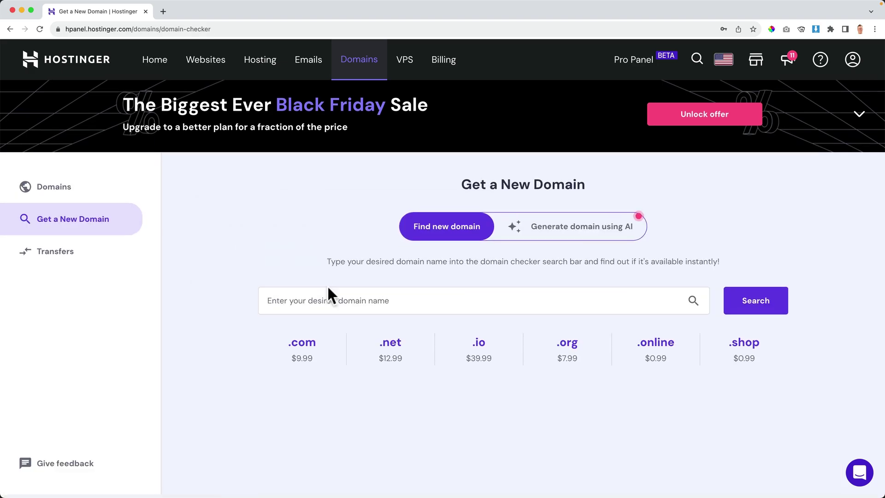
# Type ferdyiscool2.com into the domain search, then clear it.
pyautogui.click(329, 300)
pyautogui.write('ferdyis')
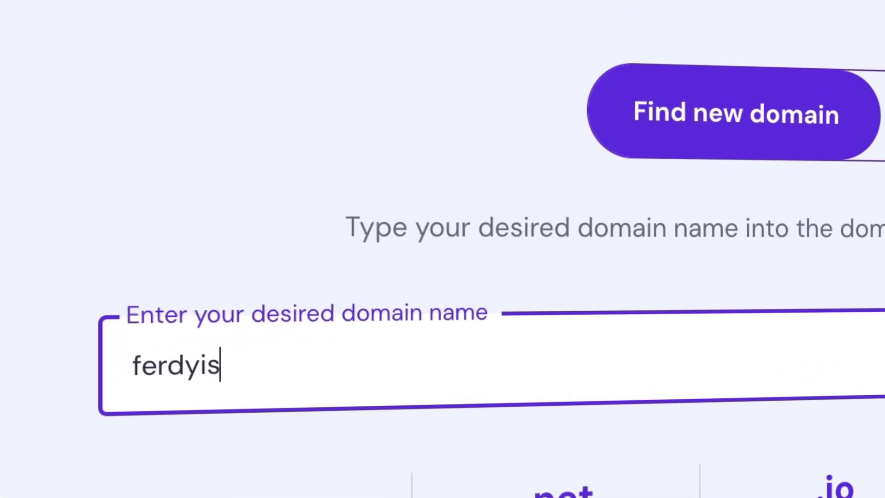
pyautogui.write('cool2.com')
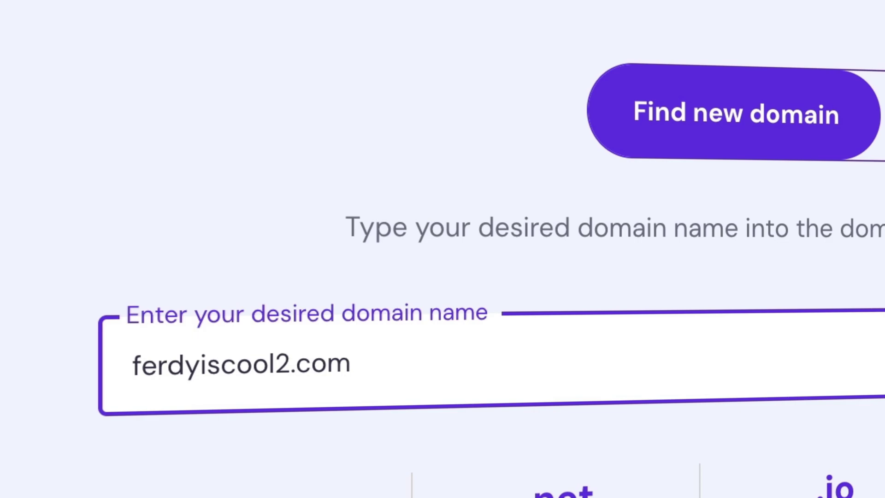
pyautogui.press('super+a')
pyautogui.press('BackSpace')
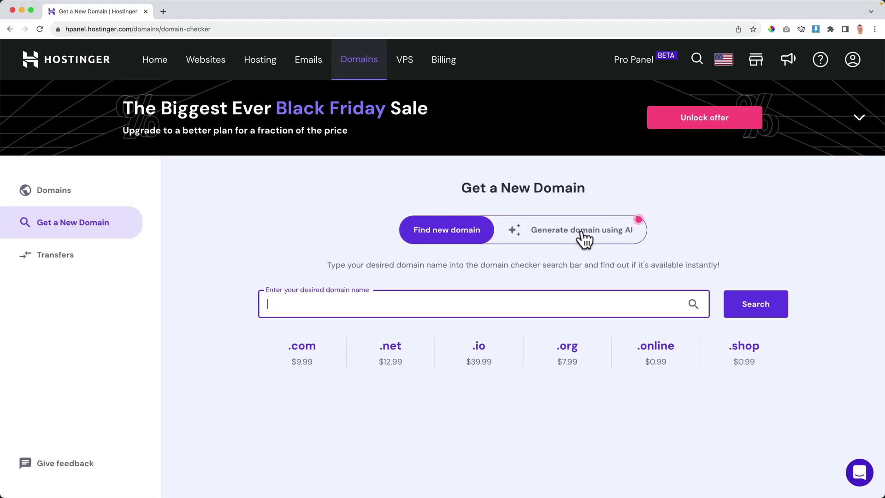
# Generate AI domain ideas for a Kansas City photography business focused on disabled dogs.
pyautogui.click(583, 233)
pyautogui.click(460, 300)
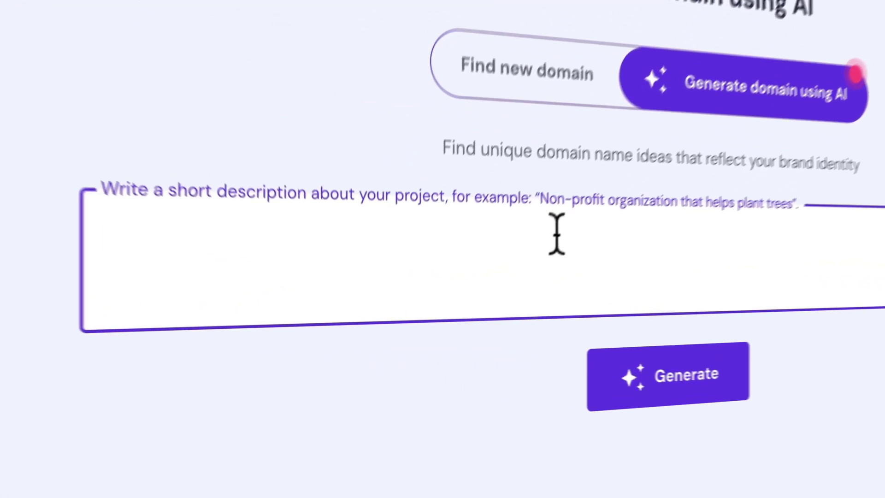
pyautogui.write('I want to create a ')
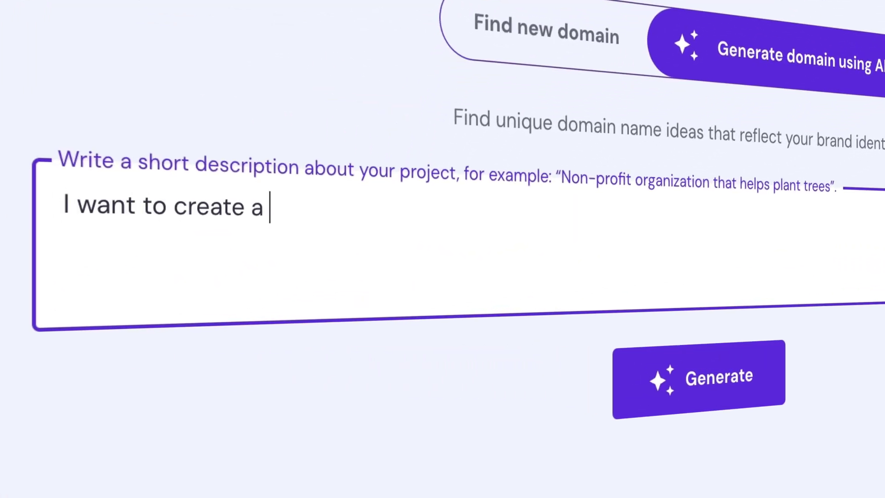
pyautogui.write('website for my photopg')
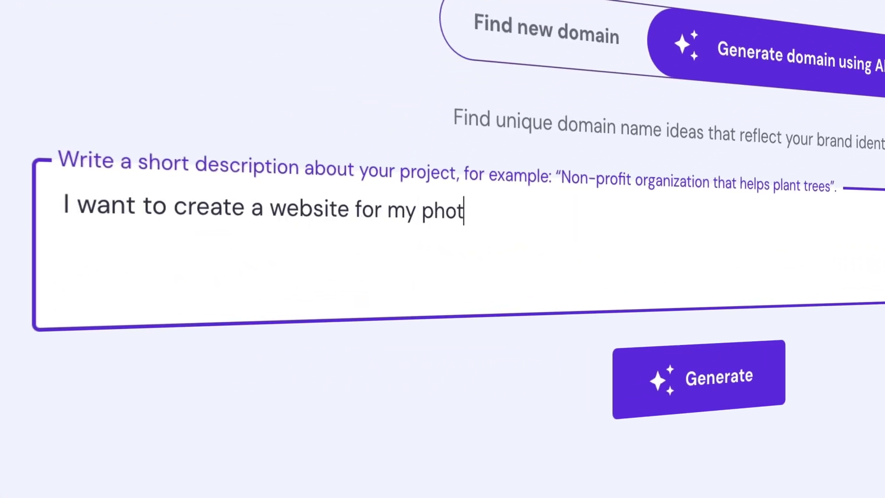
pyautogui.press('BackSpace')
pyautogui.press('BackSpace')
pyautogui.write('graphy business')
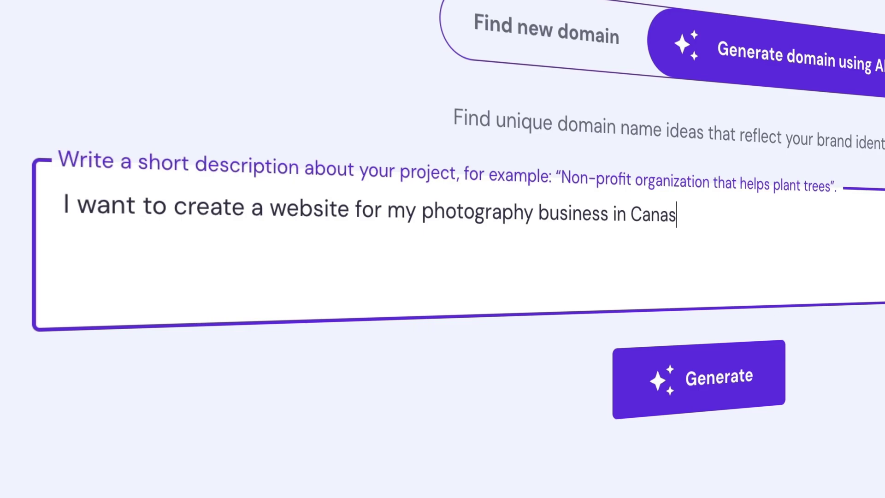
pyautogui.write(' in Cansas City. I focu')
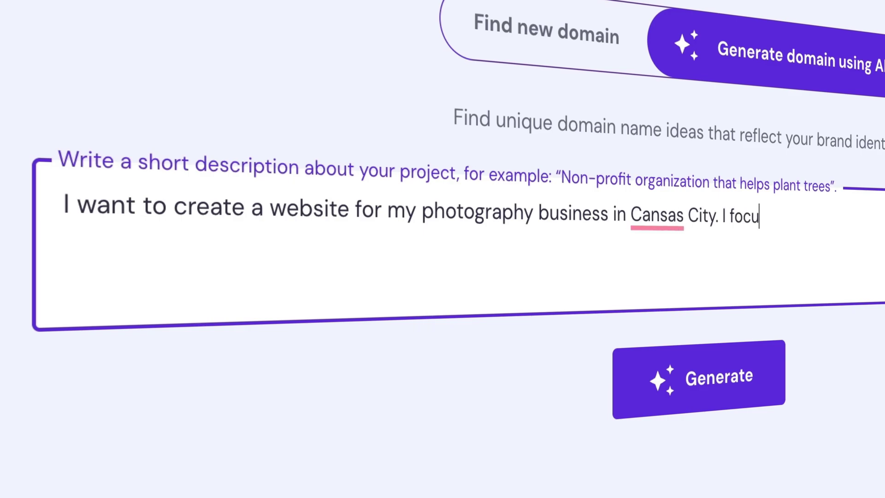
pyautogui.write('s on disabled dogs.')
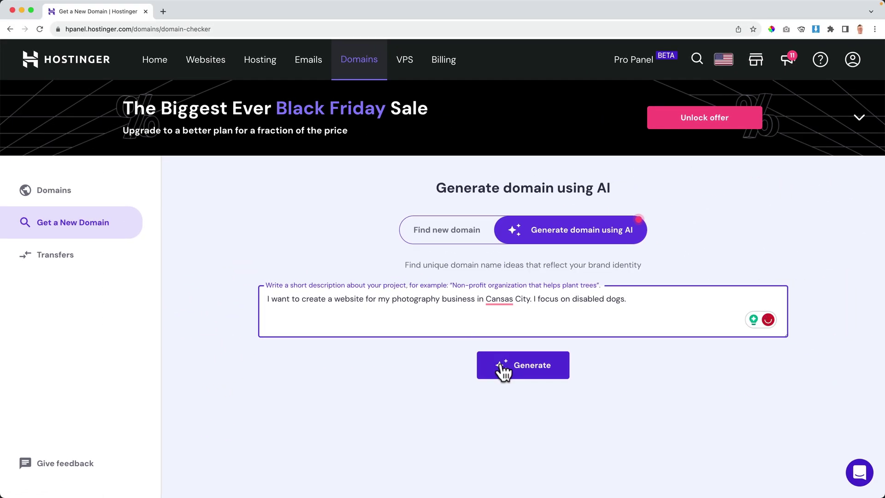
pyautogui.click(502, 366)
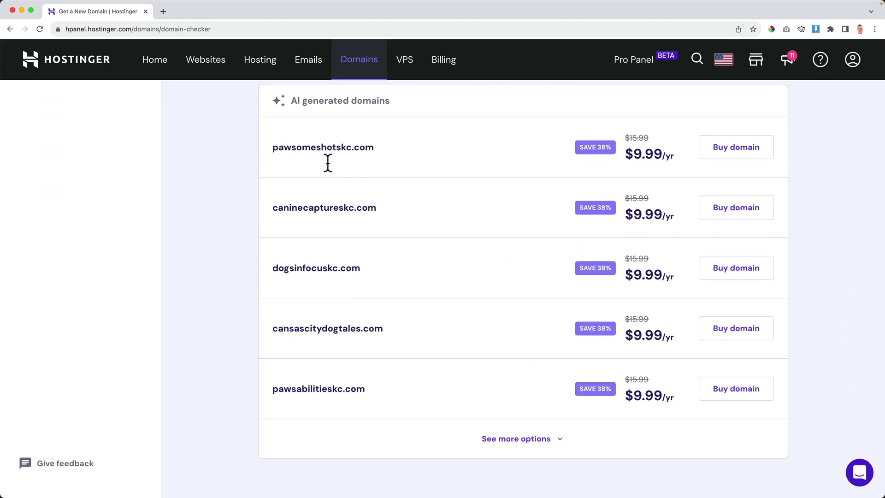
# Correct 'Cansas' to 'Kansas' in the project description.
pyautogui.scroll(5, 357, 345)
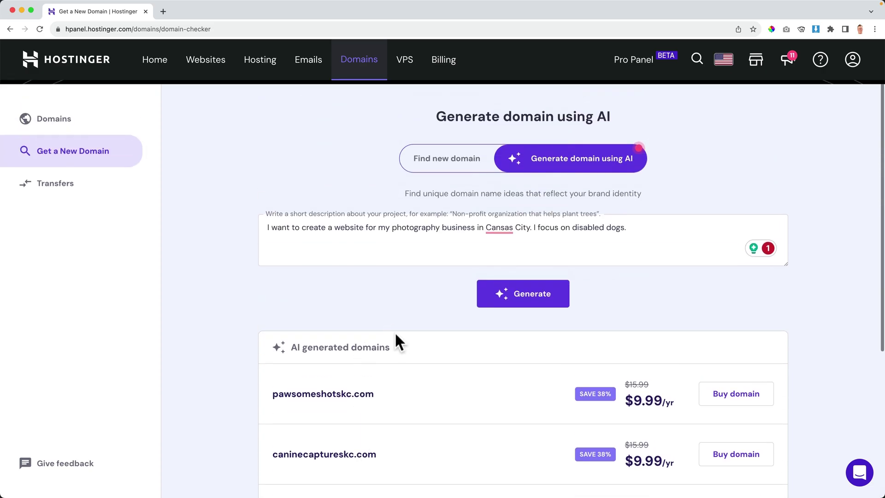
pyautogui.moveTo(491, 226)
pyautogui.click(502, 261)
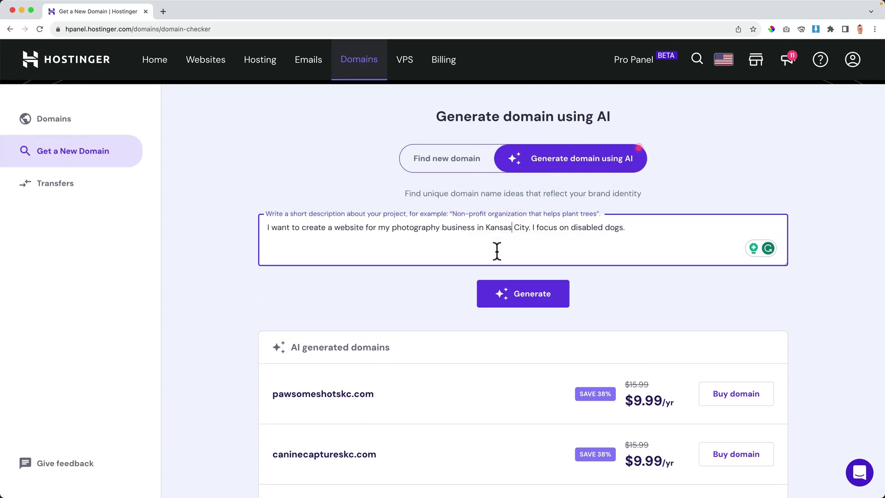
# Check whether freddiek.com is available in the plain domain search.
pyautogui.click(442, 158)
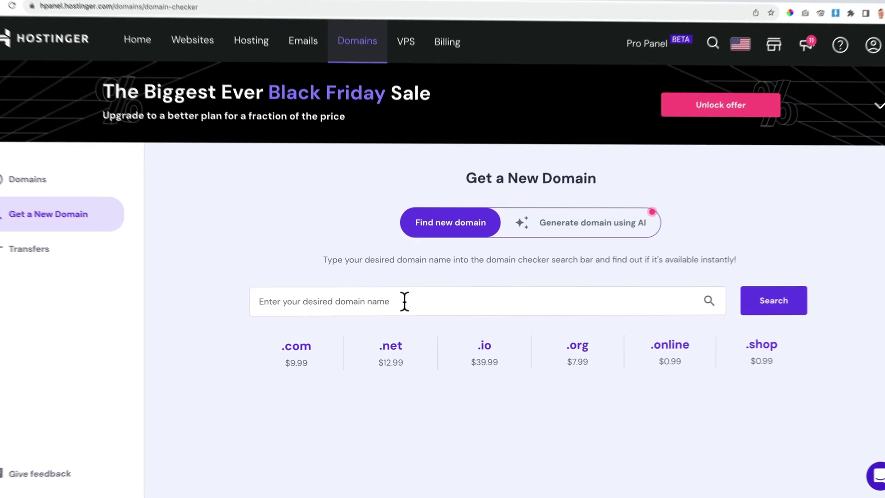
pyautogui.click(404, 301)
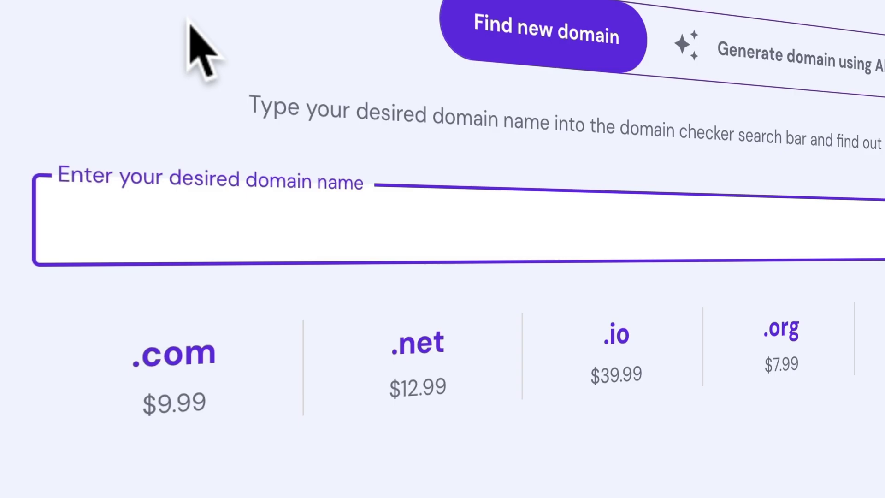
pyautogui.write('freddie')
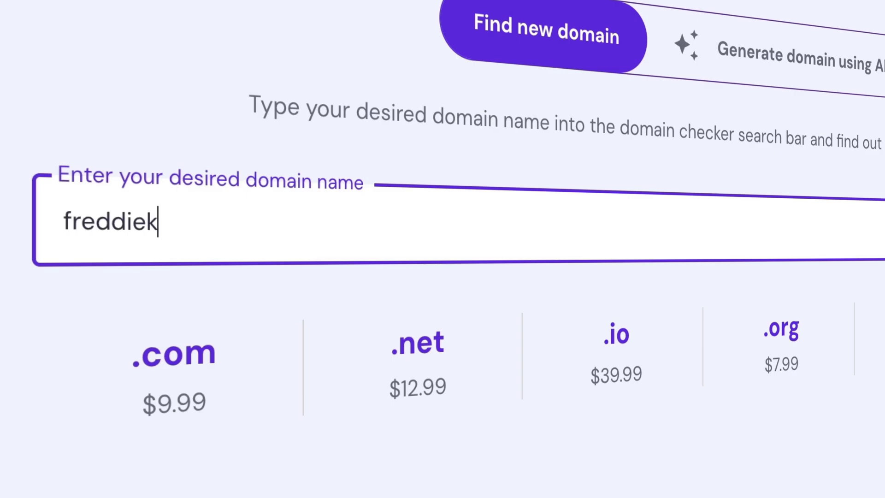
pyautogui.write('k.com')
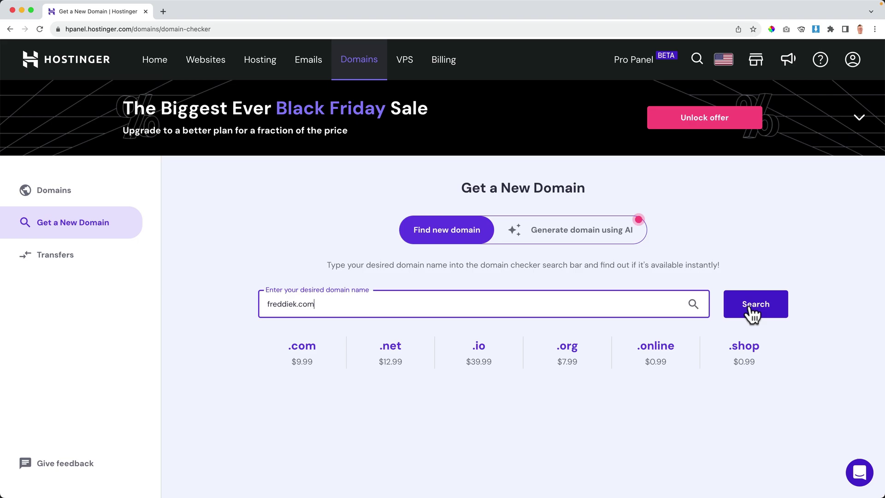
pyautogui.click(751, 306)
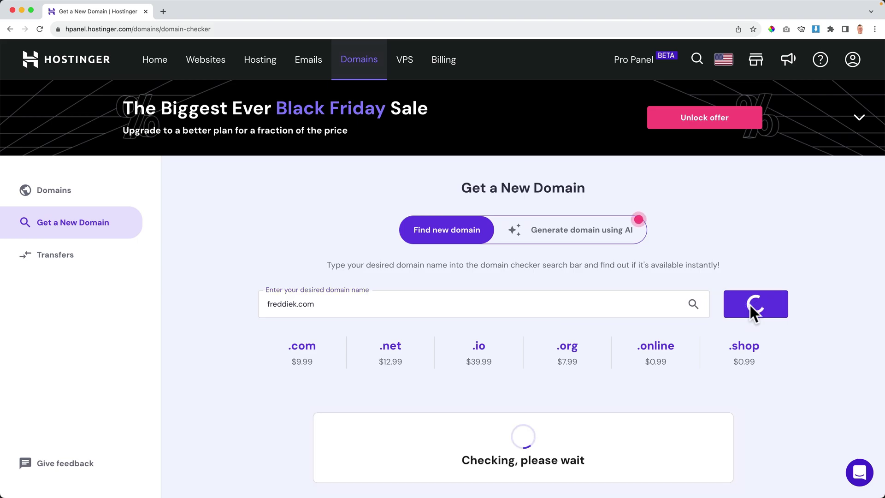
pyautogui.scroll(-8, 749, 304)
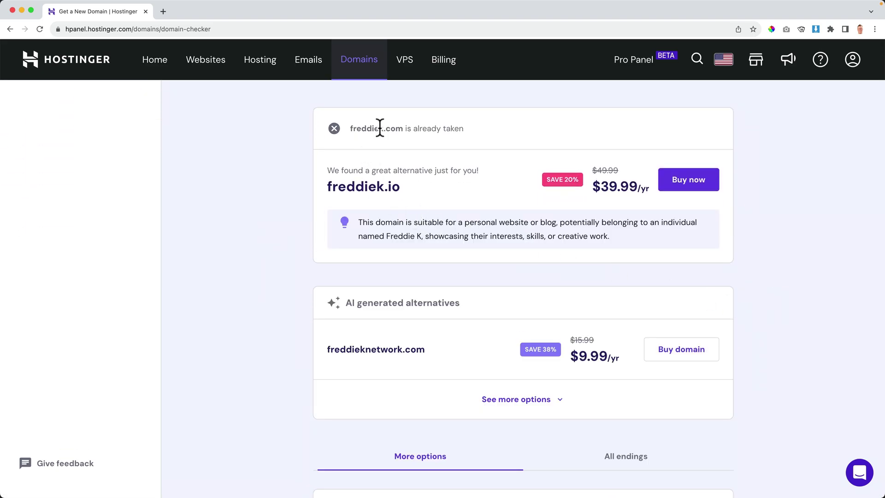
pyautogui.scroll(5, 398, 131)
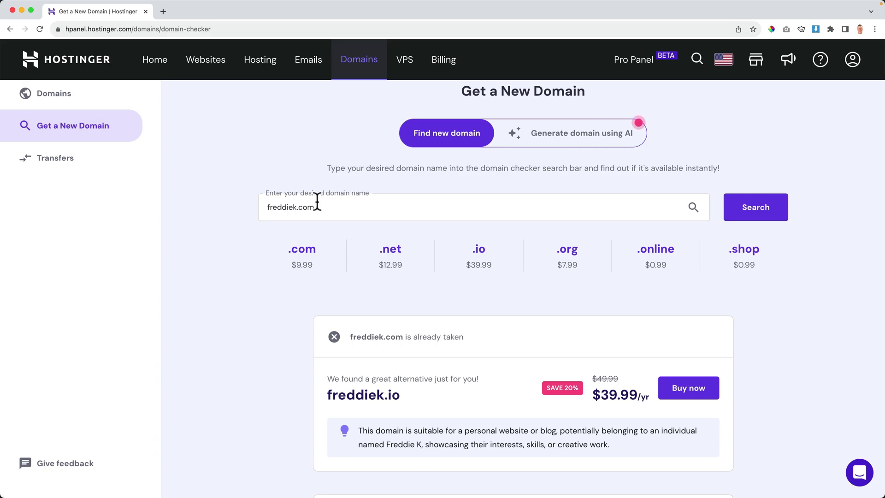
# Try fredko.com, then fredkorp.com, finding fredkorp.com available at $9.99/yr.
pyautogui.click(302, 206)
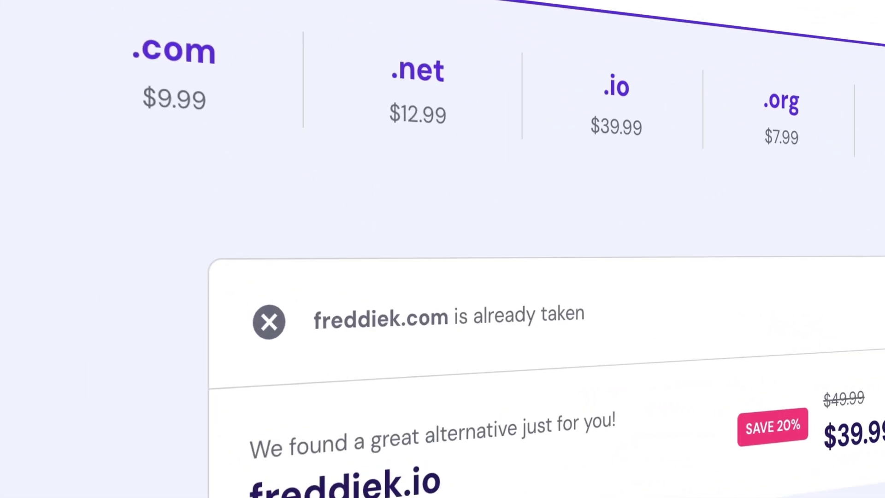
pyautogui.write('fredko.com')
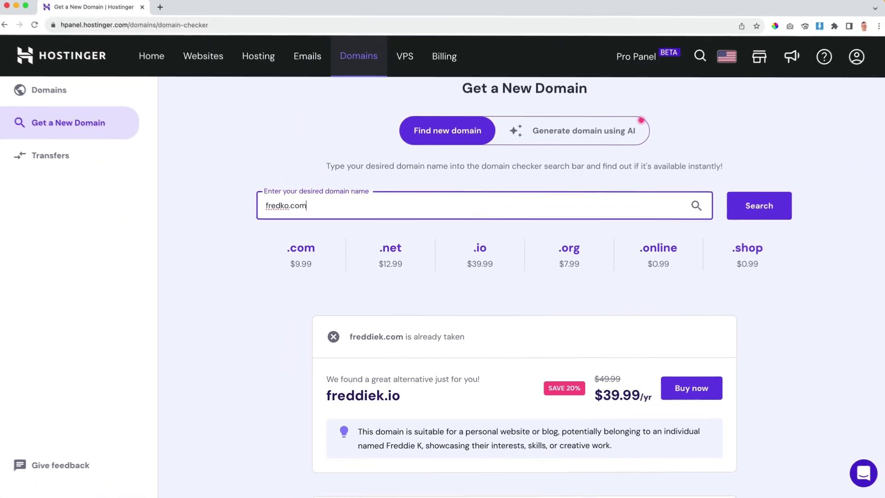
pyautogui.click(762, 208)
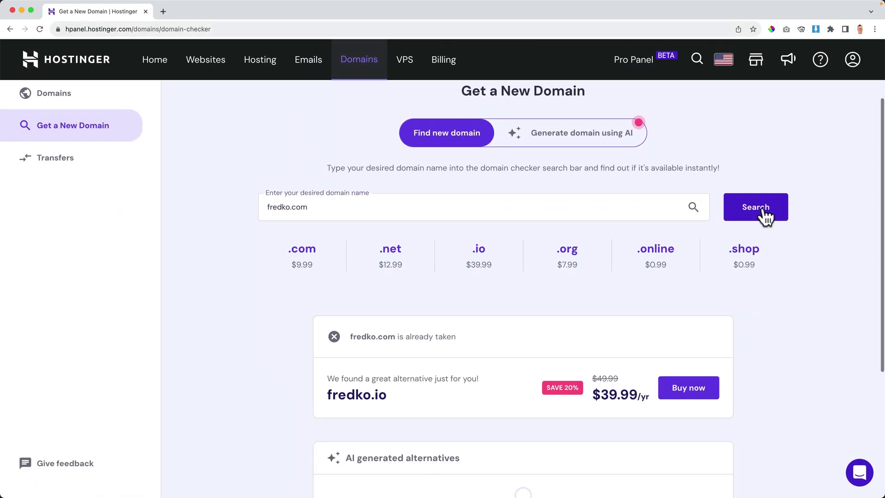
pyautogui.scroll(4, 365, 133)
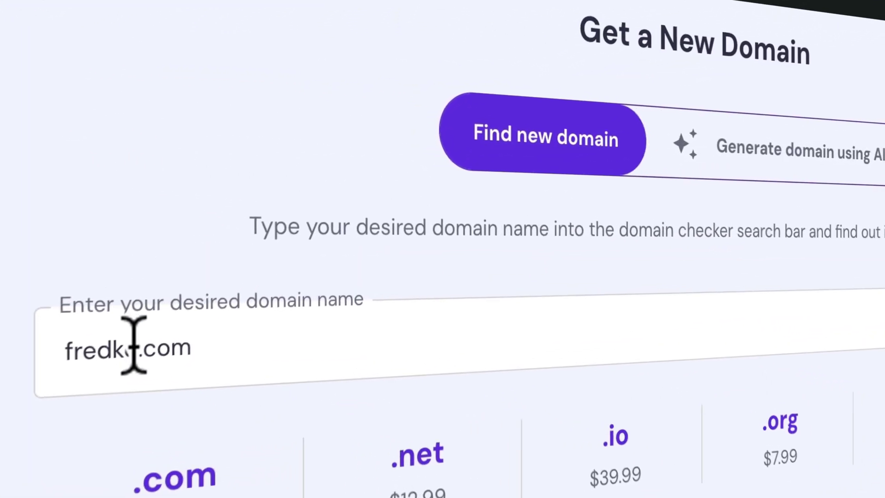
pyautogui.click(134, 346)
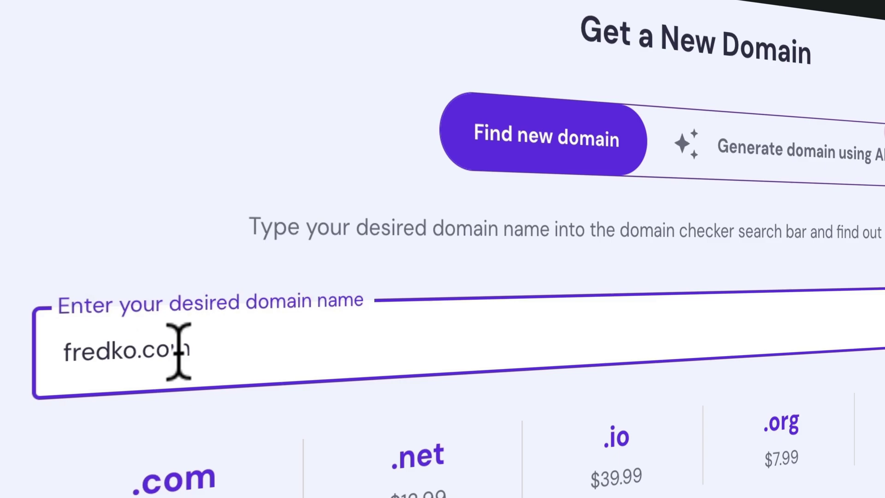
pyautogui.write('rp')
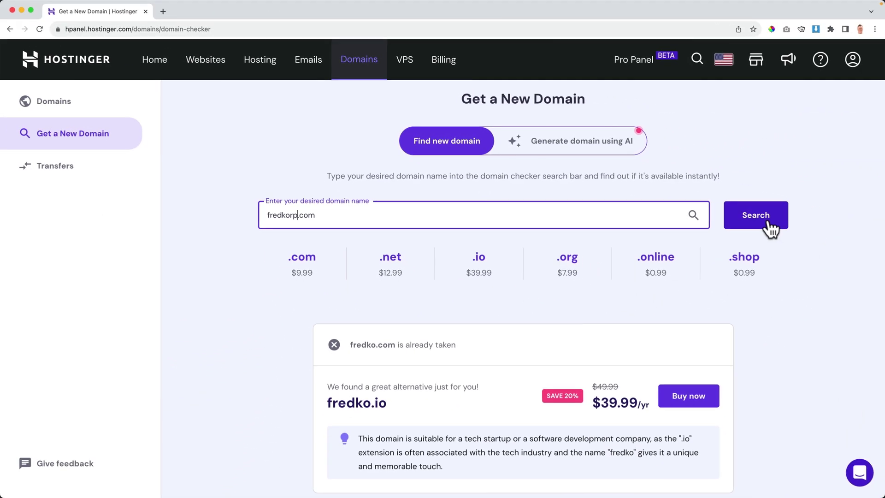
pyautogui.click(860, 249)
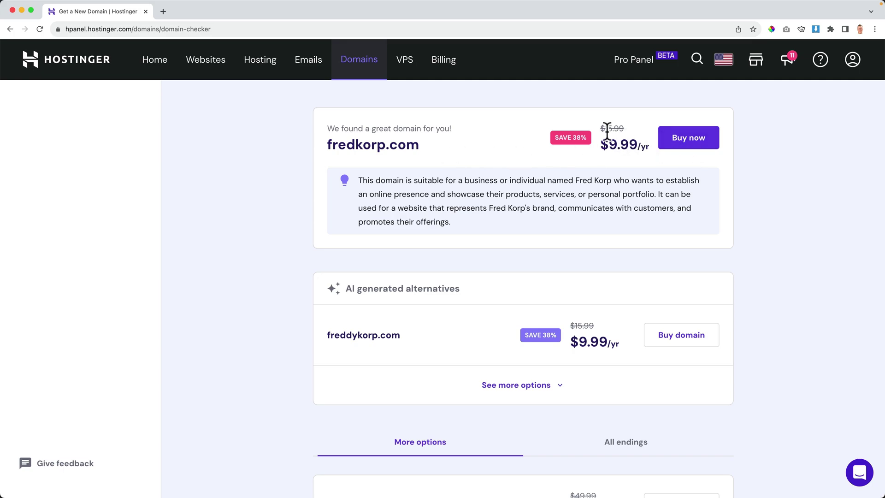
# Buy fredkorp.com on a 1-year period after comparing with 3 years, $12.31 total.
pyautogui.click(688, 147)
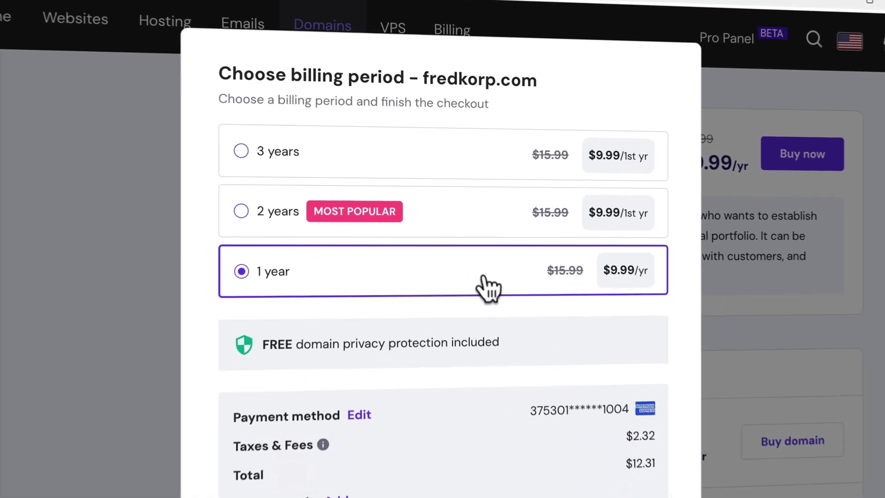
pyautogui.click(443, 171)
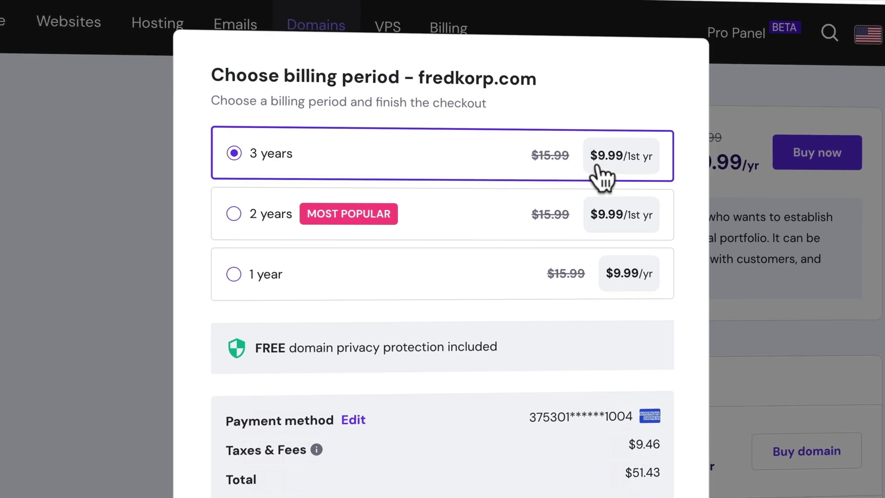
pyautogui.click(455, 282)
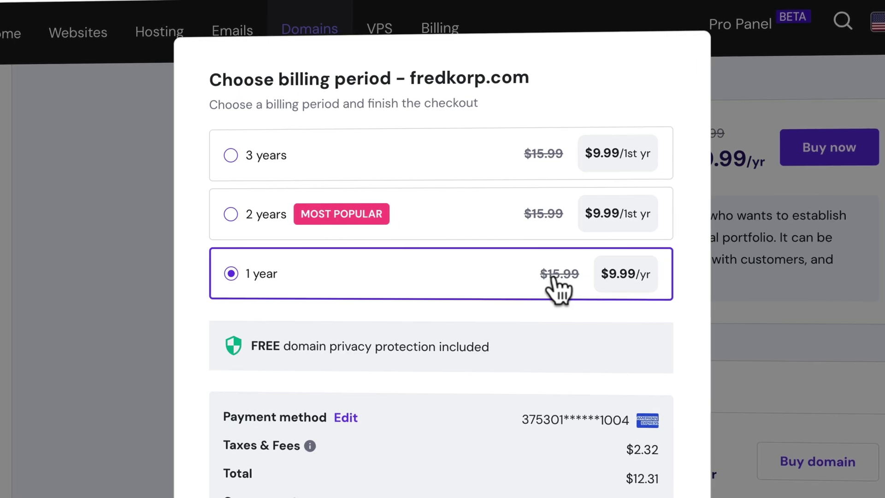
pyautogui.click(366, 162)
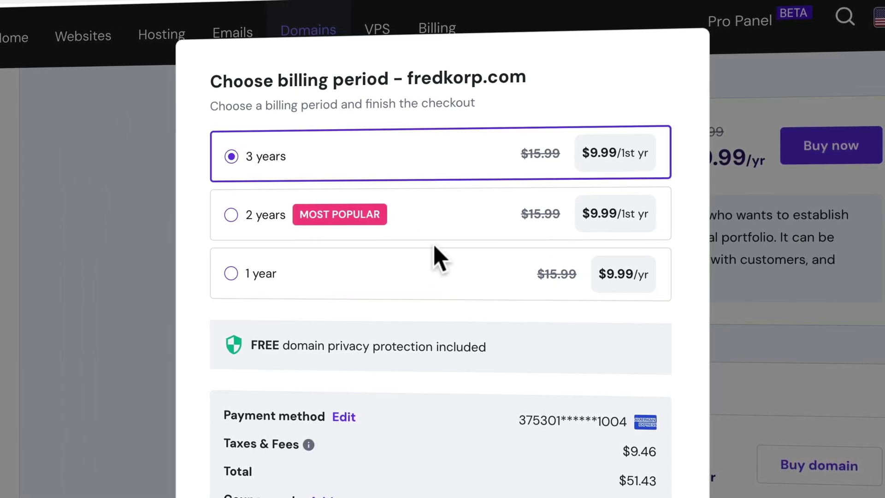
pyautogui.click(461, 273)
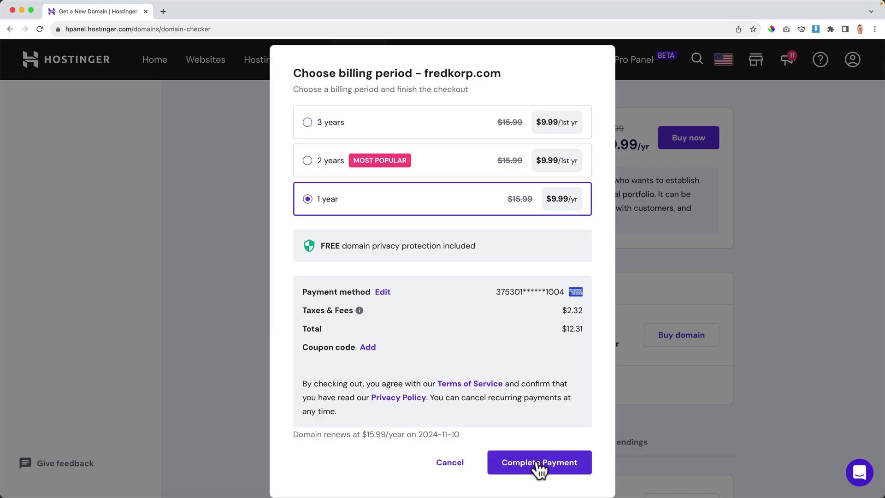
pyautogui.click(539, 463)
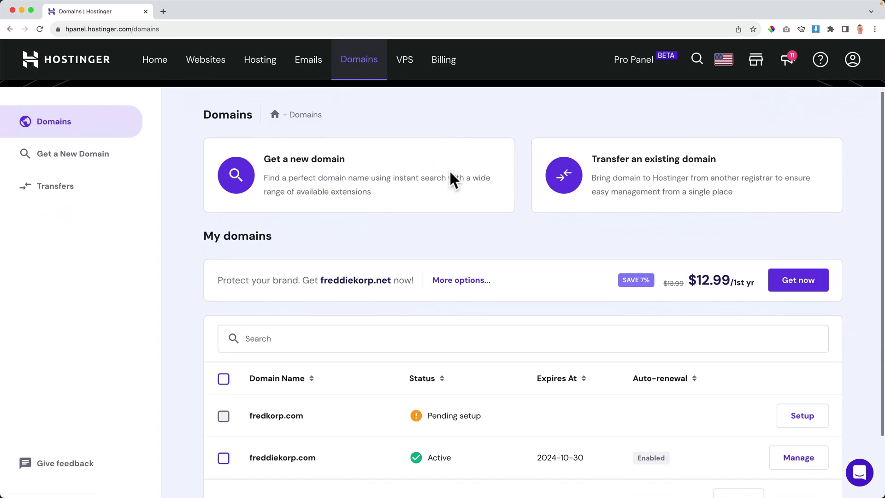
pyautogui.scroll(-3, 439, 250)
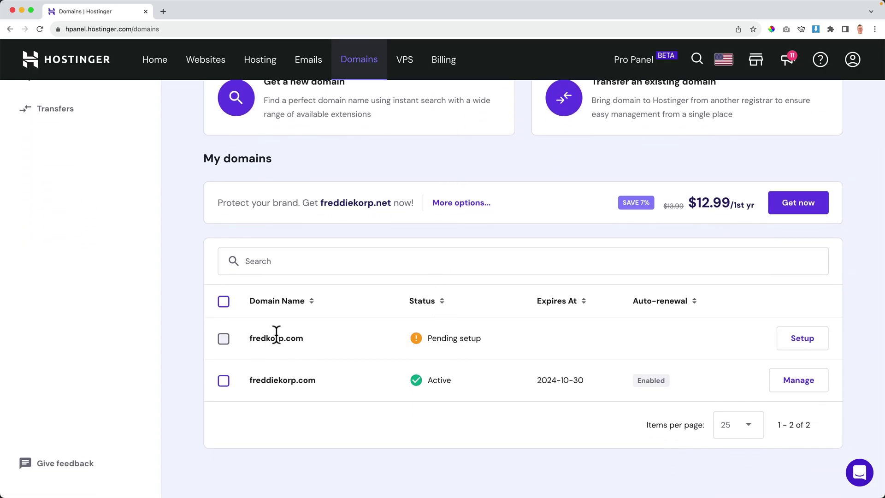
pyautogui.scroll(3, 462, 336)
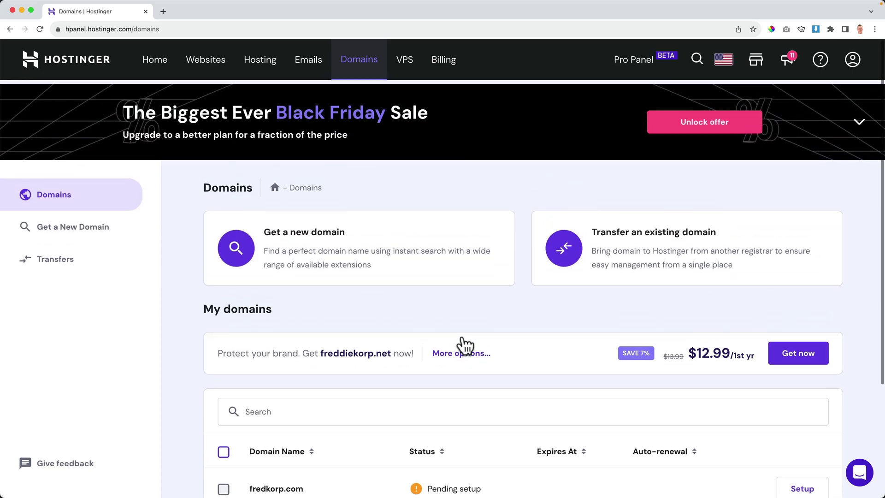
# Start a brand-new website from scratch, skipping the survey and platform choice.
pyautogui.click(207, 64)
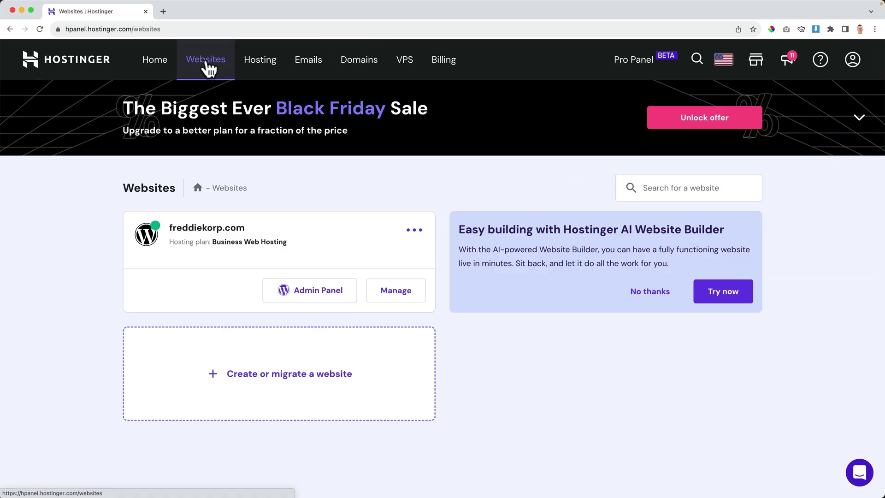
pyautogui.click(281, 375)
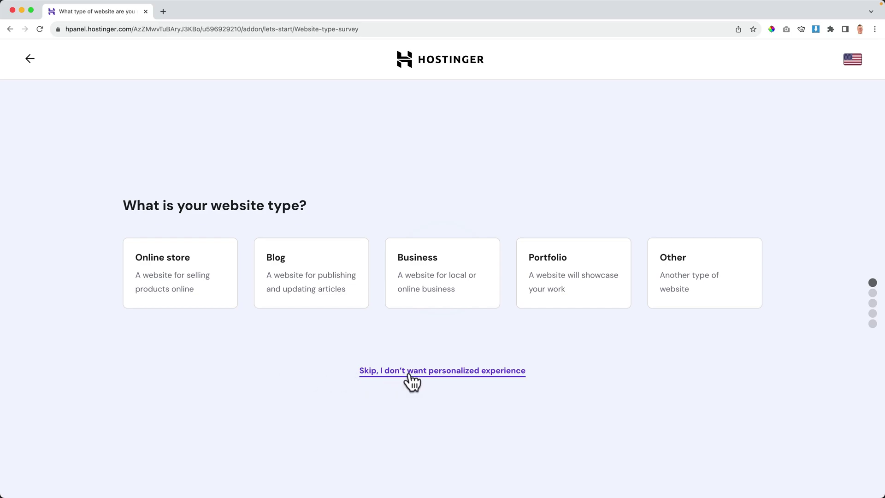
pyautogui.click(417, 373)
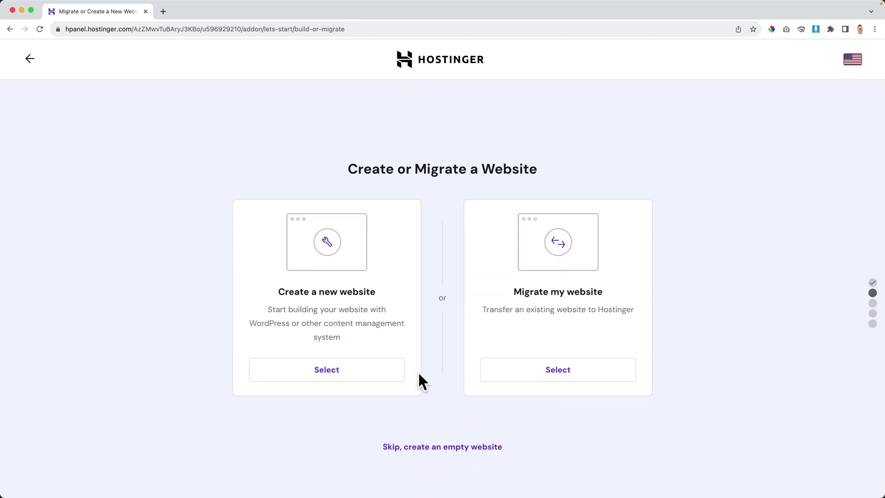
pyautogui.click(326, 373)
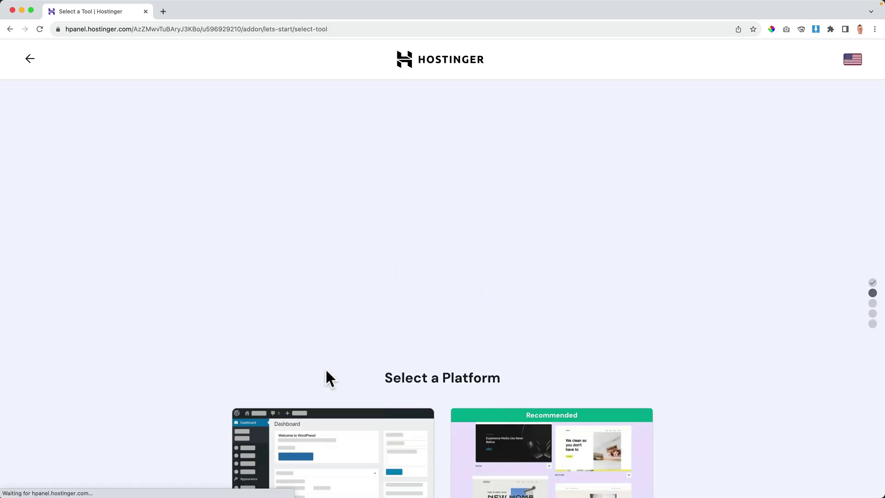
pyautogui.scroll(-1, 424, 364)
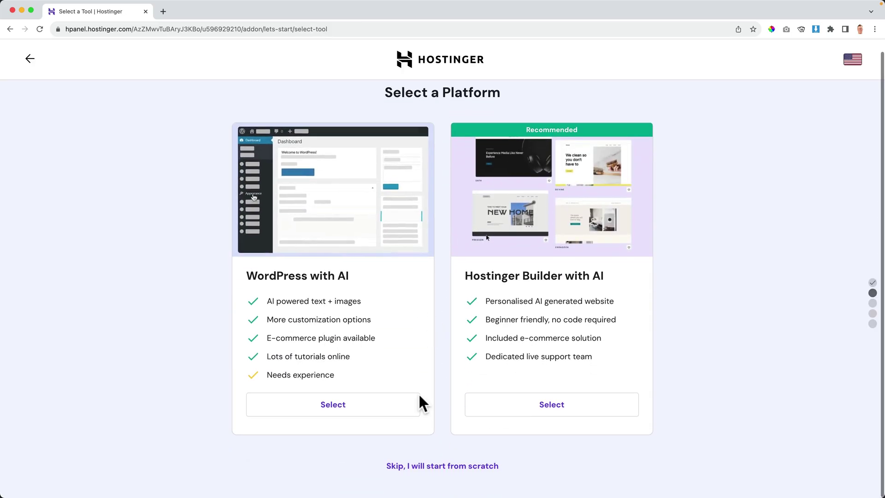
pyautogui.click(444, 469)
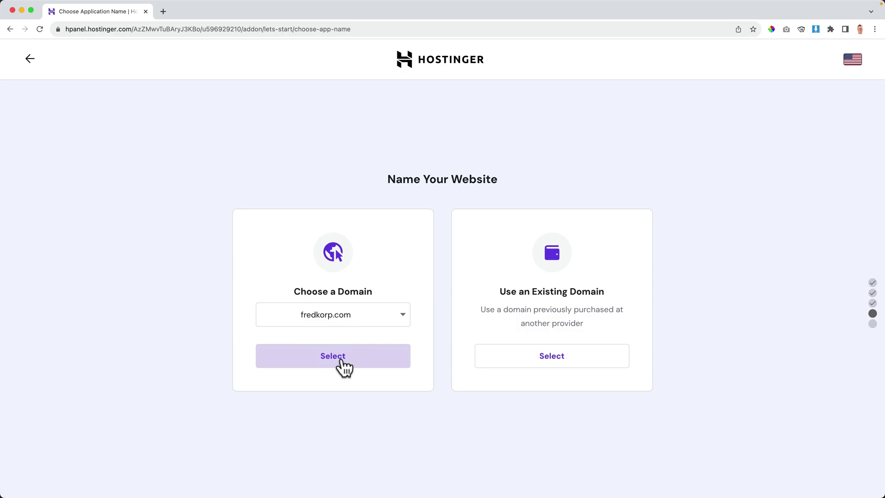
# Use fredkorp.com as the website's domain and finish its registration.
pyautogui.click(339, 364)
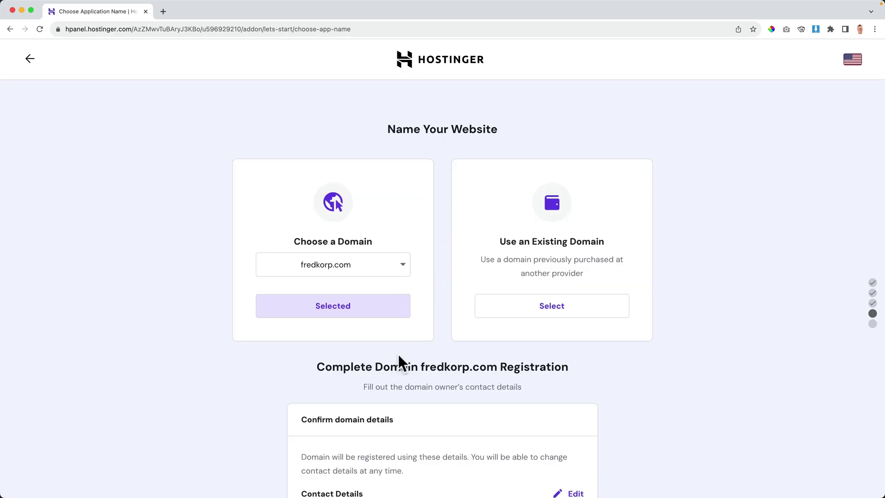
pyautogui.scroll(-6, 399, 353)
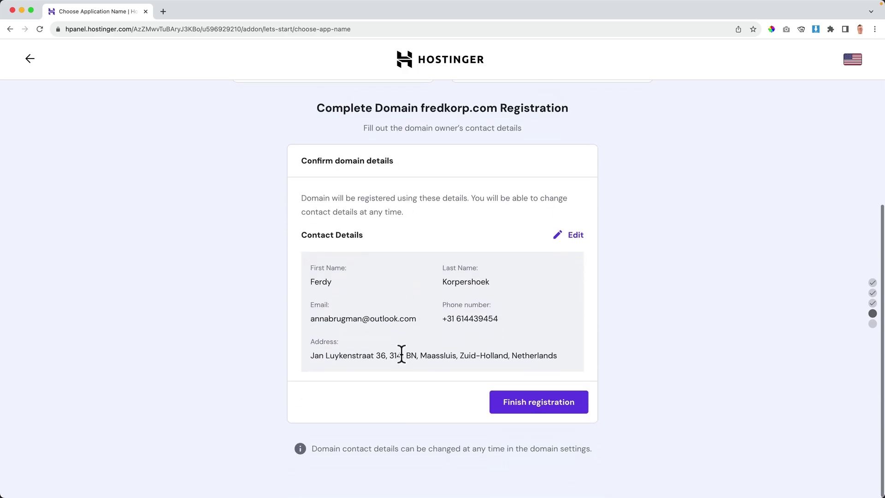
pyautogui.click(544, 407)
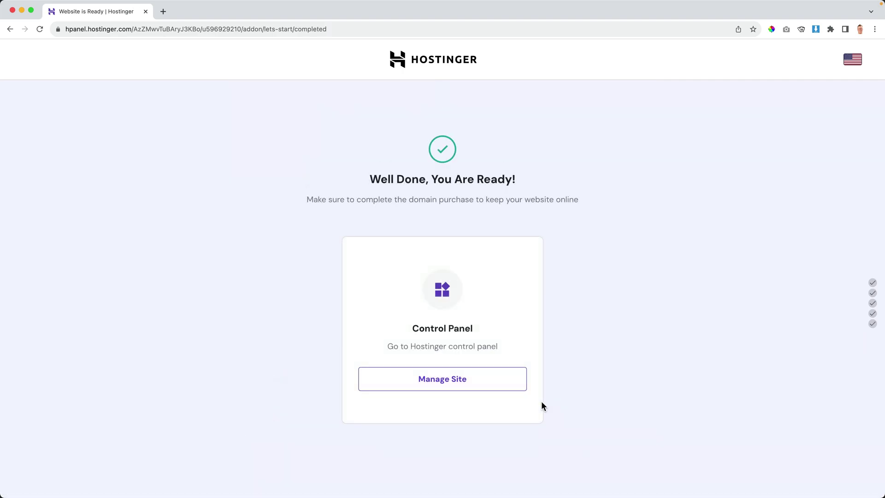
# Check fredkorp.com's SSL page, where the Lifetime SSL shows Installing.
pyautogui.click(440, 382)
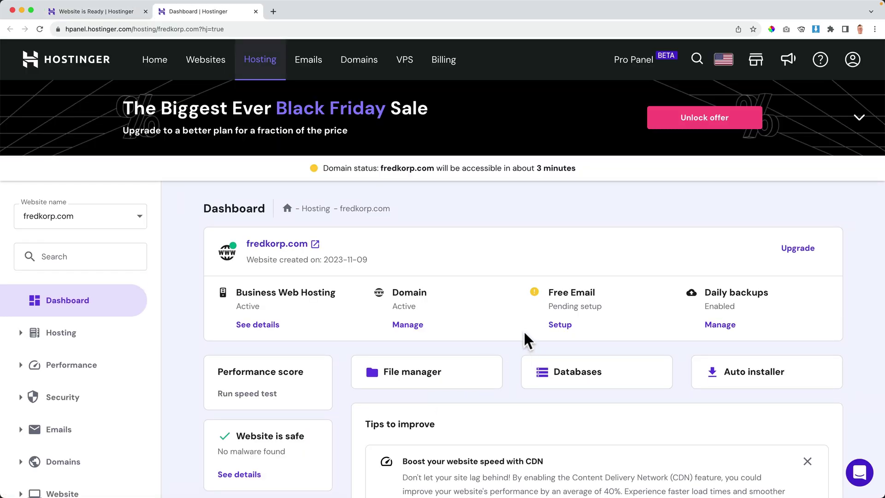
pyautogui.scroll(-4, 523, 330)
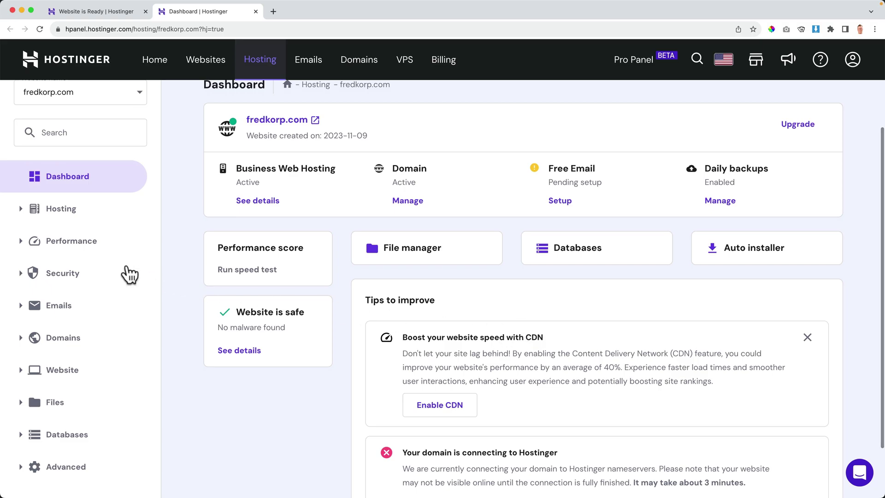
pyautogui.click(62, 273)
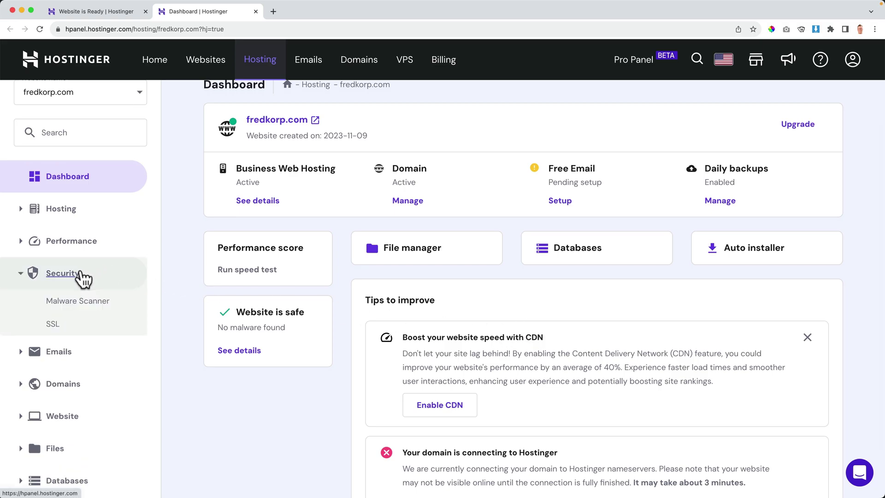
pyautogui.click(54, 324)
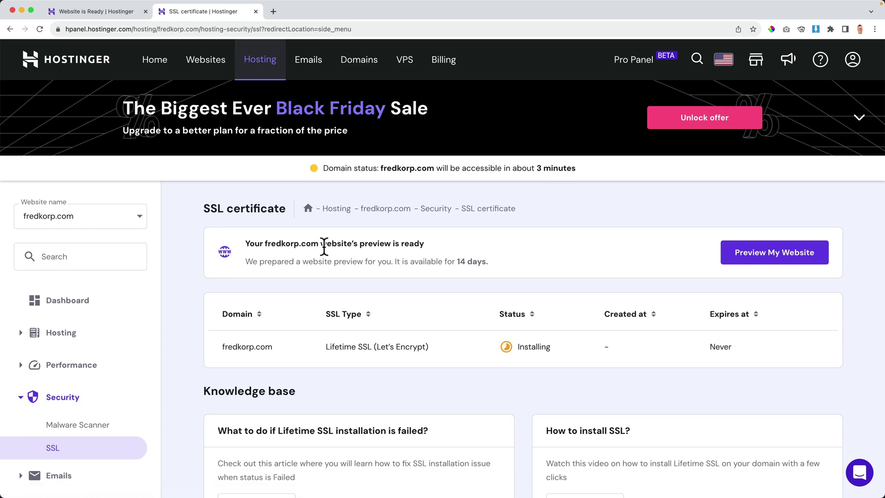
pyautogui.moveTo(529, 347)
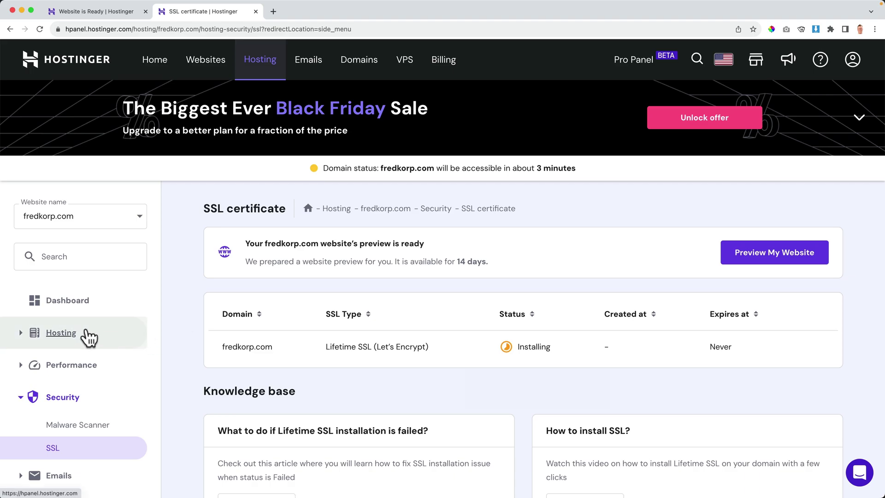
pyautogui.scroll(-5, 79, 335)
# Visit the WordPress overview, then open the Auto Installer's platform choices.
pyautogui.click(68, 365)
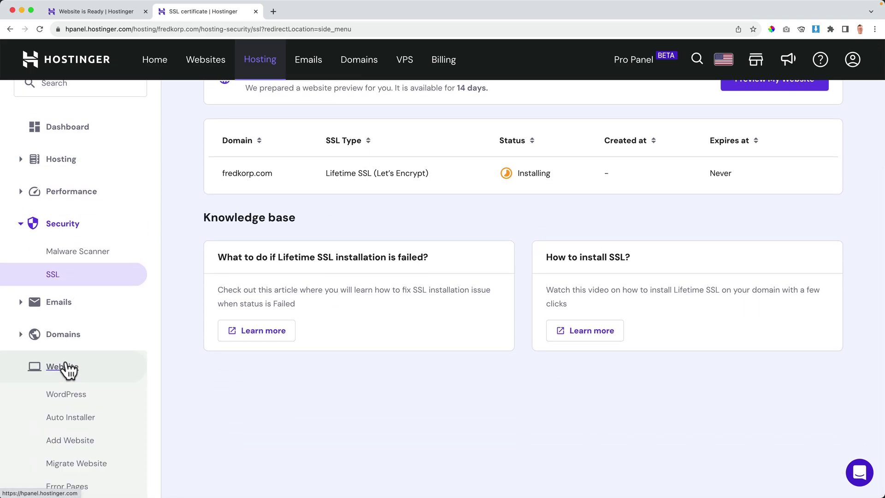
pyautogui.click(67, 393)
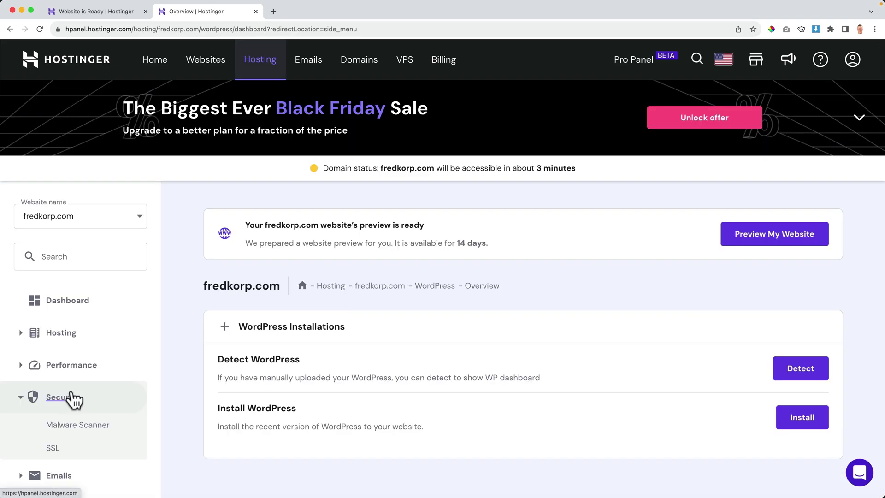
pyautogui.scroll(-6, 73, 400)
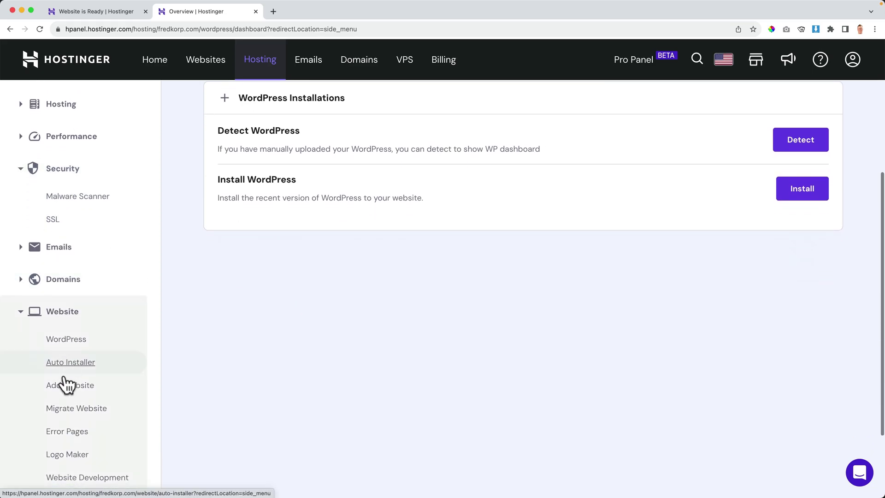
pyautogui.click(74, 364)
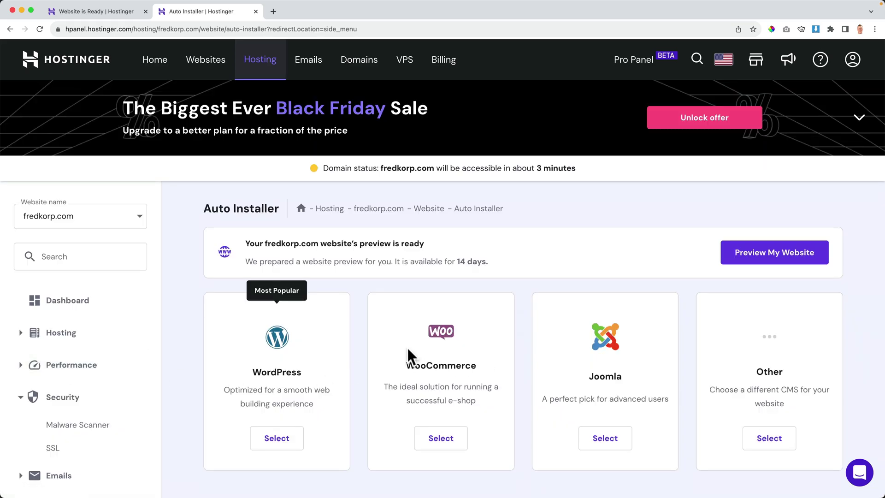
# Install WordPress 6.3.2 titled 'My WordPress' with the administrator's email on fredkorp.com.
pyautogui.click(275, 438)
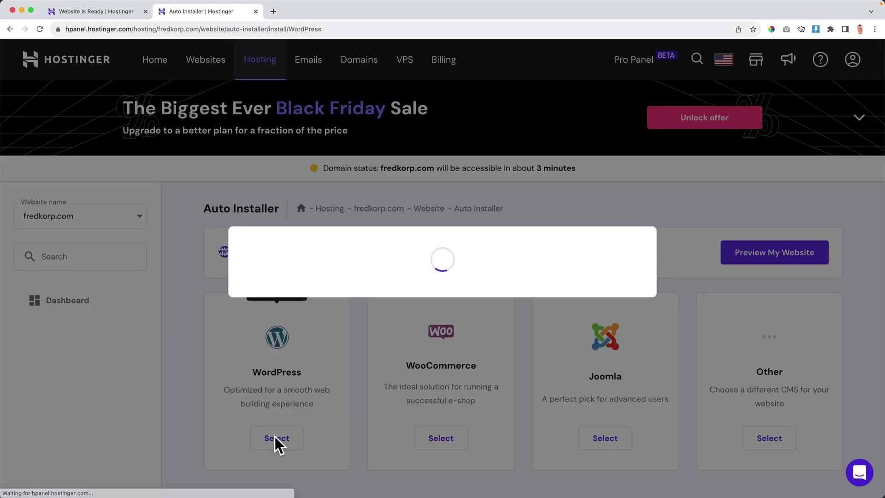
pyautogui.click(328, 235)
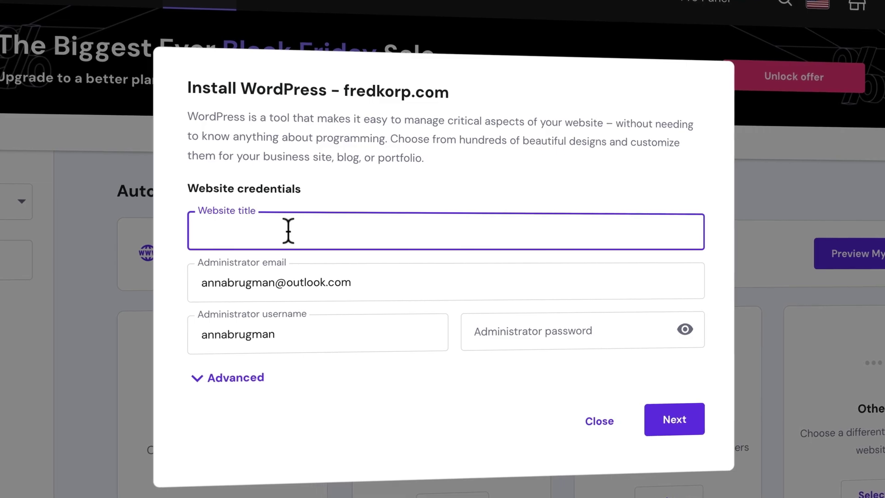
pyautogui.write('My WordPress')
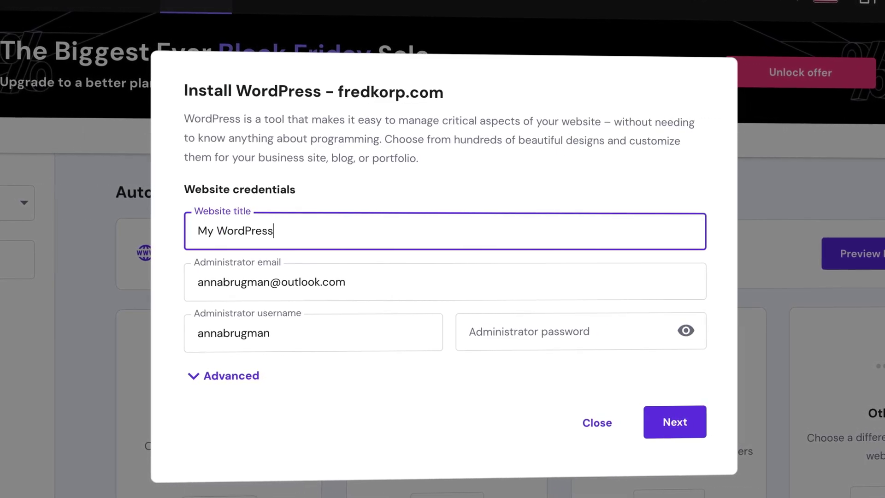
pyautogui.press('Tab')
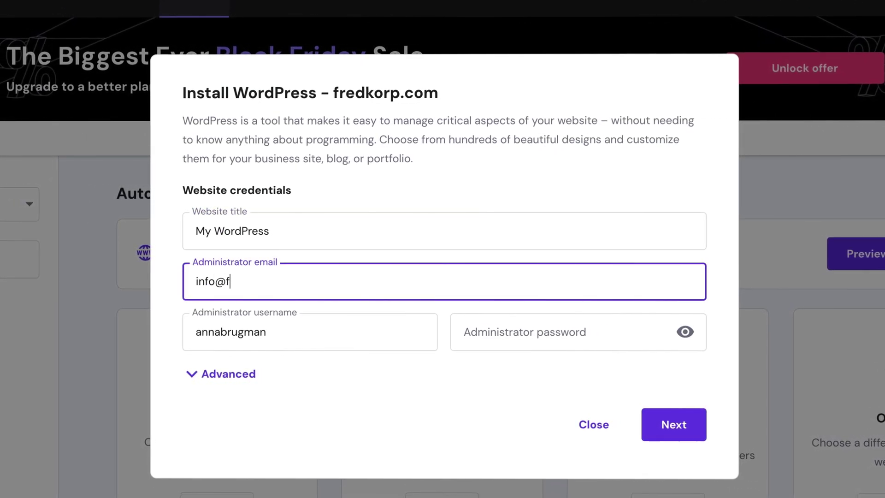
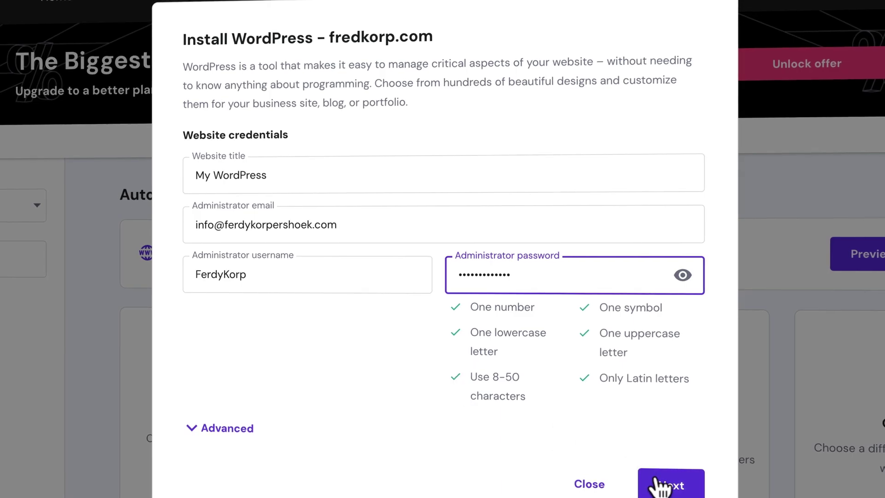
pyautogui.click(659, 483)
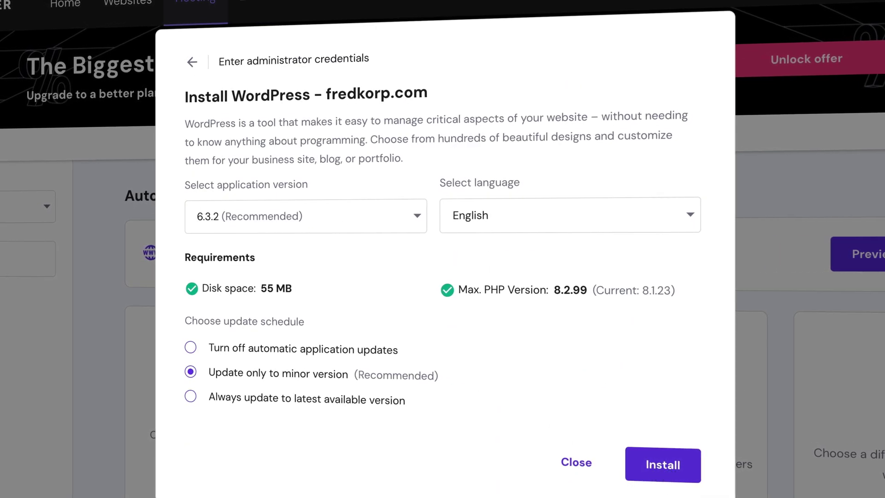
pyautogui.click(663, 464)
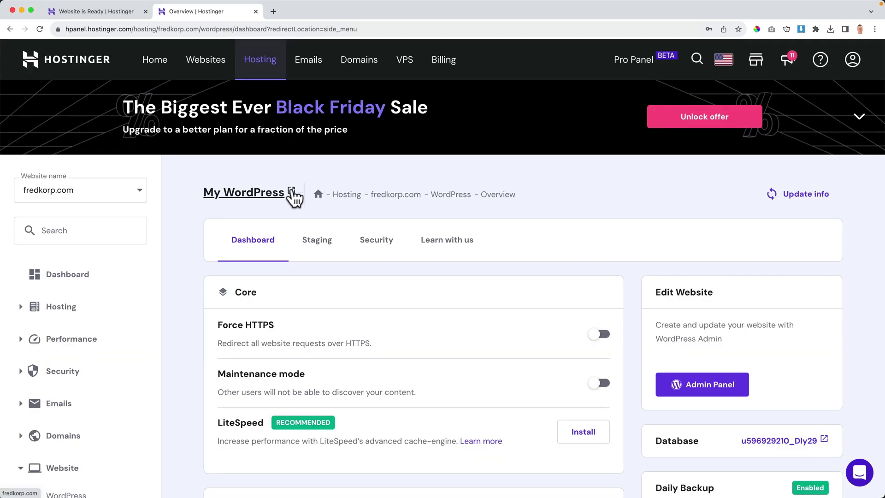
# Confirm fredkorp.com loads live and its Lifetime SSL certificate shows Active.
pyautogui.click(292, 192)
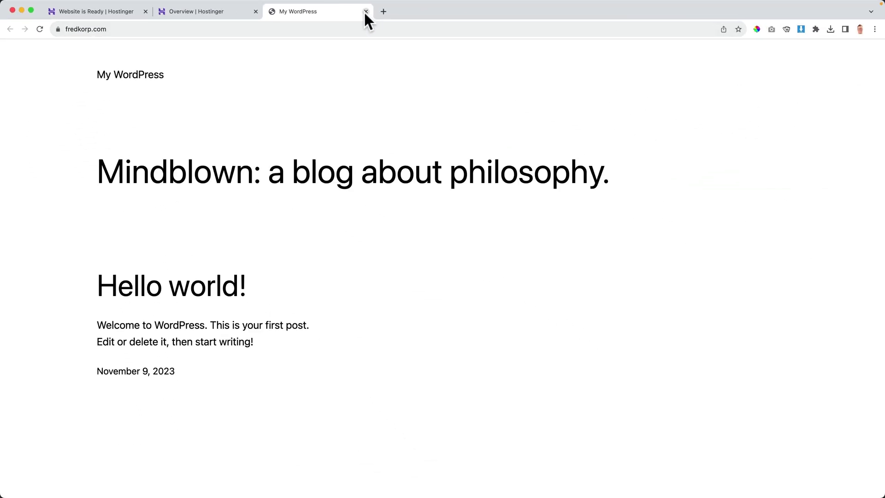
pyautogui.click(366, 12)
pyautogui.click(70, 372)
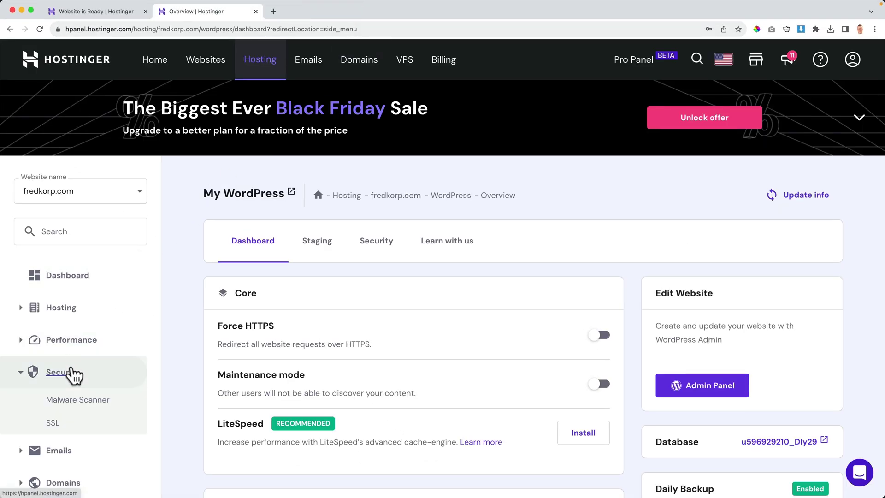
pyautogui.click(61, 423)
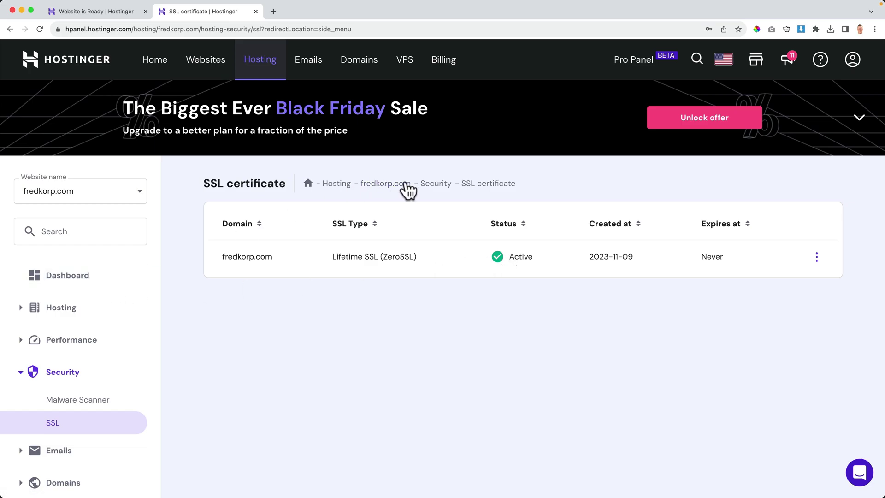
# Recheck the live site from the dashboard, then go to the My WordPress overview.
pyautogui.click(388, 184)
pyautogui.click(304, 220)
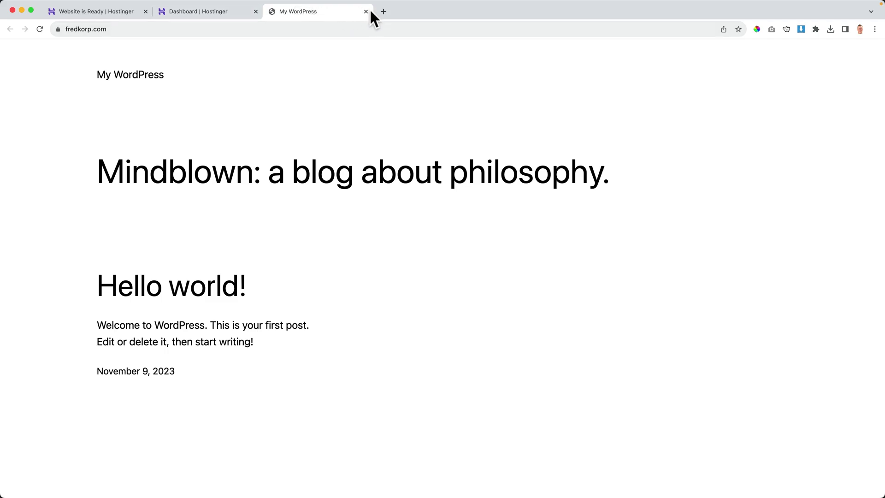
pyautogui.click(366, 12)
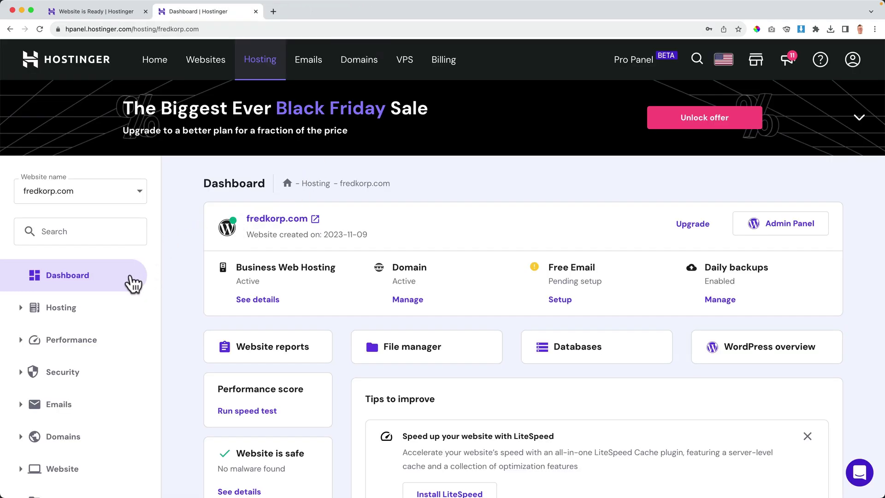
pyautogui.scroll(-1, 374, 290)
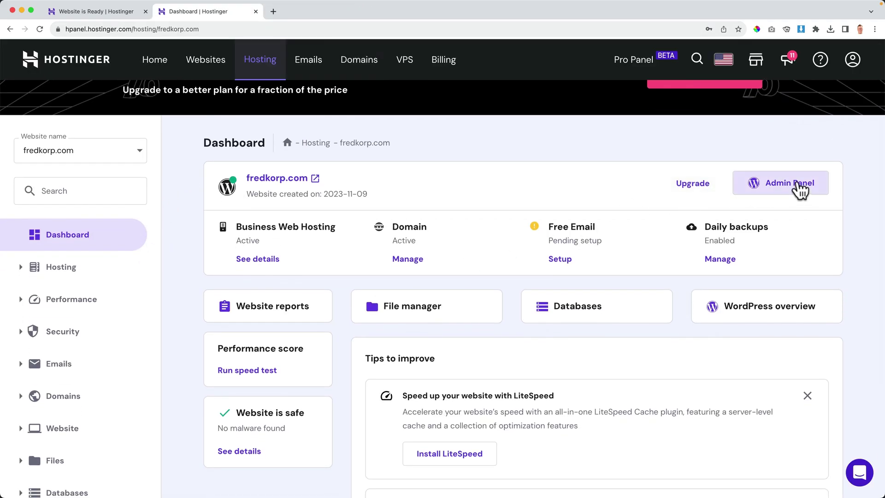
pyautogui.scroll(-3, 56, 259)
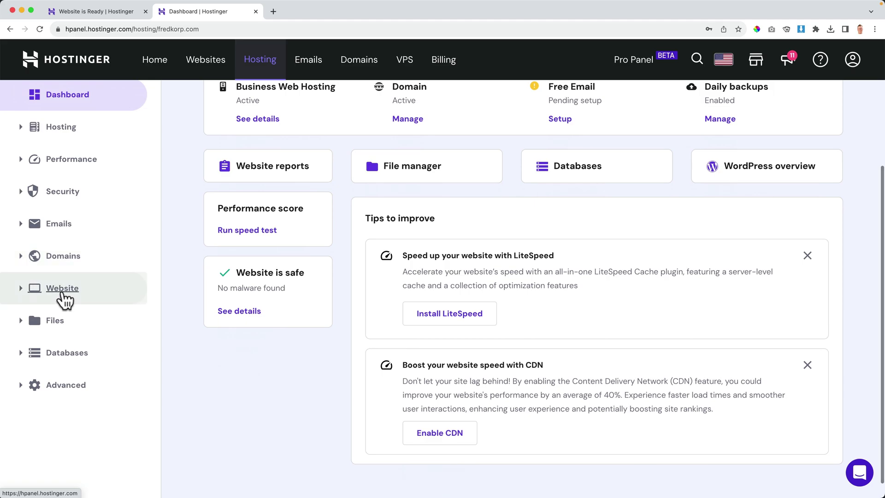
pyautogui.click(63, 289)
pyautogui.click(65, 315)
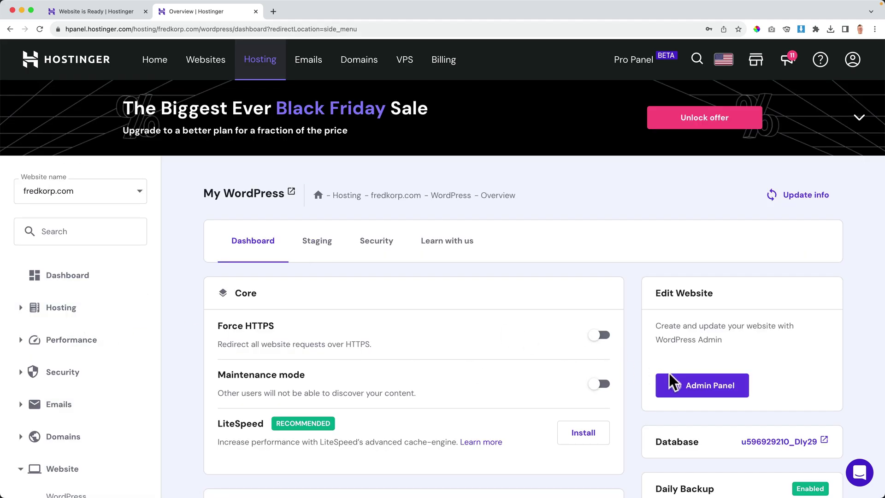
# Open the fredkorp.com WordPress admin and confirm the connection is secure.
pyautogui.click(718, 389)
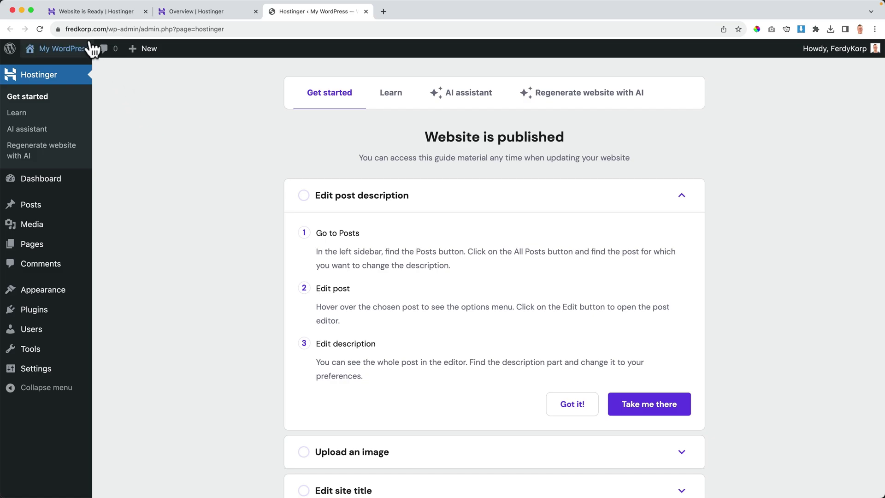
pyautogui.click(58, 29)
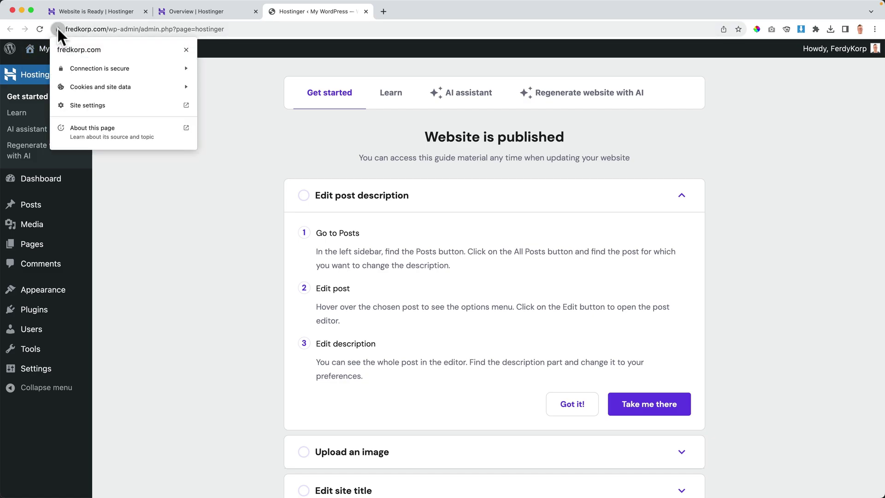
pyautogui.click(57, 30)
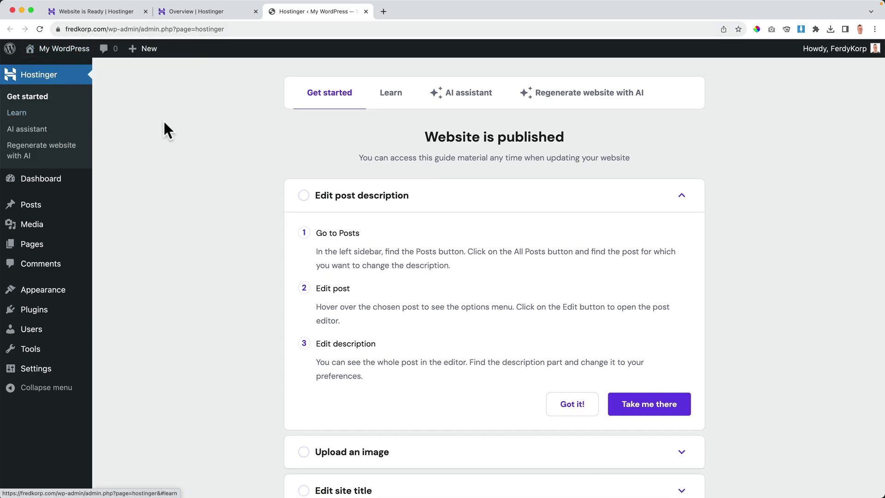
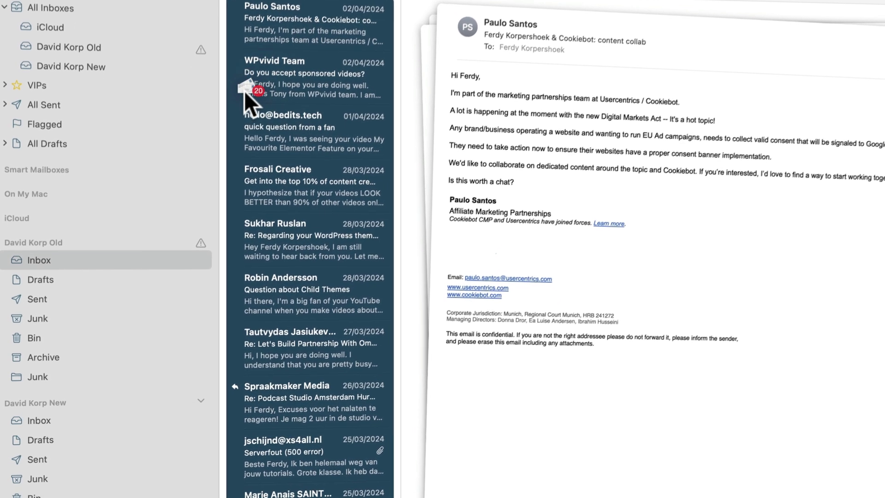
# Drag the email onto the new account's Inbox in the Mail sidebar.
pyautogui.moveTo(244, 88); pyautogui.dragTo(99, 233)
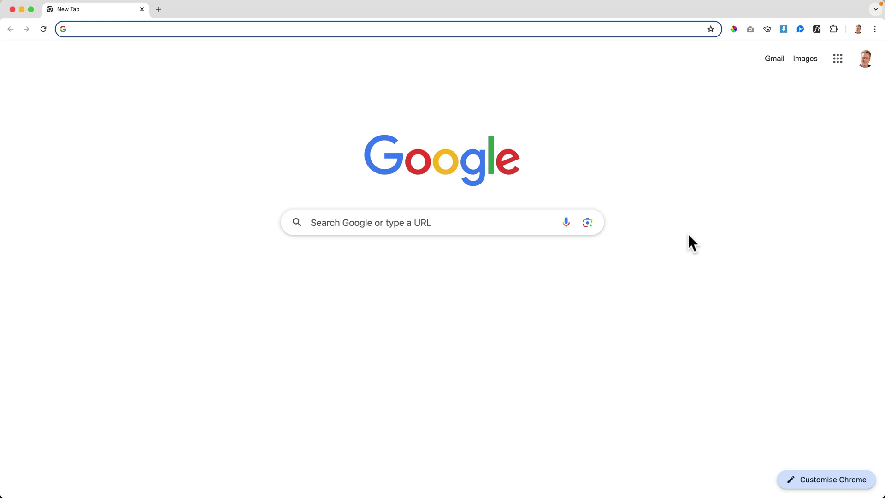
# Load hostgator.com and sign in to the hosting account.
pyautogui.write('hostgator.')
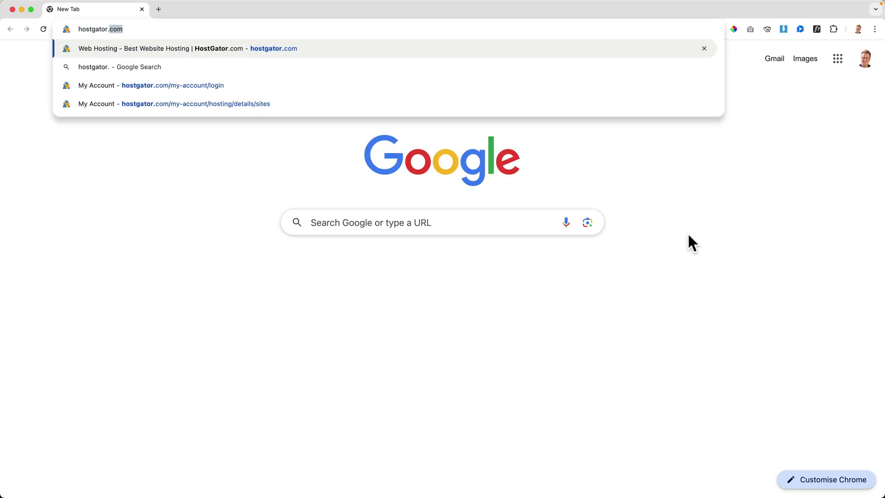
pyautogui.write('com')
pyautogui.press('Return')
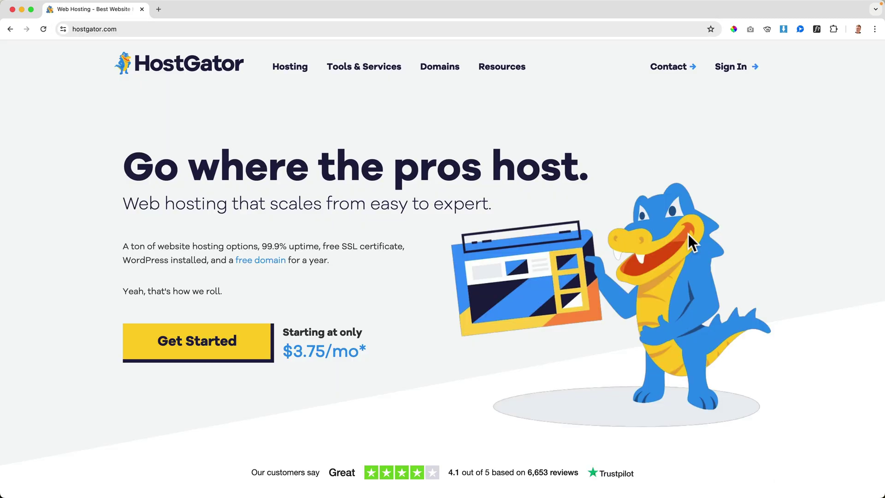
pyautogui.click(732, 67)
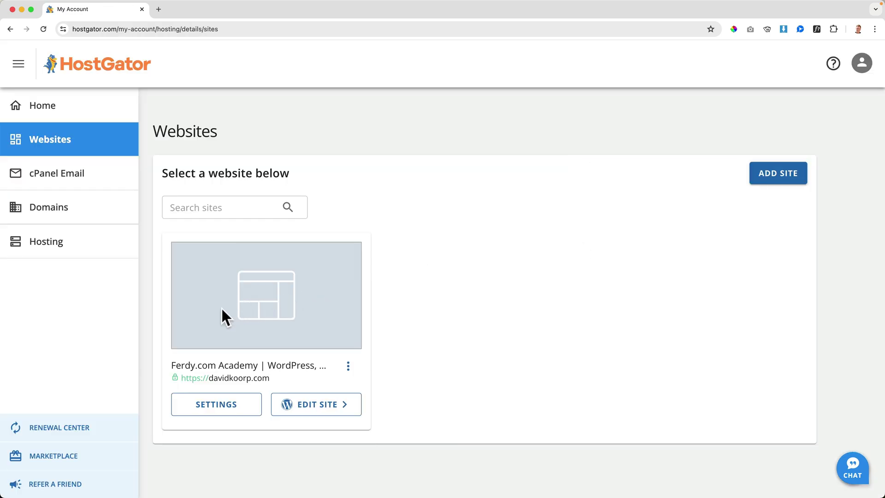
# Open the davidkoorp.com site card and view its live courses page.
pyautogui.click(279, 369)
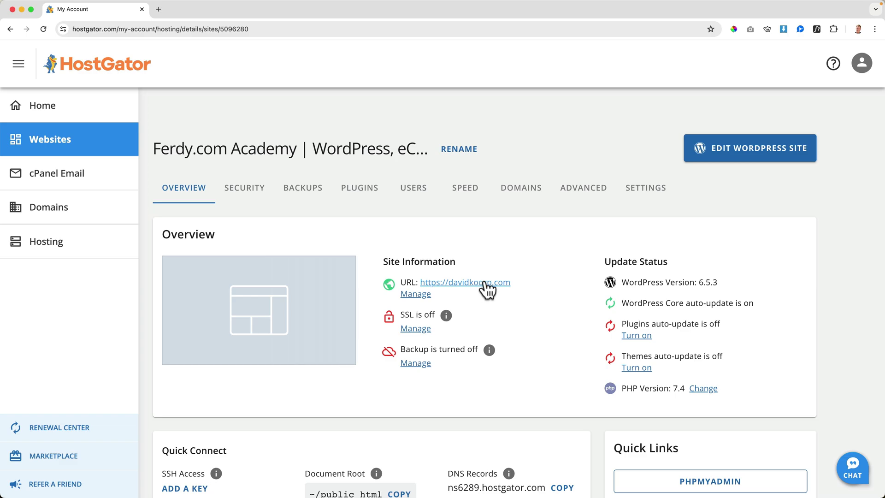
pyautogui.click(484, 283)
pyautogui.scroll(-5, 441, 272)
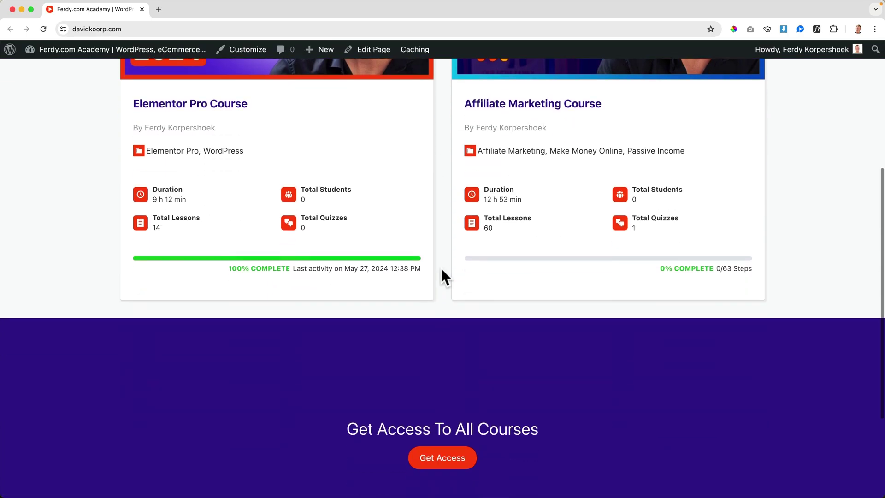
pyautogui.scroll(-3, 440, 267)
pyautogui.scroll(10, 441, 266)
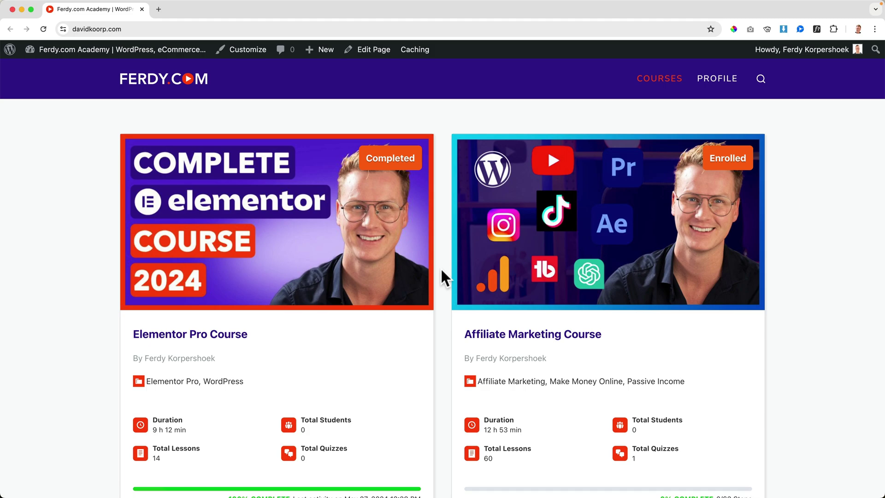
# From wp-admin, install and activate the All-in-One WP Migration and Backup plugin.
pyautogui.click(91, 51)
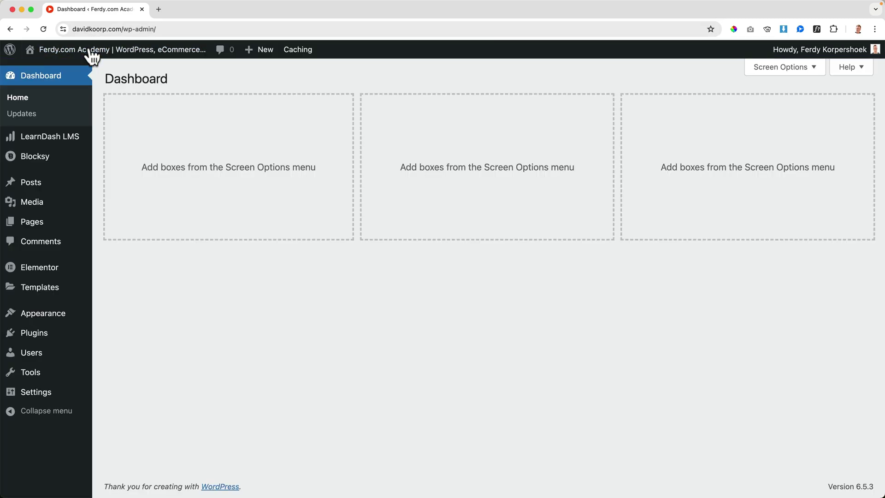
pyautogui.moveTo(91, 52)
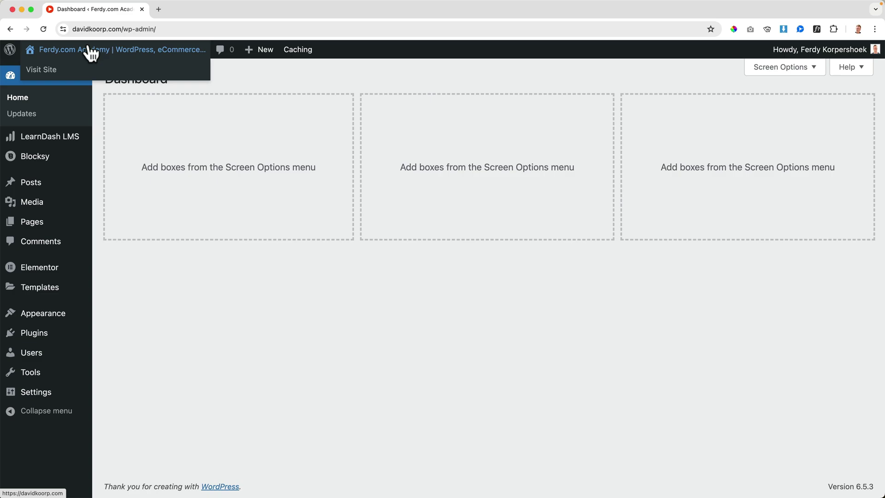
pyautogui.moveTo(40, 340)
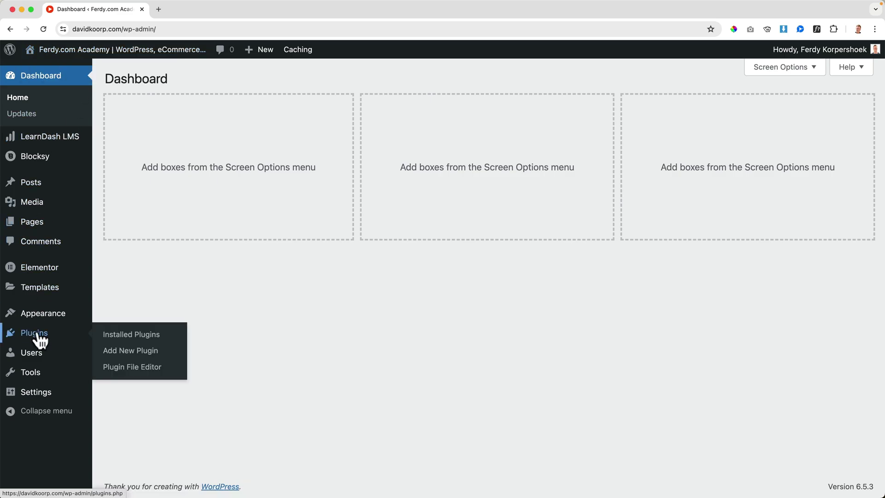
pyautogui.click(133, 354)
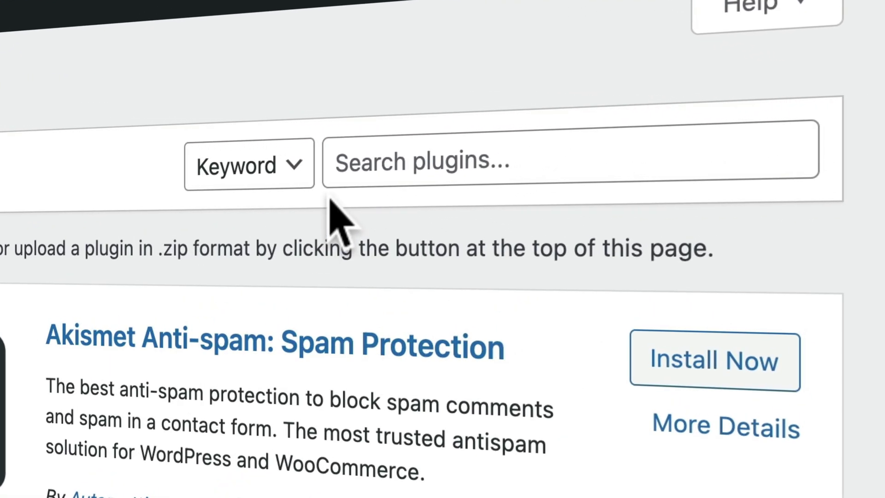
pyautogui.click(708, 55)
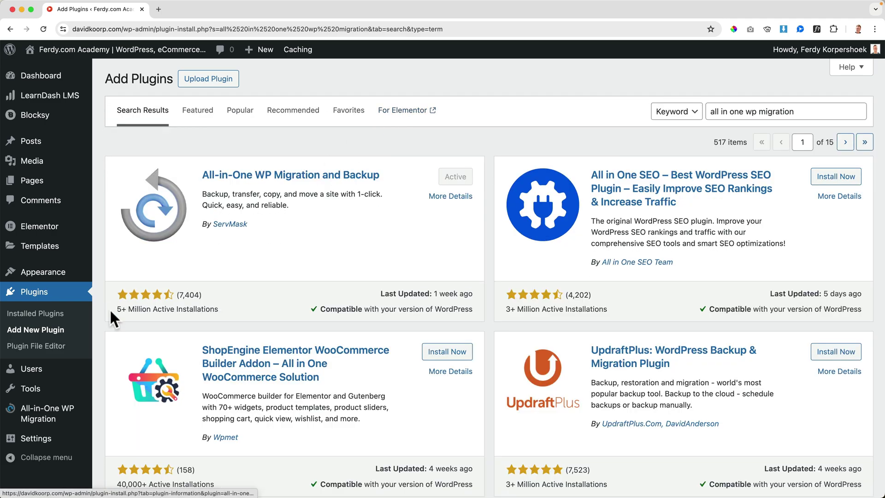
pyautogui.moveTo(37, 417)
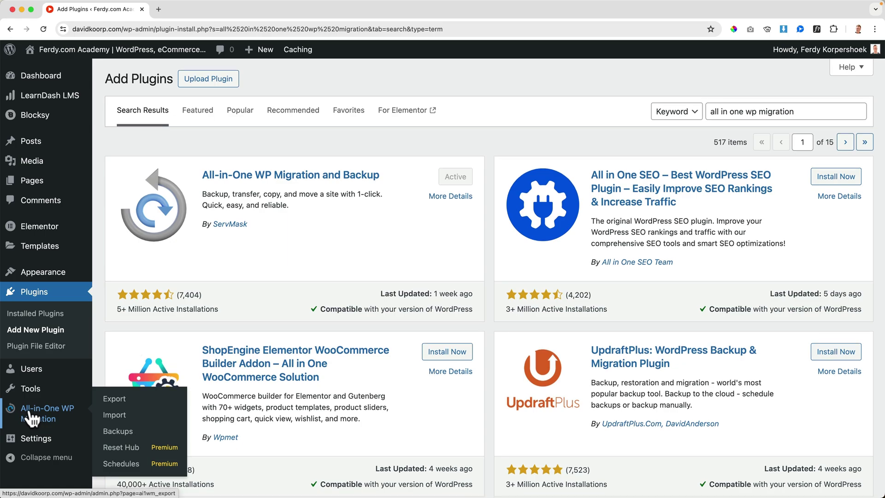
# Export the whole davidkoorp.com site to a file and download the 270 MB export.
pyautogui.click(115, 400)
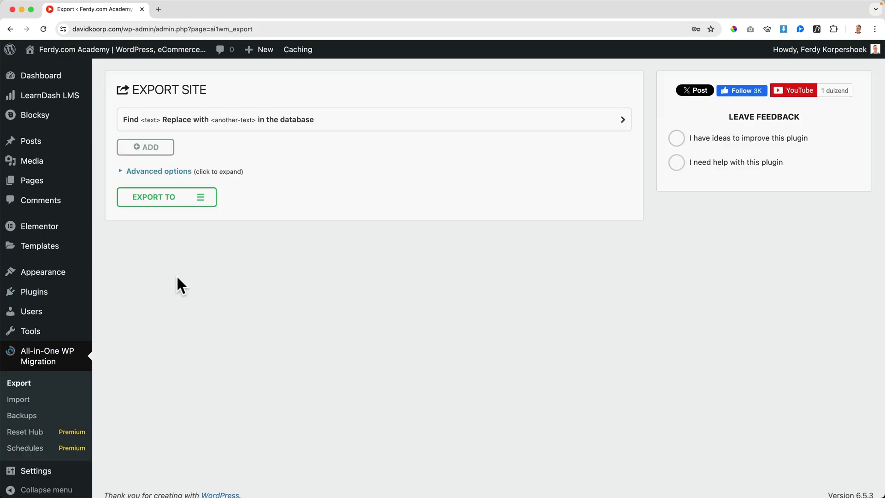
pyautogui.click(203, 203)
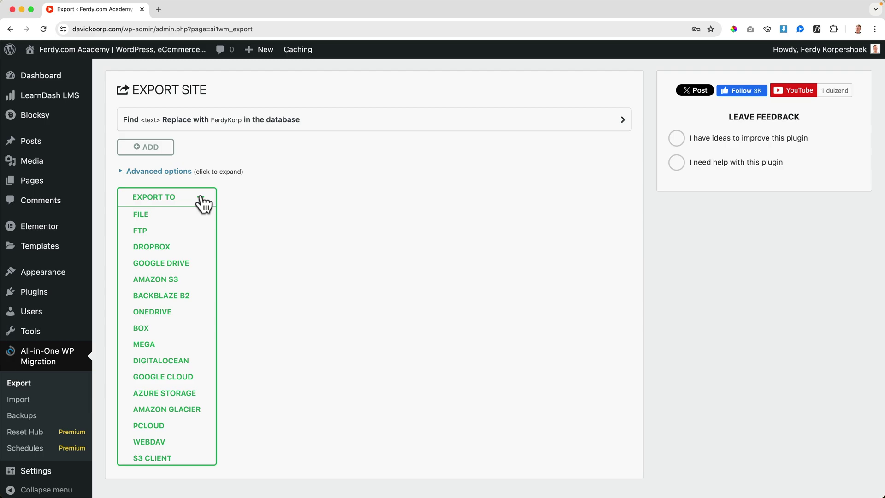
pyautogui.click(145, 216)
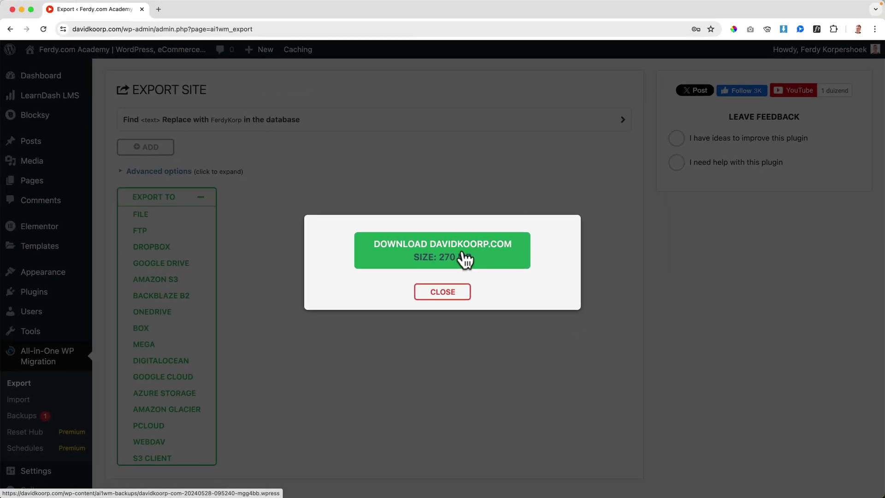
pyautogui.click(465, 259)
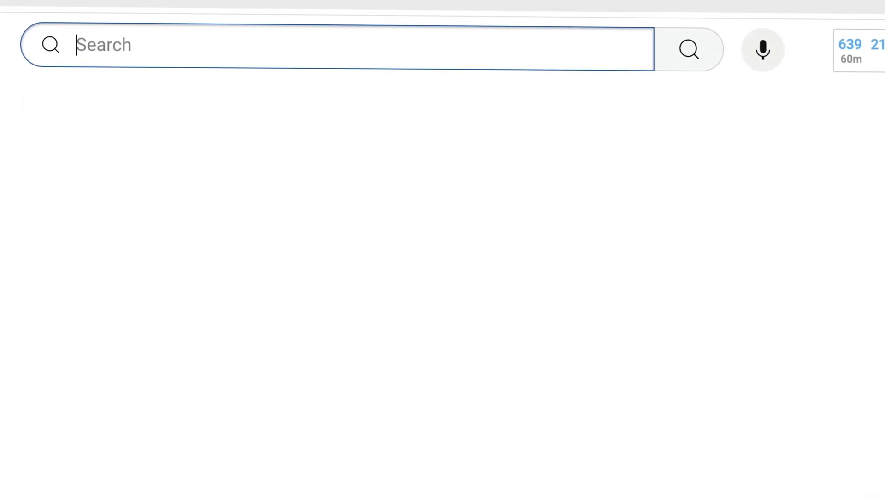
# Search YouTube for 'migreate website free', then check Chrome's recent downloads.
pyautogui.write('migreate website')
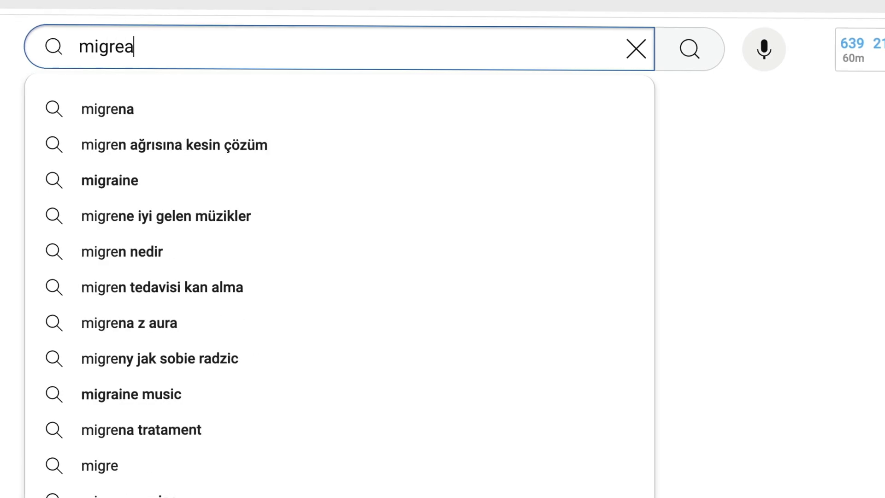
pyautogui.write(' free')
pyautogui.press('Return')
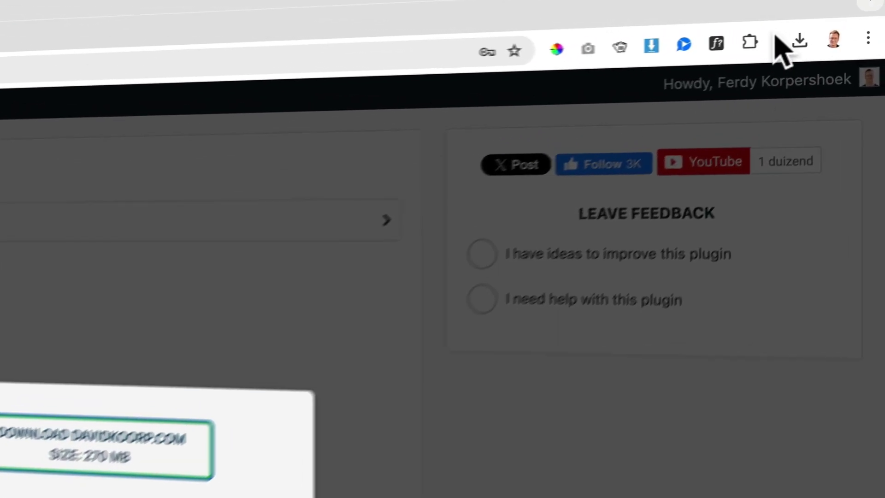
pyautogui.click(798, 41)
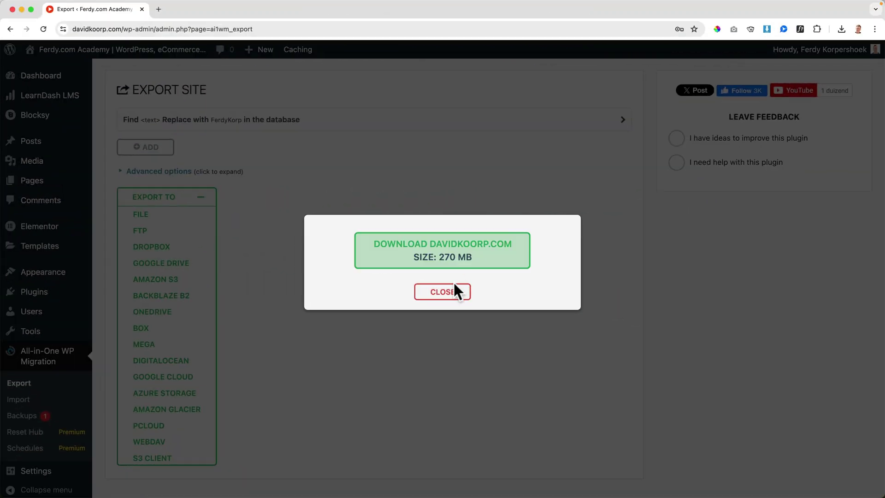
# Close the export dialog, search 'wpvivid' and install the WPvivid Migration, Backup, Staging plugin.
pyautogui.click(448, 291)
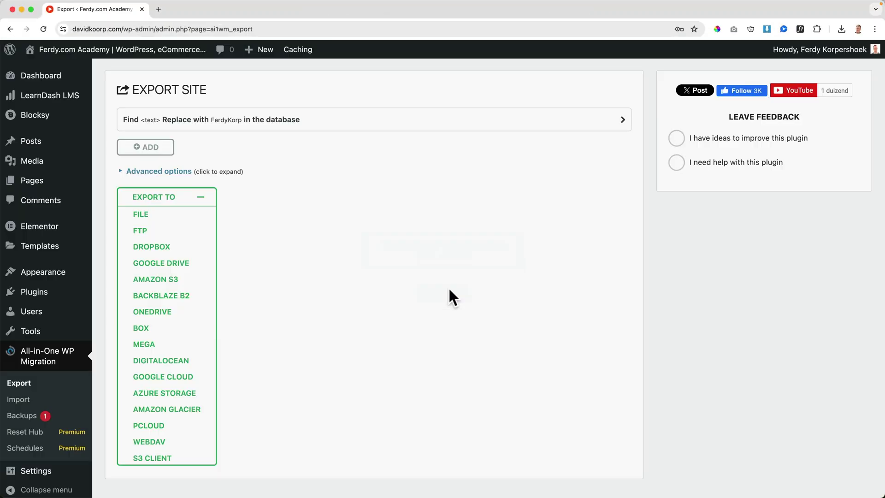
pyautogui.click(46, 297)
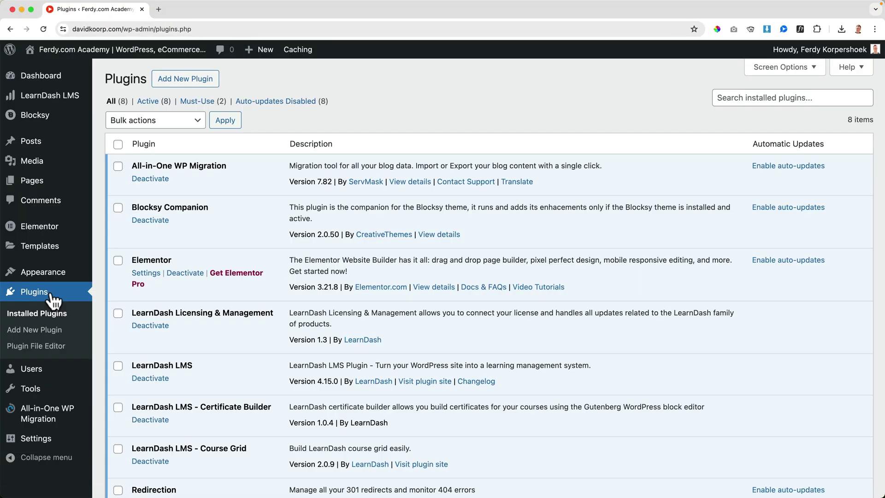
pyautogui.click(198, 84)
pyautogui.click(775, 111)
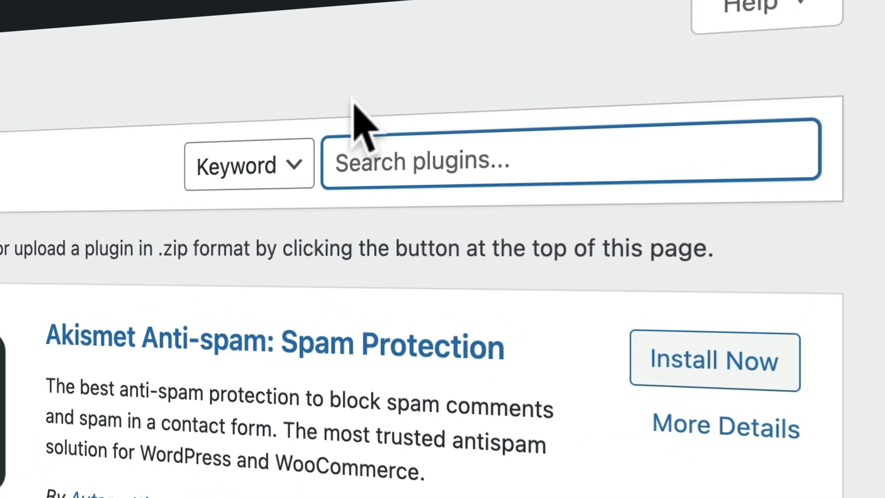
pyautogui.write('wpvivid')
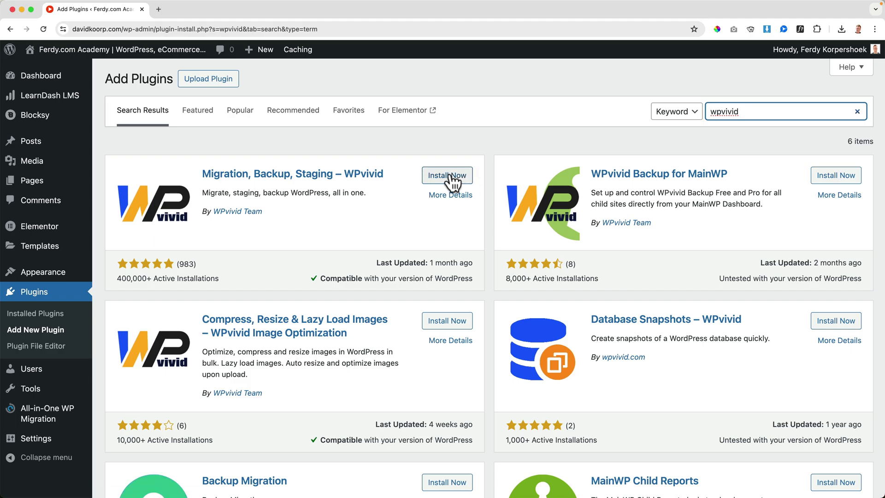
pyautogui.click(452, 181)
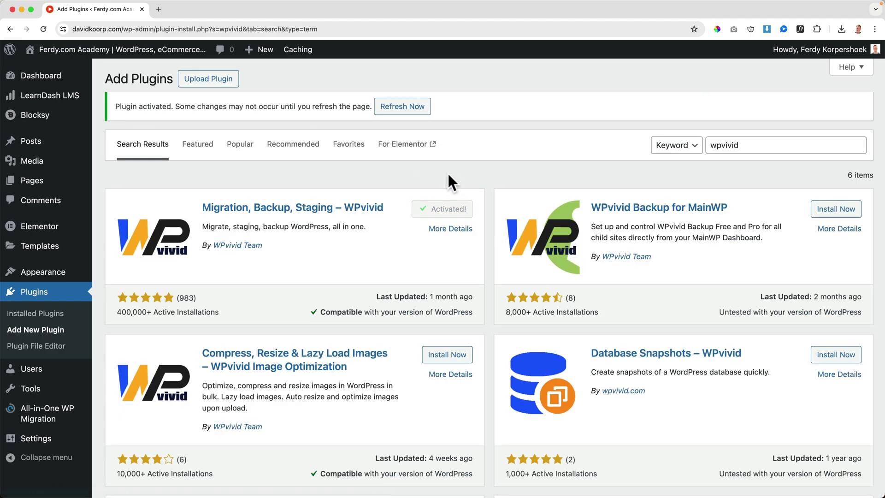
# Run a full WPvivid manual backup and download the 60.39 MB backup zip.
pyautogui.click(411, 111)
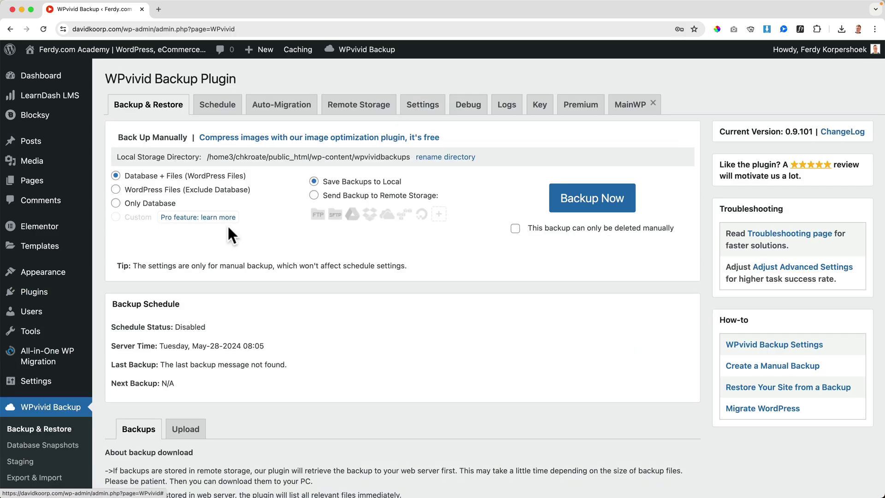
pyautogui.click(590, 203)
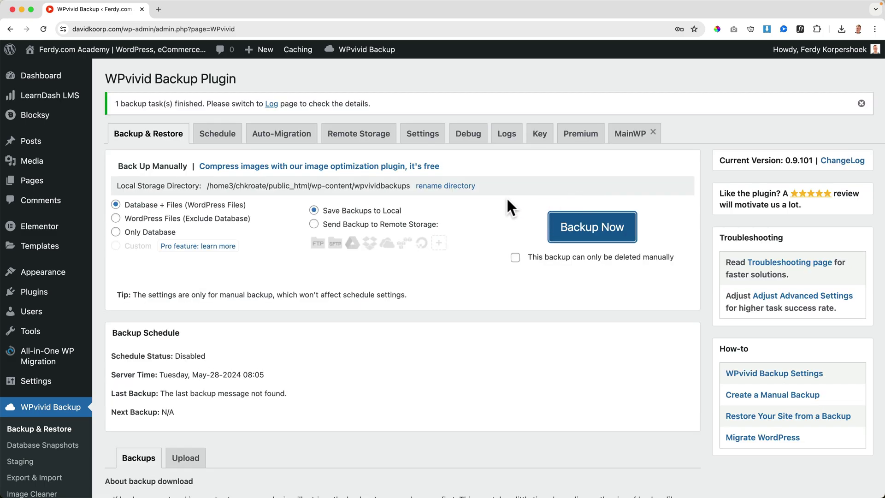
pyautogui.scroll(-10, 508, 204)
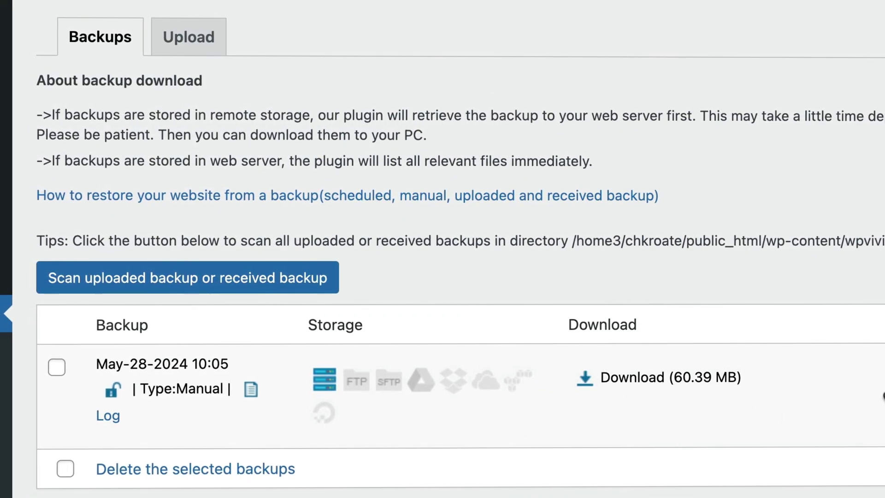
pyautogui.click(630, 377)
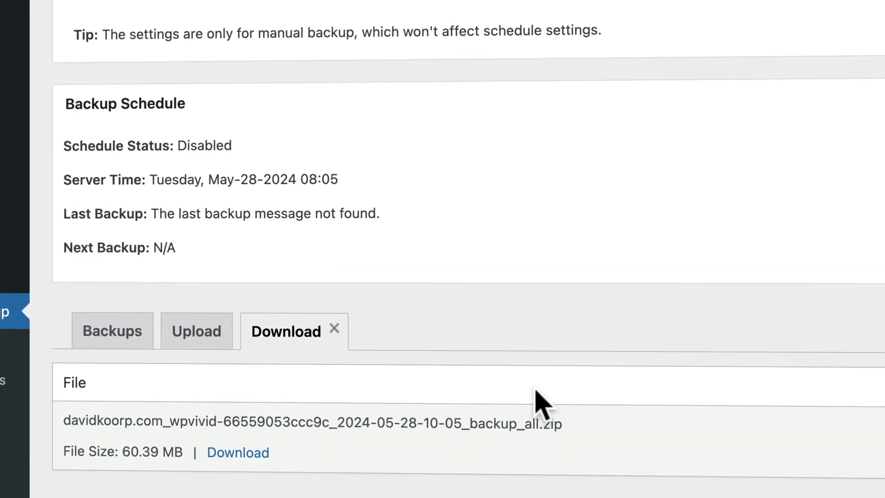
pyautogui.click(240, 449)
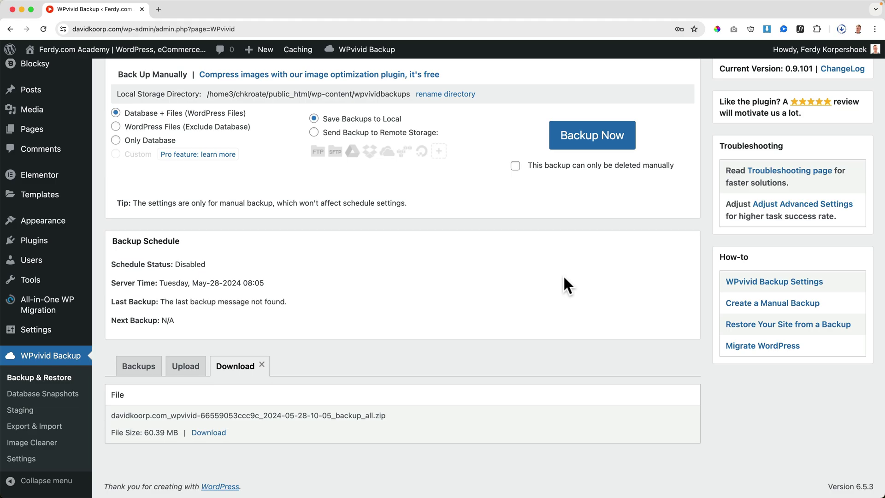
# Reveal the downloaded backup zip in the Finder Downloads window.
pyautogui.click(840, 29)
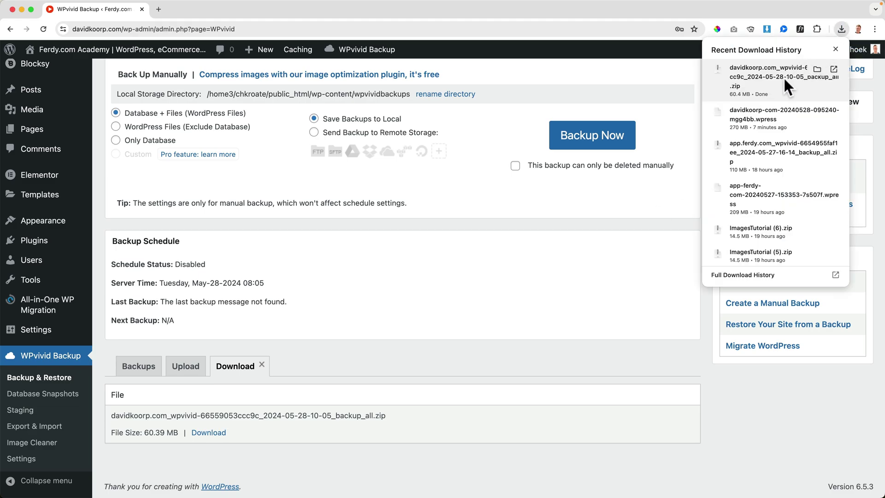
pyautogui.click(815, 68)
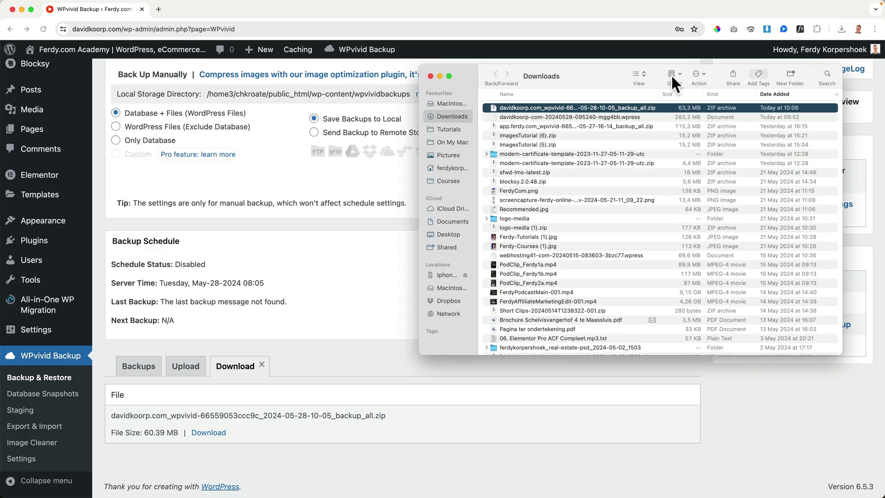
pyautogui.moveTo(465, 70); pyautogui.dragTo(93, 102)
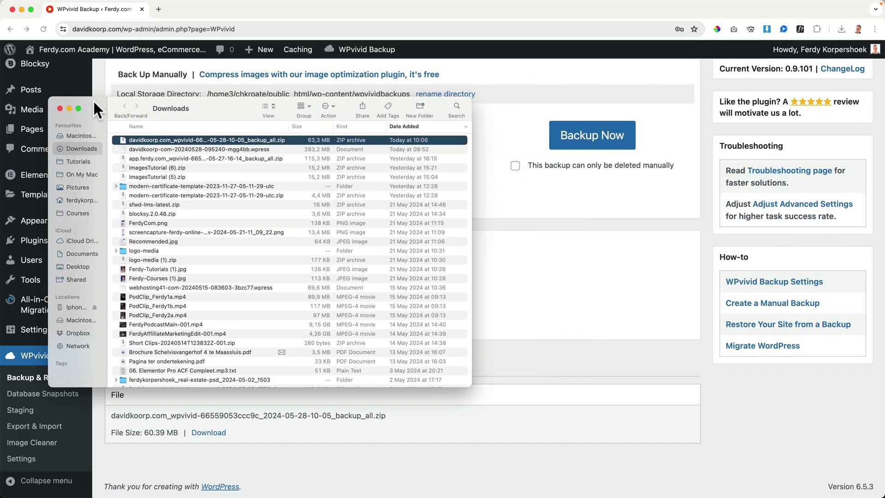
# Create a Desktop folder named 'Backup Current Website DavidKorp' and open it.
pyautogui.press('super+n')
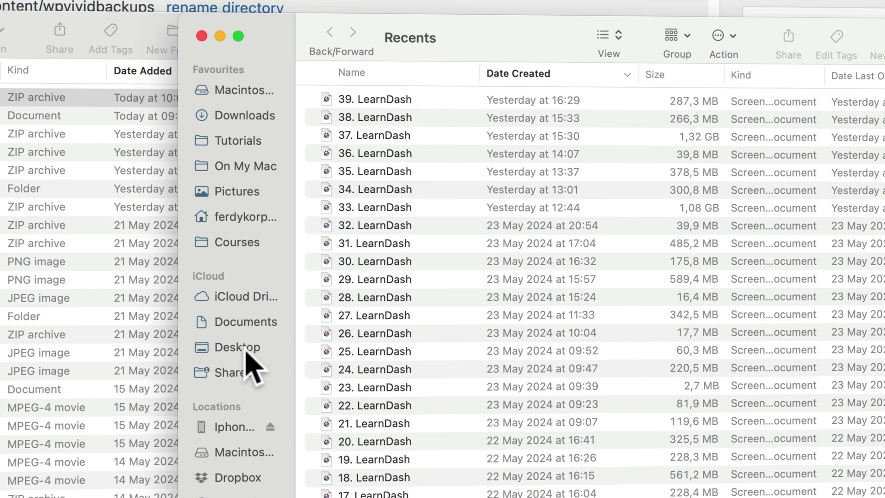
pyautogui.click(412, 264)
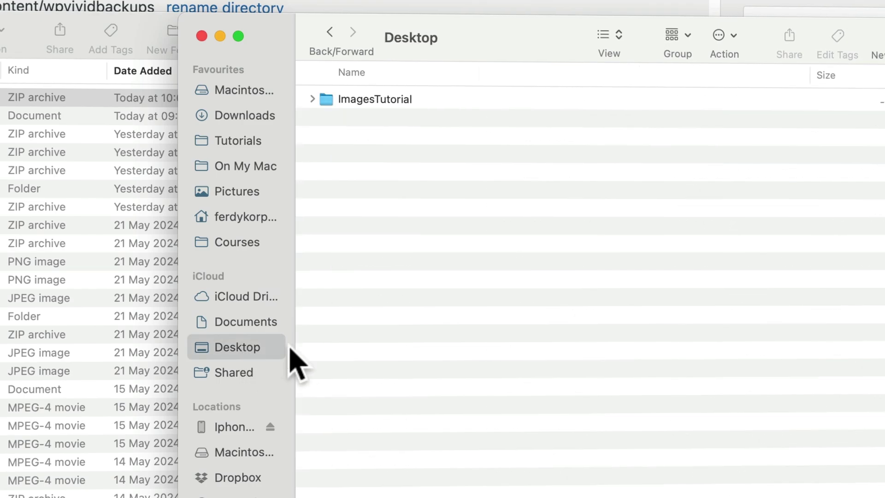
pyautogui.rightClick(469, 220)
pyautogui.click(506, 229)
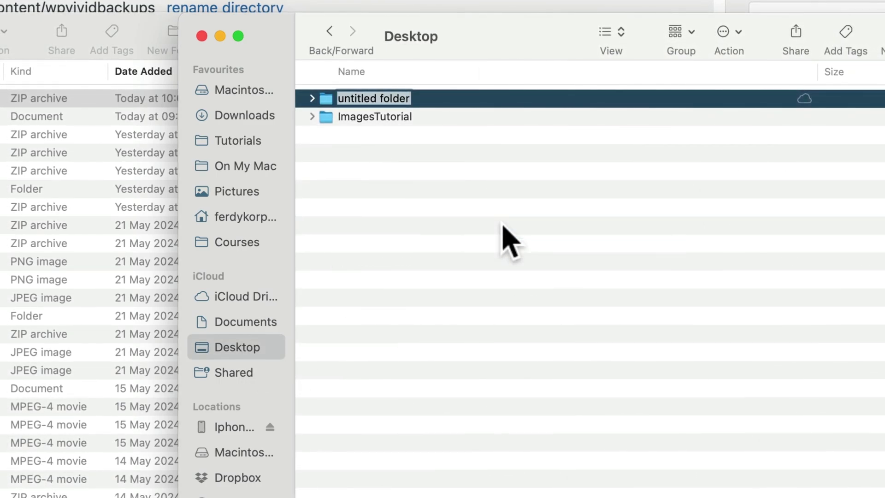
pyautogui.write('Backup Current')
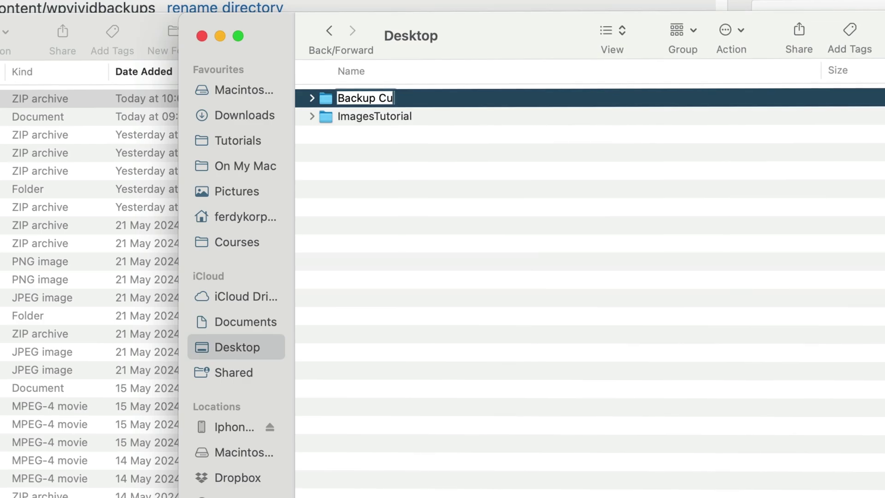
pyautogui.write(' Website DavidKorp')
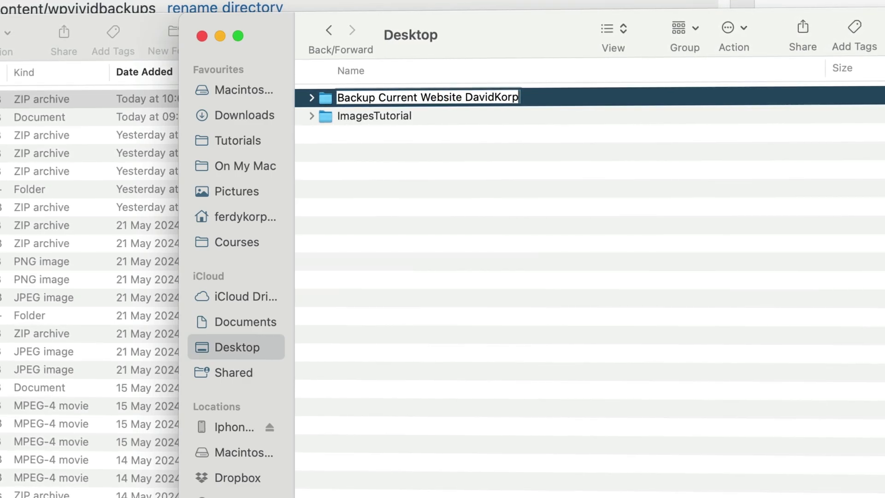
pyautogui.press('Return')
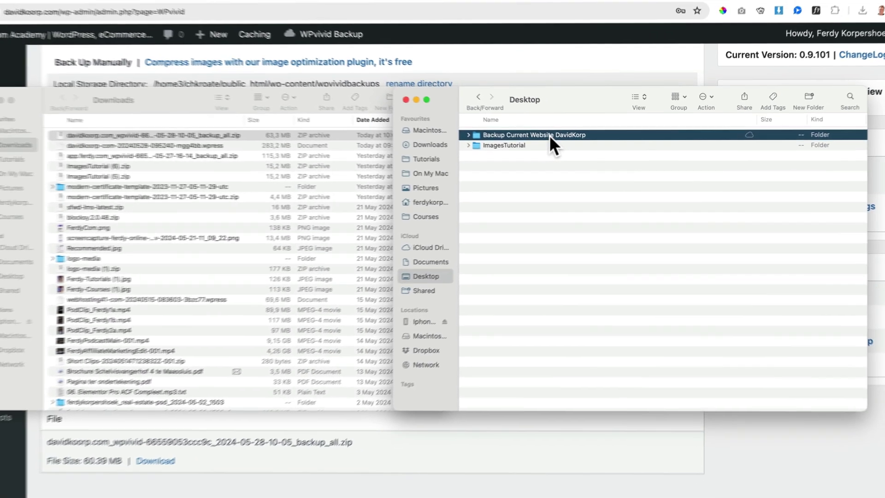
pyautogui.doubleClick(430, 96)
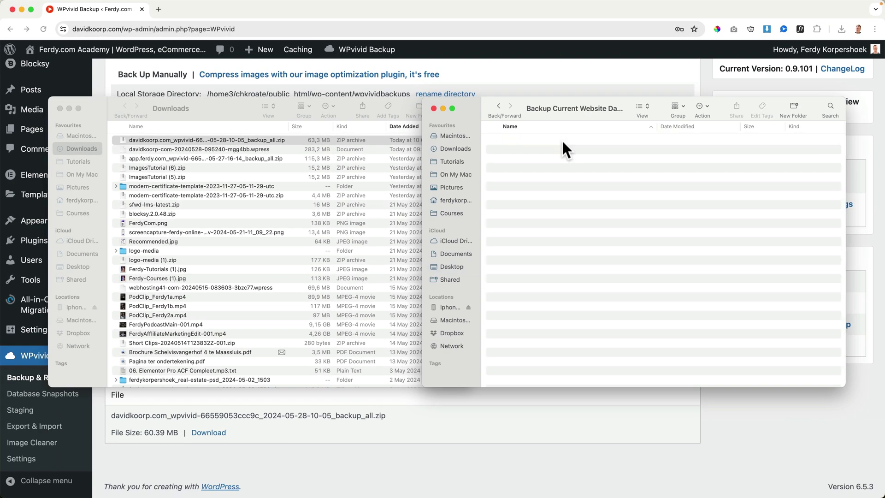
# Move the backup zip and .wpress file into the new backup folder.
pyautogui.click(238, 101)
pyautogui.keyDown('shift'); pyautogui.click(189, 147); pyautogui.keyUp('shift')
pyautogui.moveTo(181, 140); pyautogui.dragTo(573, 188)
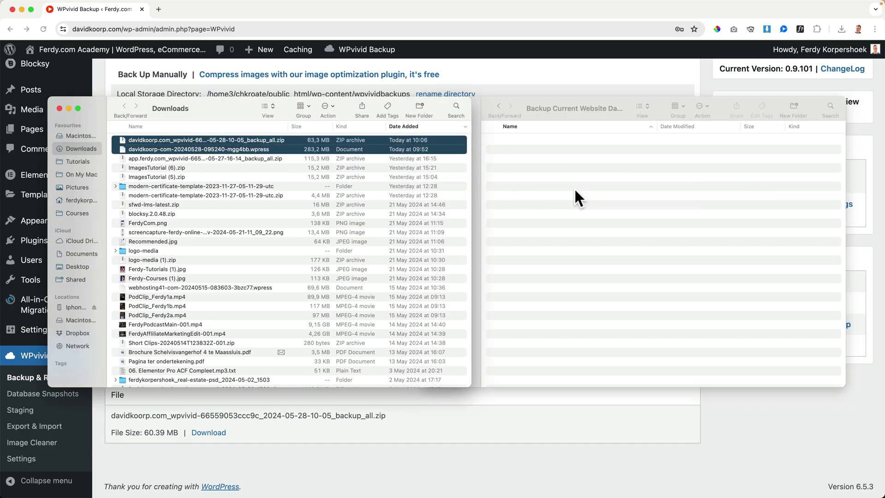
pyautogui.click(60, 108)
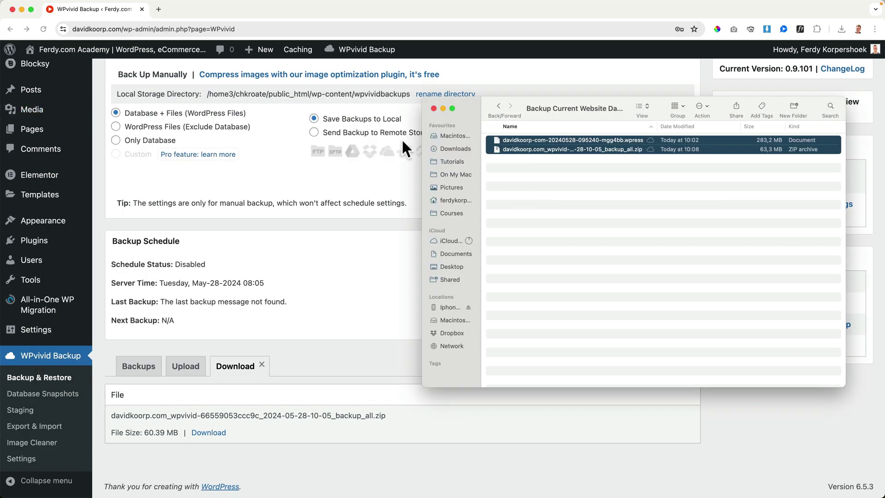
# Return to the WordPress backup page and view the live site's homepage.
pyautogui.click(397, 223)
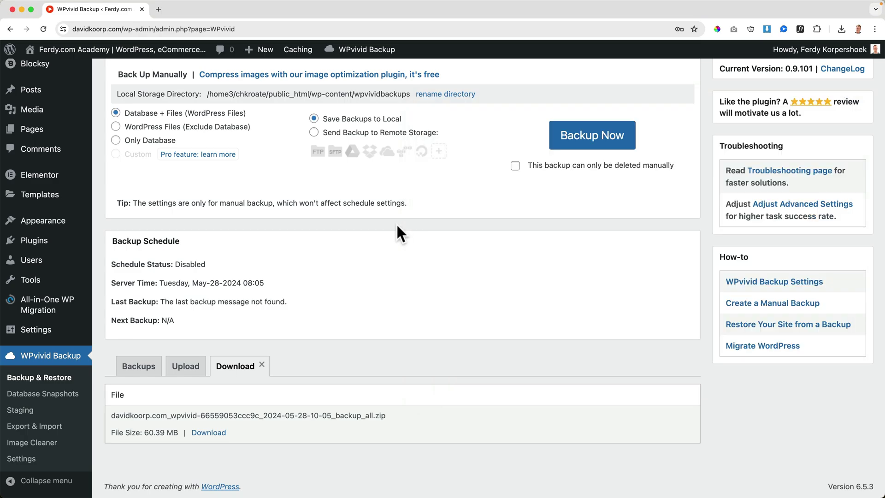
pyautogui.click(130, 51)
pyautogui.scroll(-6, 89, 112)
pyautogui.scroll(6, 89, 113)
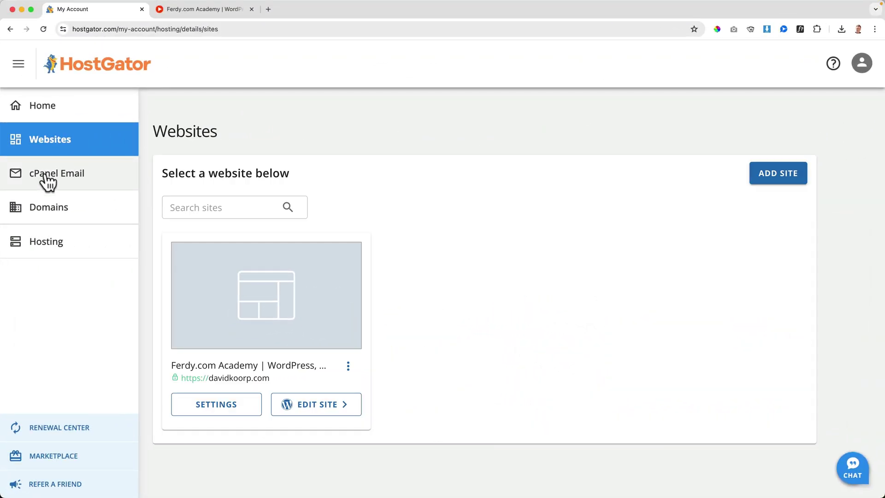
# Open cPanel Email and continue to the Email Accounts list.
pyautogui.click(45, 174)
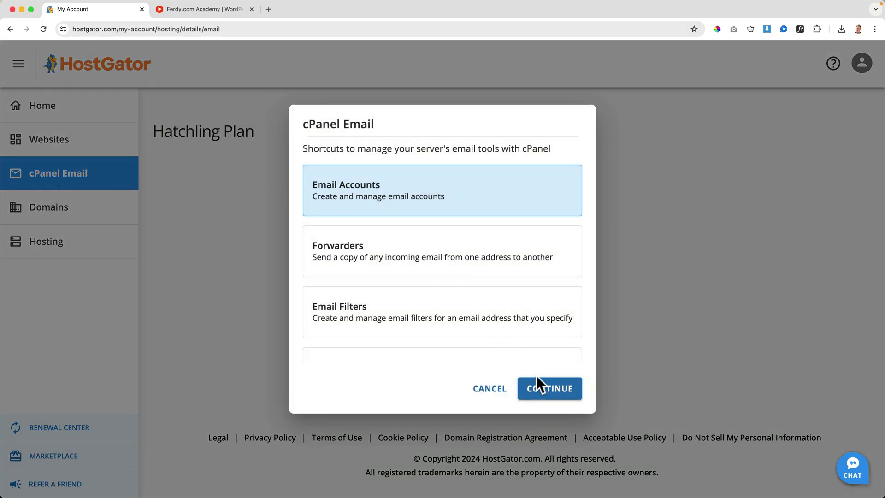
pyautogui.click(540, 388)
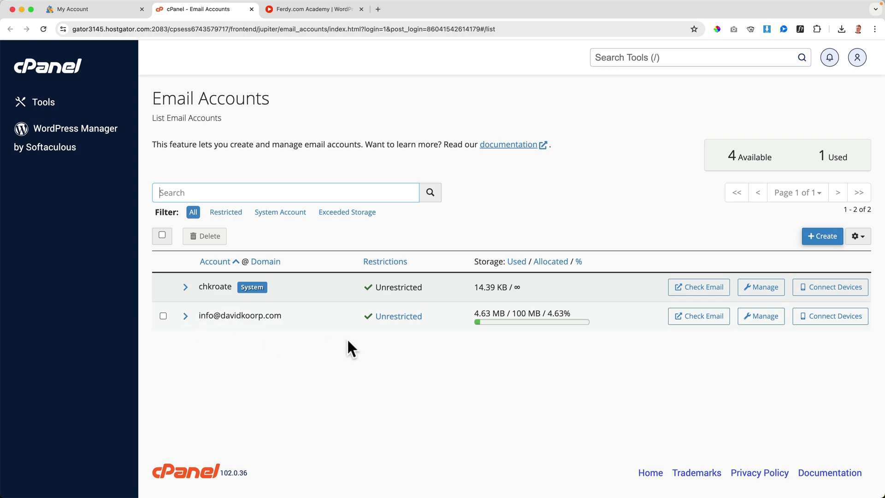
# Launch Mail from Spotlight and view the site account's Sent and Inbox folders.
pyautogui.press('super+space')
pyautogui.write('ma')
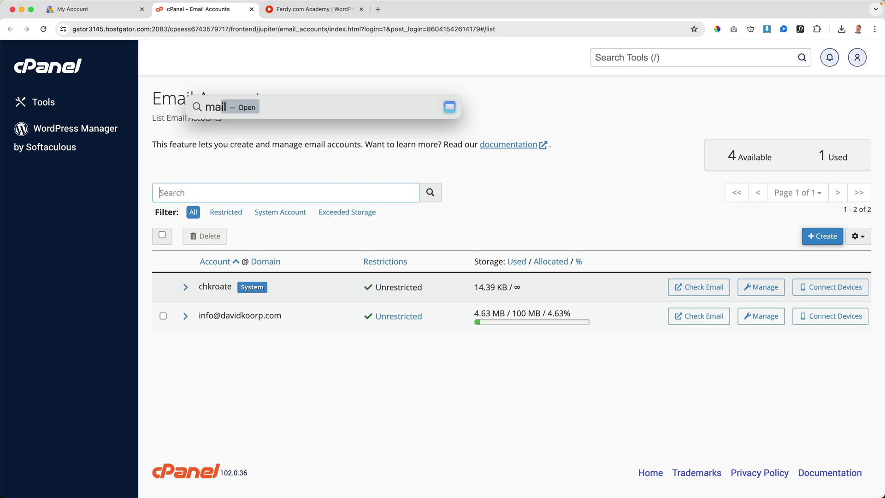
pyautogui.press('Return')
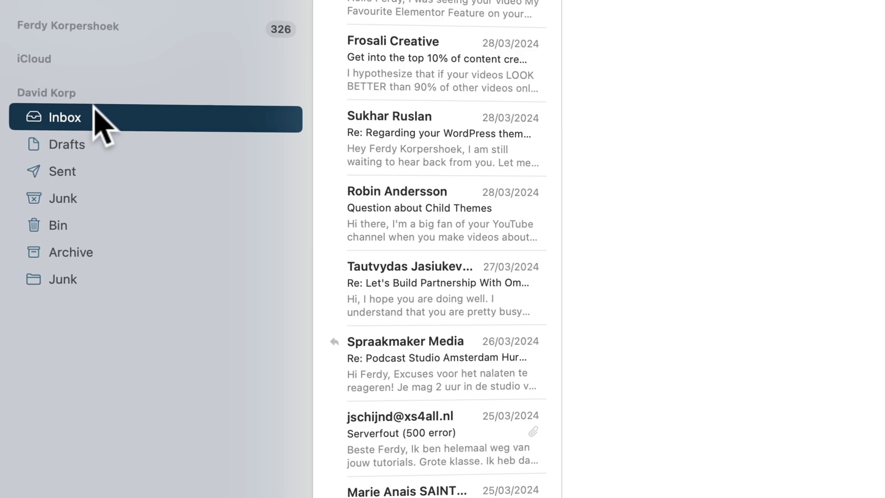
pyautogui.click(82, 170)
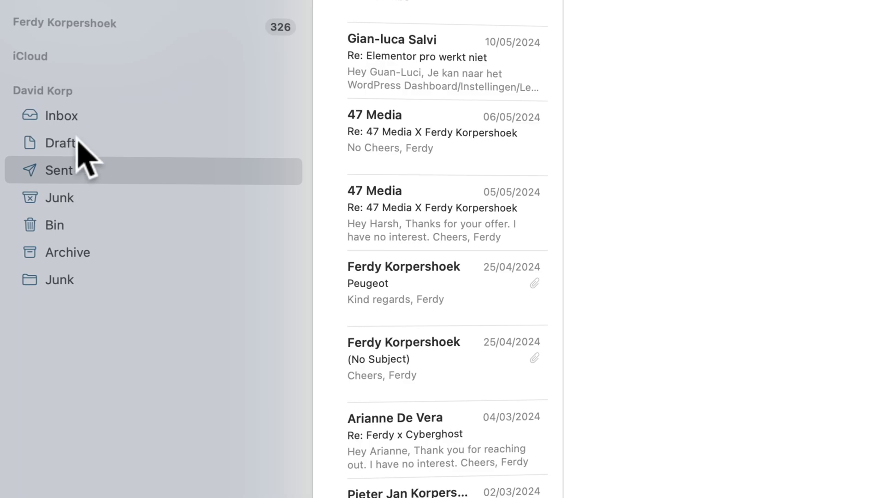
pyautogui.click(70, 116)
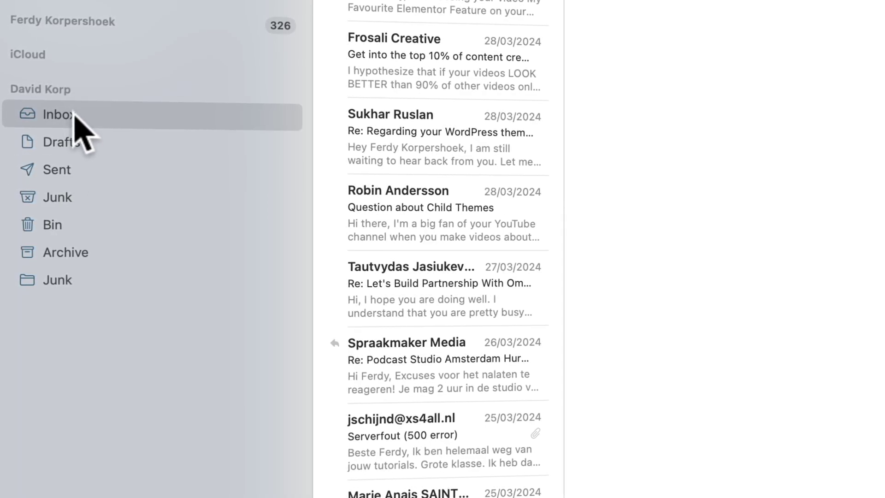
# Export the site account's Inbox into the Desktop website backup folder, then check it in Finder.
pyautogui.rightClick(73, 115)
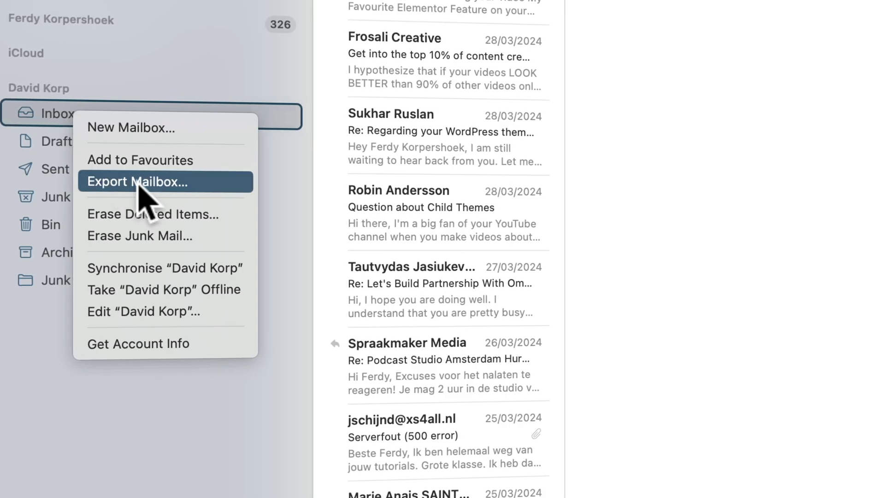
pyautogui.click(138, 181)
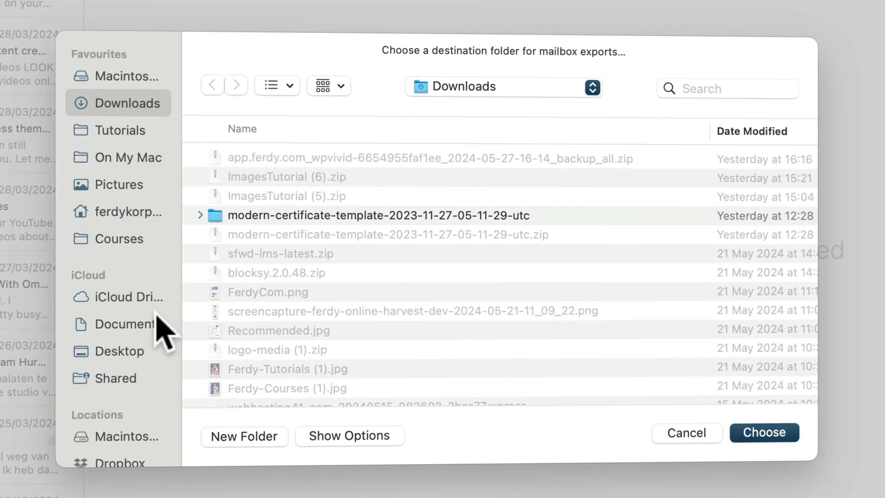
pyautogui.click(129, 358)
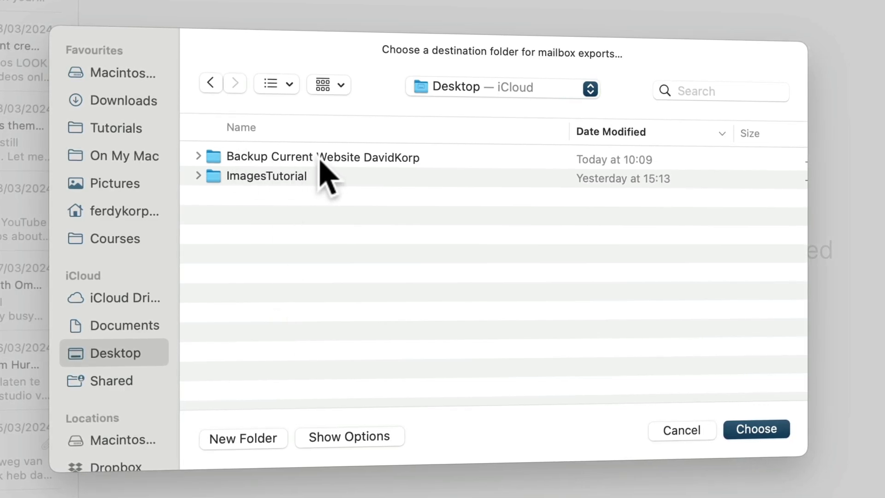
pyautogui.doubleClick(335, 159)
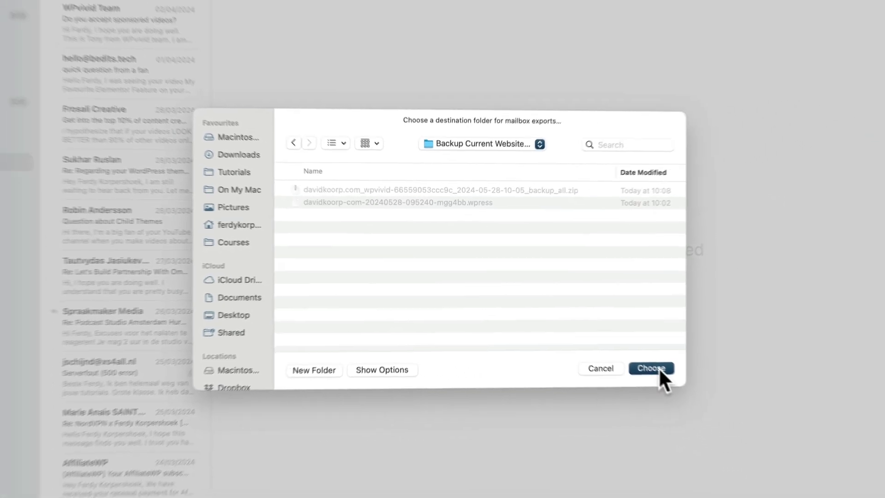
pyautogui.click(760, 432)
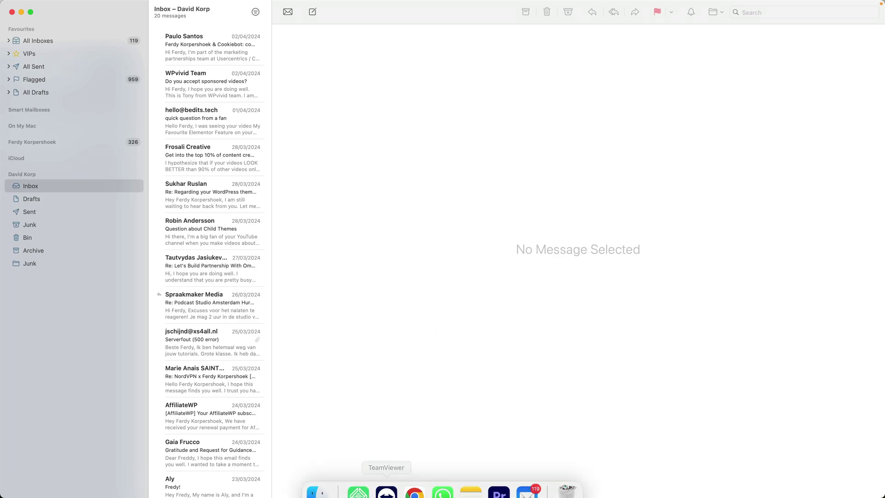
pyautogui.click(330, 478)
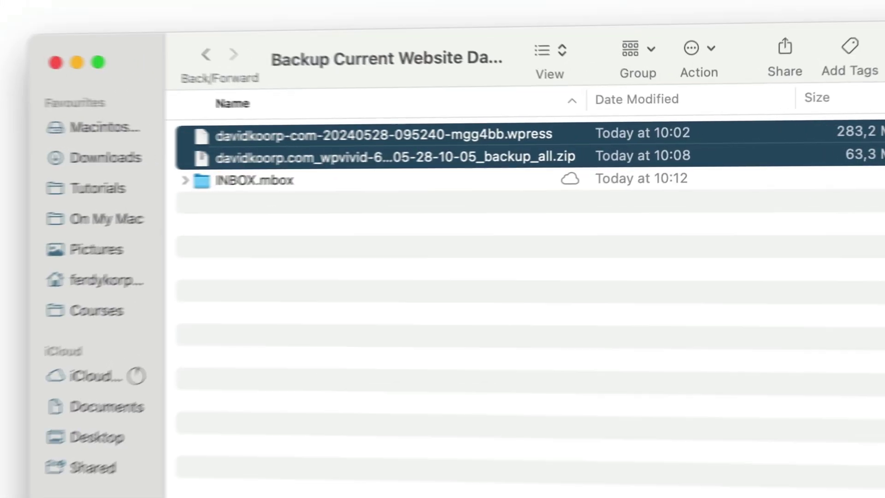
pyautogui.click(241, 228)
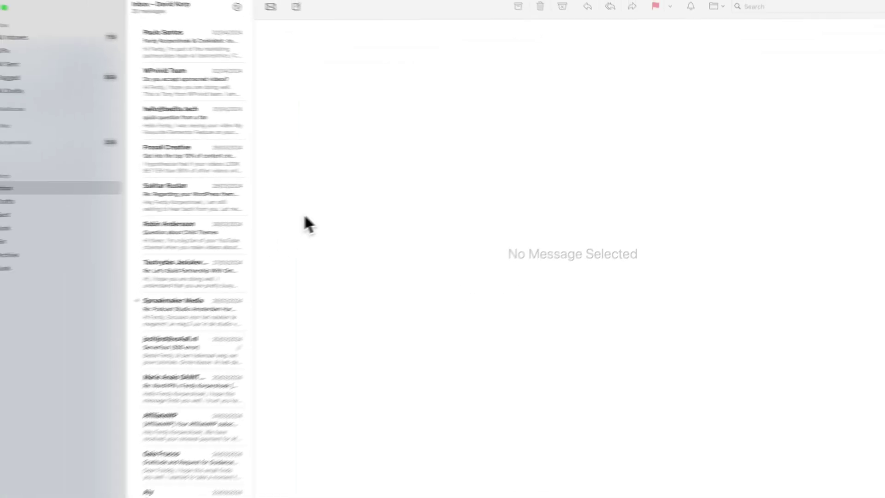
pyautogui.click(36, 212)
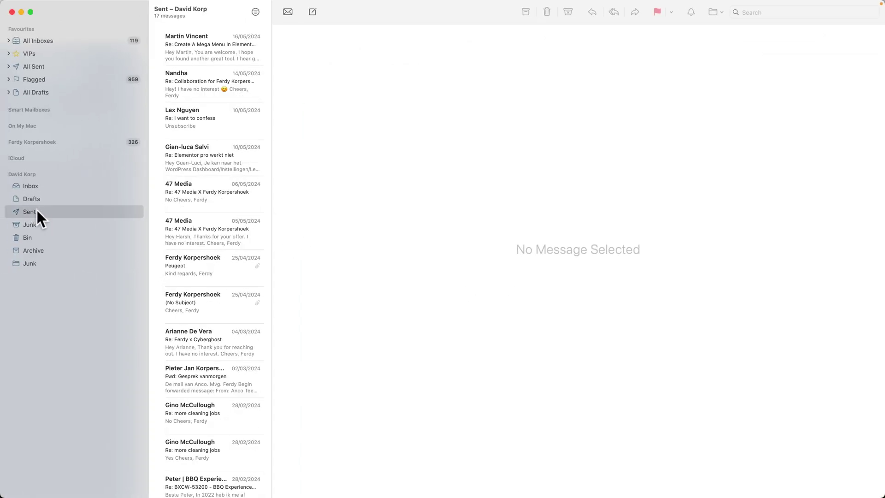
pyautogui.rightClick(31, 211)
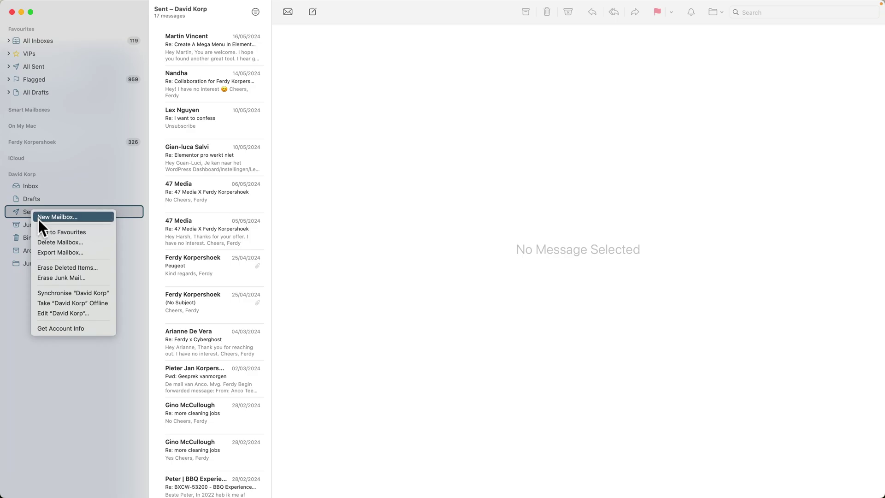
pyautogui.click(54, 252)
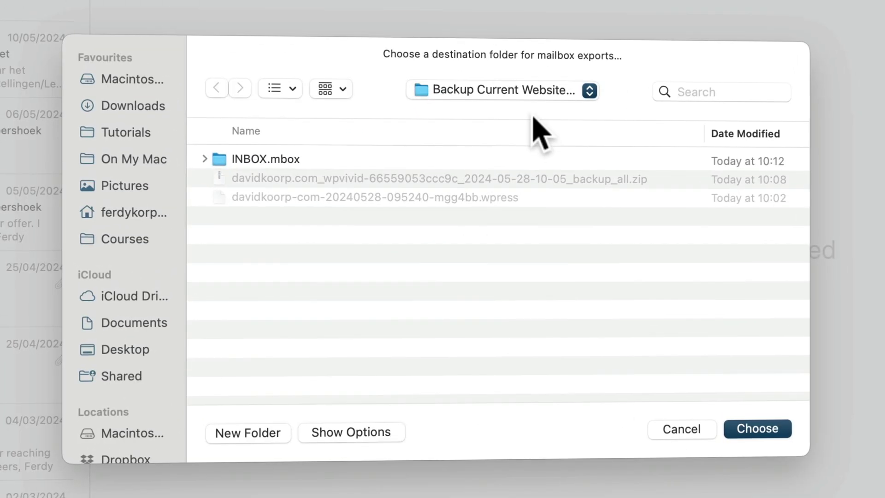
pyautogui.click(756, 429)
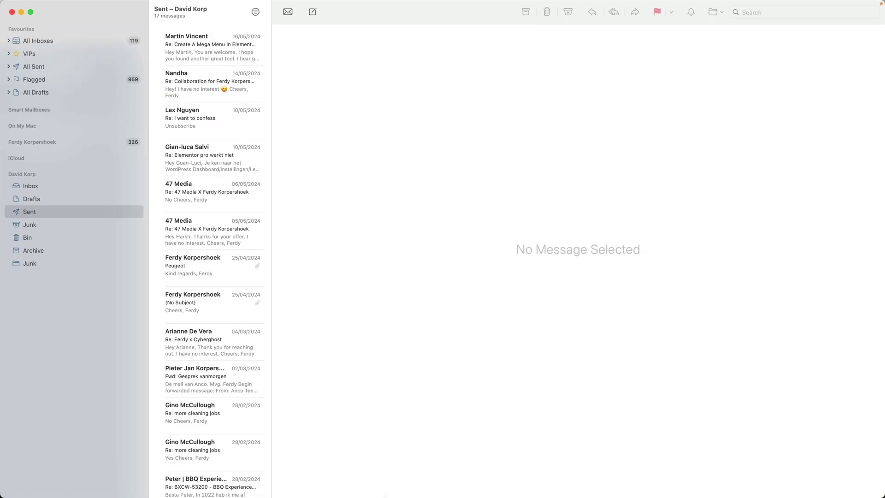
pyautogui.click(321, 479)
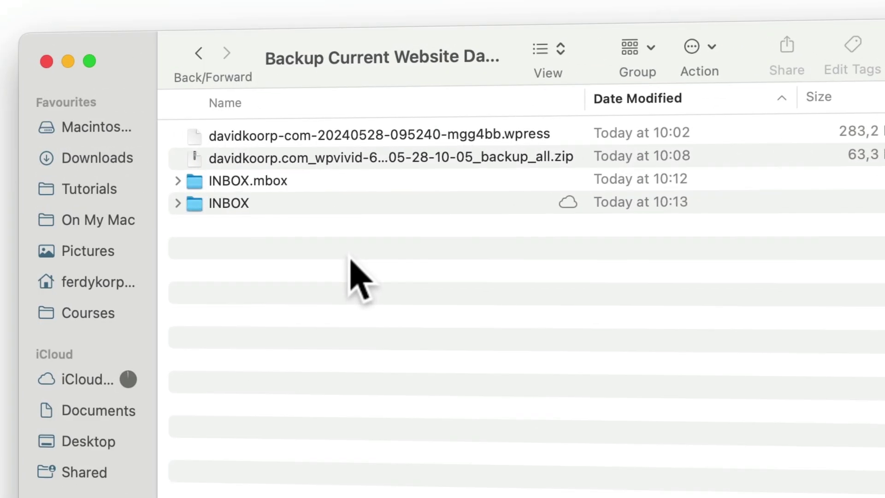
pyautogui.doubleClick(236, 182)
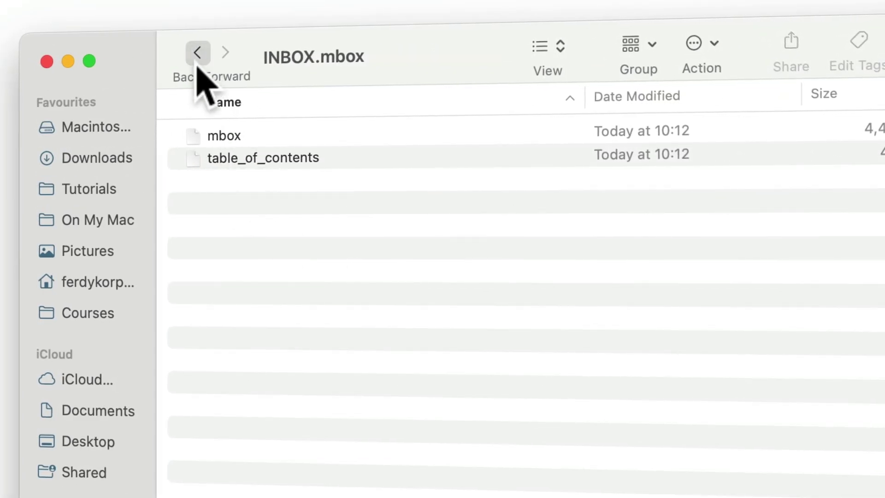
pyautogui.click(198, 53)
pyautogui.click(228, 205)
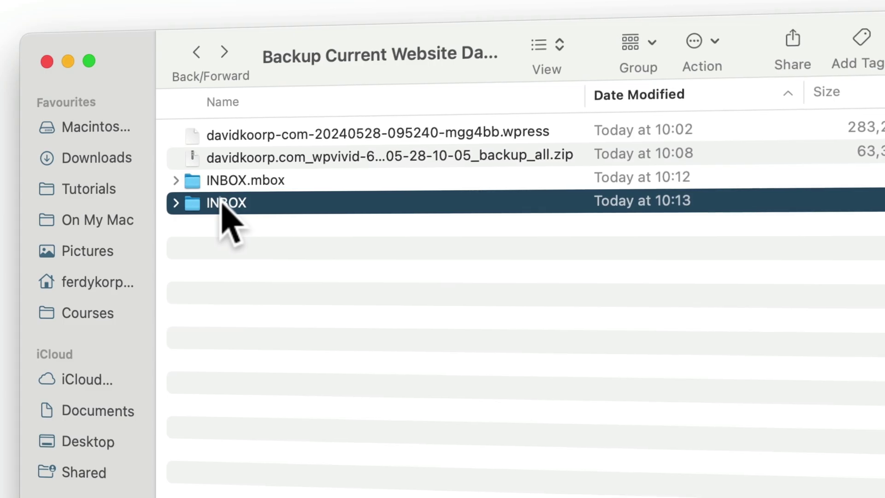
pyautogui.doubleClick(221, 206)
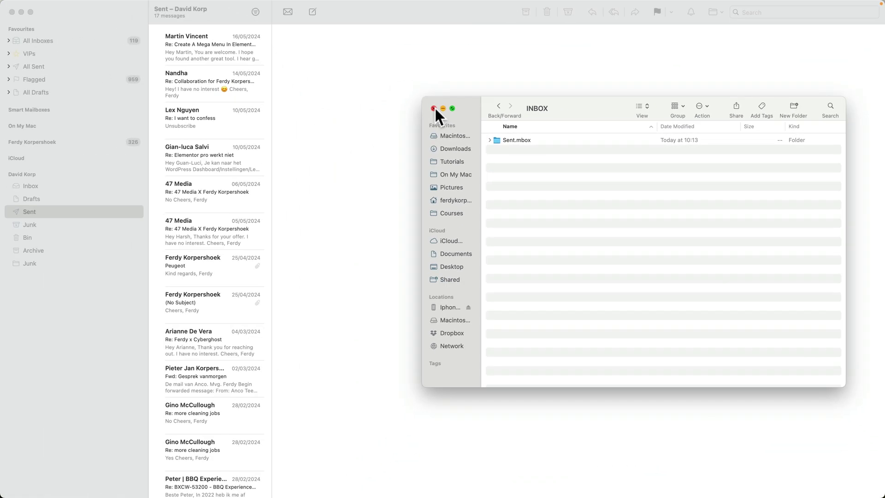
pyautogui.click(434, 109)
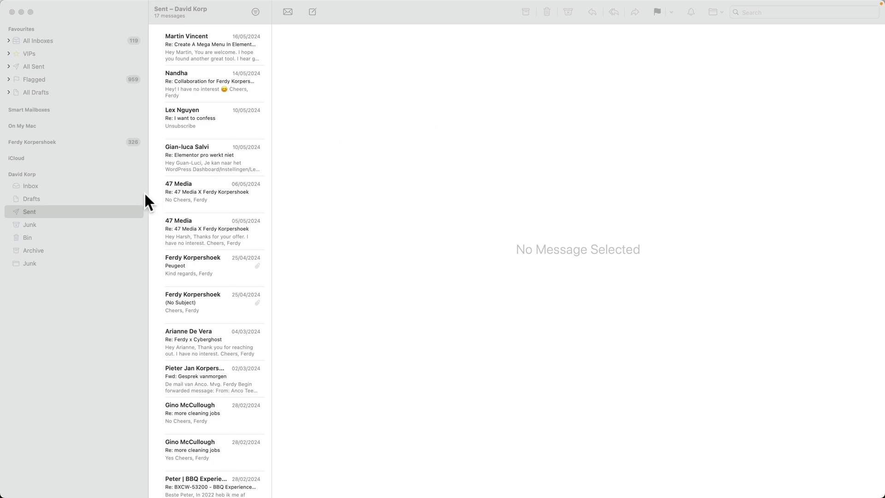
pyautogui.click(82, 200)
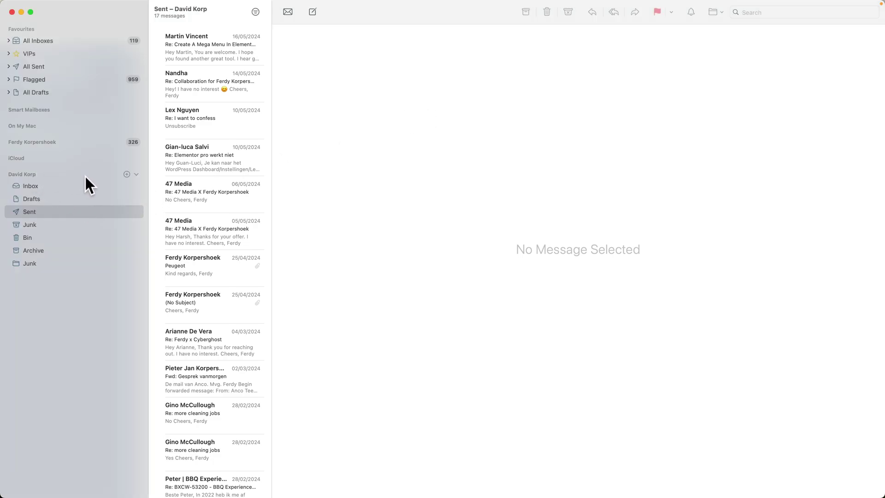
# In Mail Settings > Accounts, add 'Old' to the website account's description.
pyautogui.click(32, 6)
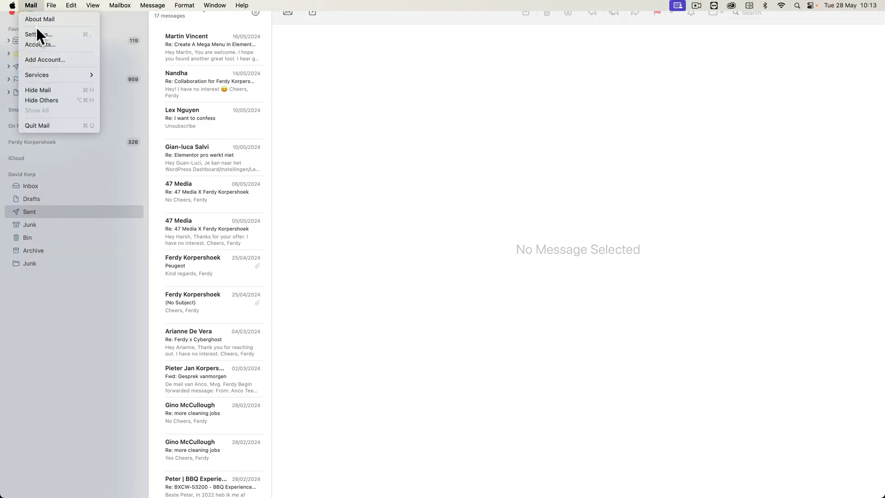
pyautogui.click(35, 34)
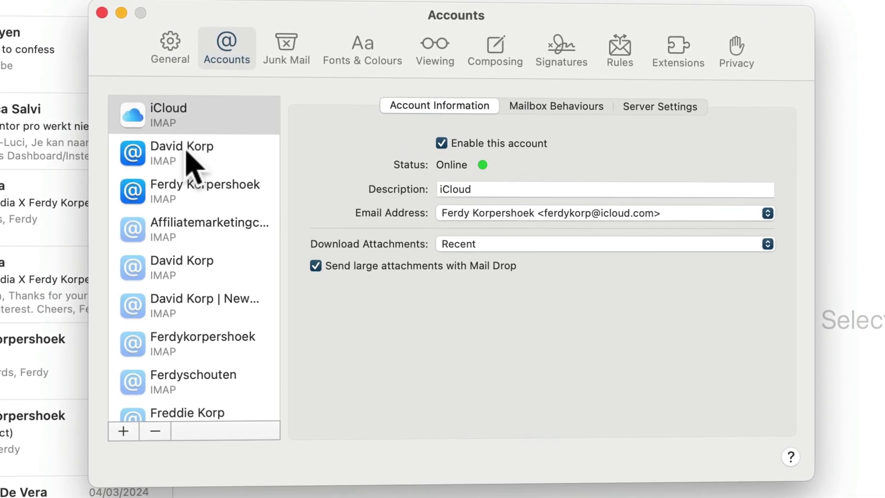
pyautogui.click(188, 155)
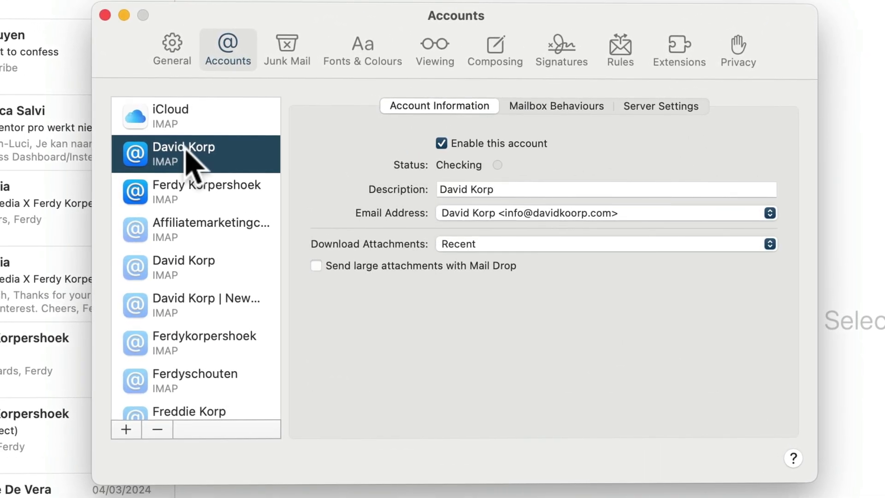
pyautogui.click(543, 193)
pyautogui.write('Old')
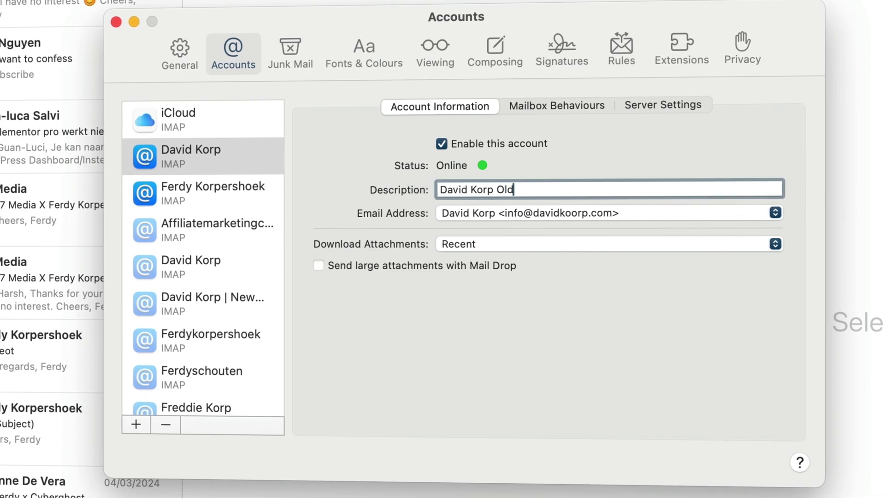
pyautogui.press('Return')
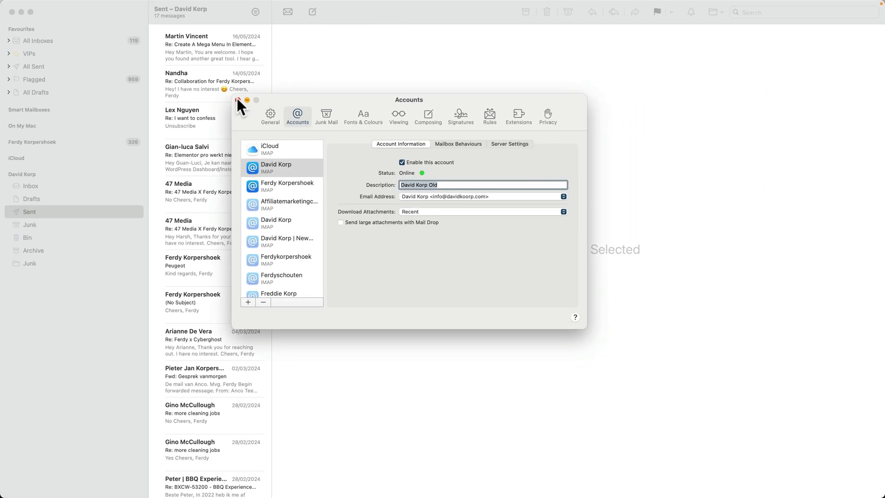
pyautogui.click(238, 100)
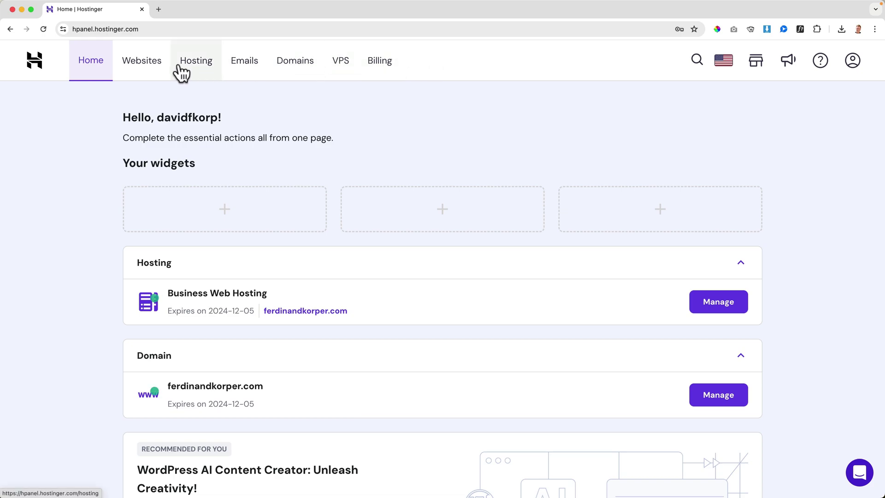
# From the Websites list, choose to add a new WordPress website.
pyautogui.click(150, 69)
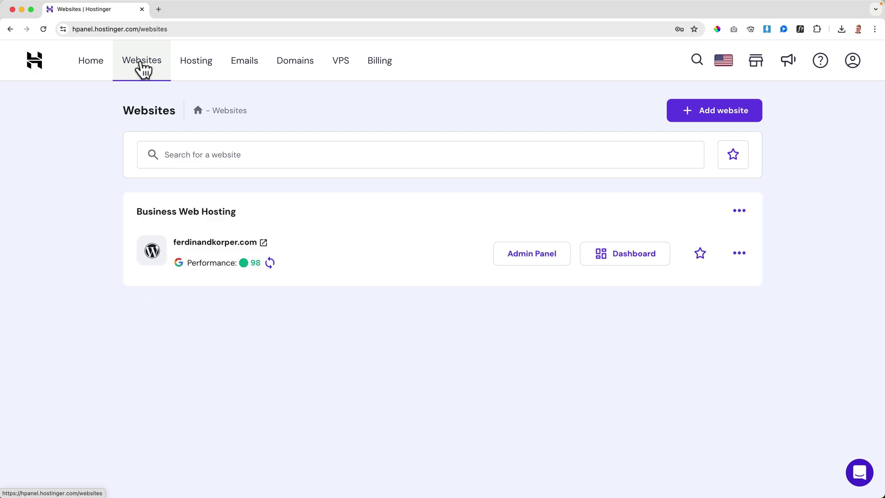
pyautogui.click(722, 121)
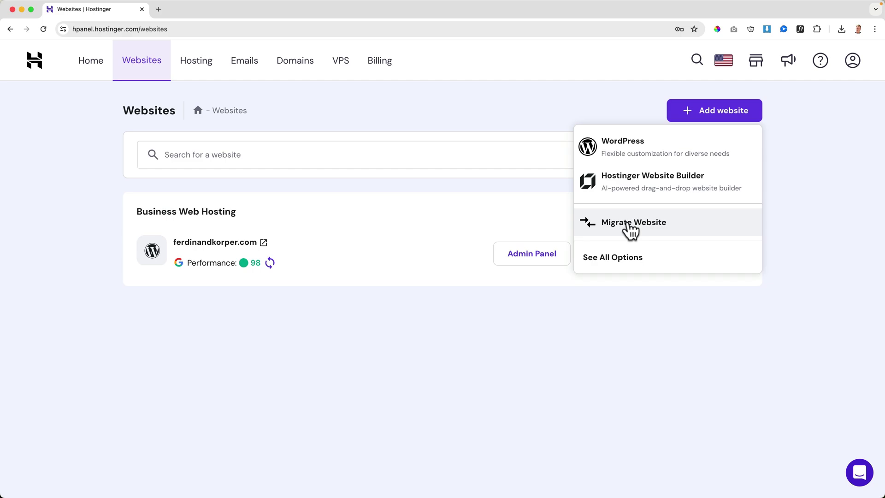
pyautogui.click(623, 147)
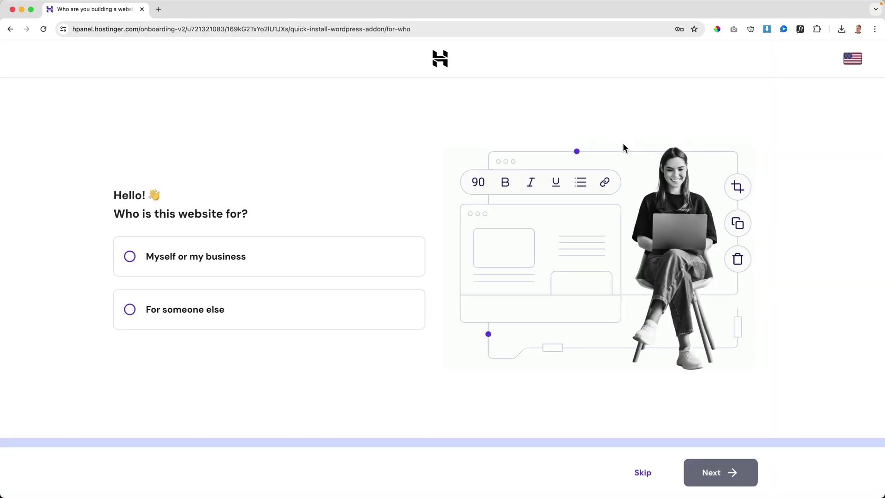
# Mark the site as for myself or my business and replace the administrator email.
pyautogui.click(185, 265)
pyautogui.click(705, 473)
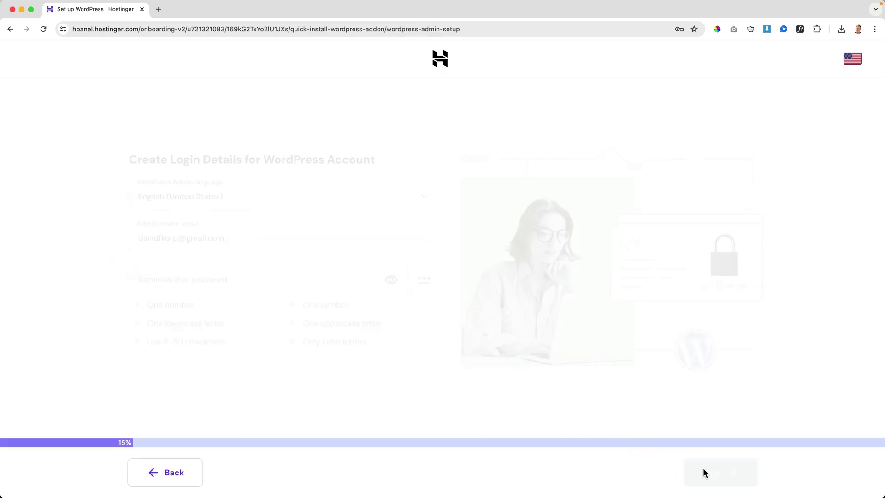
pyautogui.click(179, 229)
pyautogui.press('super+a')
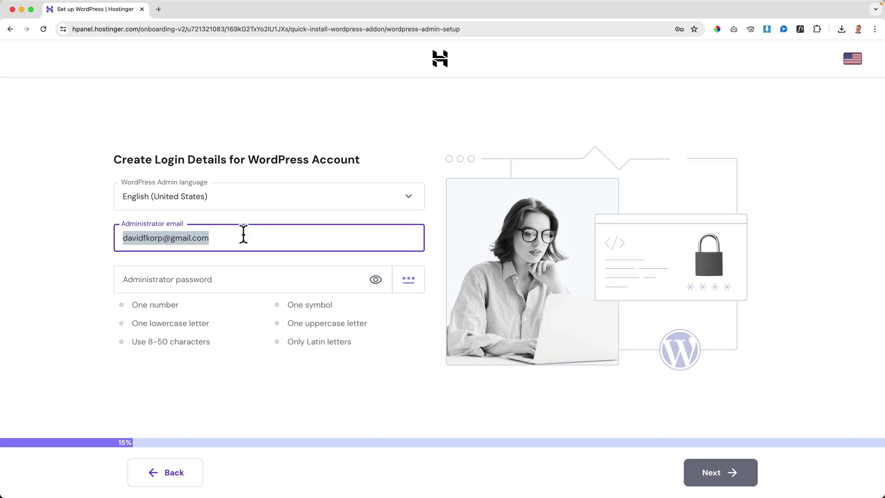
pyautogui.press('super+v')
pyautogui.press('Tab')
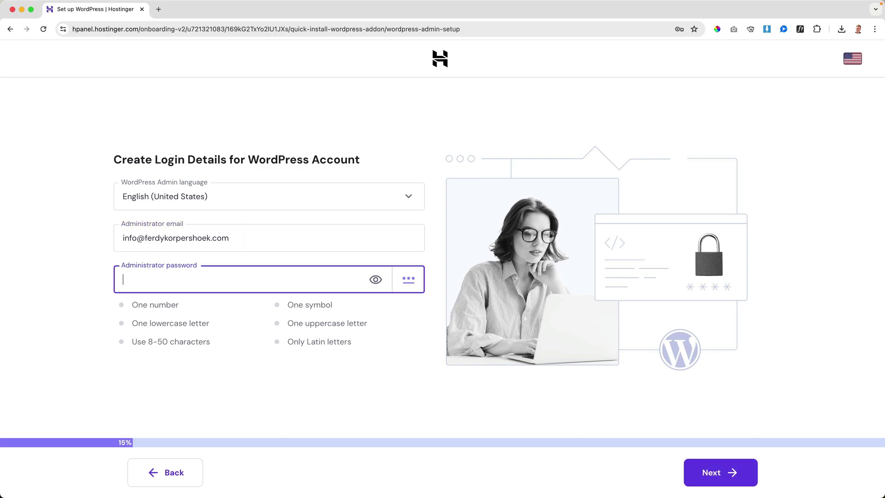
pyautogui.click(721, 483)
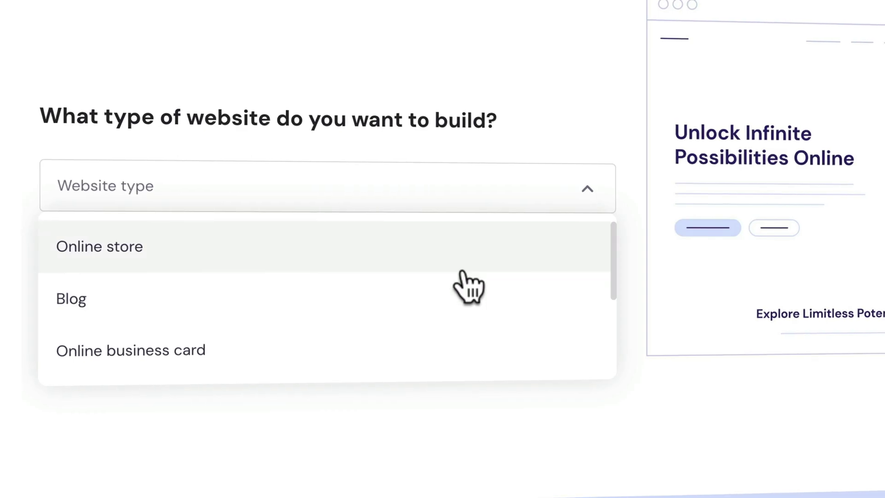
# Set the website type to Other and skip the template and plugin choices.
pyautogui.scroll(-5, 468, 286)
pyautogui.click(251, 359)
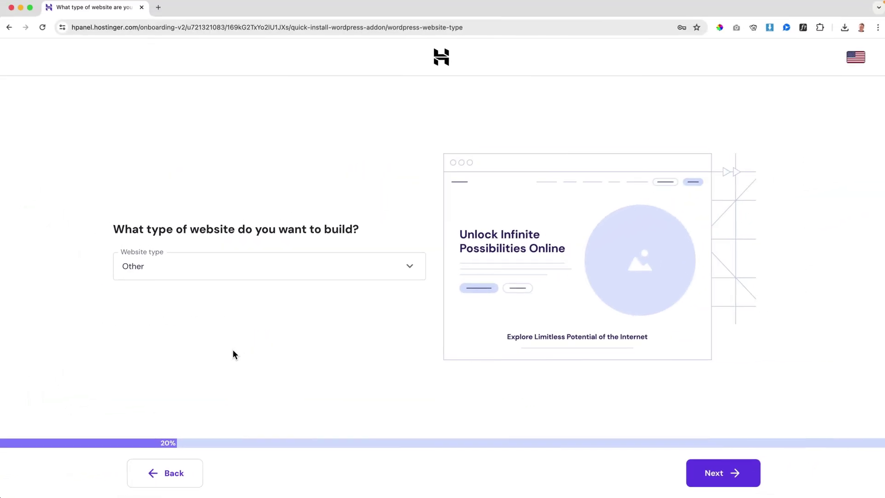
pyautogui.click(732, 480)
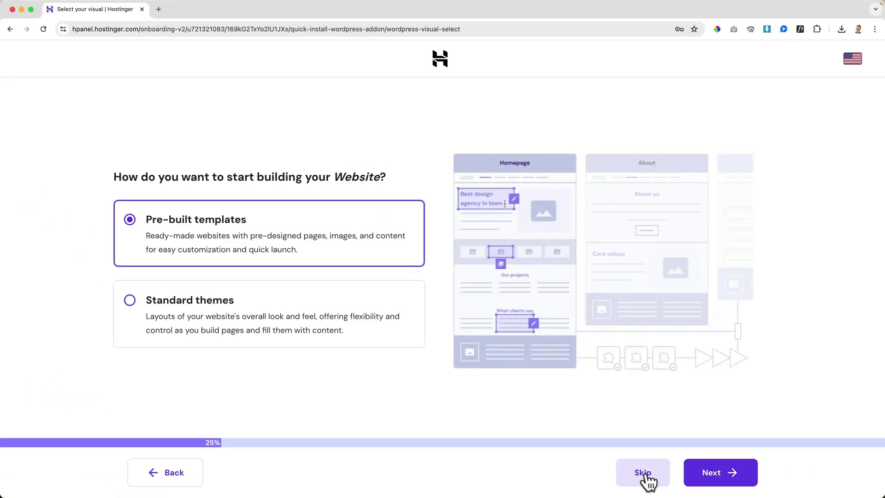
pyautogui.click(646, 475)
pyautogui.click(643, 474)
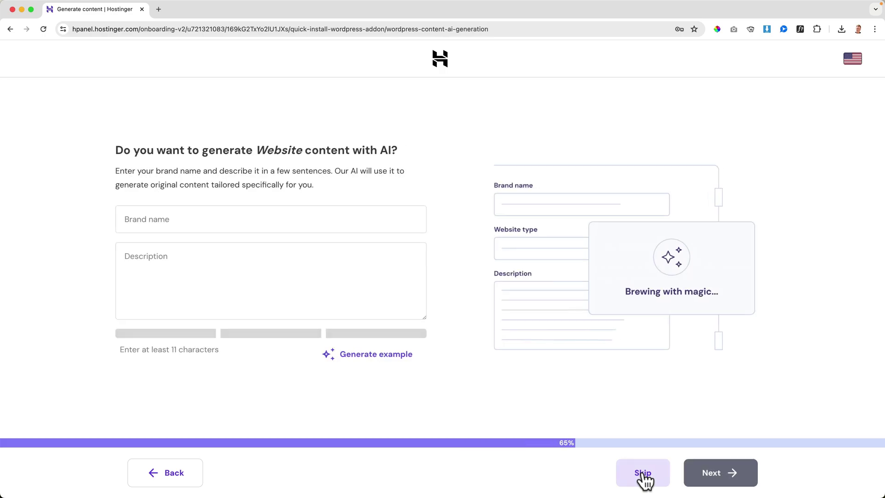
# Skip AI content, install WordPress on a temporary domain, and open its Admin Panel.
pyautogui.click(643, 473)
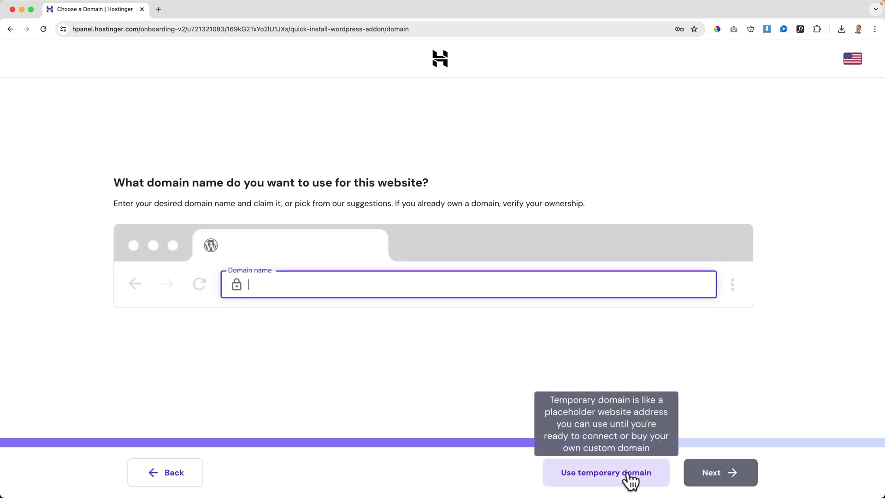
pyautogui.click(602, 479)
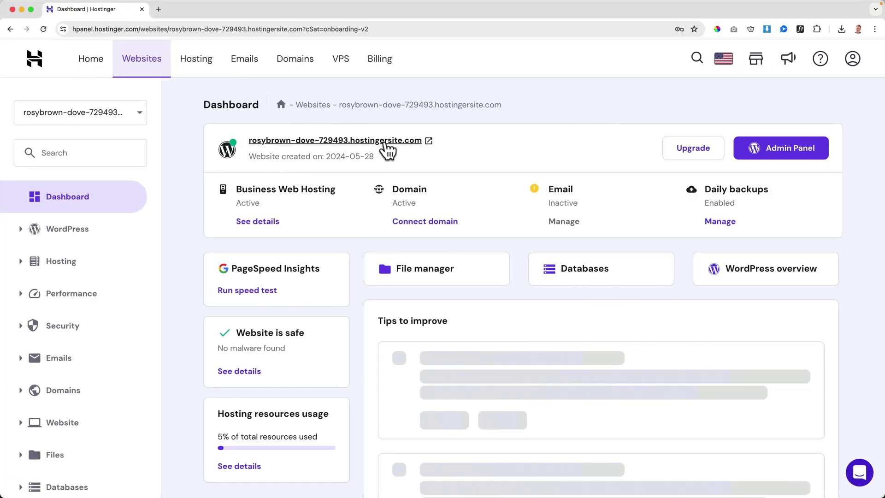
pyautogui.click(782, 156)
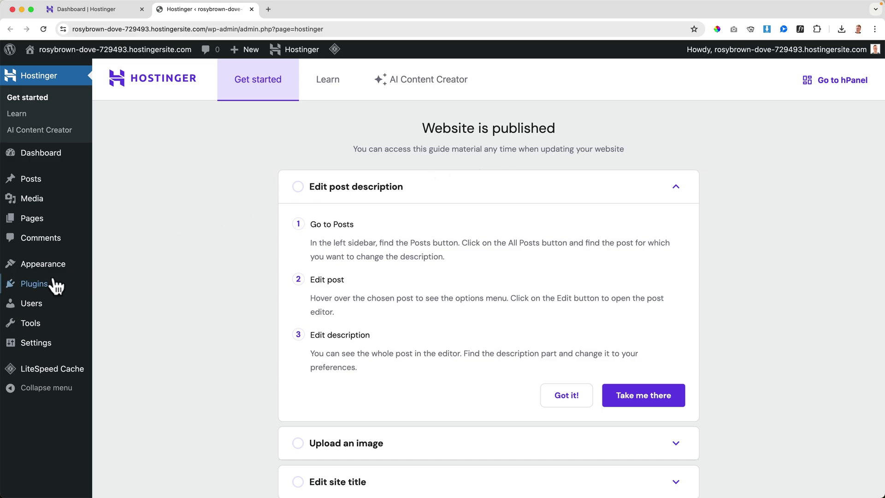
# Deactivate and permanently delete all three preinstalled plugins.
pyautogui.click(35, 285)
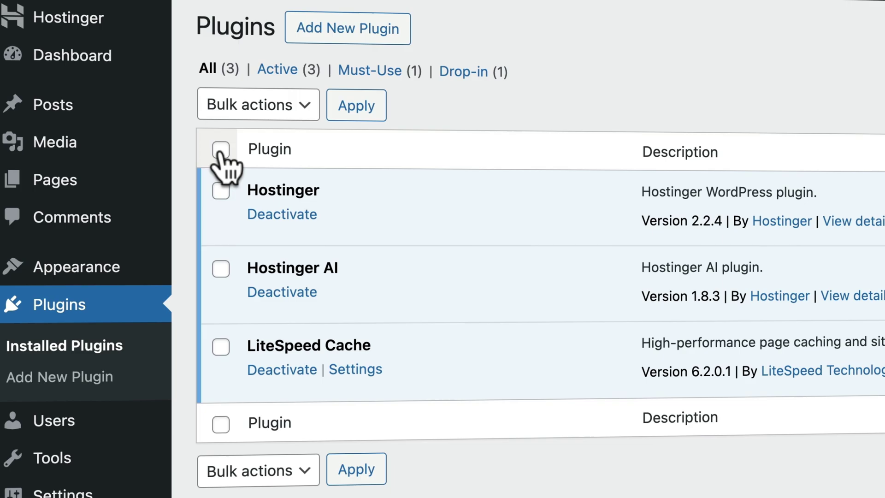
pyautogui.click(221, 149)
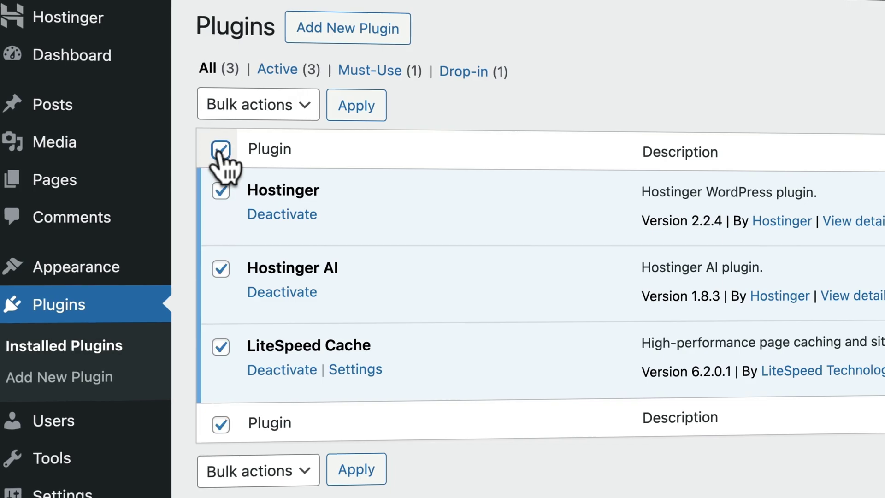
pyautogui.click(242, 110)
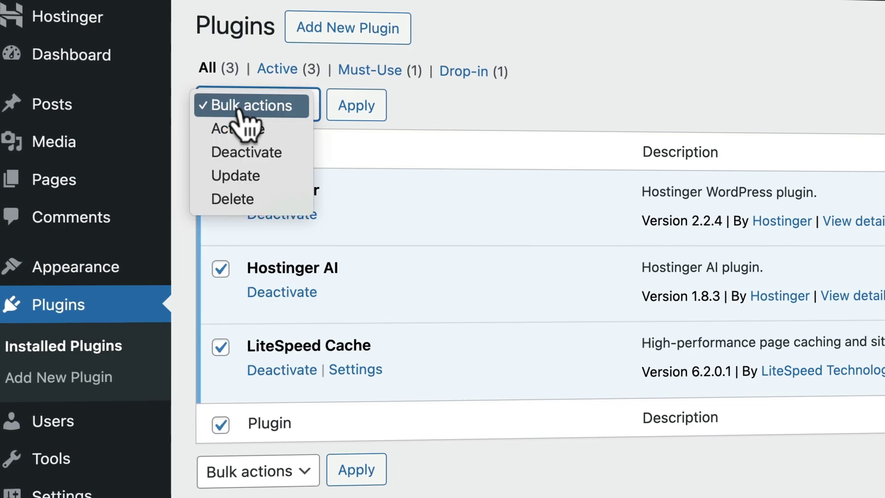
pyautogui.click(269, 152)
pyautogui.click(349, 108)
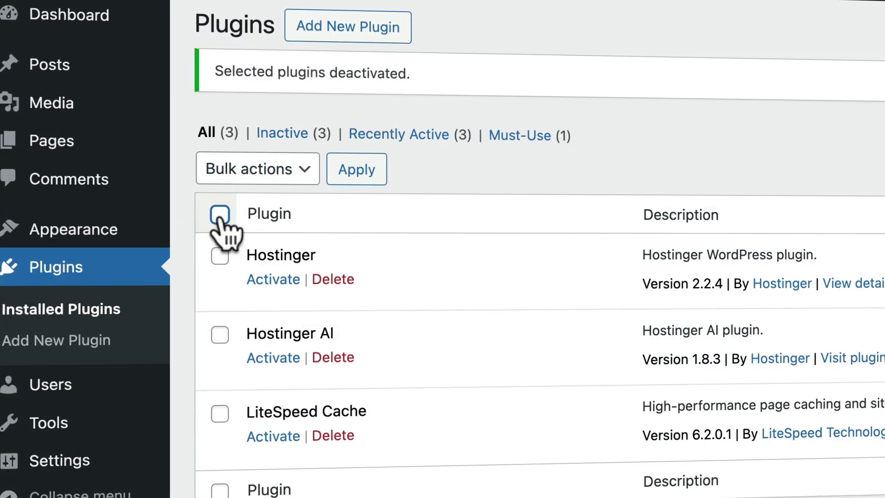
pyautogui.click(220, 214)
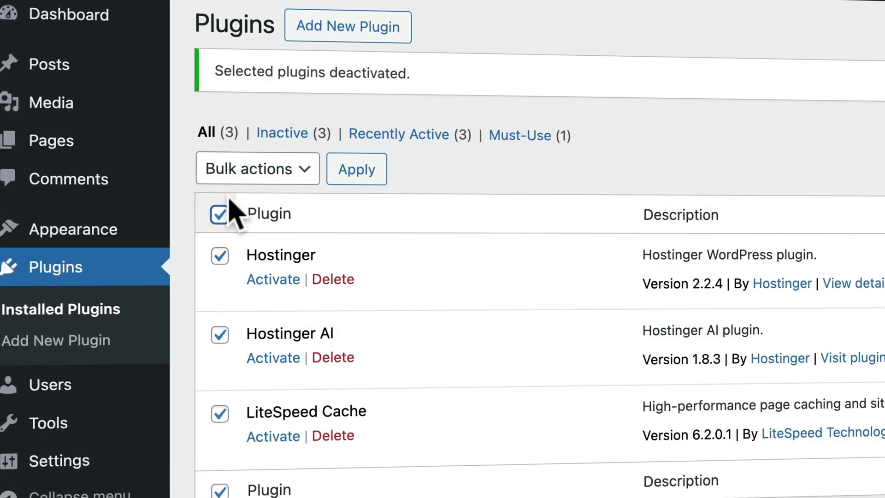
pyautogui.click(238, 170)
pyautogui.click(235, 264)
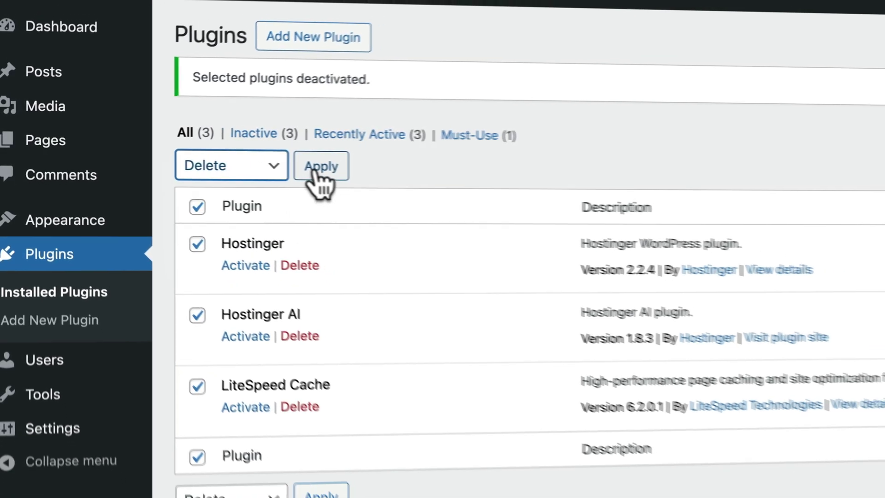
pyautogui.click(375, 171)
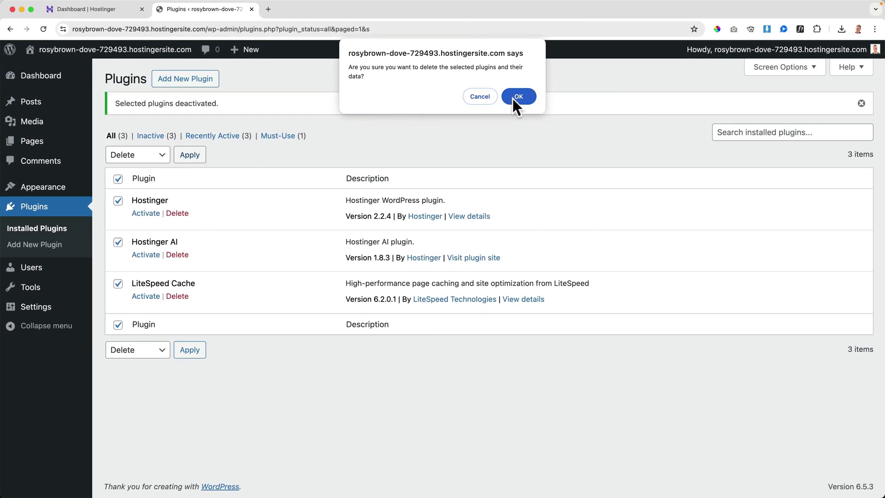
pyautogui.click(513, 98)
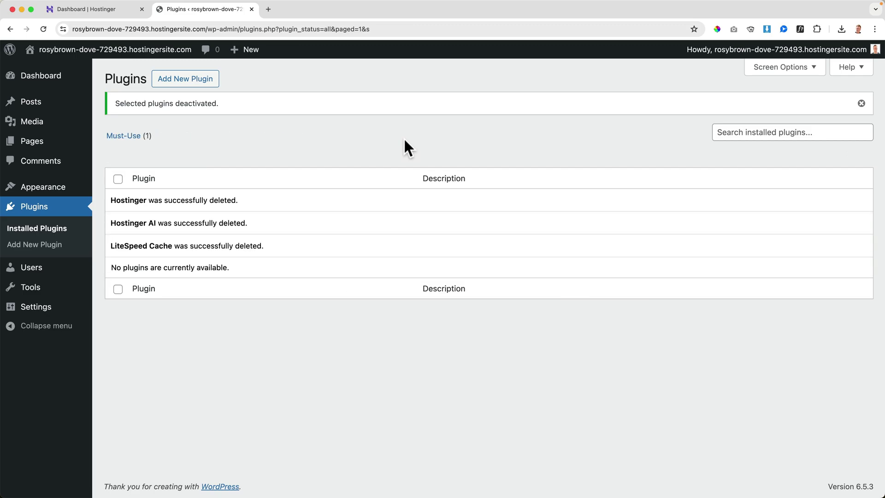
# Trash the Hello world! post and empty the posts trash.
pyautogui.click(43, 110)
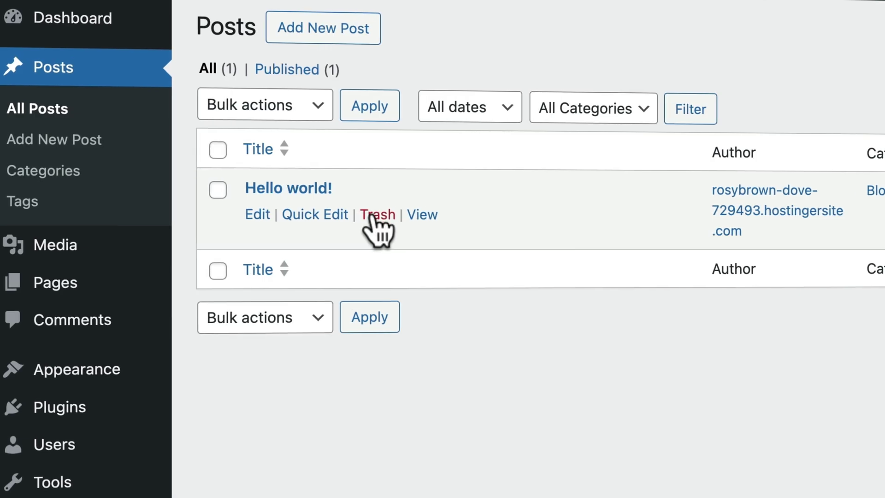
pyautogui.click(356, 213)
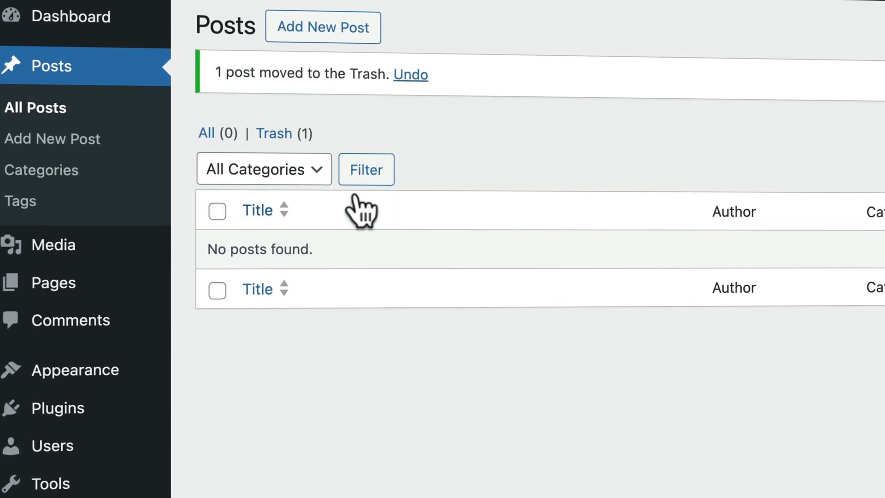
pyautogui.click(281, 135)
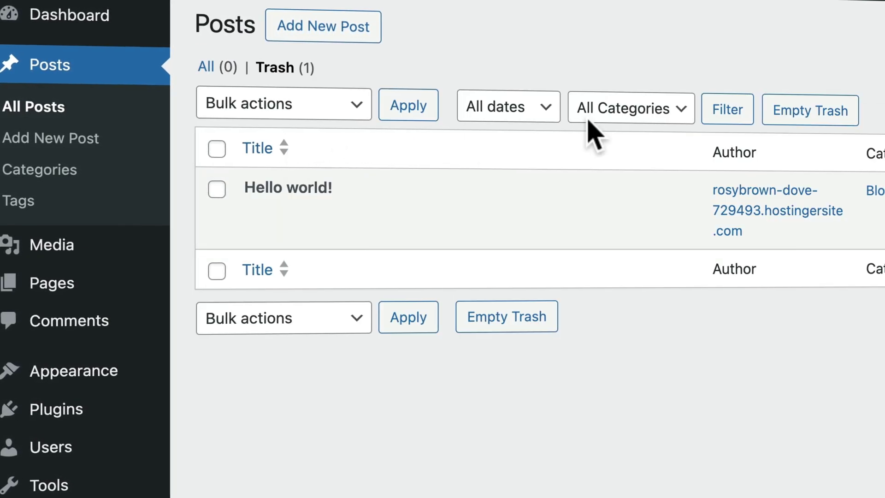
pyautogui.click(802, 115)
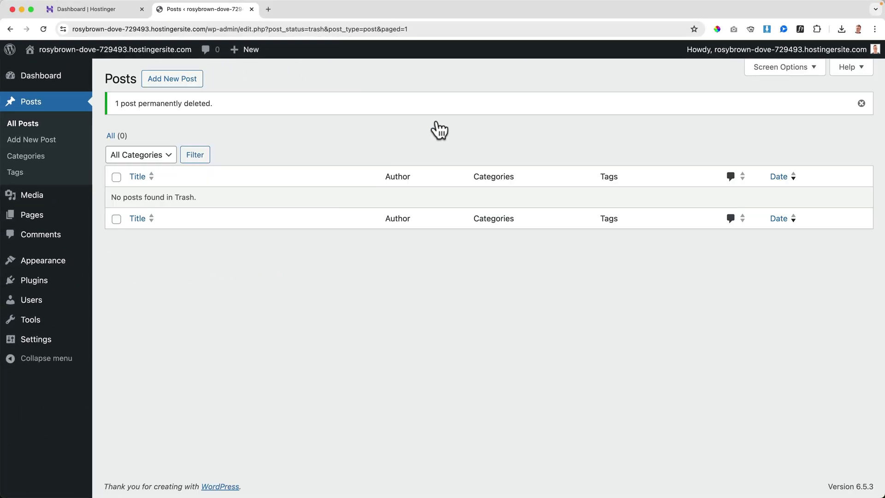
# Trash the Privacy Policy page and permanently delete it from the trash.
pyautogui.click(52, 216)
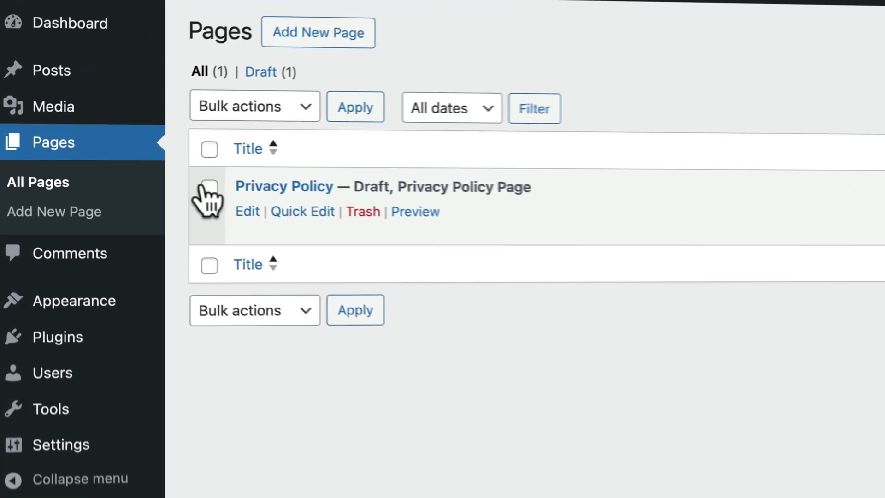
pyautogui.click(209, 148)
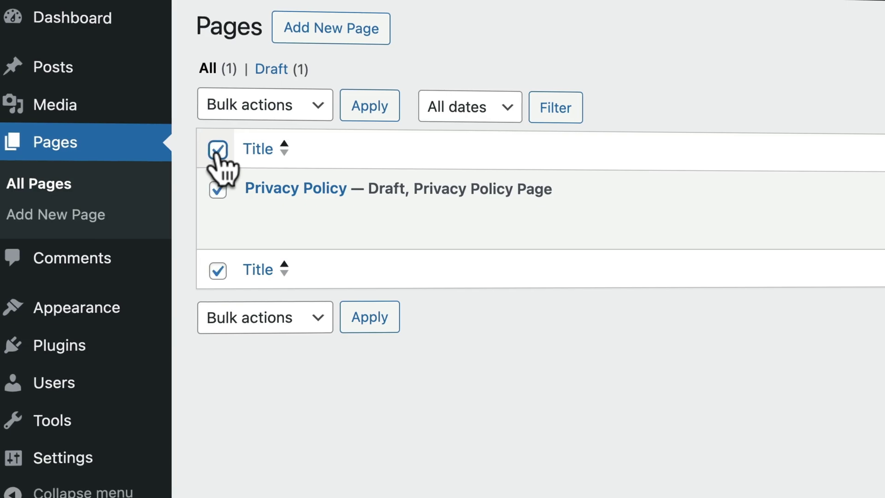
pyautogui.click(245, 107)
pyautogui.click(255, 153)
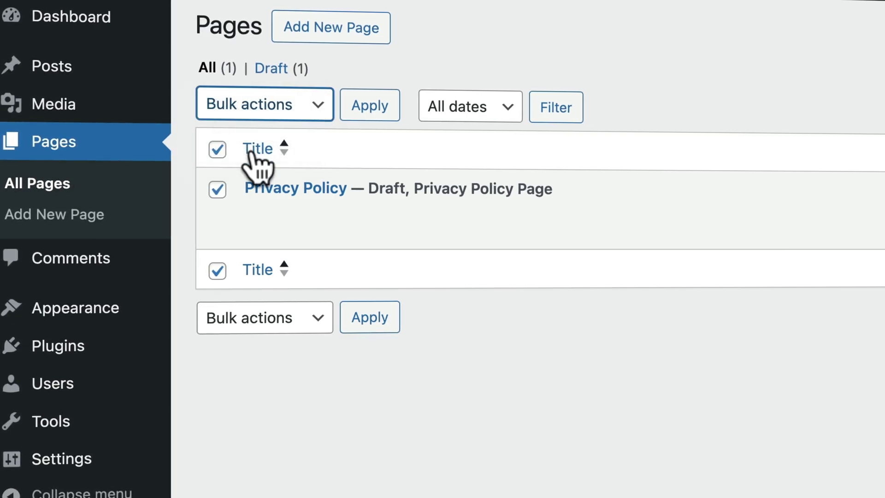
pyautogui.click(374, 109)
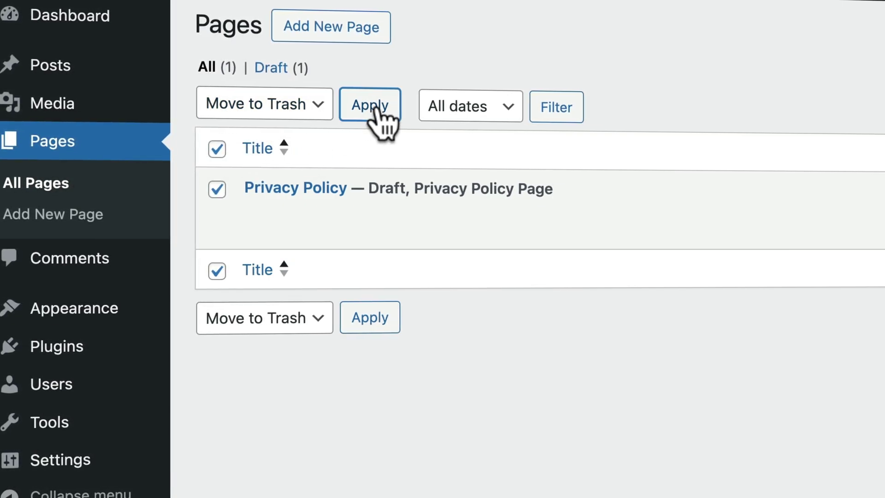
pyautogui.click(290, 134)
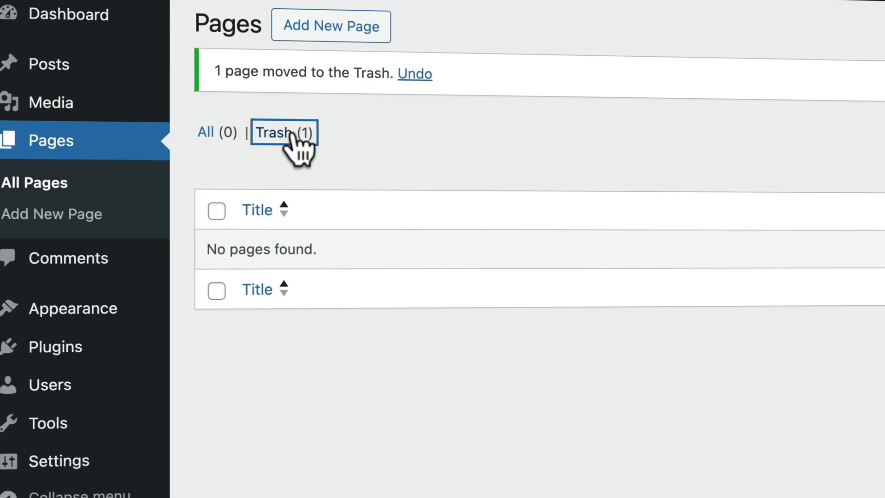
pyautogui.click(664, 112)
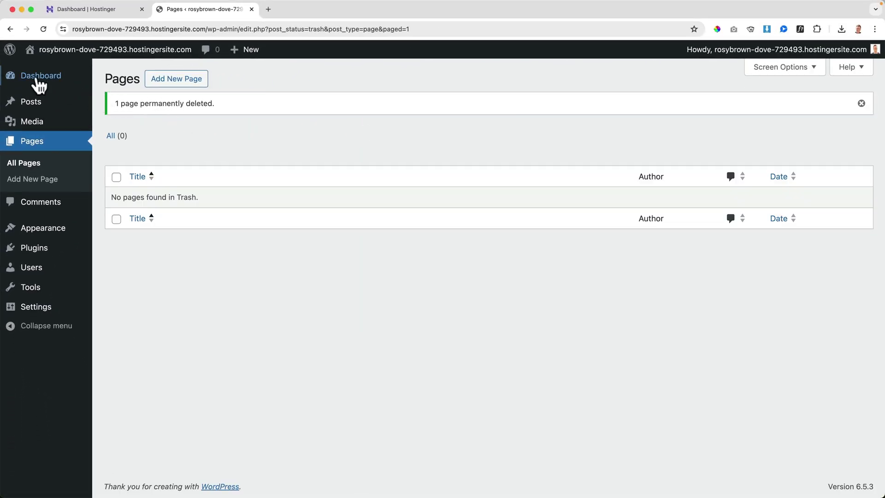
# Dismiss the Welcome panel and collapse the Site Health, At a Glance, Activity, Quick Draft and Events boxes.
pyautogui.moveTo(41, 84)
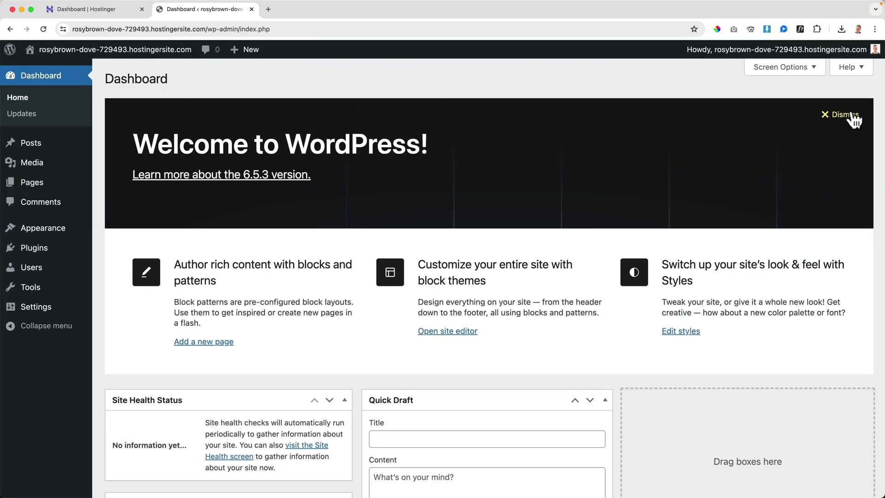
pyautogui.click(851, 115)
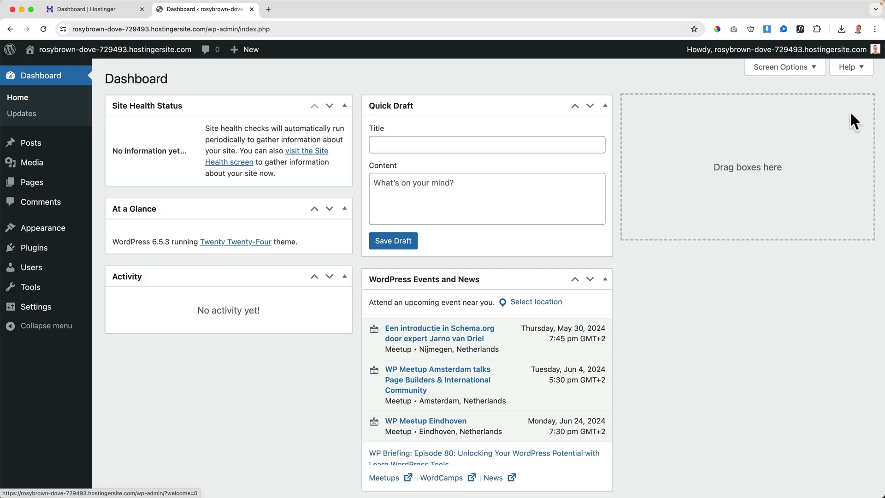
pyautogui.click(345, 106)
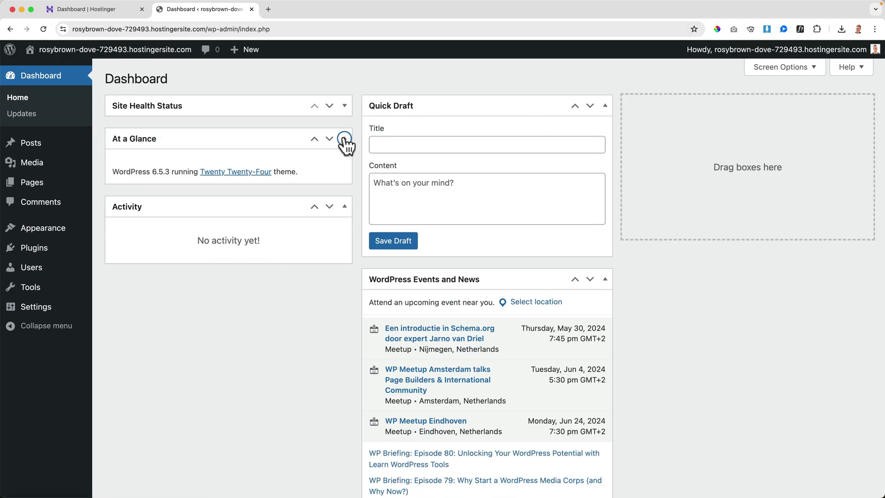
pyautogui.click(345, 138)
pyautogui.click(345, 172)
pyautogui.click(605, 106)
pyautogui.click(605, 139)
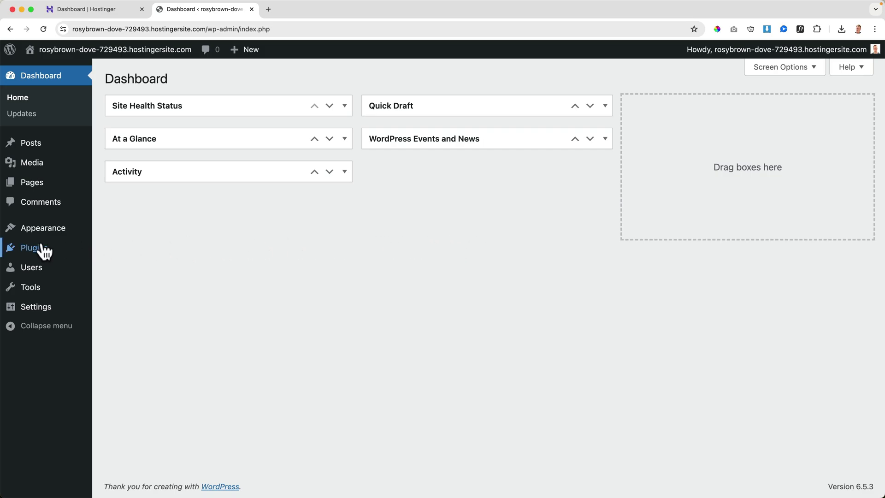
pyautogui.moveTo(44, 251)
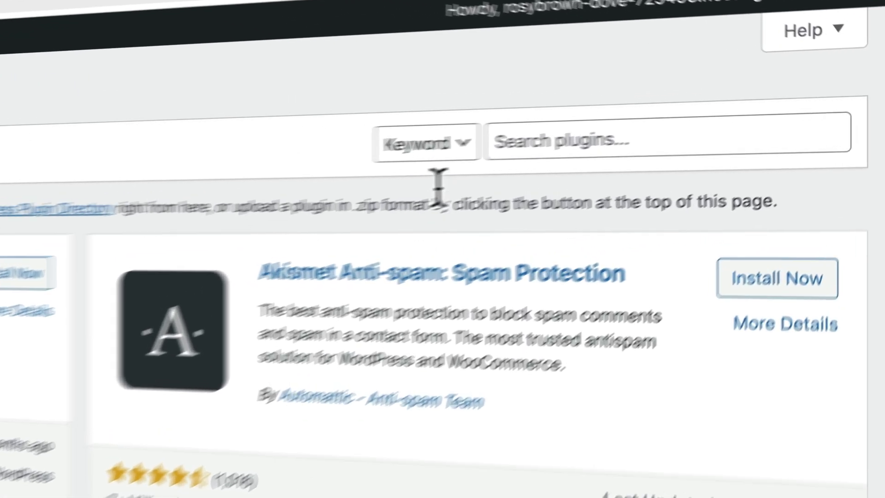
# Search 'all in one wp migration', then install, activate and refresh the All-in-One WP Migration plugin.
pyautogui.click(719, 112)
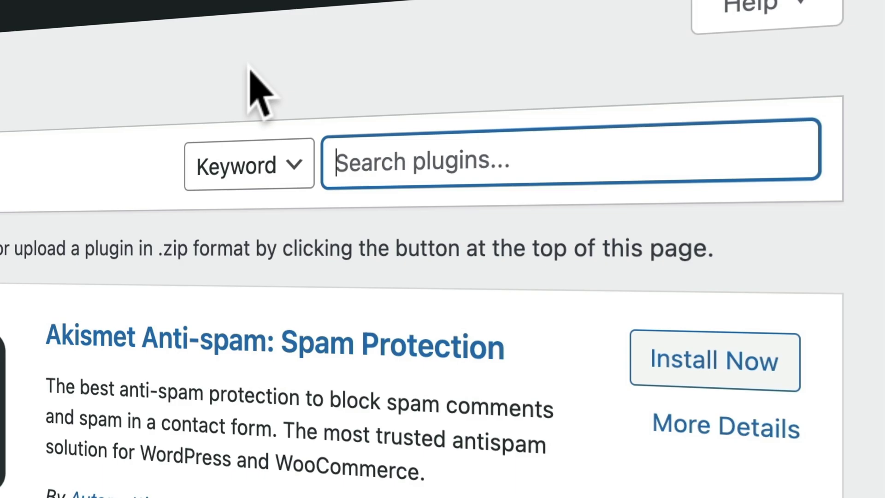
pyautogui.write('all in one wp mi')
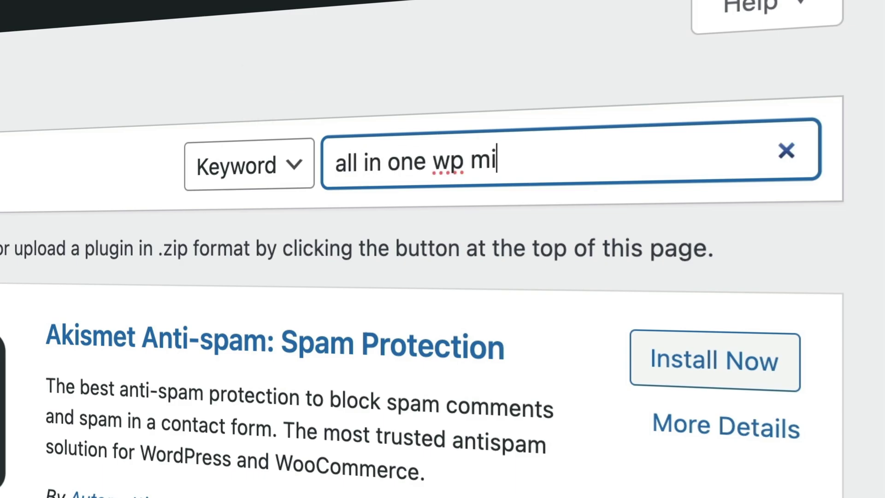
pyautogui.write('gration')
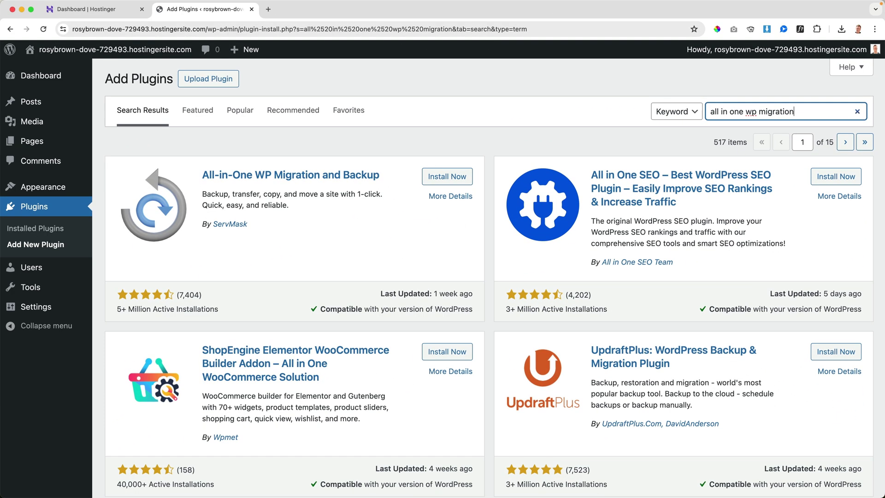
pyautogui.click(445, 180)
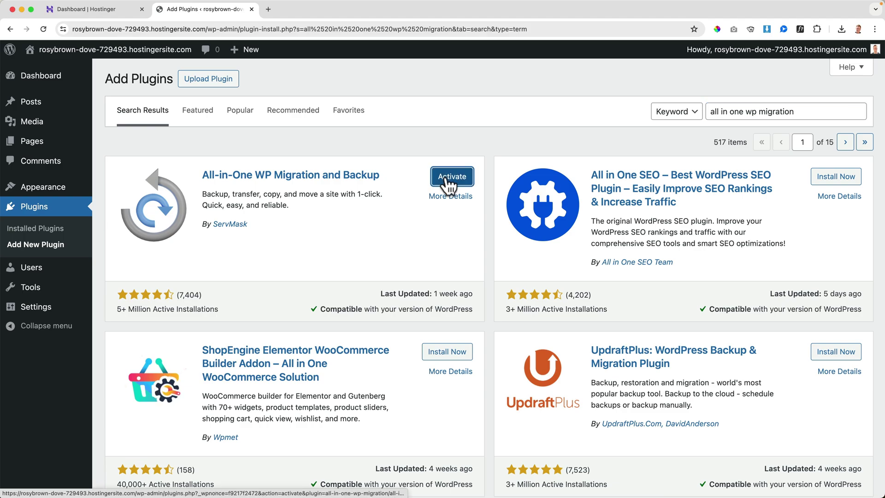
pyautogui.click(447, 180)
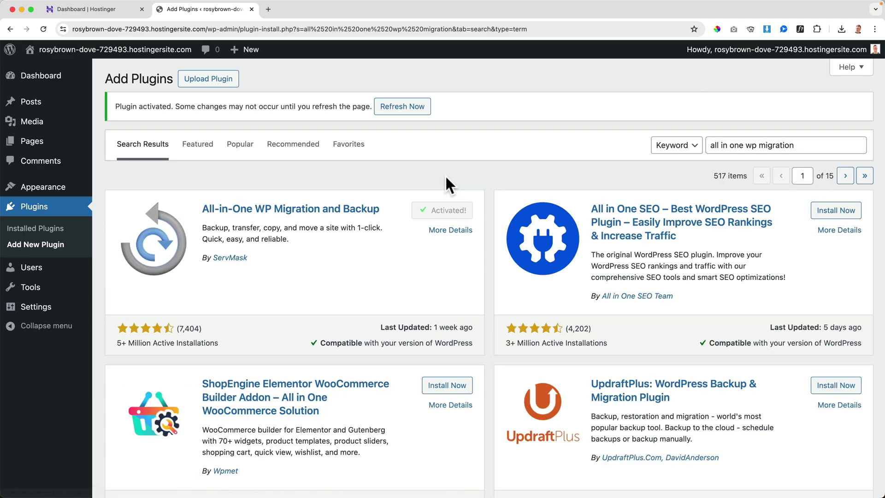
pyautogui.click(406, 108)
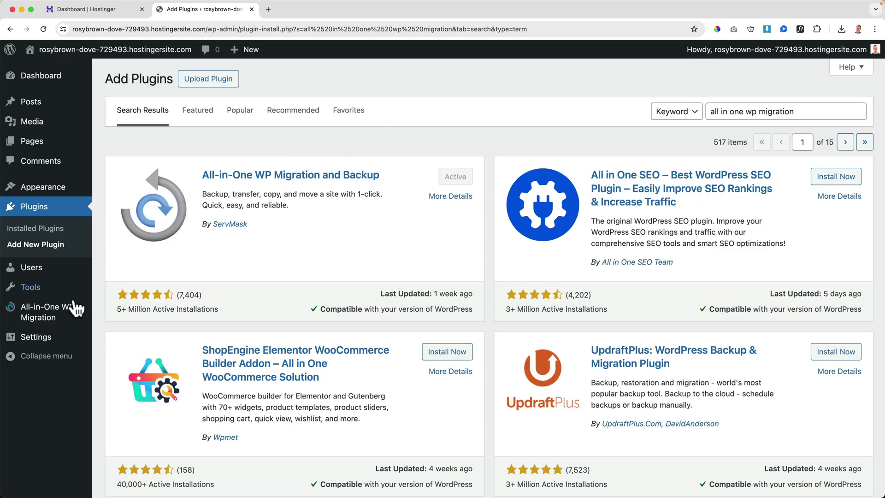
pyautogui.moveTo(58, 320)
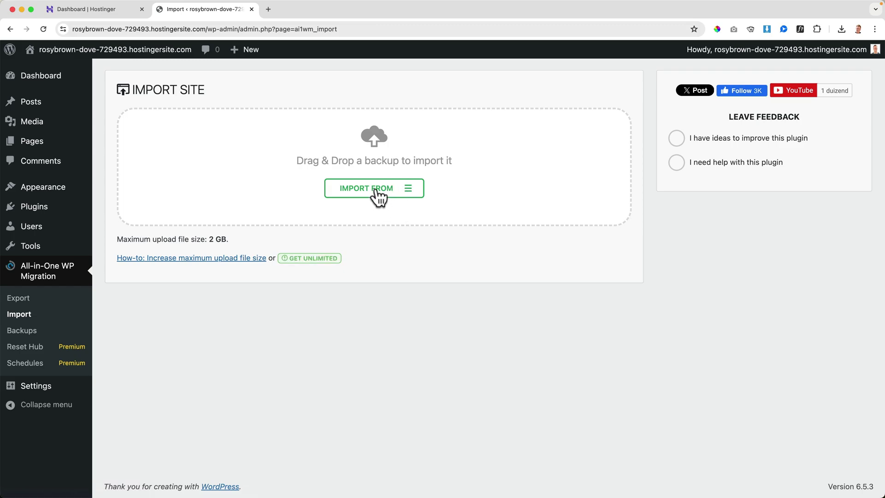
pyautogui.click(420, 196)
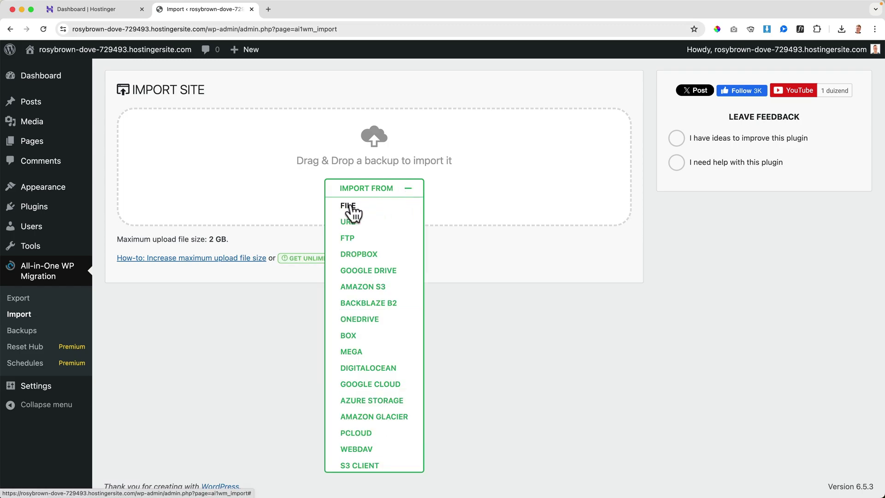
pyautogui.click(350, 205)
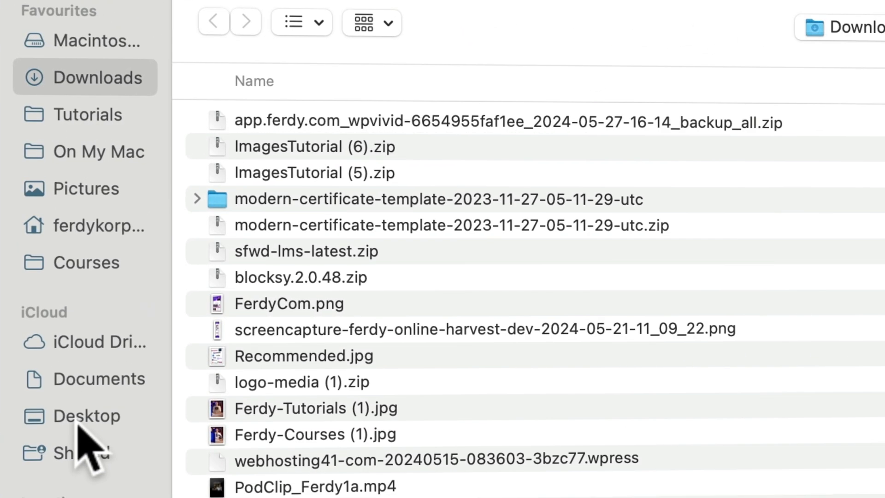
pyautogui.click(174, 218)
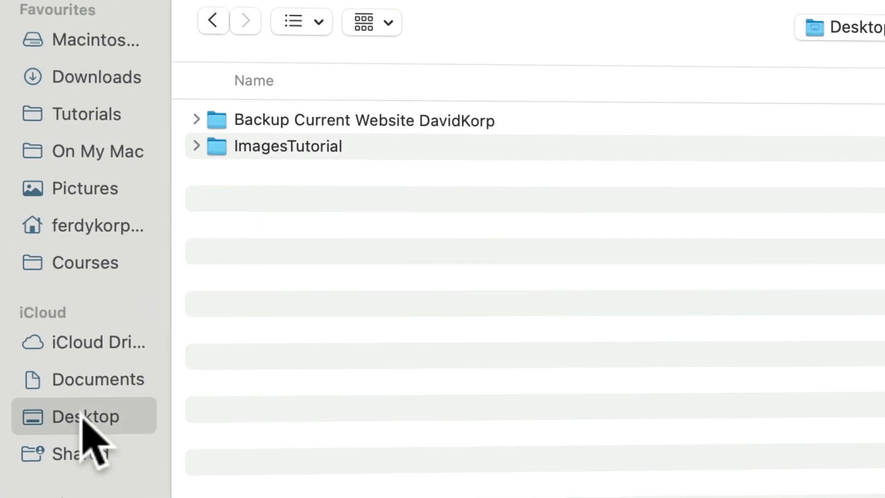
pyautogui.doubleClick(397, 119)
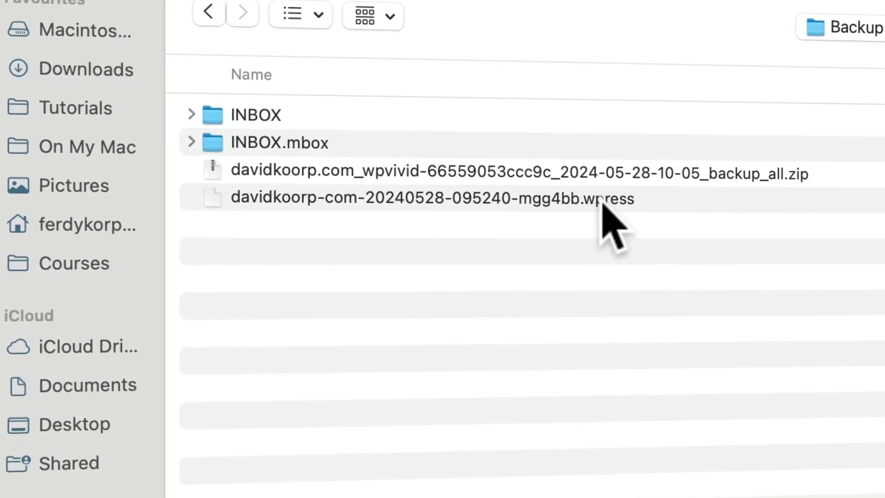
pyautogui.click(601, 201)
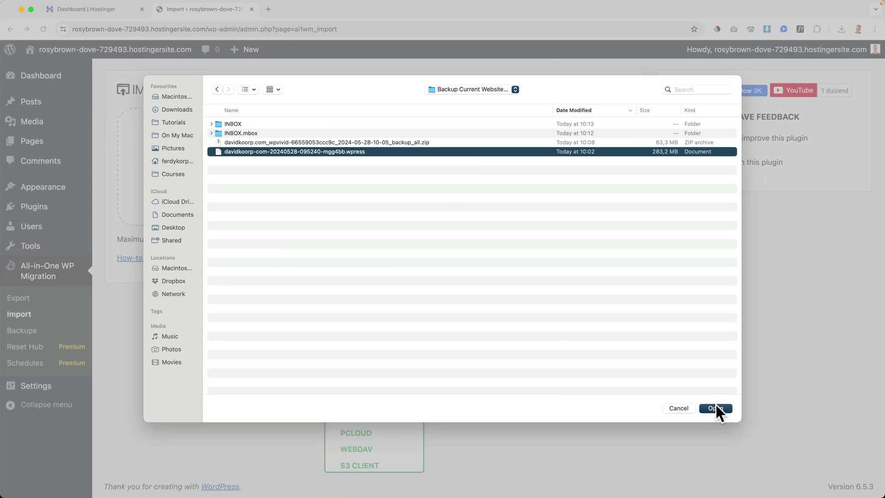
pyautogui.click(716, 405)
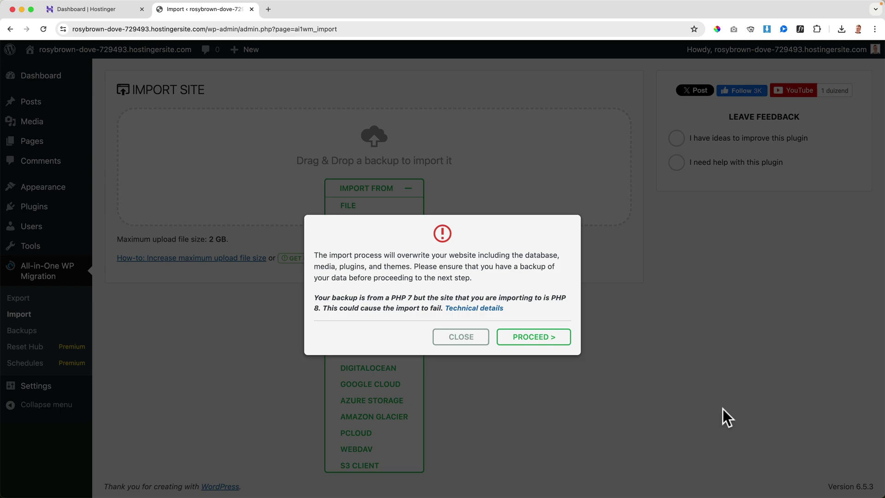
pyautogui.click(540, 340)
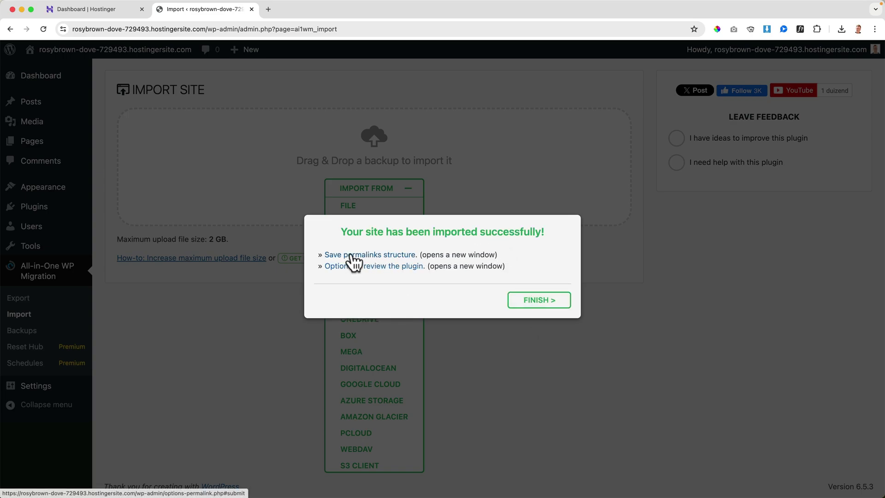
# Follow 'Save permalinks structure' and enter the original admin username and password on the login page.
pyautogui.click(370, 258)
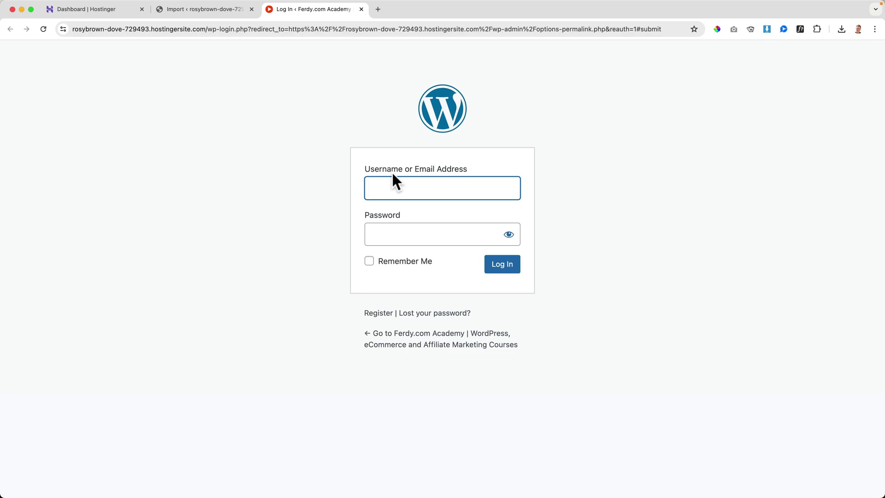
pyautogui.write('FerdyKorp')
pyautogui.press('Tab')
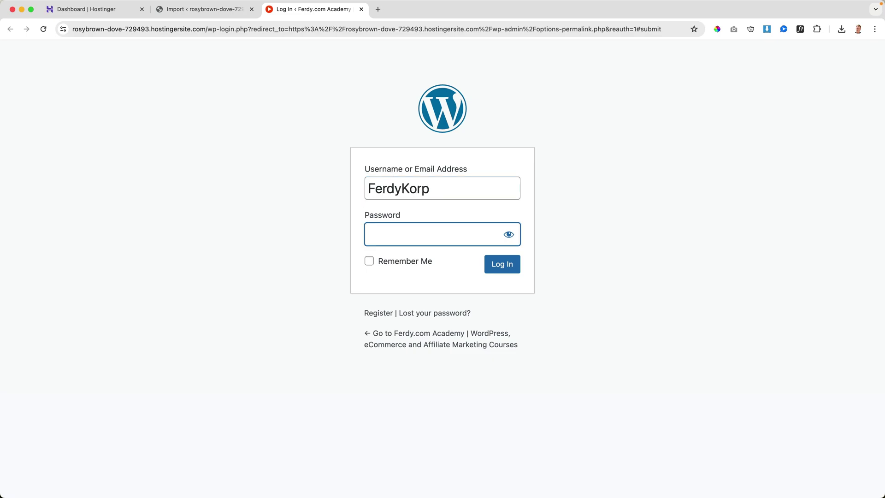
pyautogui.press('super+v')
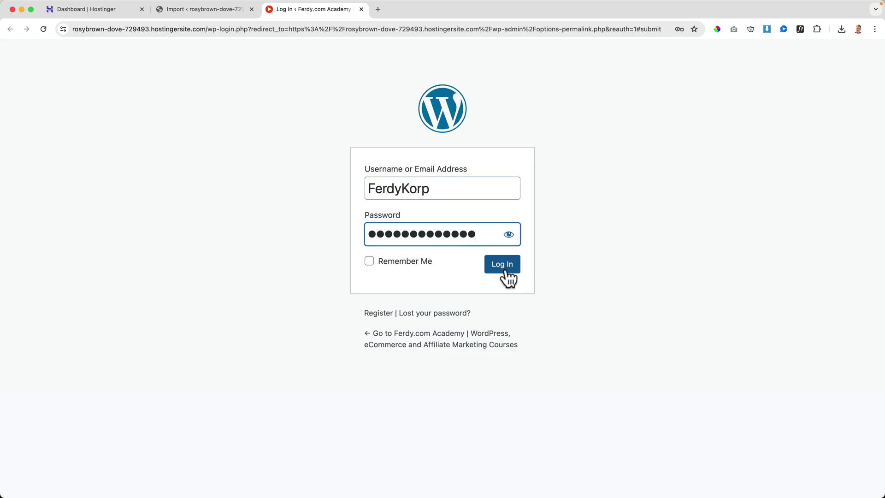
# Log in, save the login in Chrome, and save the Post name permalink structure.
pyautogui.click(506, 264)
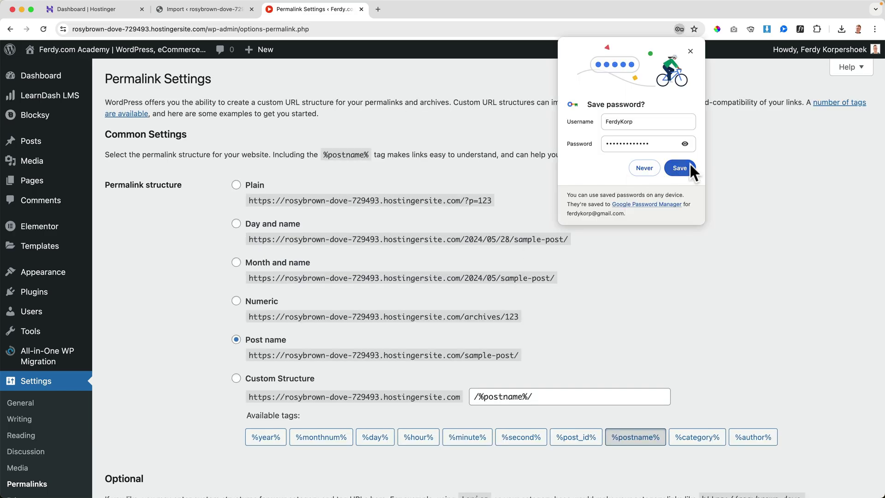
pyautogui.click(689, 165)
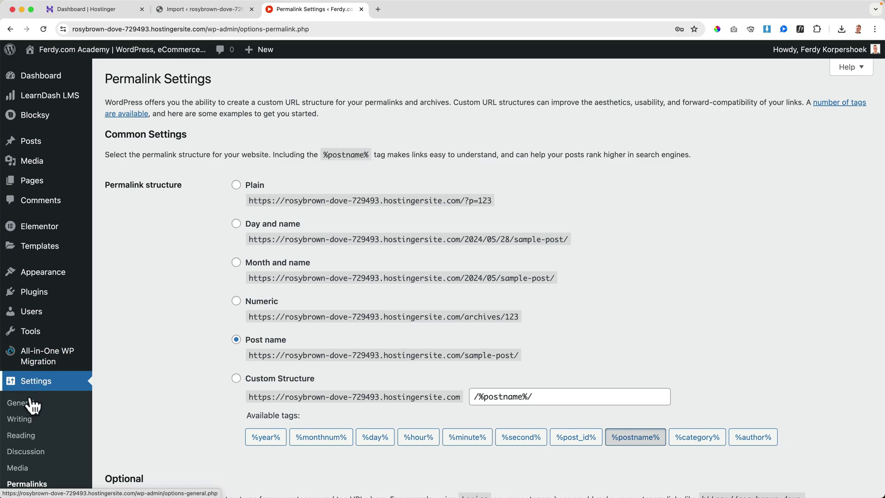
pyautogui.click(33, 485)
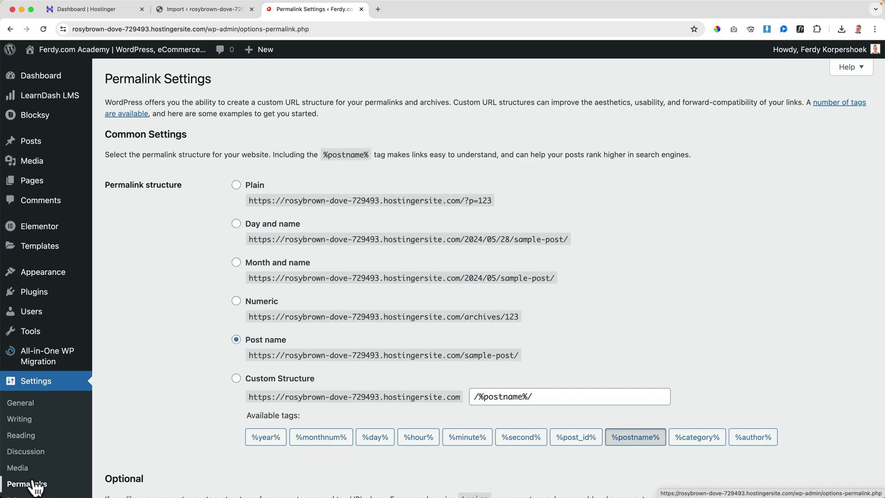
pyautogui.scroll(-15, 160, 352)
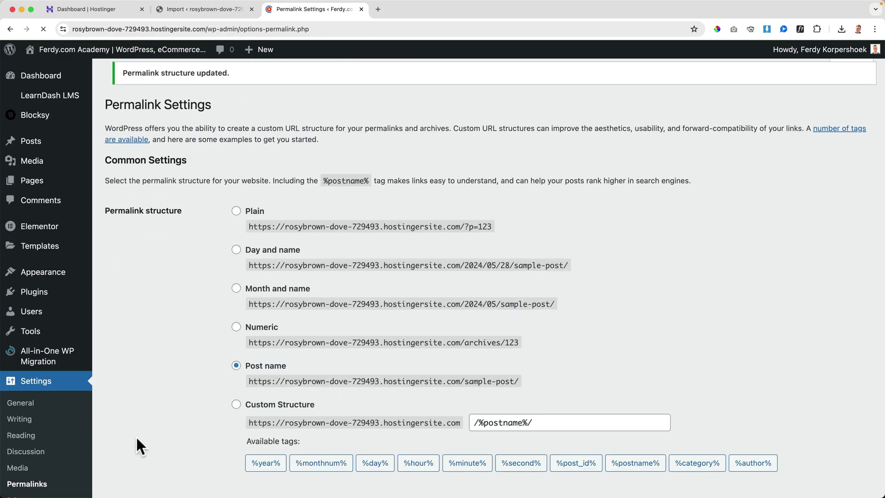
pyautogui.scroll(-15, 148, 391)
pyautogui.scroll(-2, 146, 408)
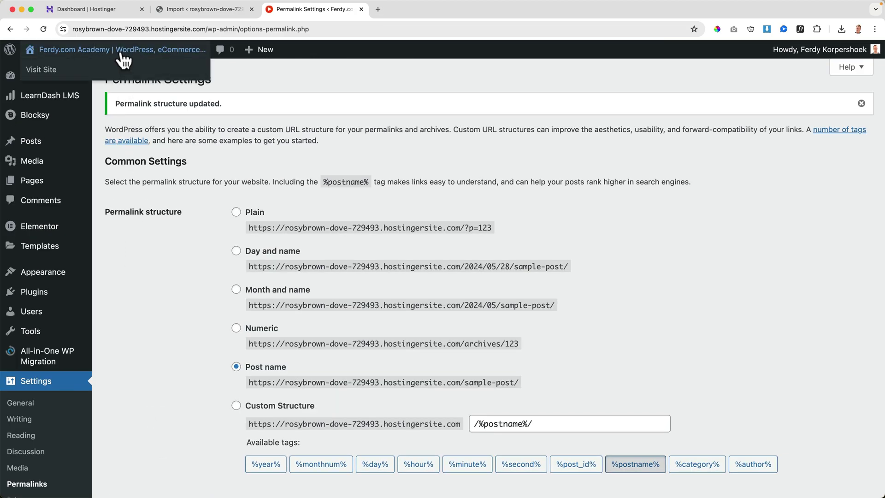
# Visit the migrated site's front end and scroll its profile page showing 2 courses, 1 completed.
pyautogui.scroll(-1, 124, 57)
pyautogui.click(122, 51)
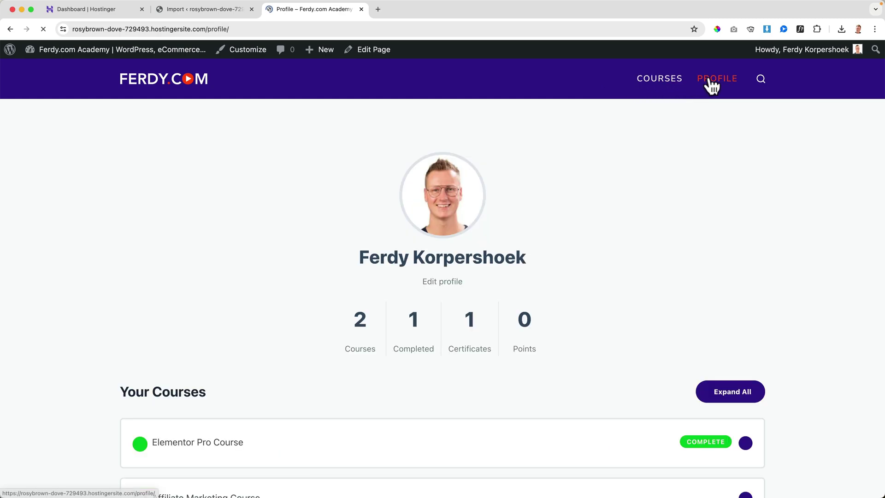
pyautogui.scroll(-2, 584, 189)
pyautogui.scroll(2, 584, 182)
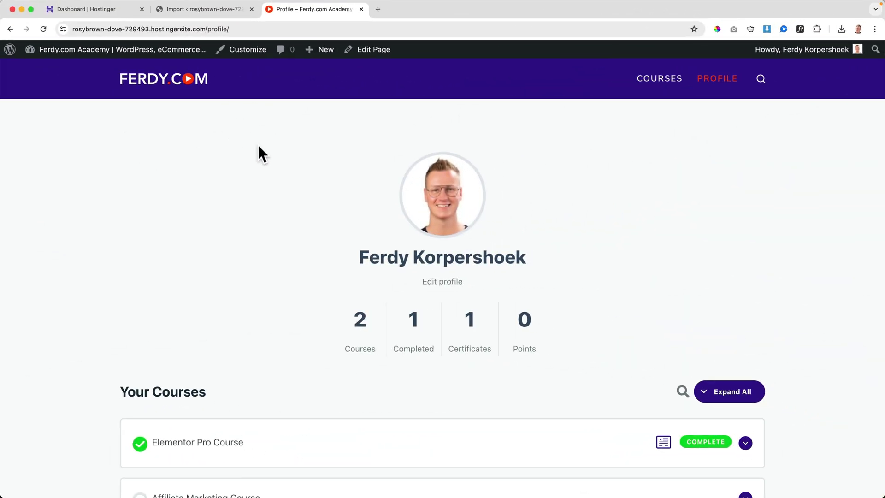
# Nudge Blocksy's Maximum Site Width to 1121 and back to 1120 px, publish, and exit the customizer.
pyautogui.click(243, 52)
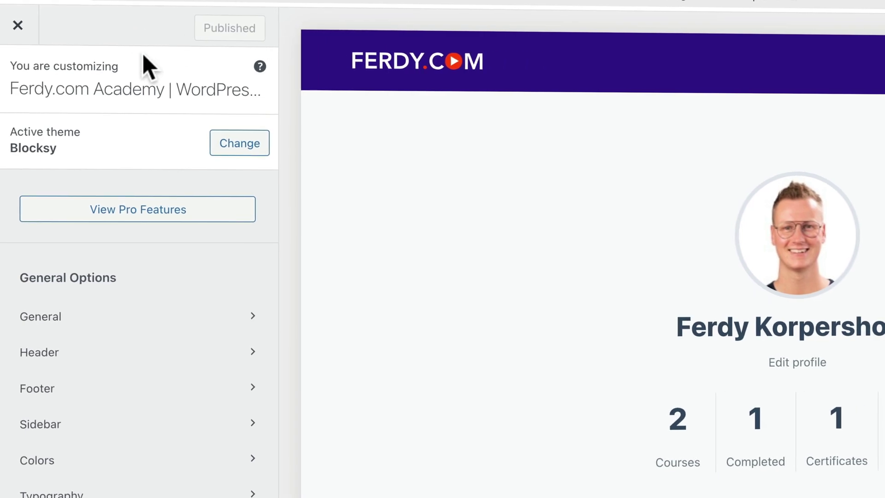
pyautogui.click(116, 322)
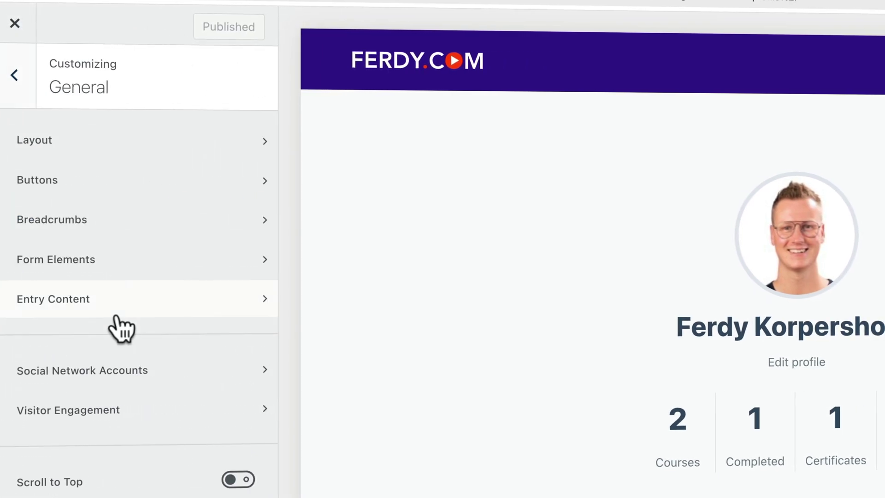
pyautogui.click(76, 146)
pyautogui.click(199, 170)
pyautogui.press('Up')
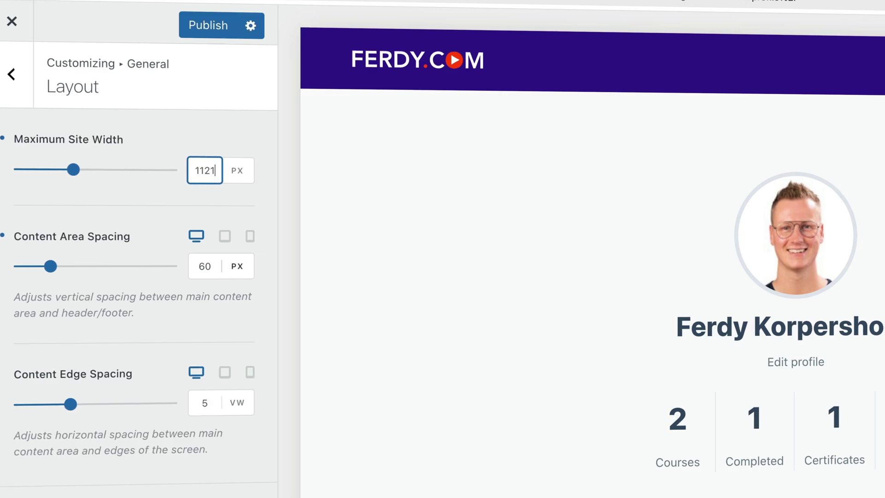
pyautogui.press('Down')
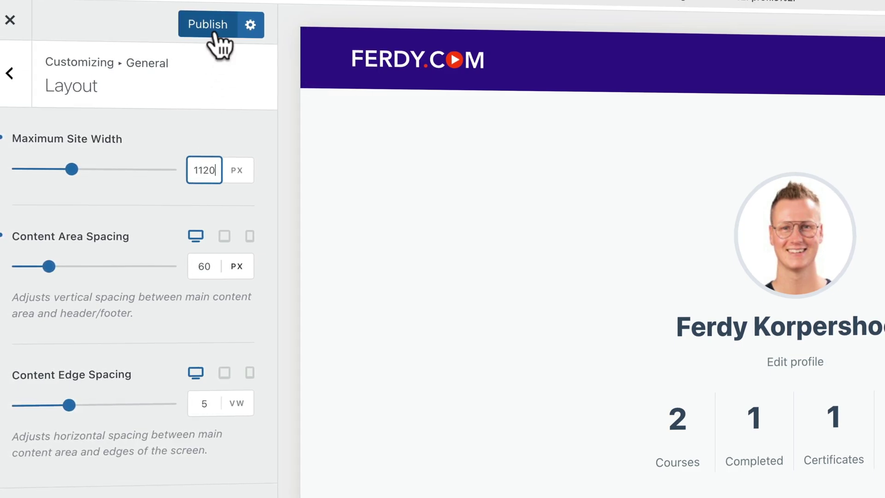
pyautogui.click(215, 30)
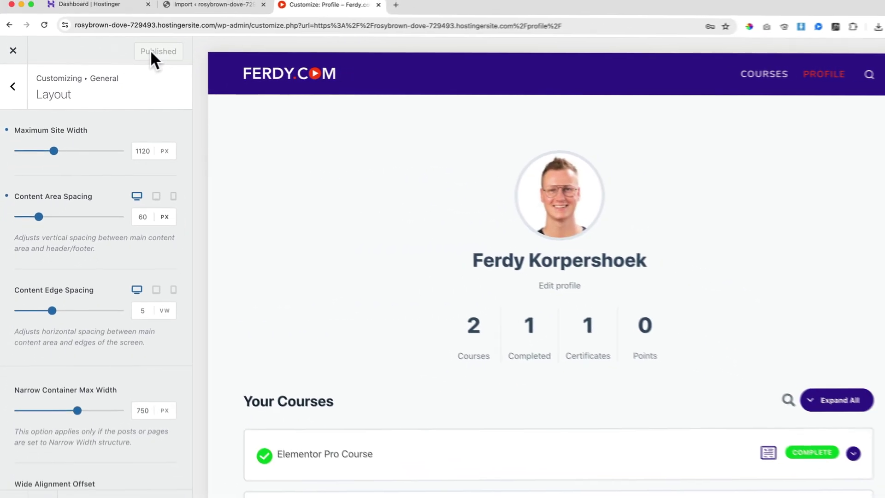
pyautogui.click(14, 55)
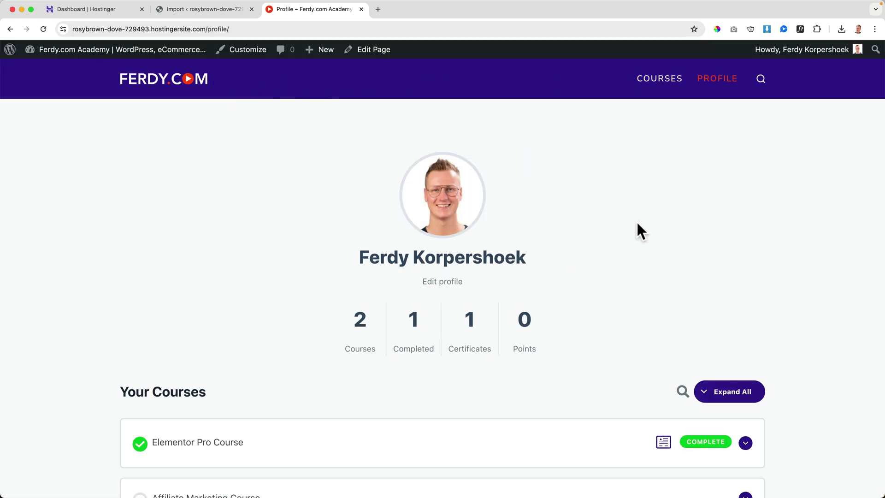
# Dismiss the import message, then search 'wpvivid' and install and activate the WPvivid plugin.
pyautogui.click(192, 10)
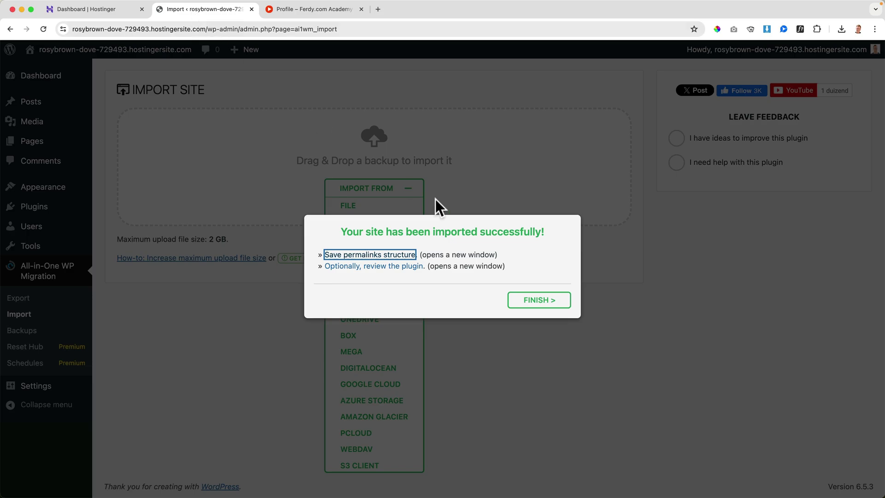
pyautogui.click(523, 300)
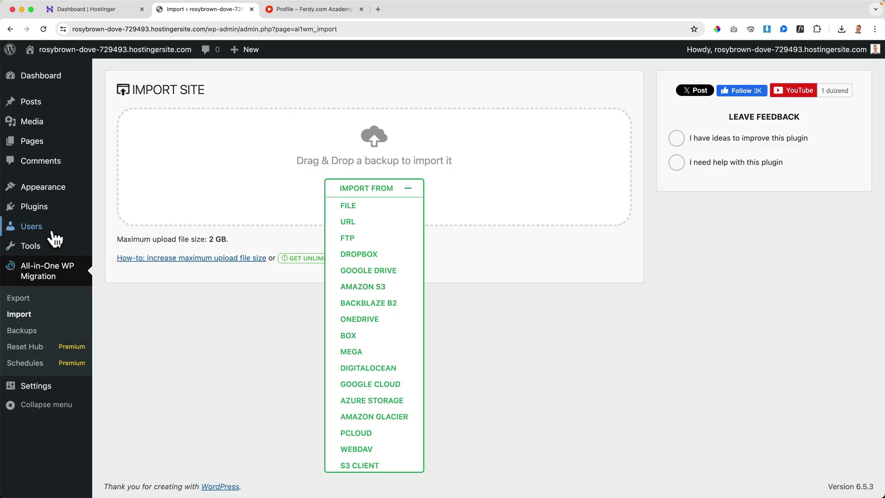
pyautogui.click(48, 214)
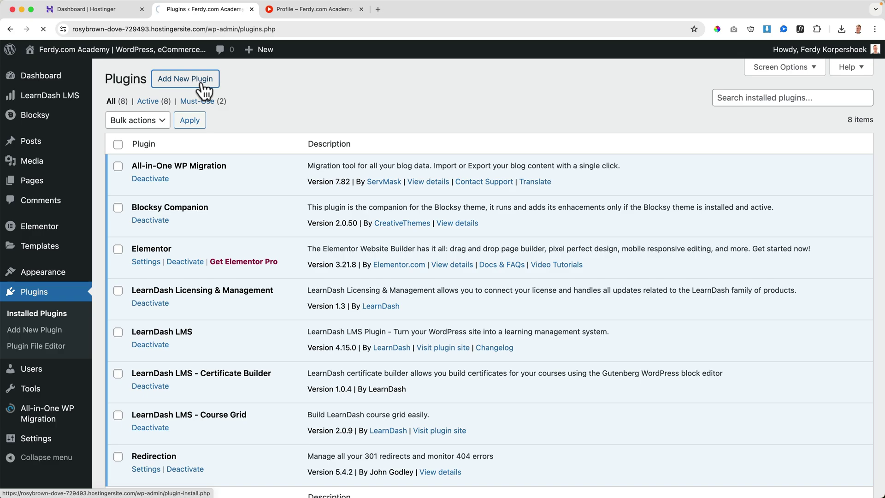
pyautogui.click(204, 90)
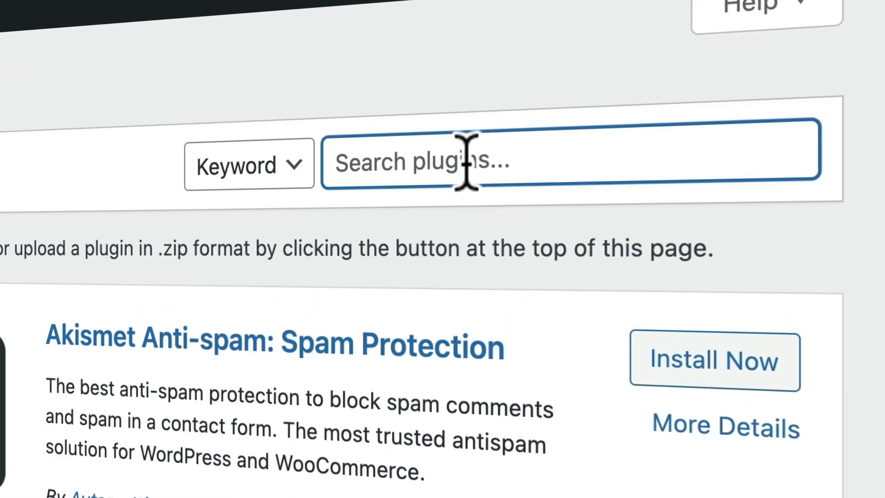
pyautogui.write('wpvivid')
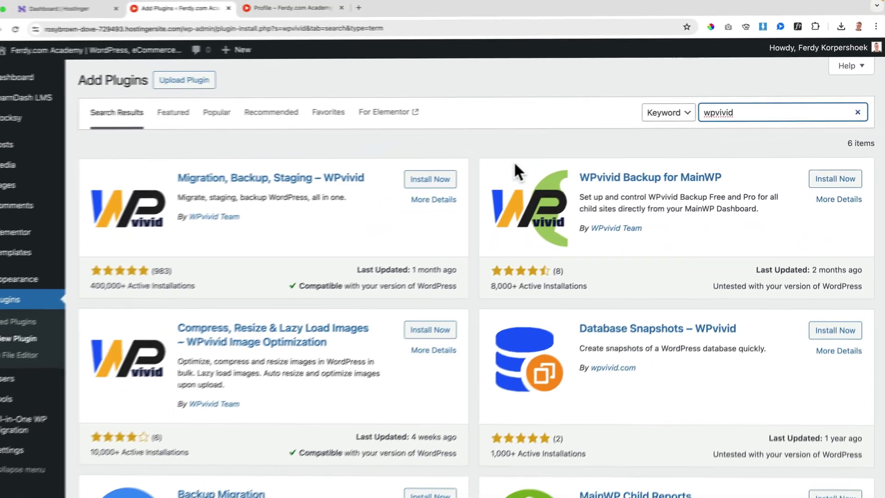
pyautogui.click(441, 180)
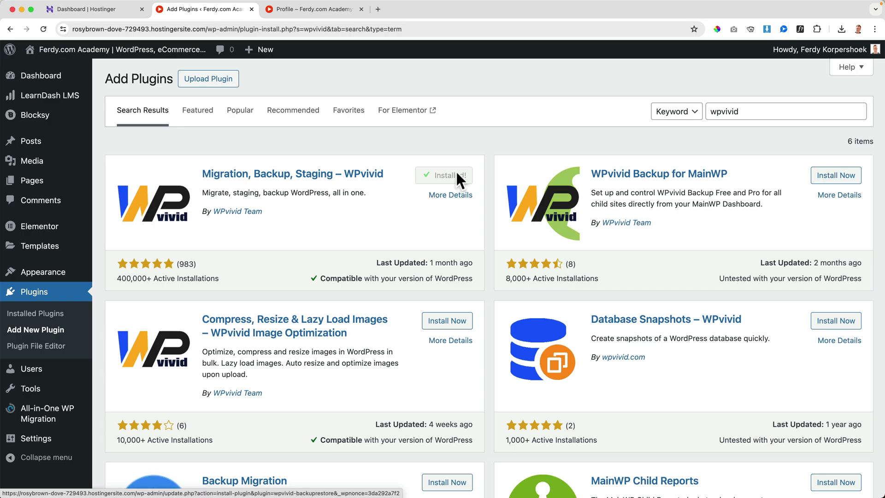
pyautogui.click(452, 182)
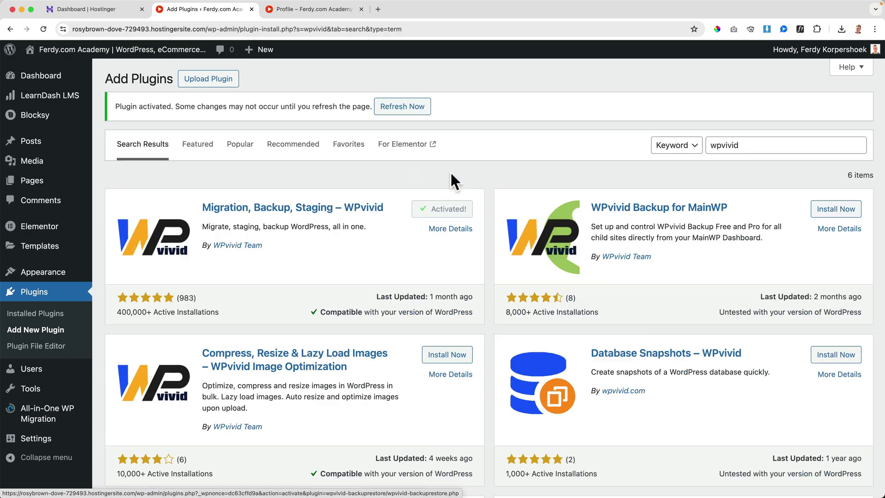
# Choose the davidkoorp.com backup zip in WPvivid's upload section.
pyautogui.click(403, 107)
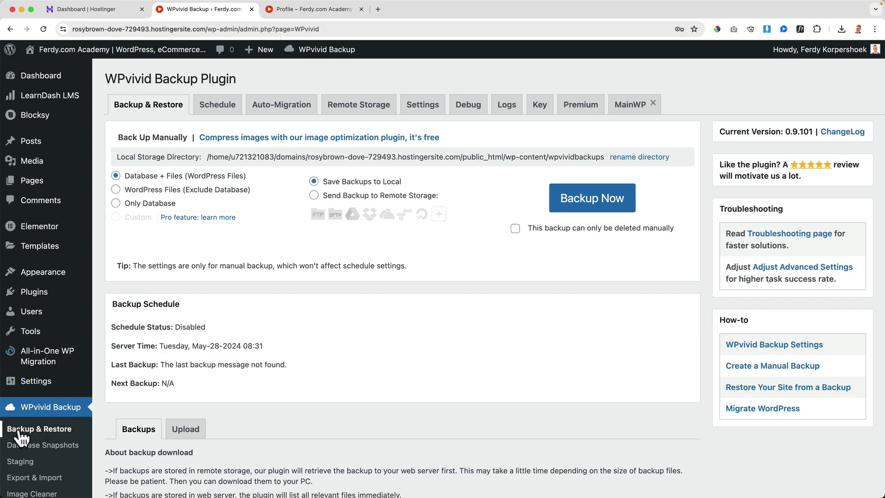
pyautogui.scroll(-4, 253, 372)
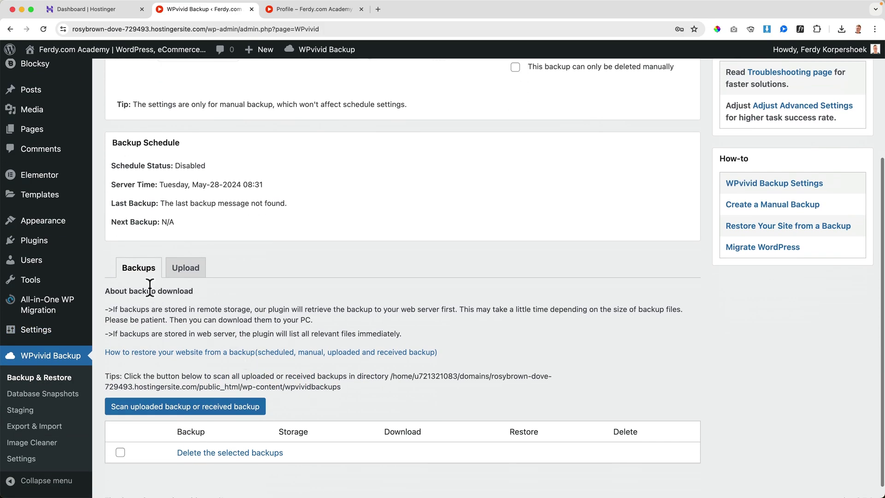
pyautogui.click(196, 271)
pyautogui.scroll(-5, 286, 290)
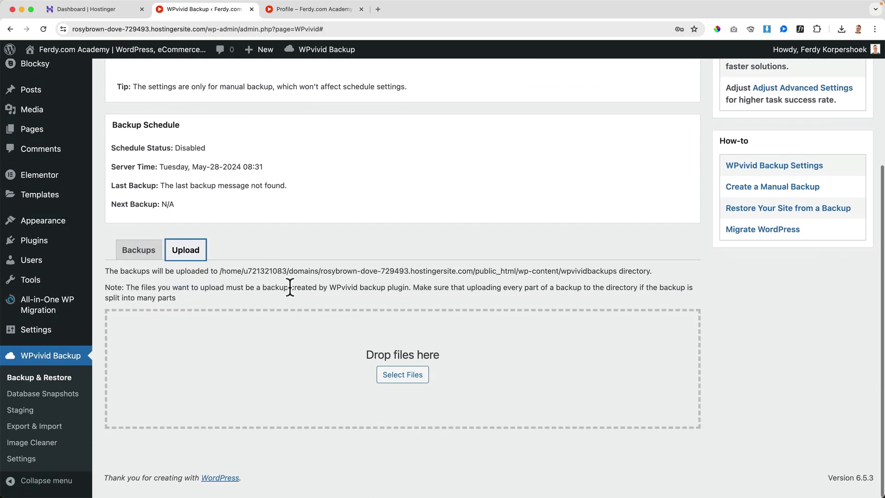
pyautogui.click(406, 384)
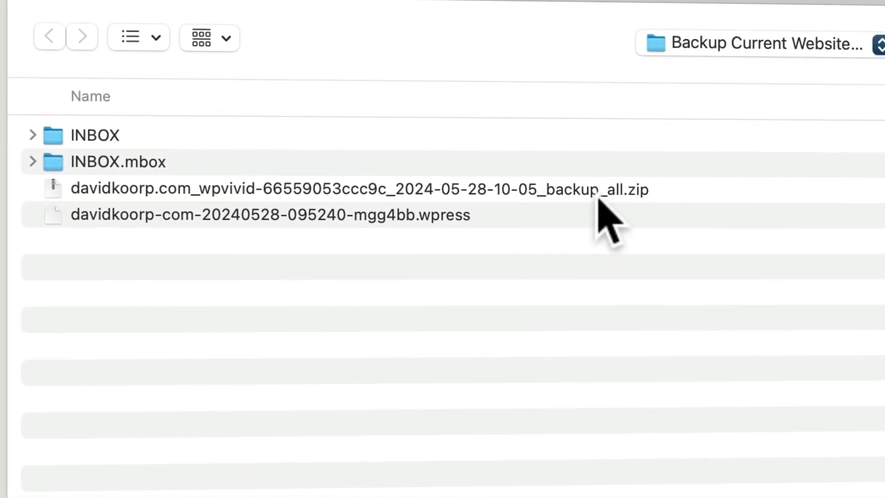
pyautogui.click(414, 142)
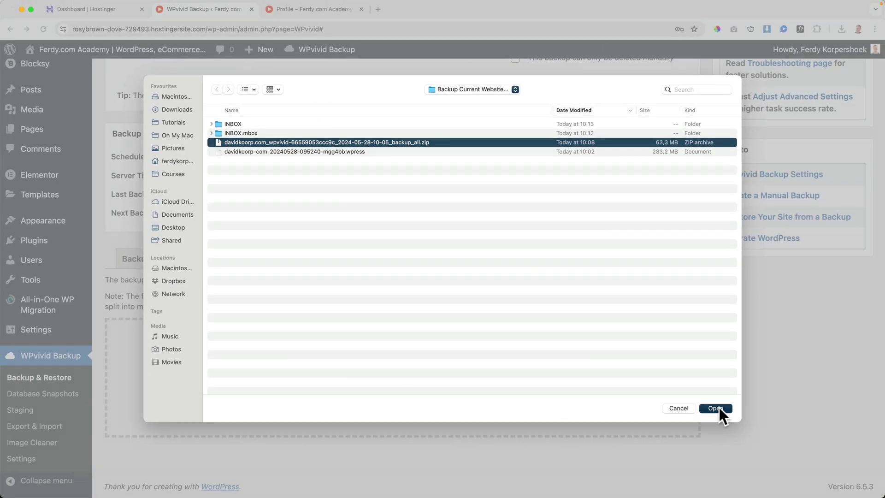
pyautogui.click(715, 408)
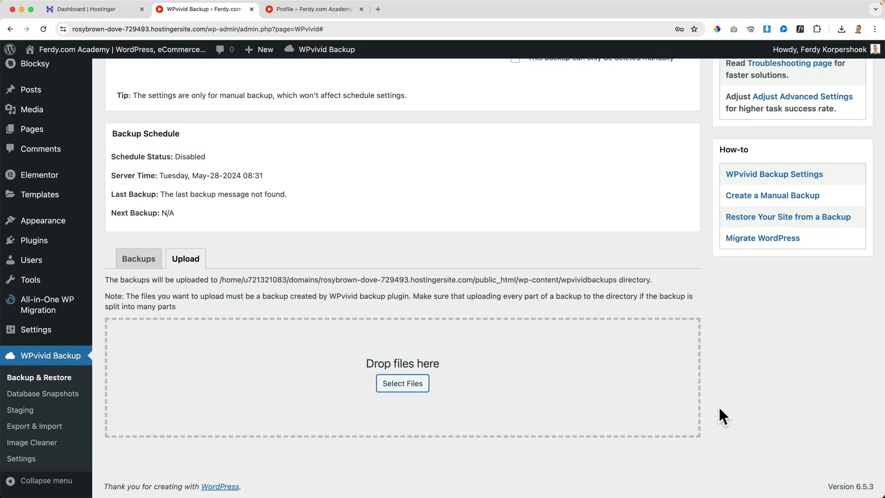
# Upload the zip, dismiss the completion notice, and check it in the uploaded backups list.
pyautogui.scroll(-2, 718, 405)
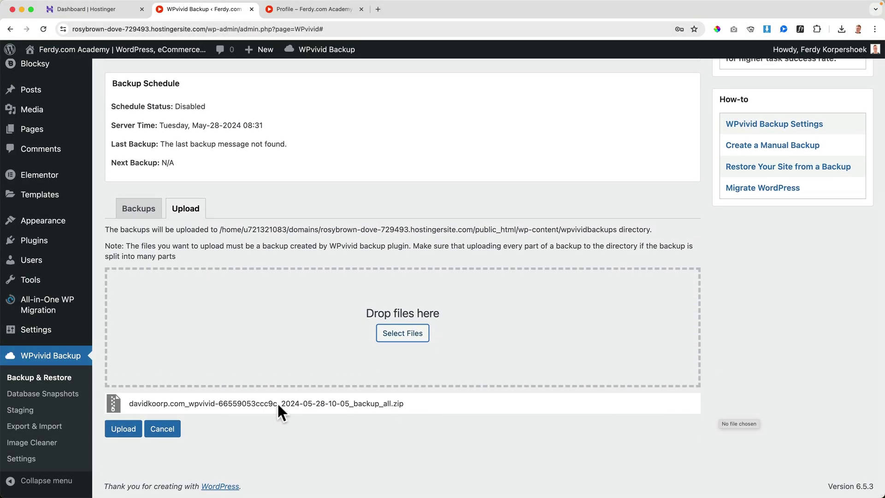
pyautogui.click(114, 428)
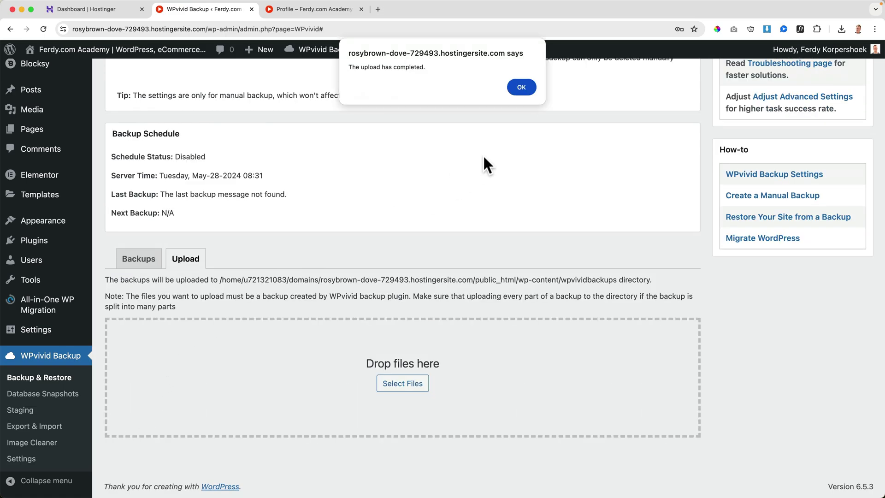
pyautogui.click(517, 89)
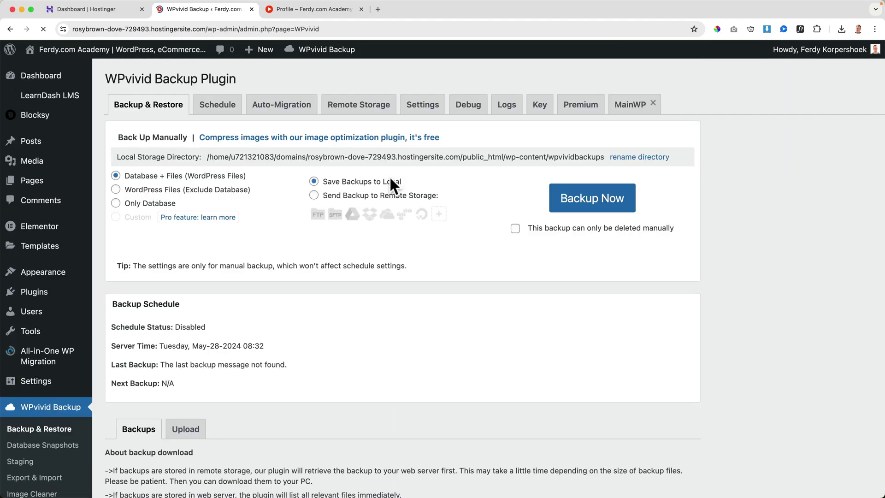
pyautogui.scroll(-6, 402, 226)
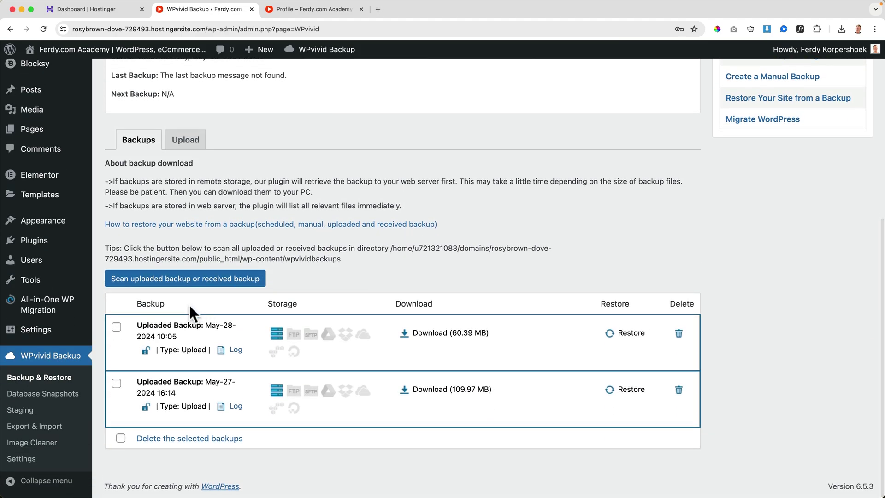
pyautogui.click(117, 384)
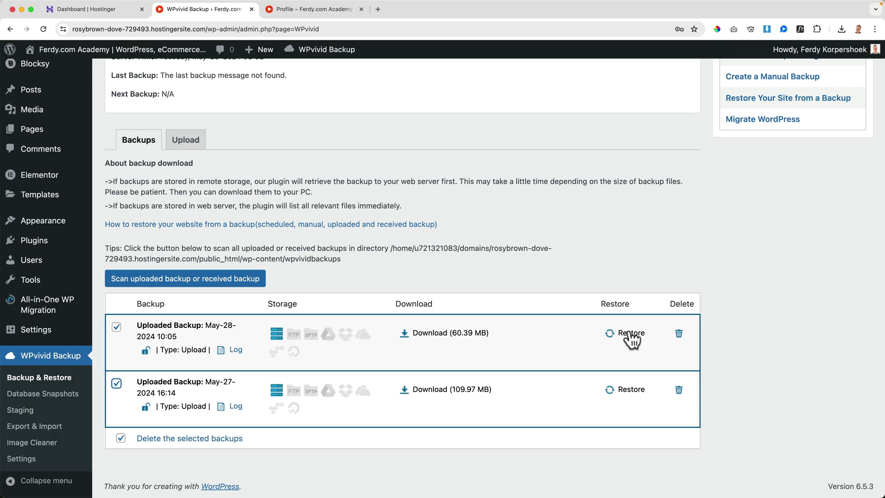
pyautogui.scroll(6, 302, 248)
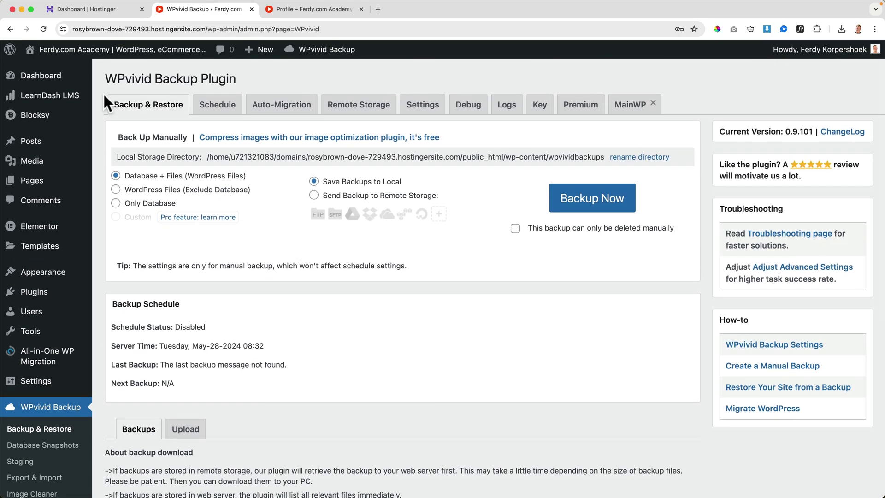
# Visit the Hostinger site's front end and scroll through its course listing.
pyautogui.moveTo(97, 50)
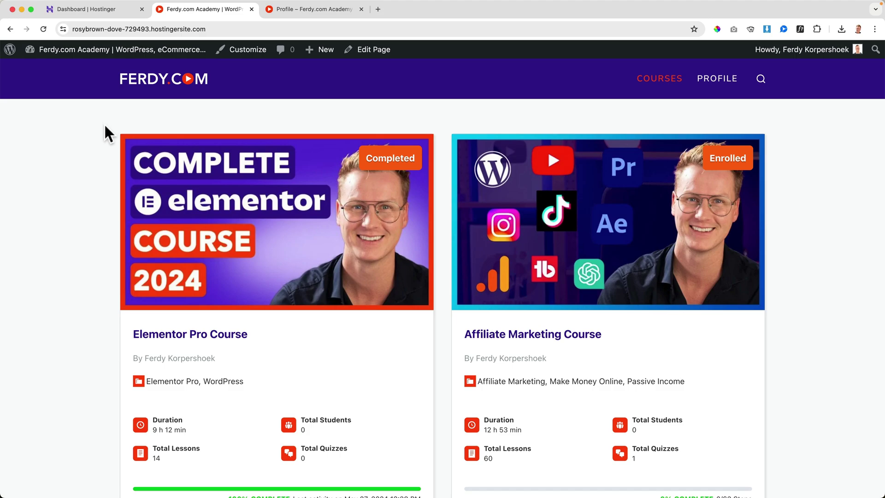
pyautogui.scroll(-8, 105, 126)
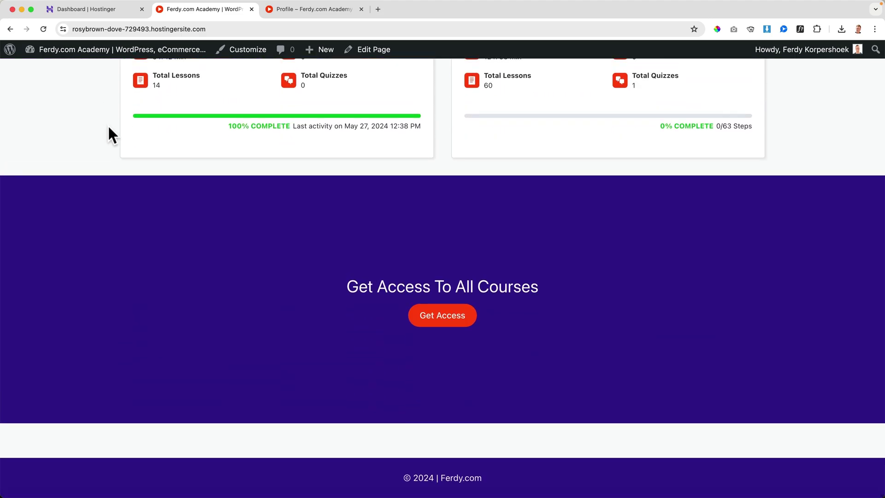
pyautogui.scroll(10, 109, 127)
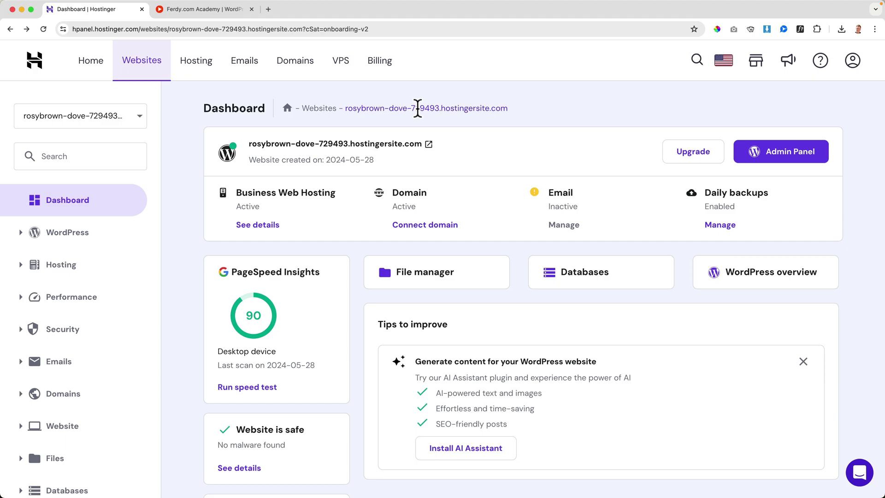
# Connect the registered domain davidkoorp.com to the temporary website and confirm its ownership.
pyautogui.click(160, 68)
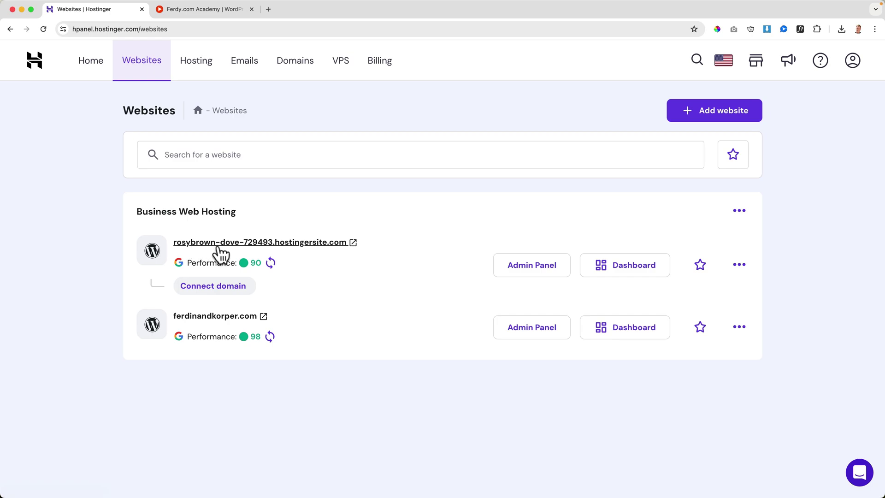
pyautogui.click(213, 286)
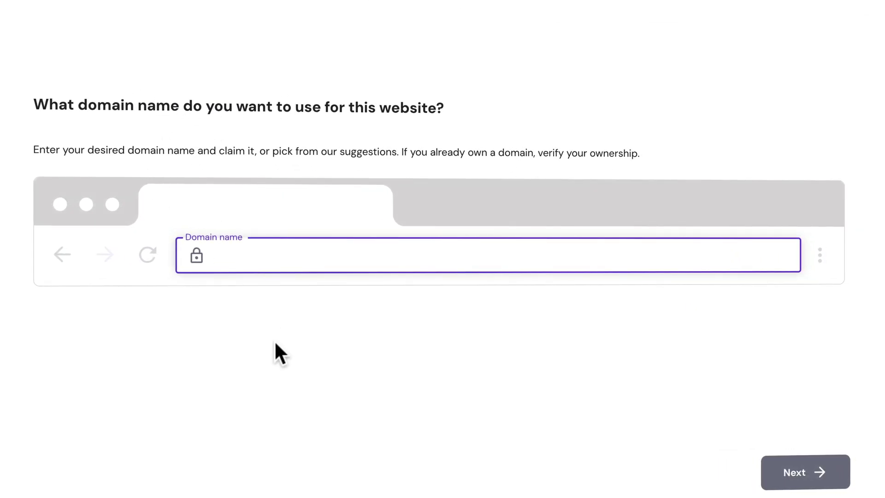
pyautogui.write('davidkoor')
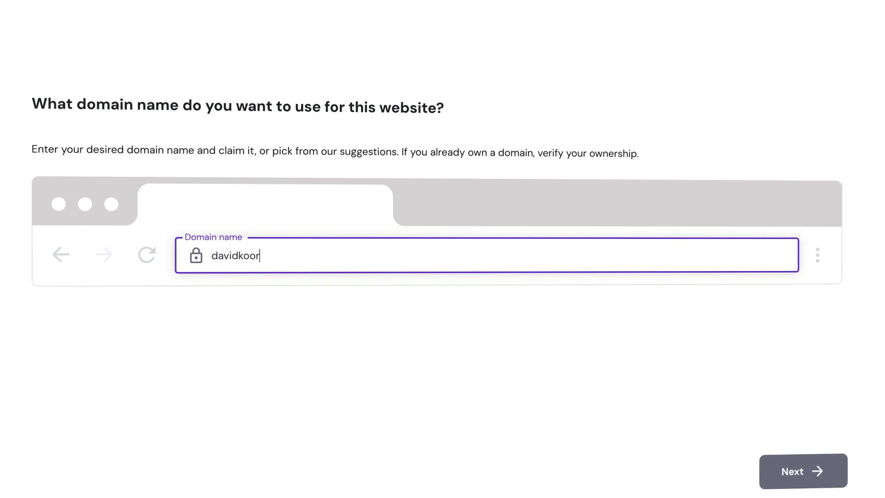
pyautogui.write('p.com')
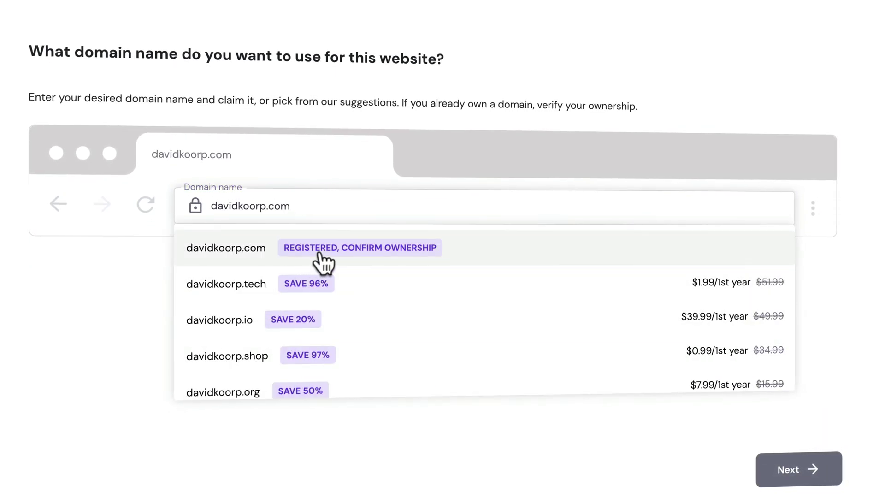
pyautogui.click(405, 250)
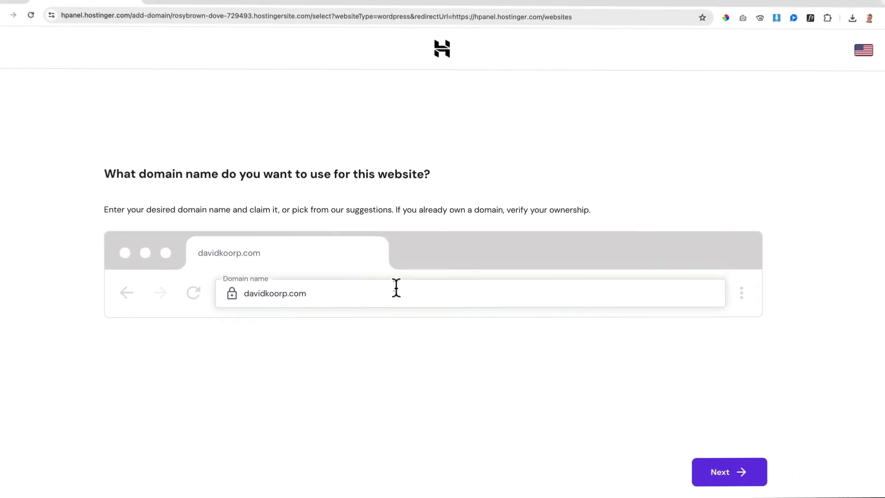
pyautogui.click(730, 474)
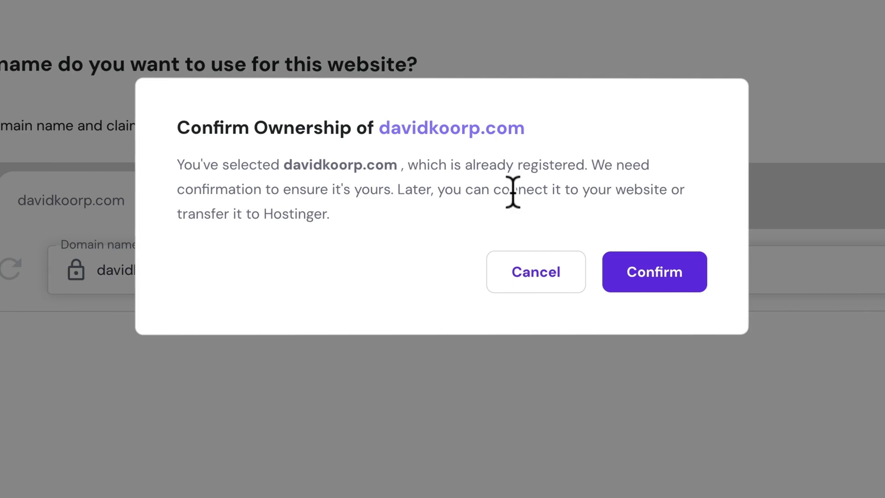
pyautogui.click(647, 273)
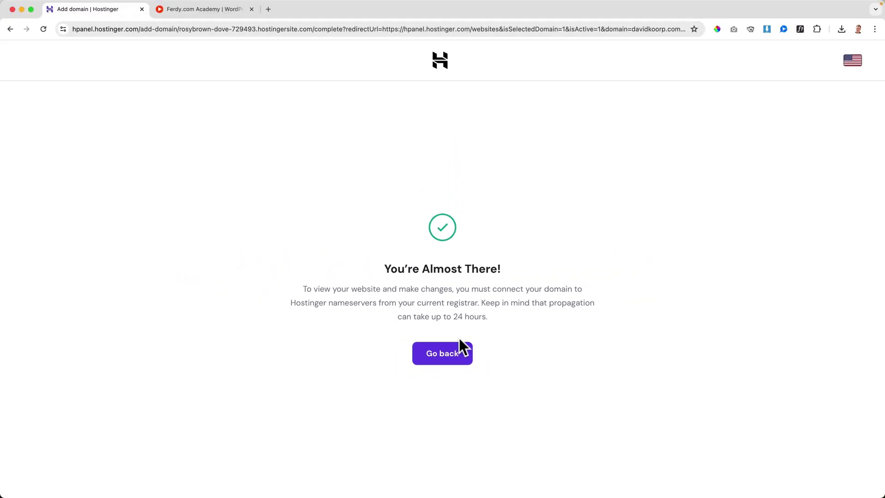
pyautogui.click(459, 347)
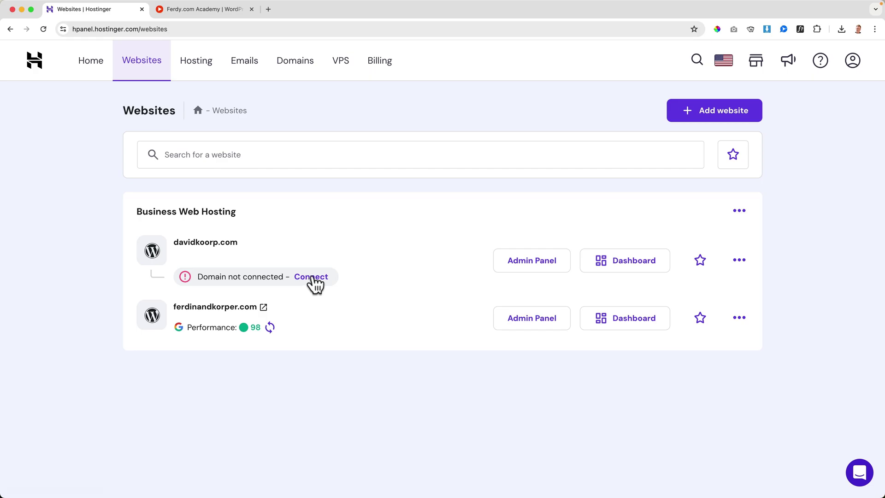
# Open davidkoorp.com's hosting plan details and select the ns1.dns-parking.com nameserver.
pyautogui.click(628, 265)
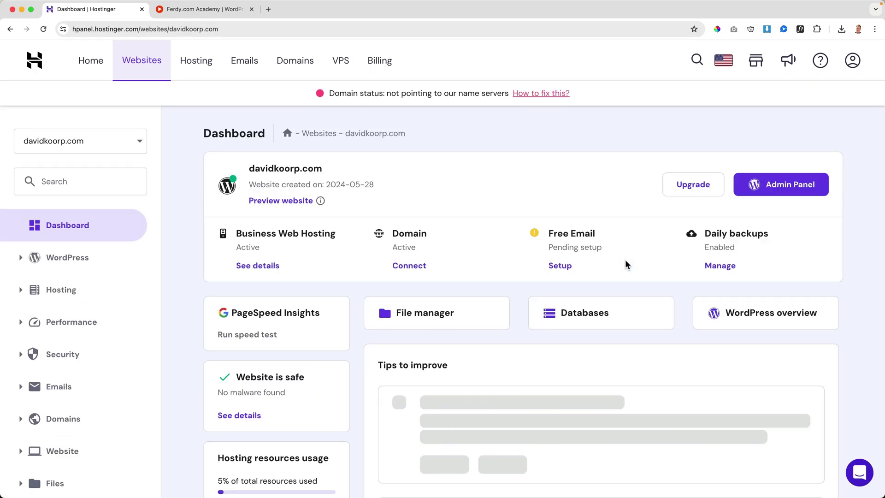
pyautogui.click(71, 293)
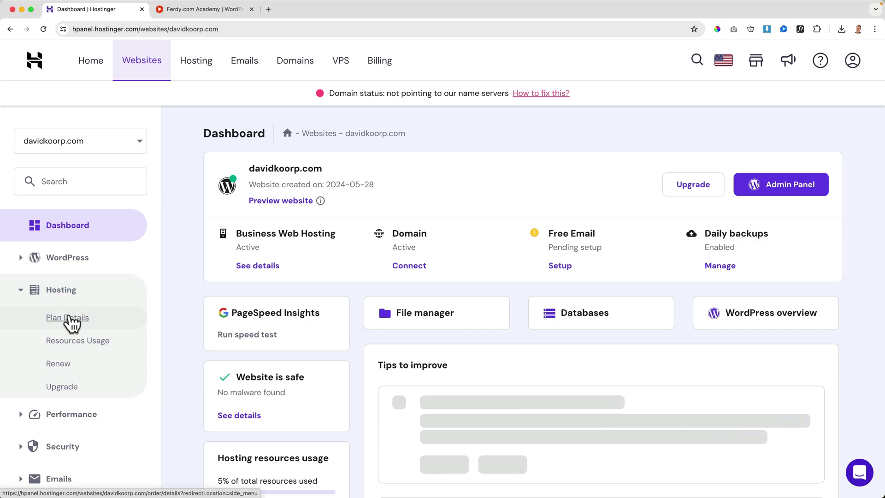
pyautogui.click(69, 322)
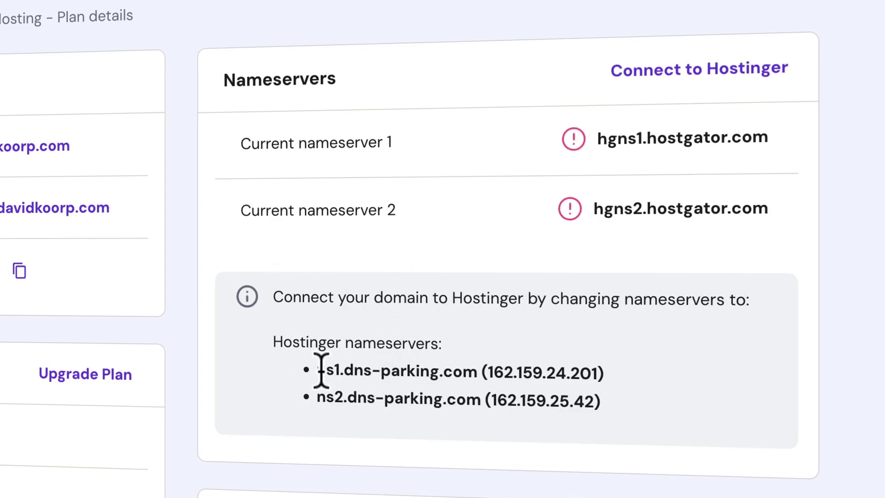
pyautogui.moveTo(317, 366); pyautogui.dragTo(460, 373)
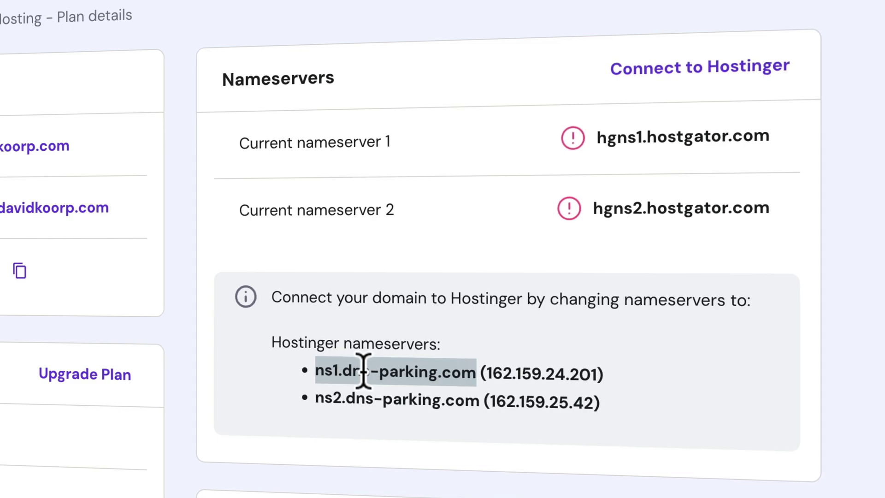
pyautogui.click(340, 398)
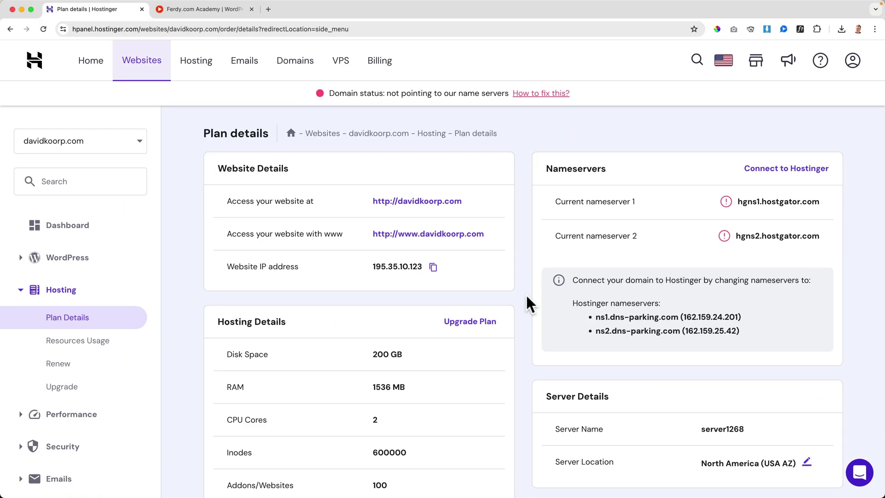
# Open hostgator.com in a new window and reach davidkoorp.com's nameserver management.
pyautogui.press('super+n')
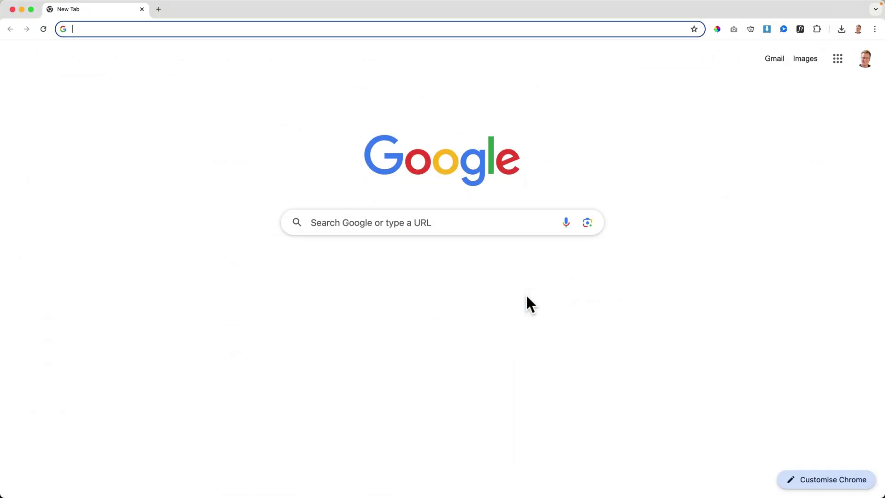
pyautogui.write('hostgator.com')
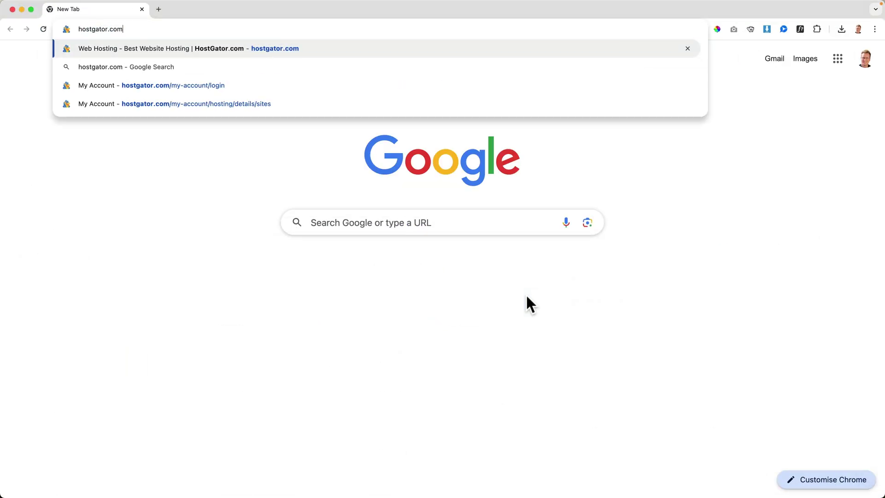
pyautogui.press('Return')
pyautogui.click(732, 70)
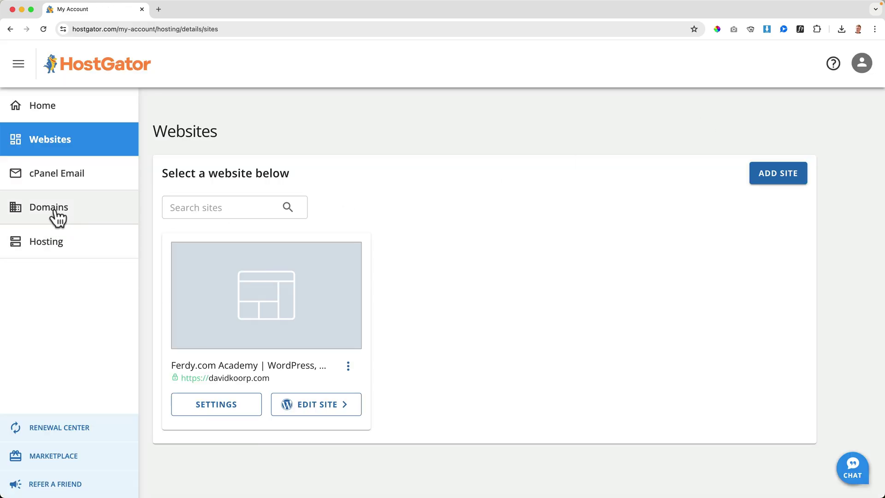
pyautogui.click(56, 215)
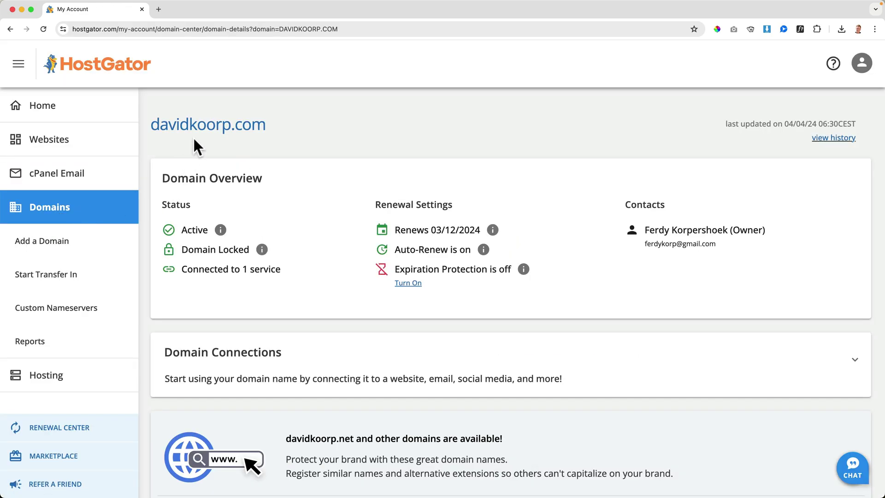
pyautogui.scroll(-10, 295, 232)
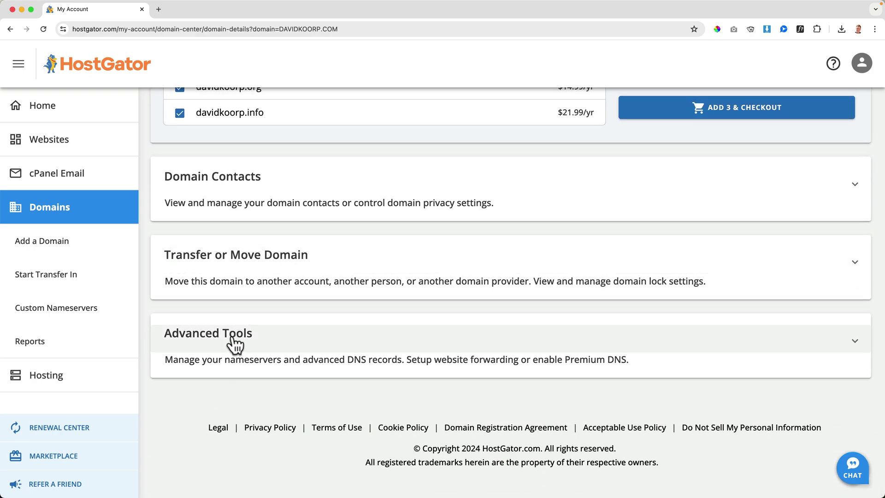
pyautogui.click(235, 342)
pyautogui.scroll(-4, 245, 340)
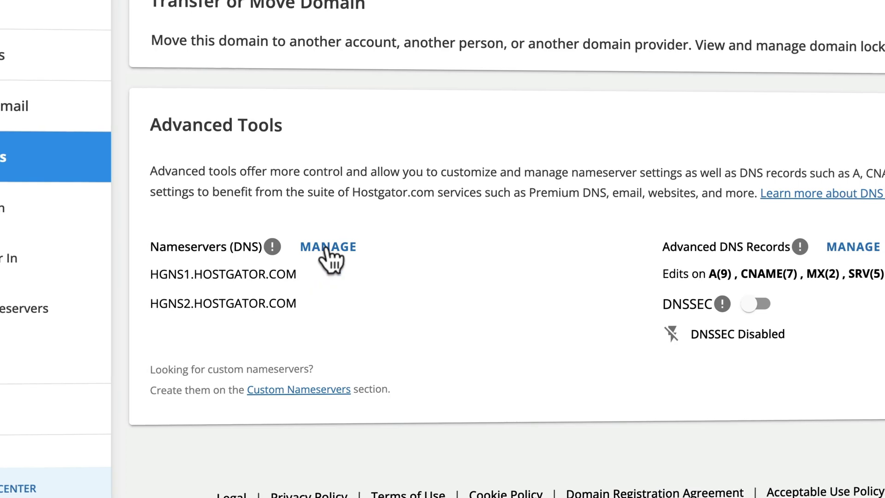
pyautogui.click(331, 246)
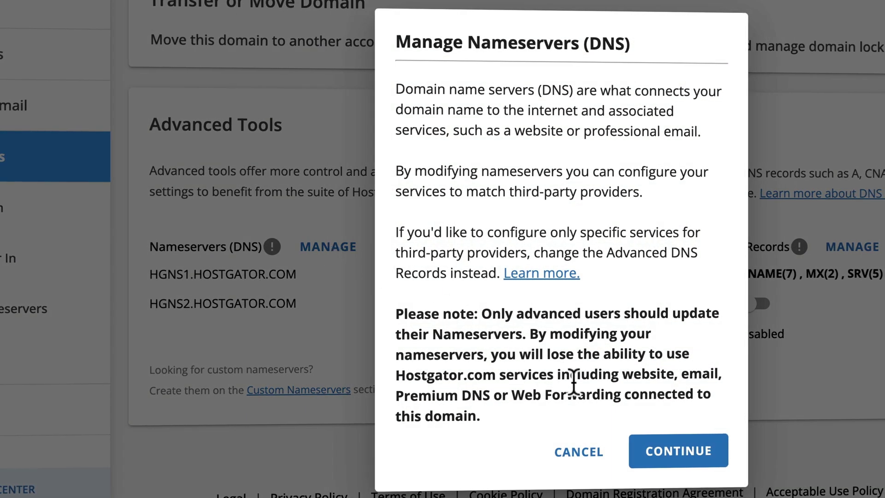
pyautogui.click(672, 451)
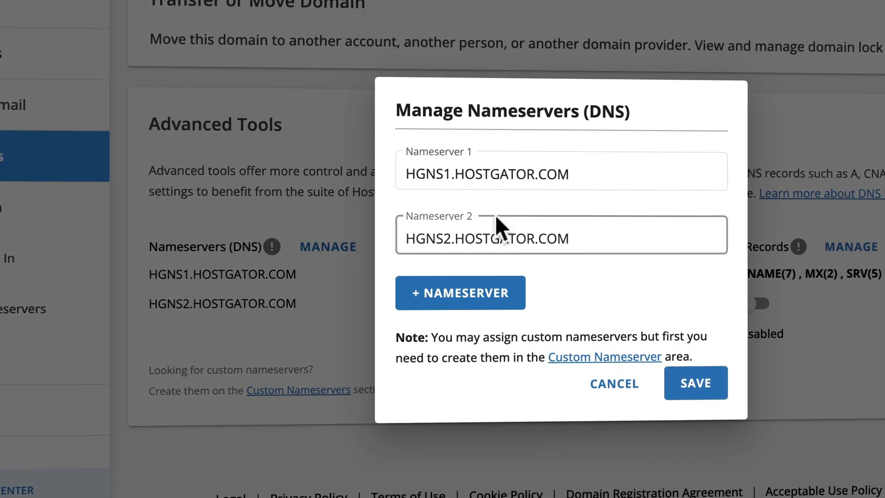
# Replace the nameservers with ns1.dns-parking.com and ns2.dns-parking.com and save.
pyautogui.tripleClick(482, 174)
pyautogui.write('ns1.dns-parking.com')
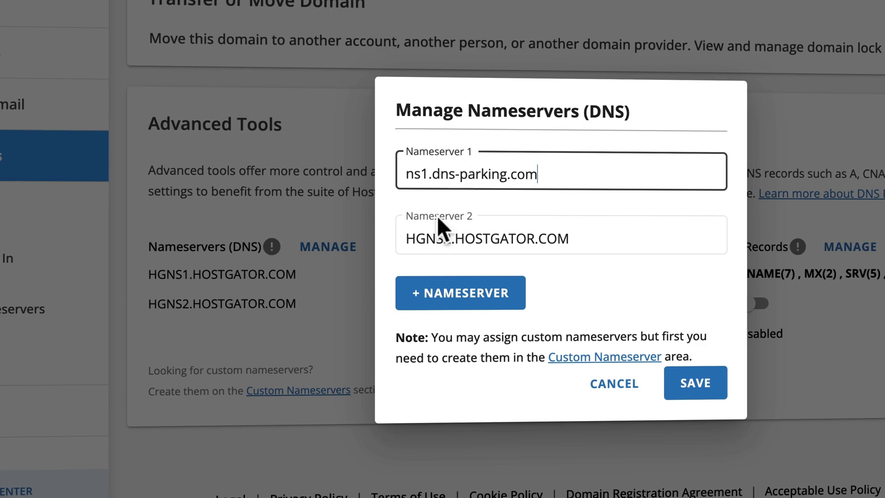
pyautogui.click(445, 238)
pyautogui.tripleClick(445, 239)
pyautogui.write('ns1.dns-parking.com')
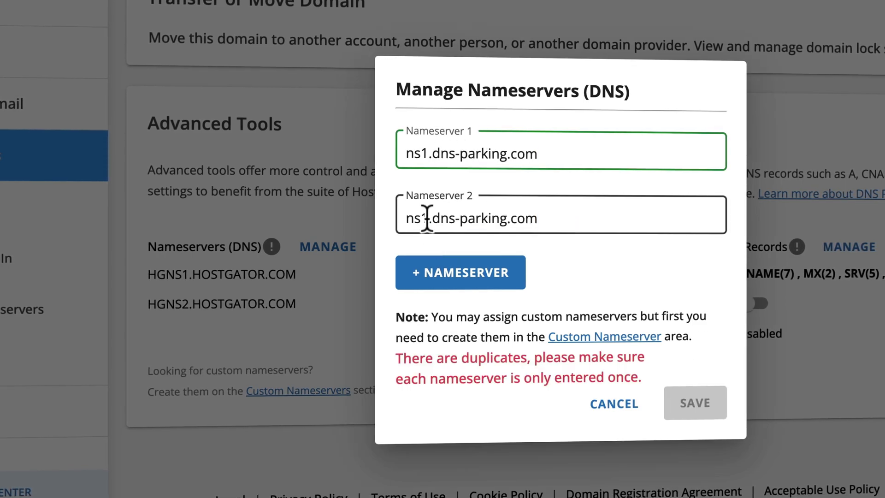
pyautogui.click(428, 218)
pyautogui.press('BackSpace')
pyautogui.write('2')
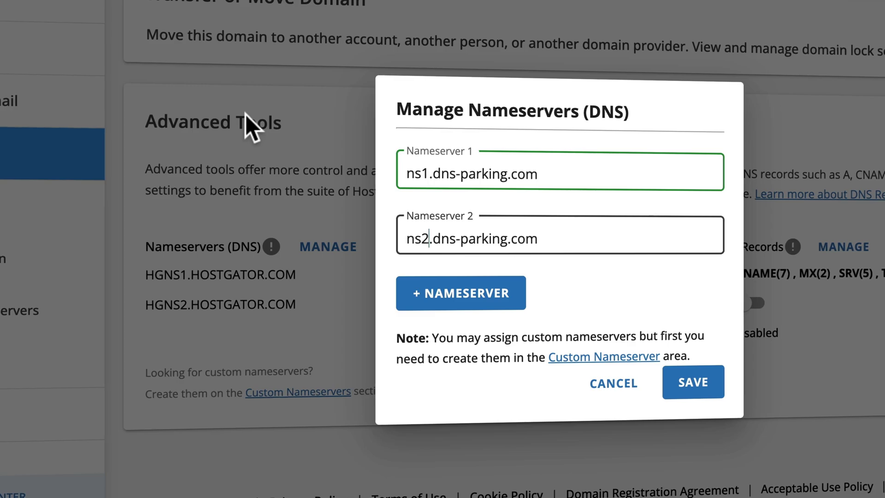
pyautogui.click(709, 381)
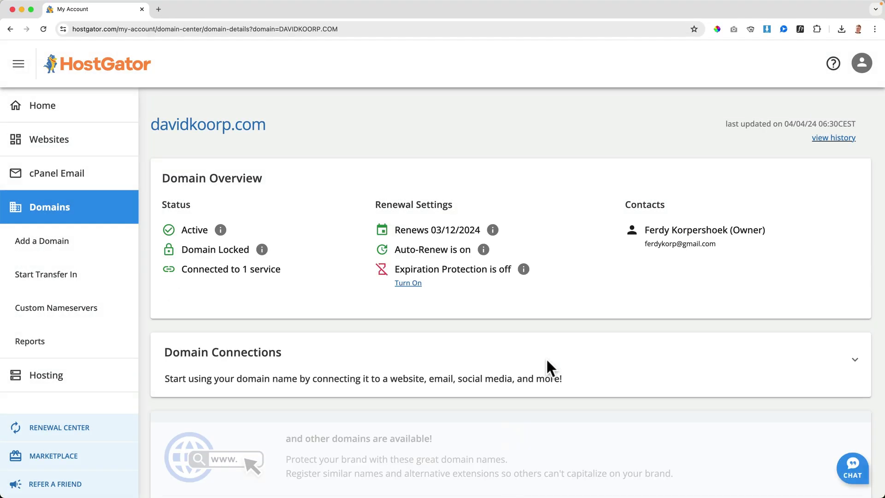
# Check HostGator's Advanced Tools, then reload Hostinger's plan details to recheck the nameservers.
pyautogui.scroll(-10, 545, 357)
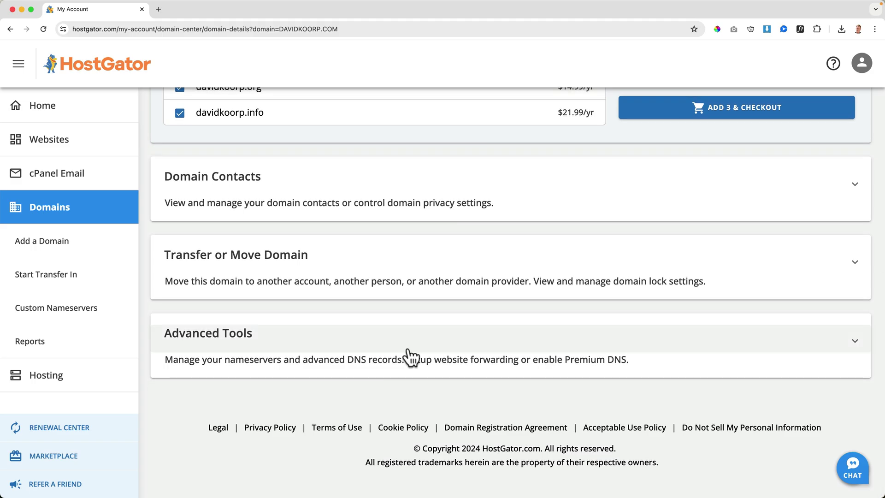
pyautogui.click(389, 344)
pyautogui.scroll(-2, 389, 345)
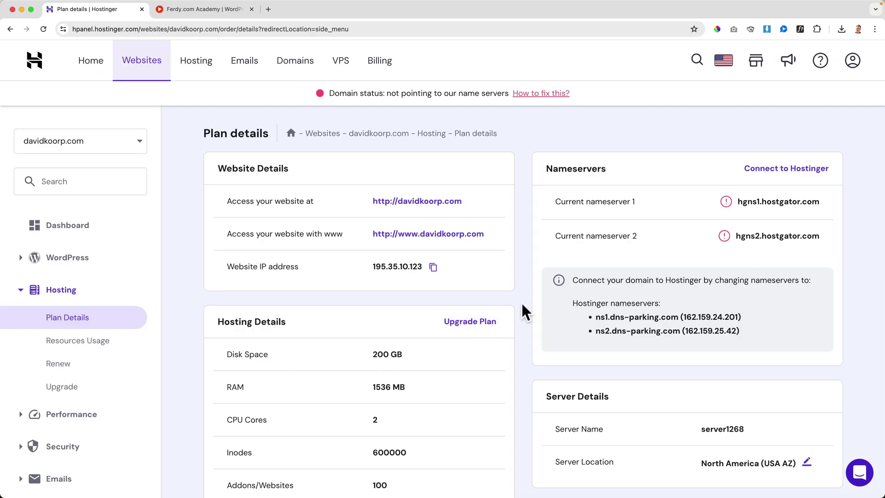
pyautogui.press('super+r')
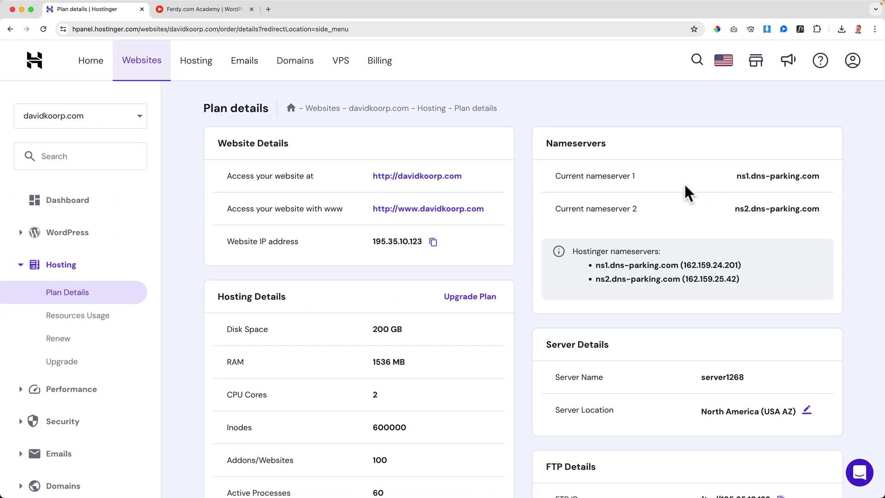
# Look up davidkoorp.com's NS records on dnschecker.org, confirm ns1/ns2.dns-parking.com, then close the tab.
pyautogui.click(268, 10)
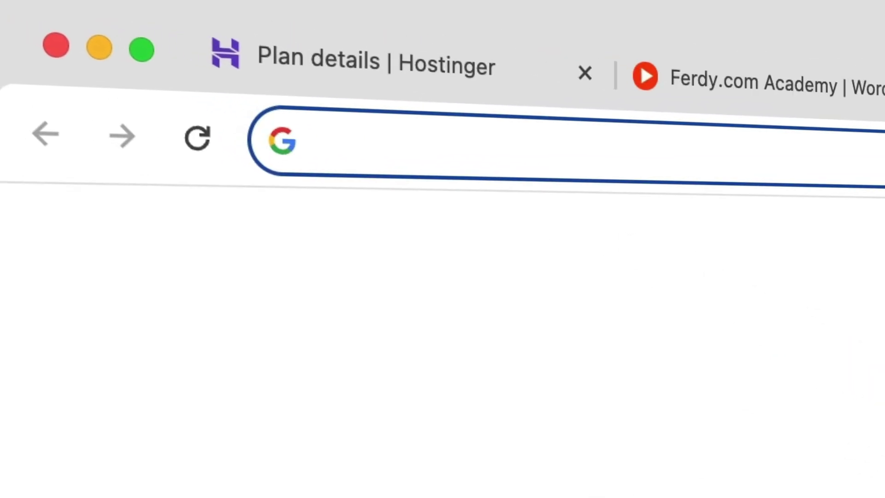
pyautogui.write('dnsche')
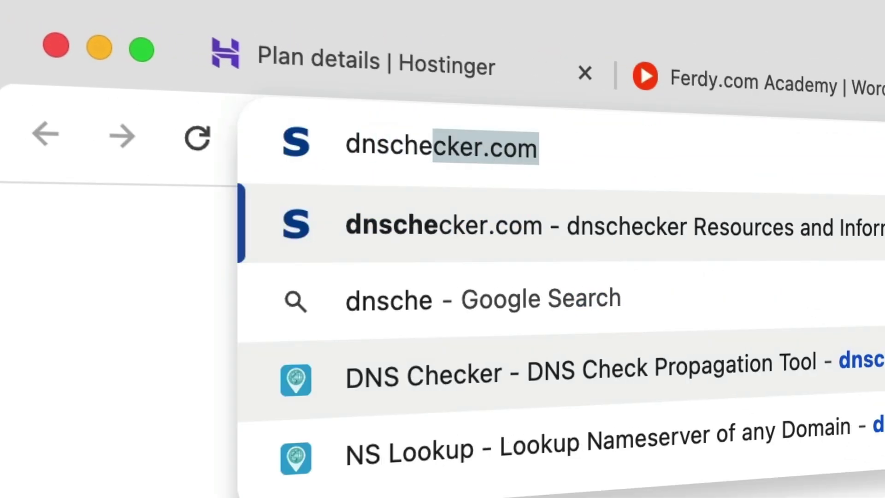
pyautogui.write('cker.org')
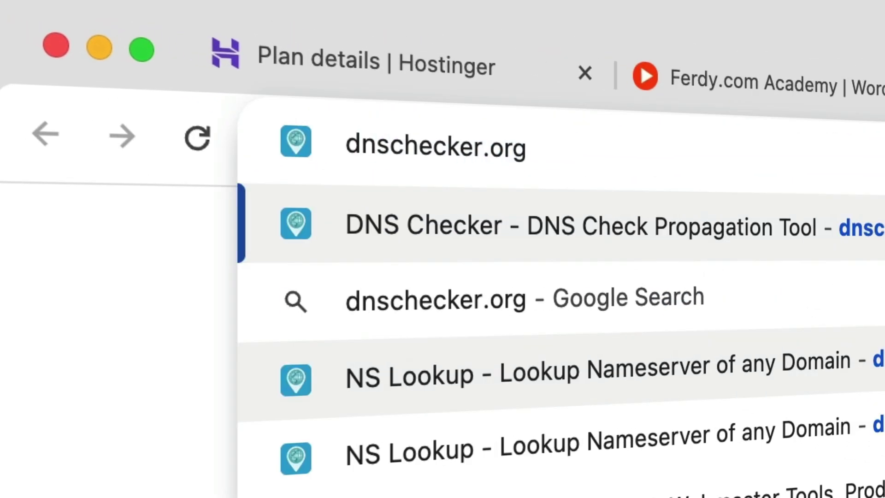
pyautogui.write('/')
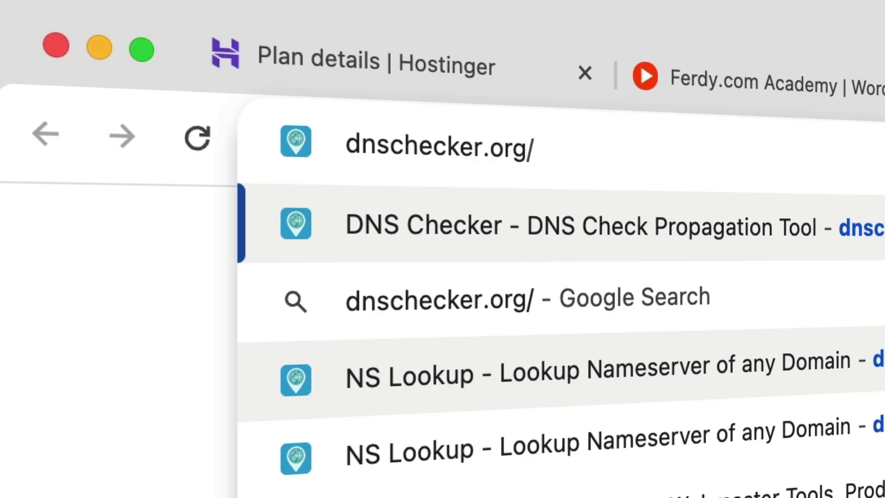
pyautogui.write('ns-')
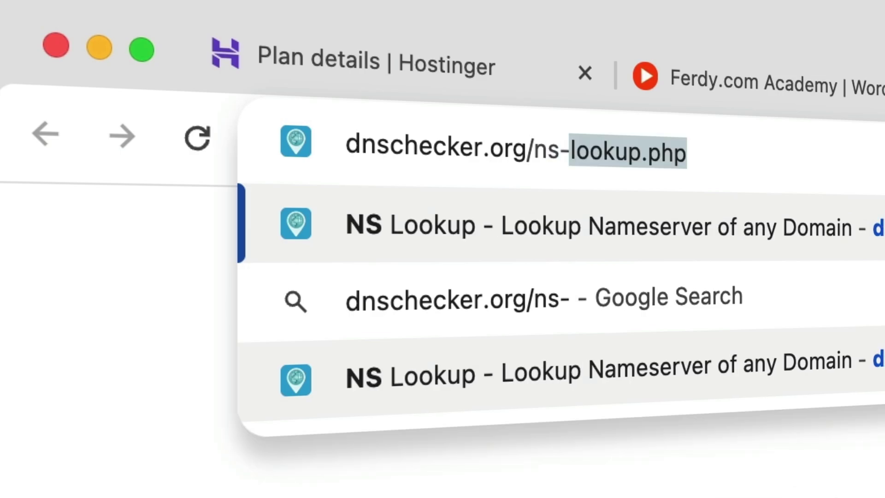
pyautogui.write('lookup.php')
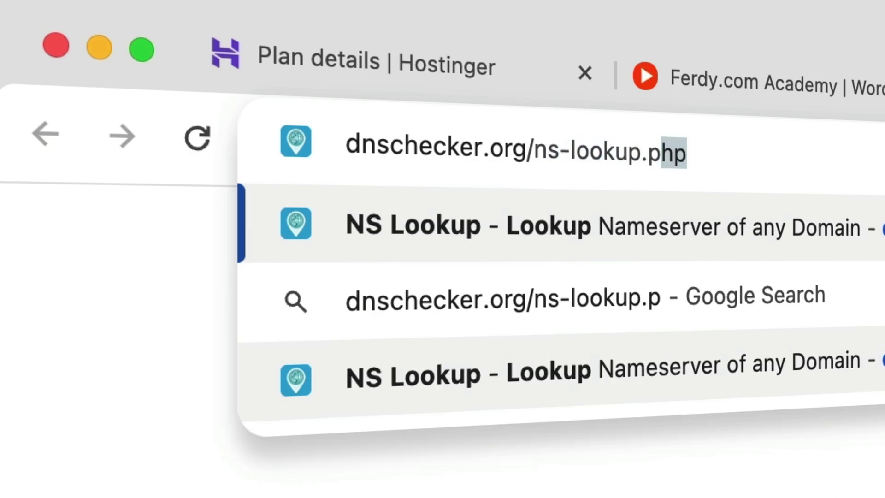
pyautogui.press('Return')
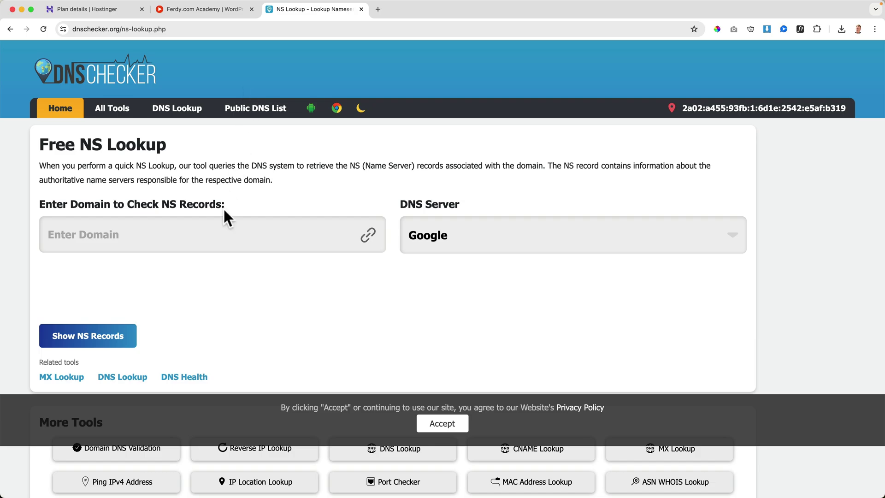
pyautogui.click(223, 238)
pyautogui.write('david')
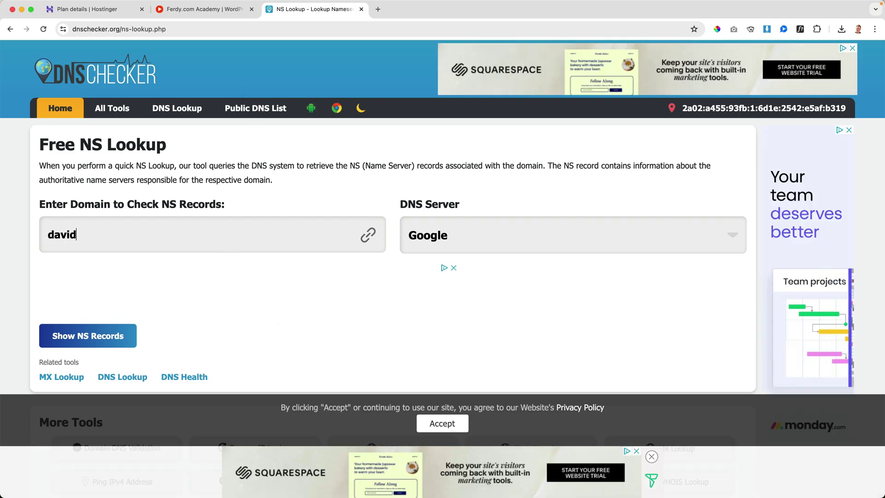
pyautogui.write('koorp.com')
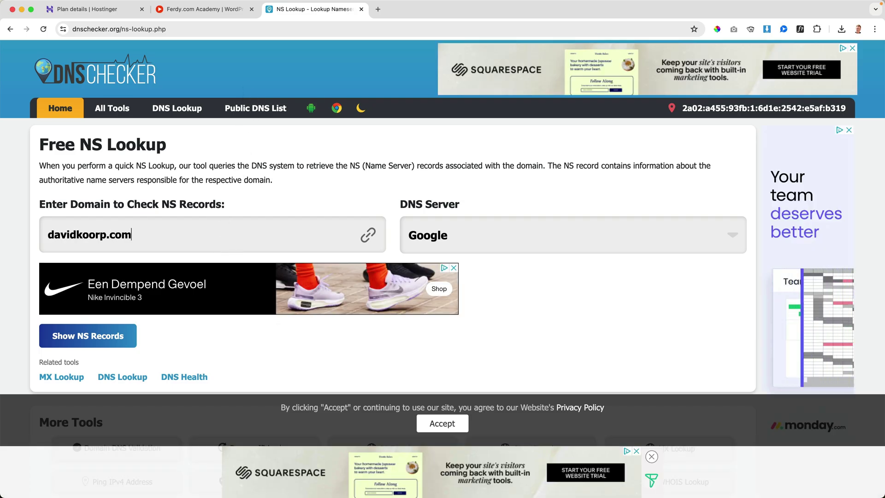
pyautogui.click(98, 335)
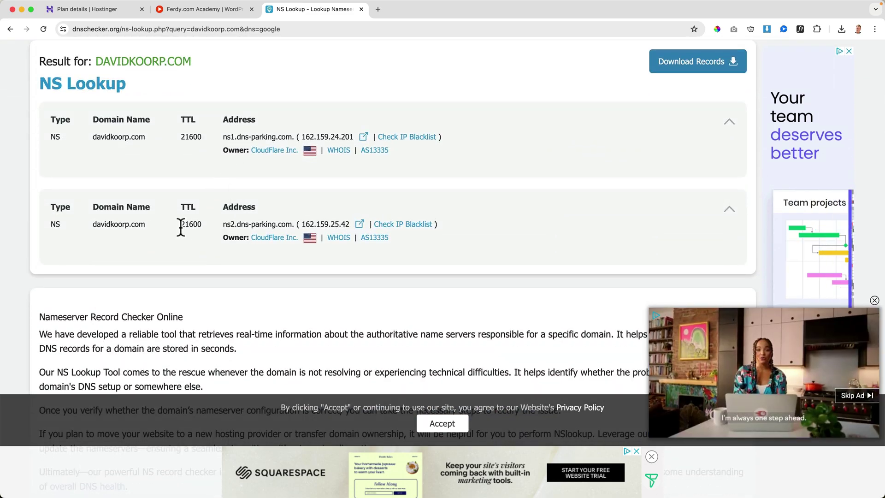
pyautogui.press('super+w')
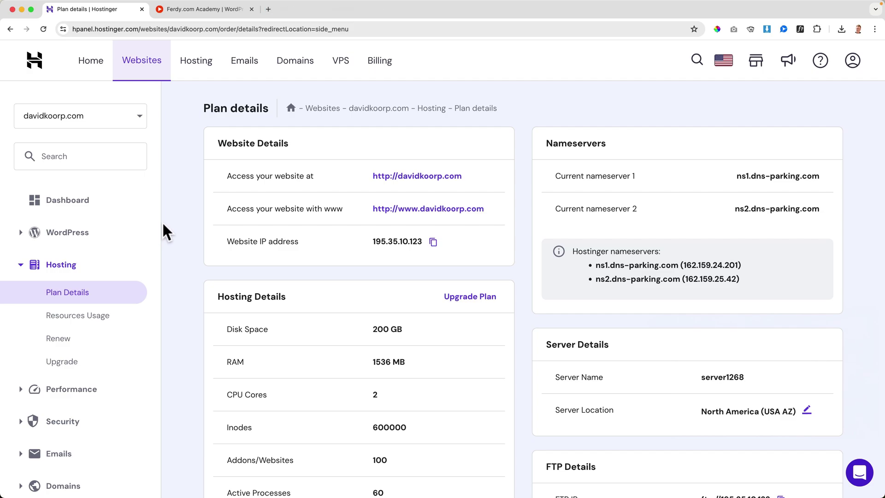
# From the hPanel WordPress Overview, launch davidkoorp.com live and check its Elementor Pro and Affiliate Marketing courses.
pyautogui.click(74, 234)
pyautogui.click(65, 261)
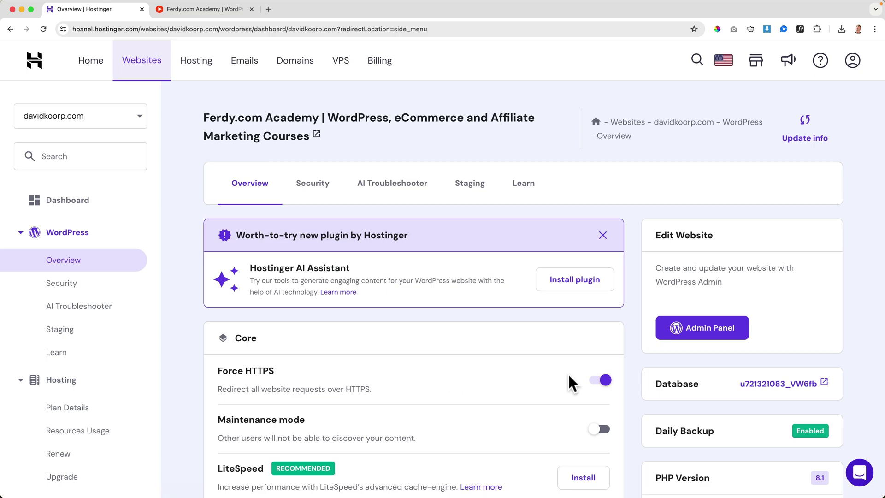
pyautogui.scroll(-1, 626, 386)
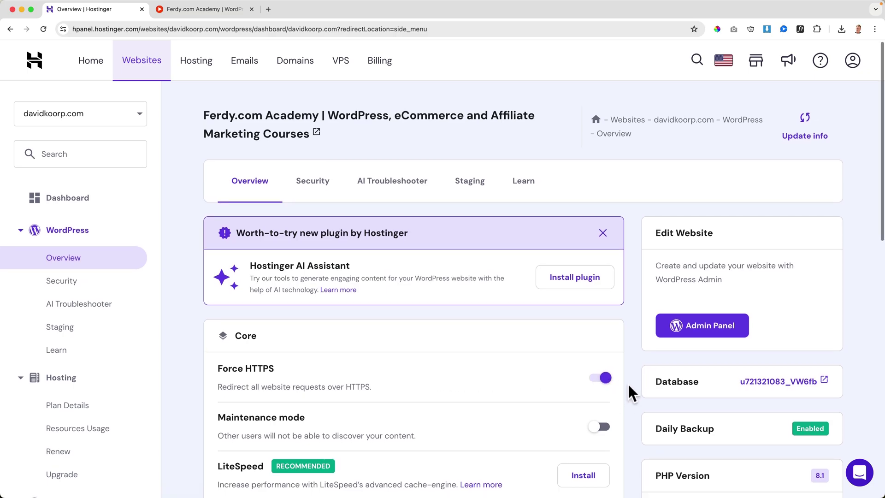
pyautogui.click(689, 335)
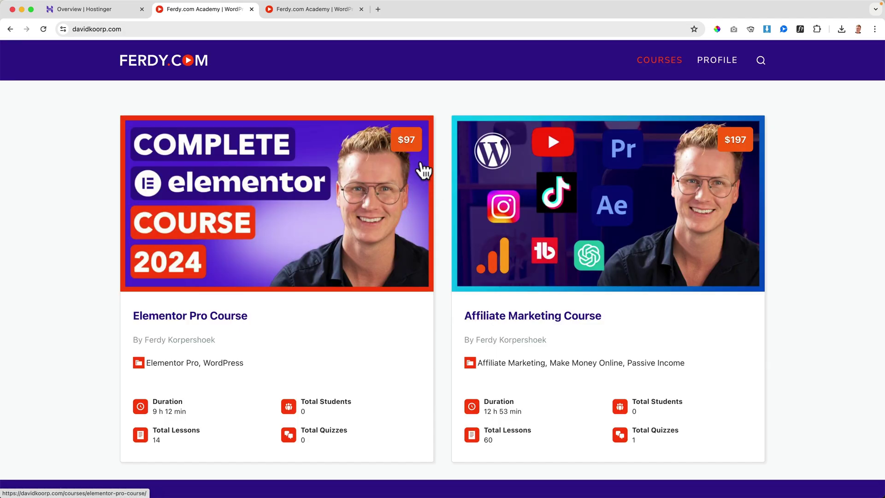
pyautogui.scroll(-6, 429, 157)
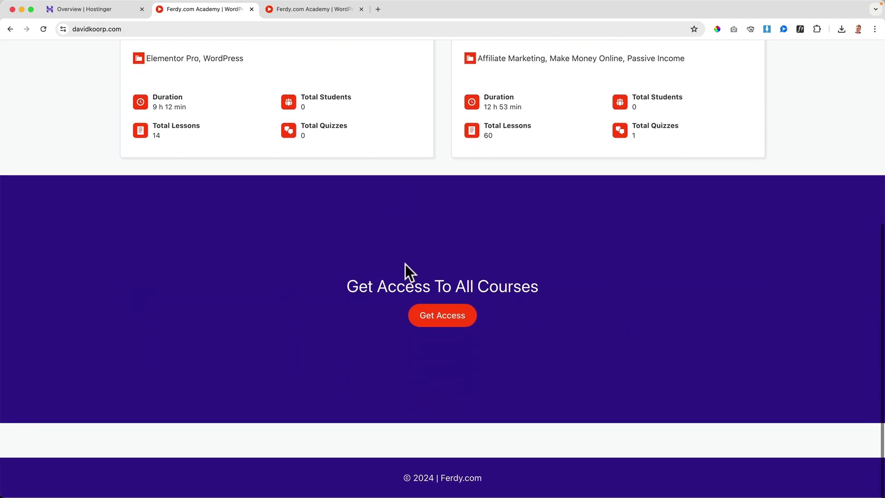
pyautogui.scroll(6, 405, 270)
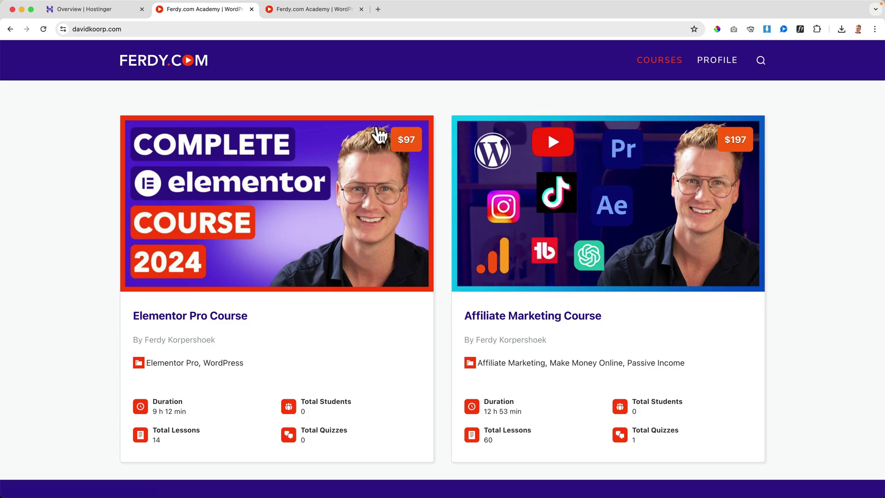
pyautogui.scroll(-1, 375, 129)
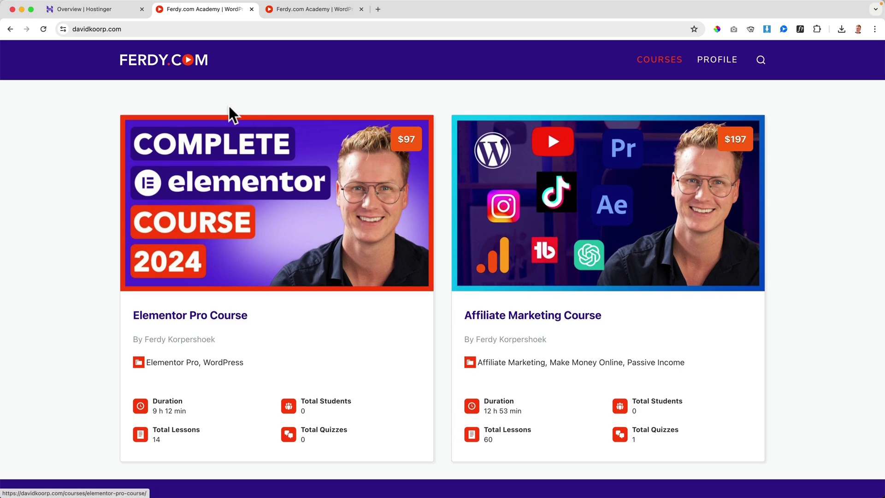
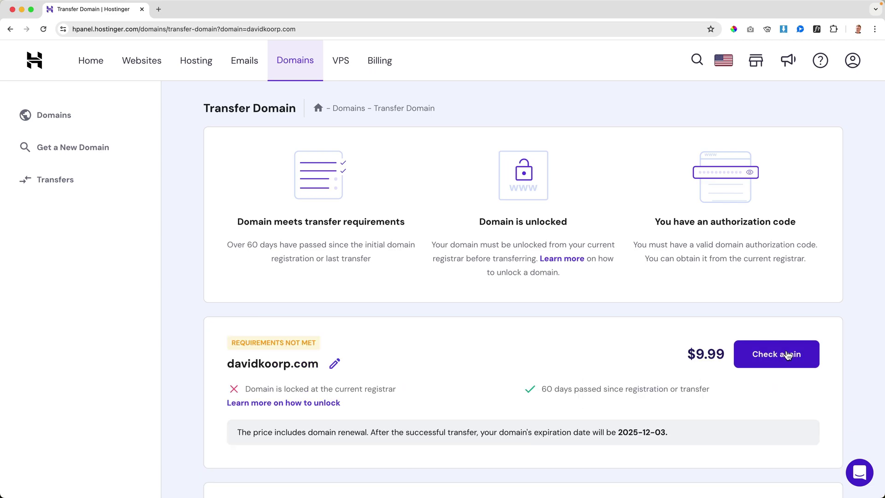
# Open a new blank browser tab.
pyautogui.press('super+n')
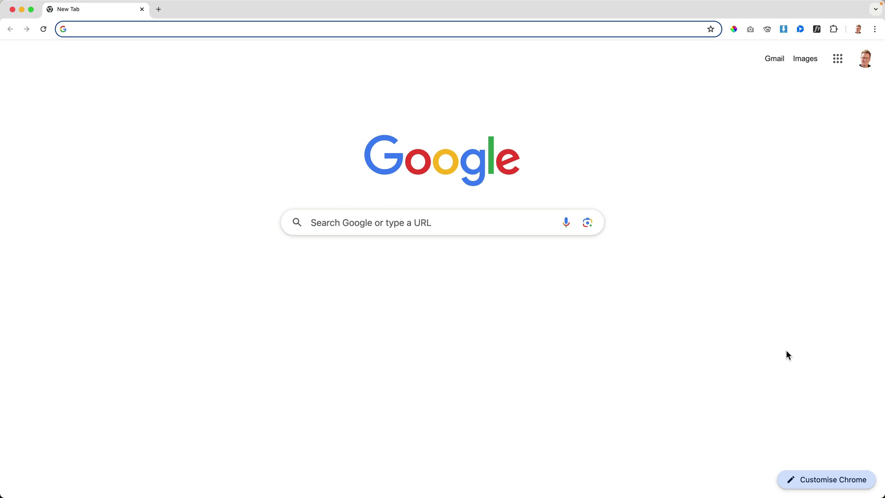
# Go to the hostgator.com website.
pyautogui.write('hosgat')
pyautogui.press('BackSpace')
pyautogui.press('BackSpace')
pyautogui.press('BackSpace')
pyautogui.write('tgat')
pyautogui.press('Return')
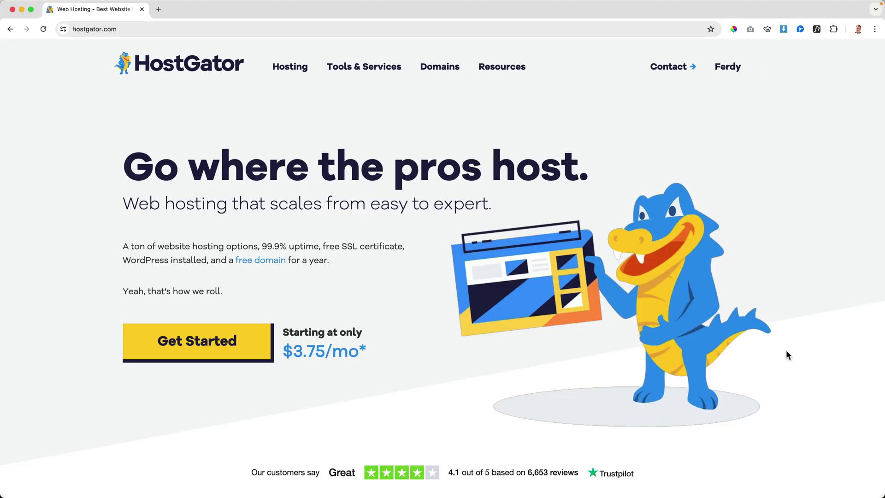
# In My Account > Domains, switch off Domain Locked for davidkoorp.com under Transfer or Move Domain.
pyautogui.moveTo(732, 69)
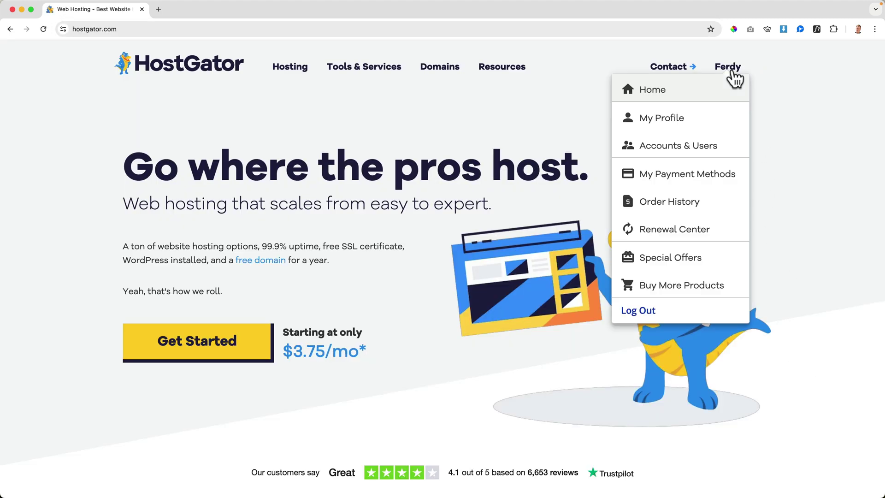
pyautogui.click(687, 96)
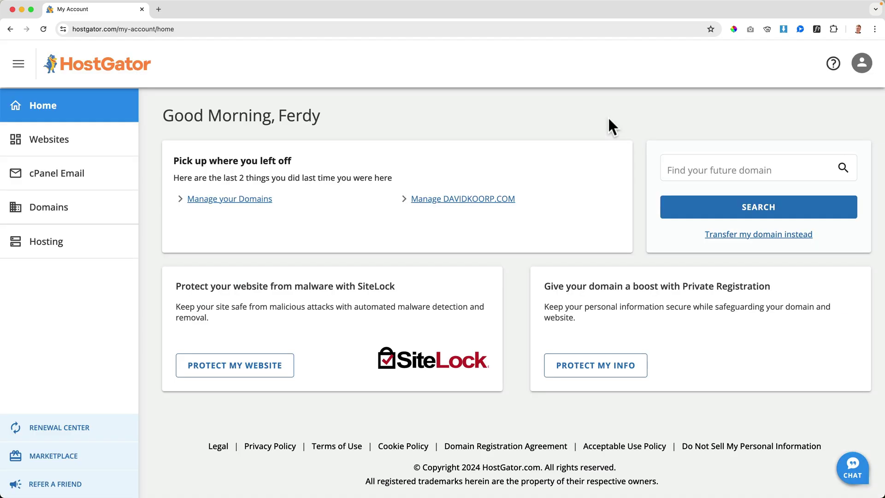
pyautogui.click(52, 212)
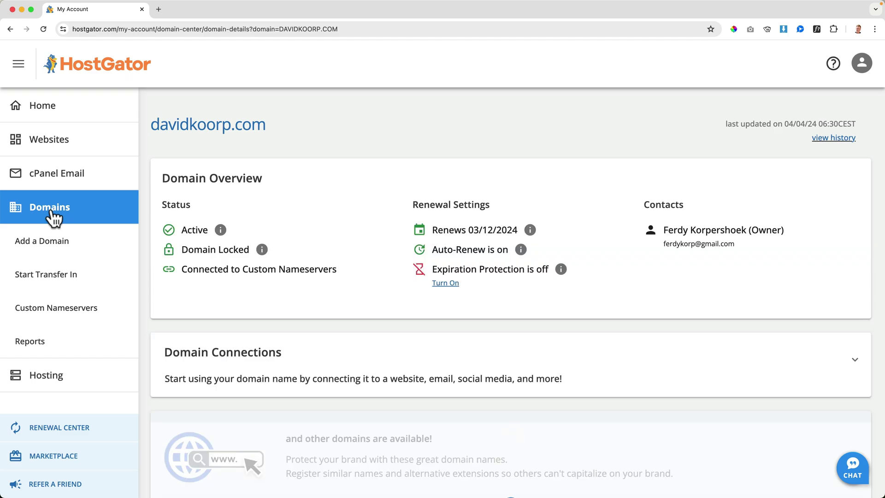
pyautogui.moveTo(263, 250)
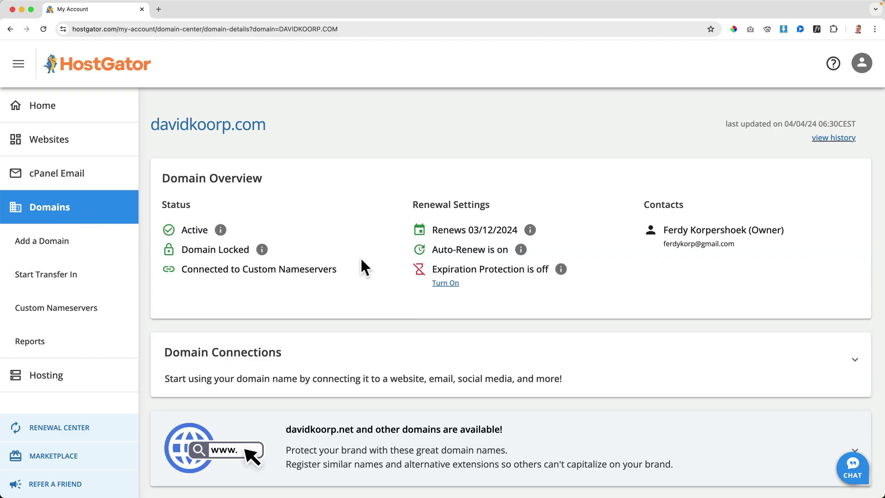
pyautogui.scroll(-7, 361, 265)
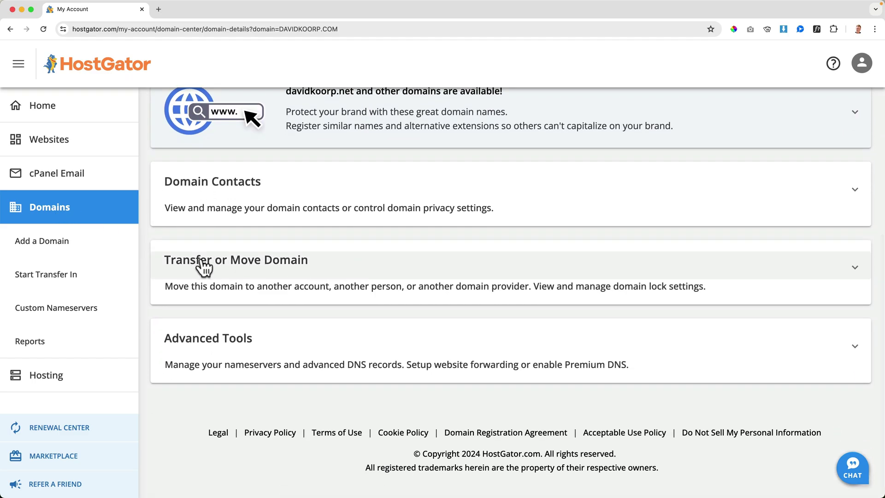
pyautogui.click(306, 263)
pyautogui.click(282, 317)
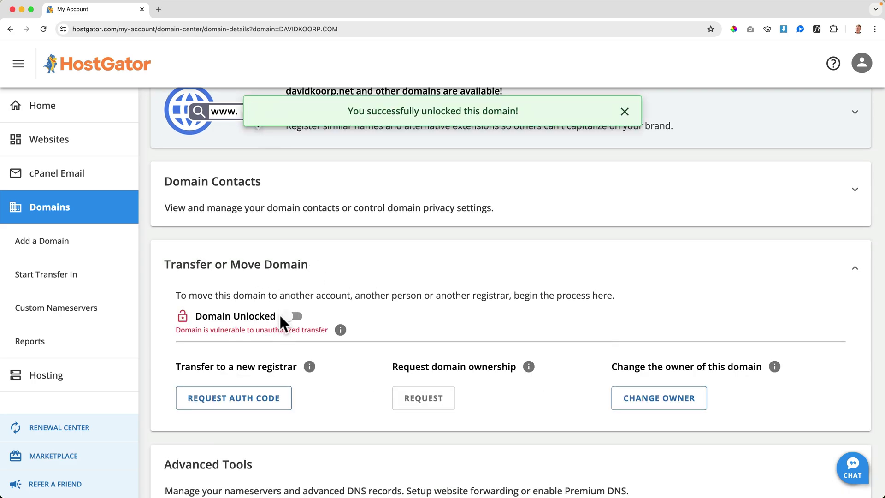
pyautogui.scroll(-3, 327, 310)
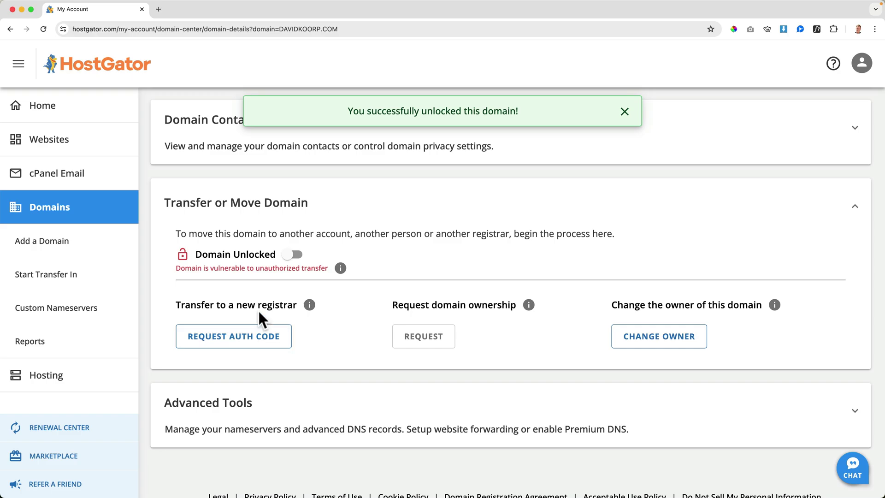
# Request the davidkoorp.com auth code by email, giving 'I found a better price' as the reason.
pyautogui.click(256, 344)
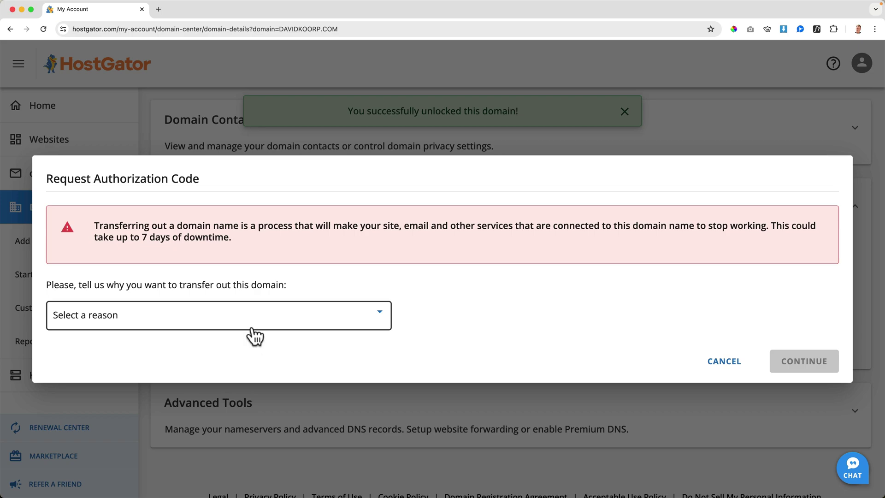
pyautogui.click(254, 328)
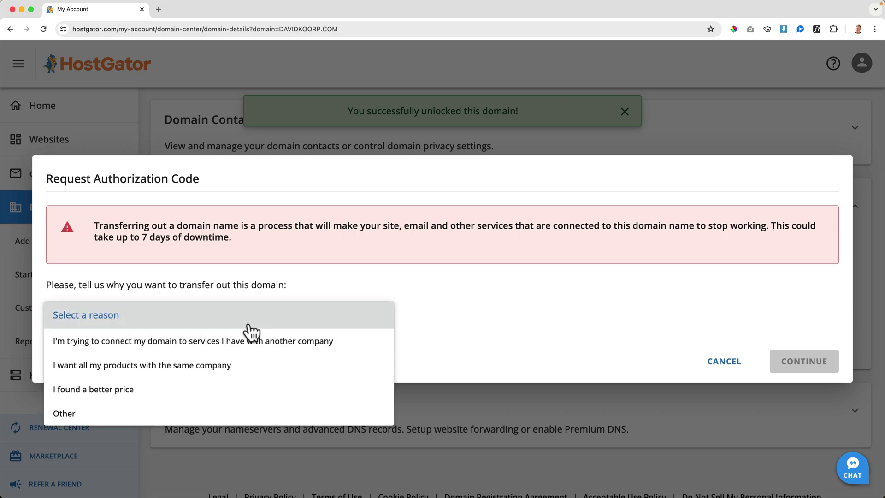
pyautogui.click(186, 393)
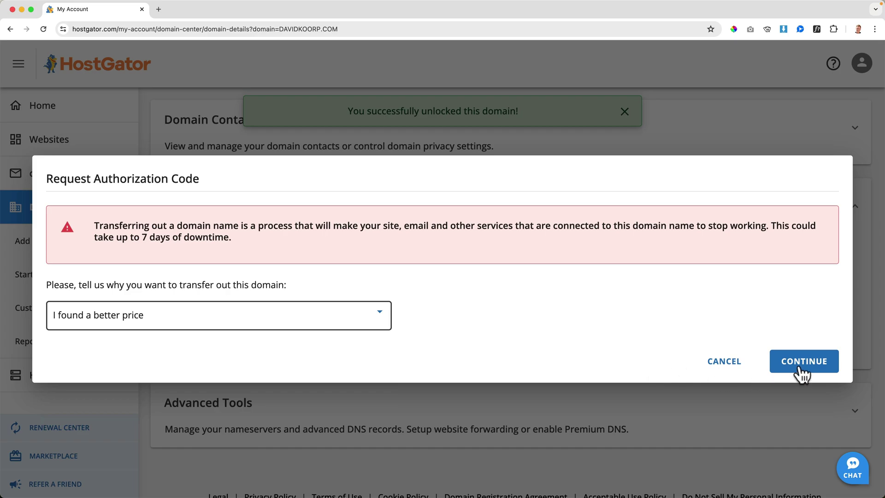
pyautogui.click(797, 364)
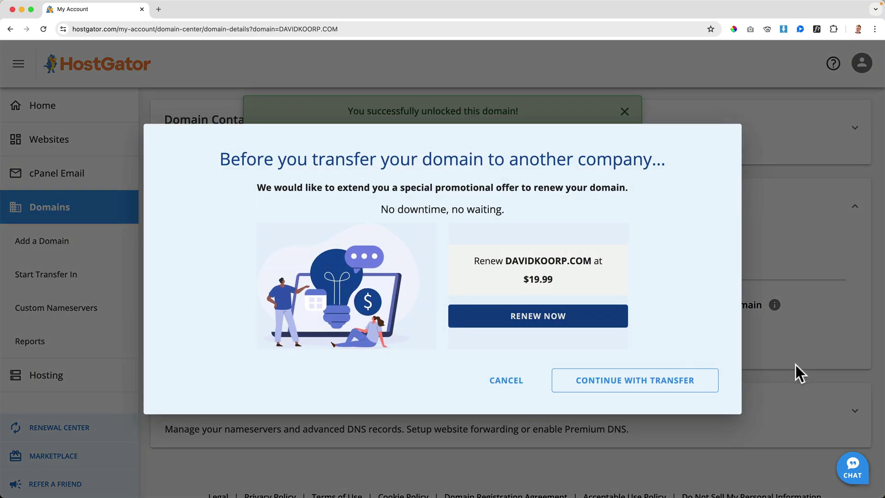
pyautogui.click(669, 382)
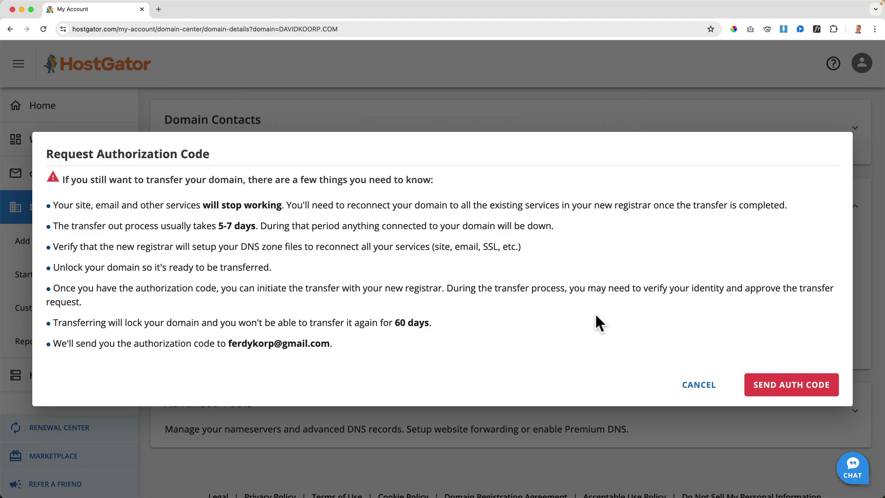
pyautogui.click(793, 387)
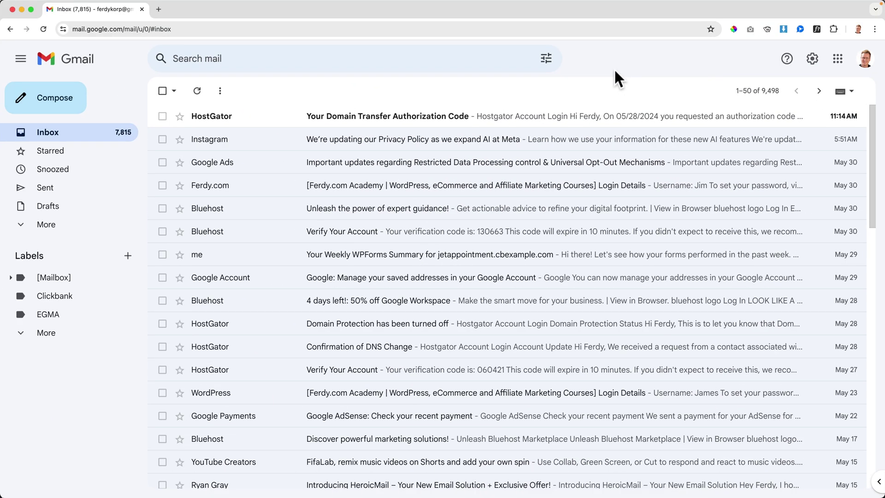
# Open HostGator's 'Your Domain Transfer Authorization Code' email and start Live chat from its contact page.
pyautogui.click(241, 120)
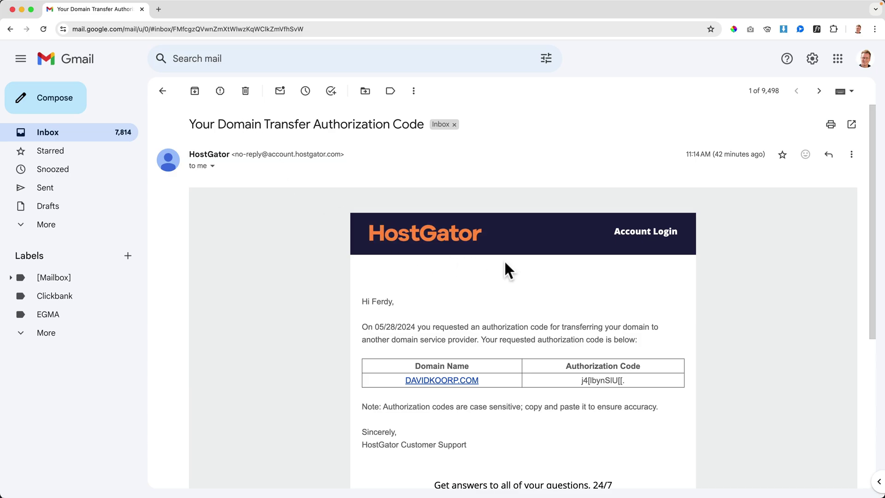
pyautogui.scroll(-2, 593, 321)
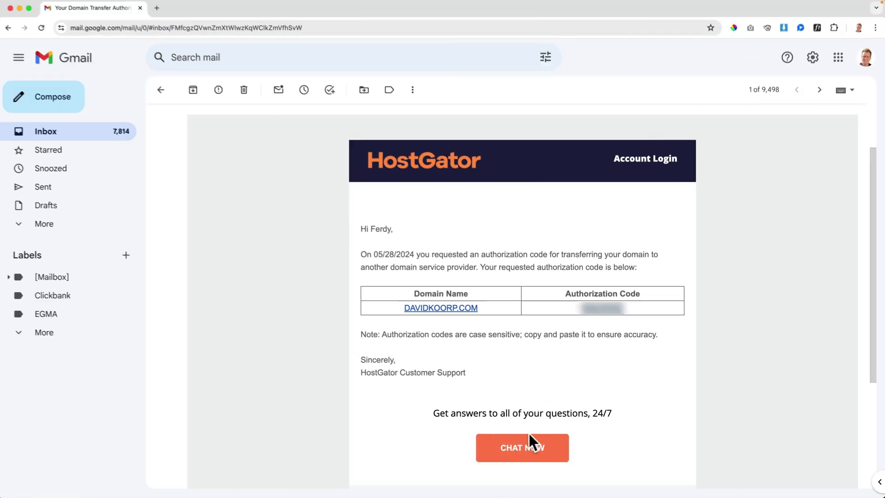
pyautogui.click(433, 449)
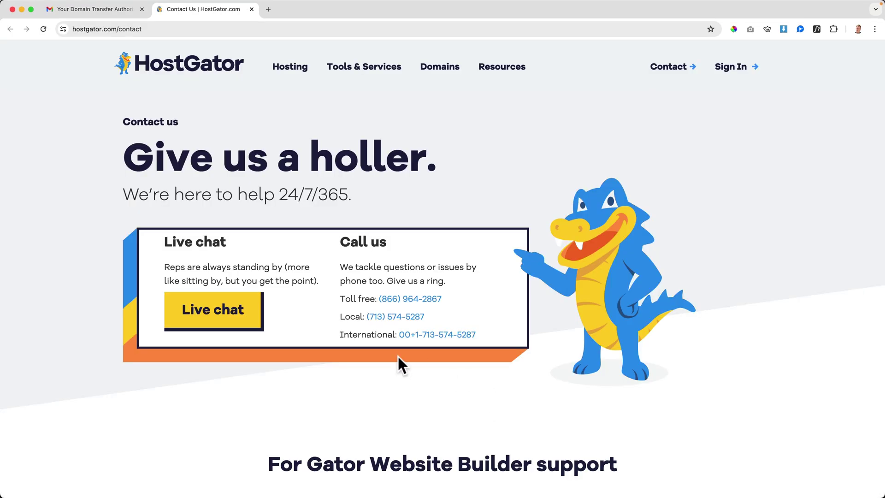
pyautogui.click(184, 316)
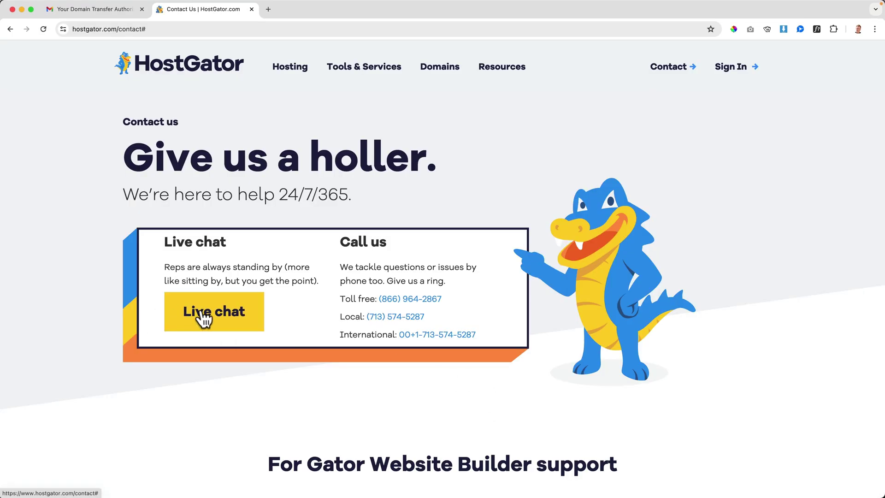
# Try reopening the support chat panel, then close the HostGator contact tab.
pyautogui.click(854, 468)
pyautogui.click(853, 468)
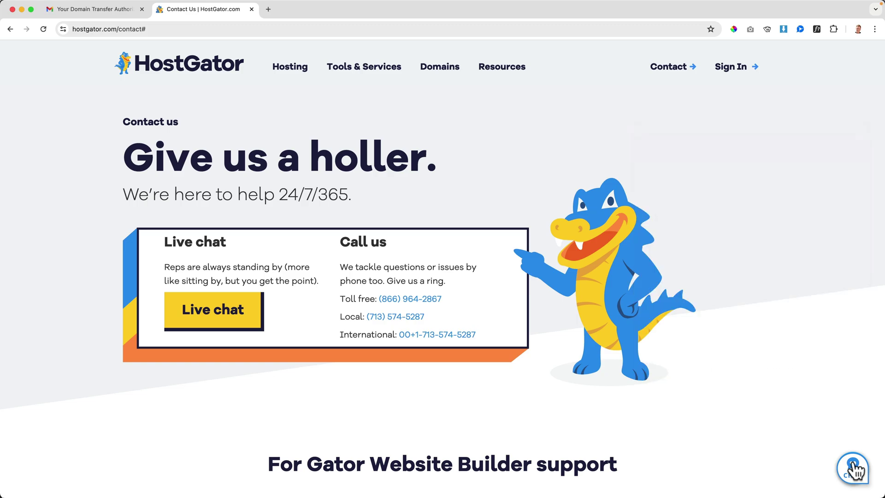
pyautogui.click(853, 468)
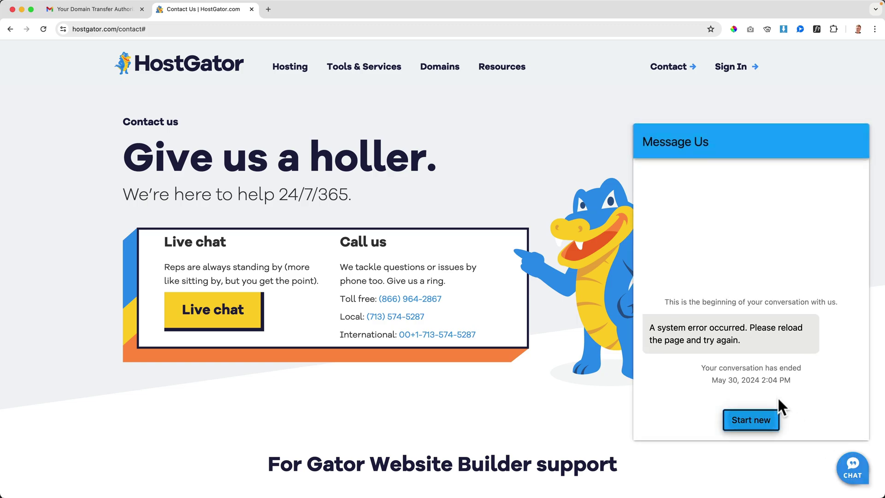
pyautogui.moveTo(648, 325); pyautogui.dragTo(771, 344)
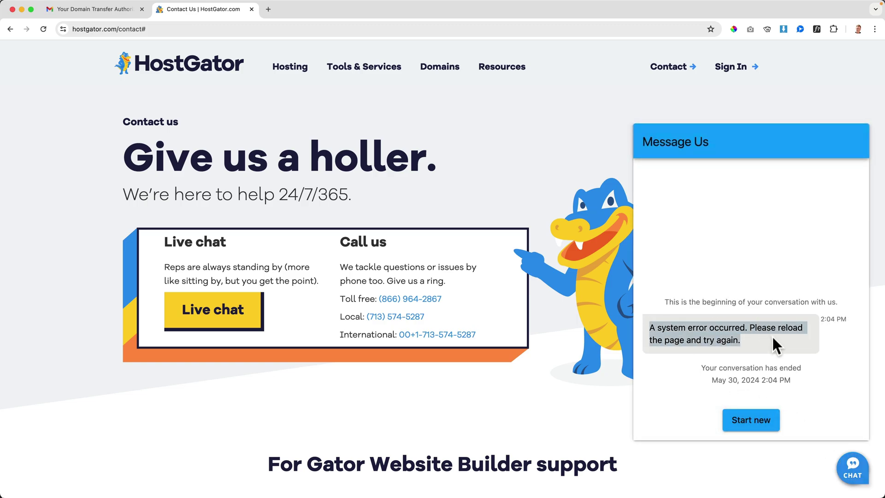
pyautogui.click(773, 337)
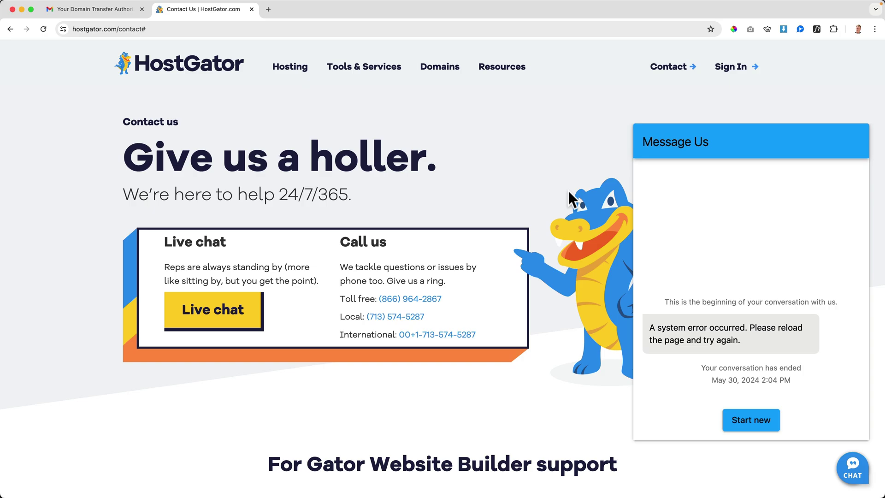
pyautogui.press('super+w')
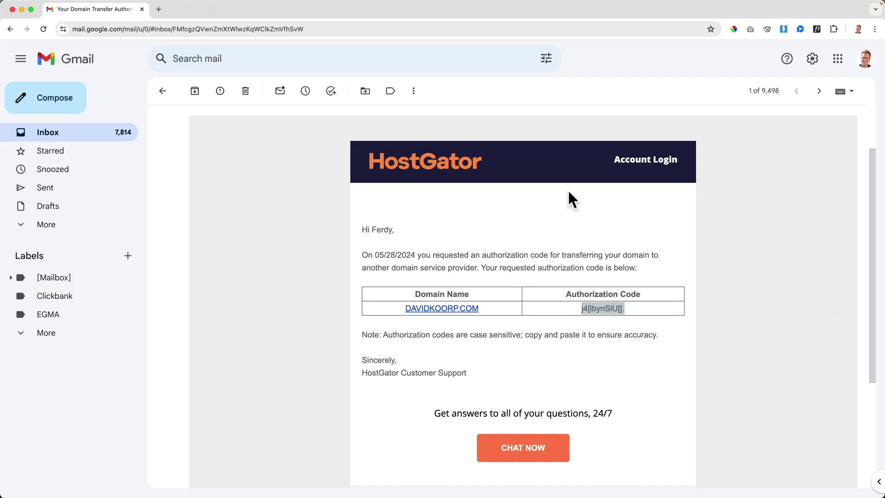
pyautogui.click(569, 193)
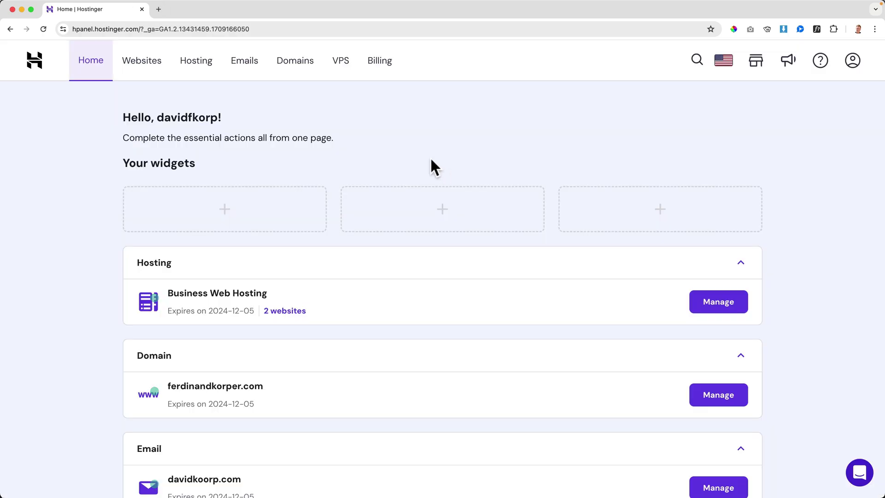
# Purchase the davidkoorp.com transfer from External domains and complete the $12.31 payment.
pyautogui.click(297, 63)
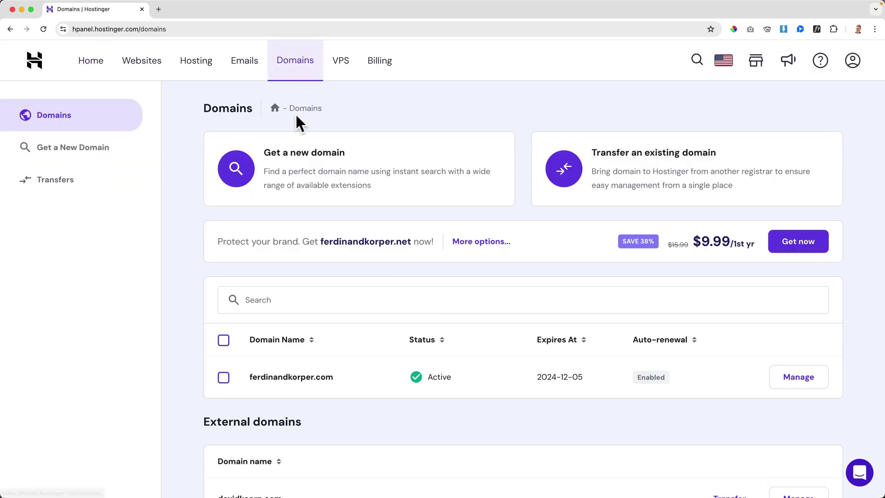
pyautogui.scroll(-3, 296, 121)
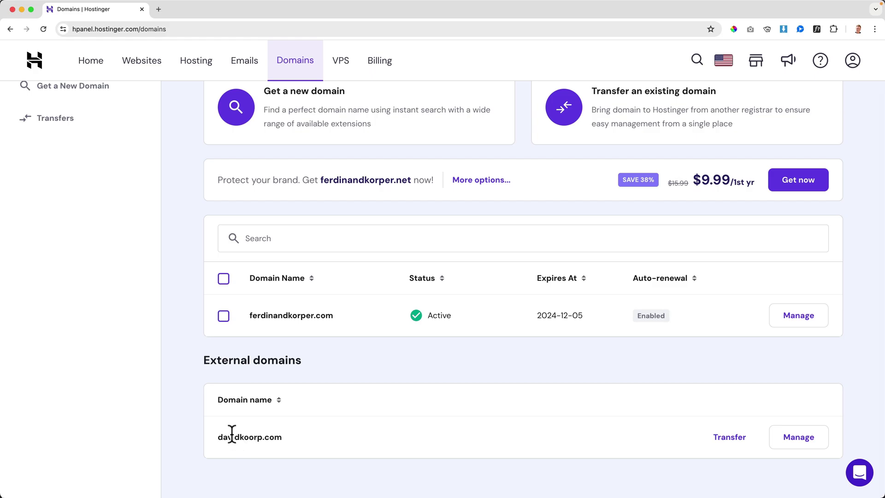
pyautogui.click(728, 443)
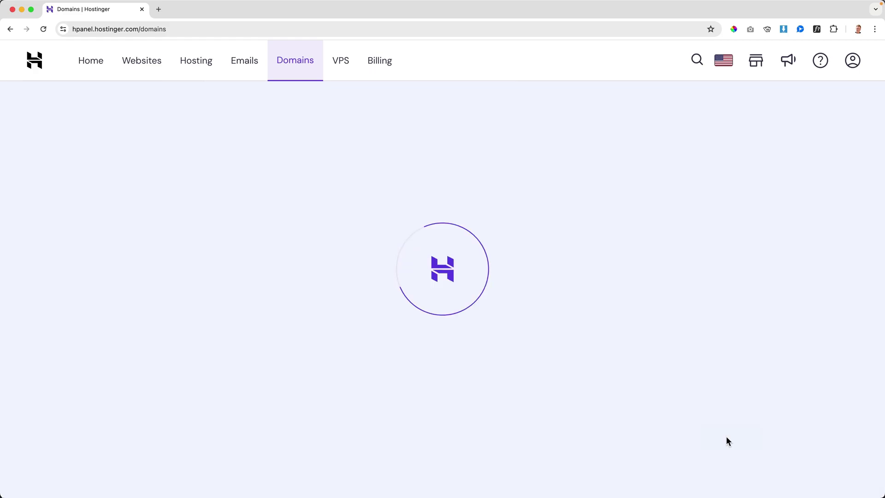
pyautogui.click(778, 351)
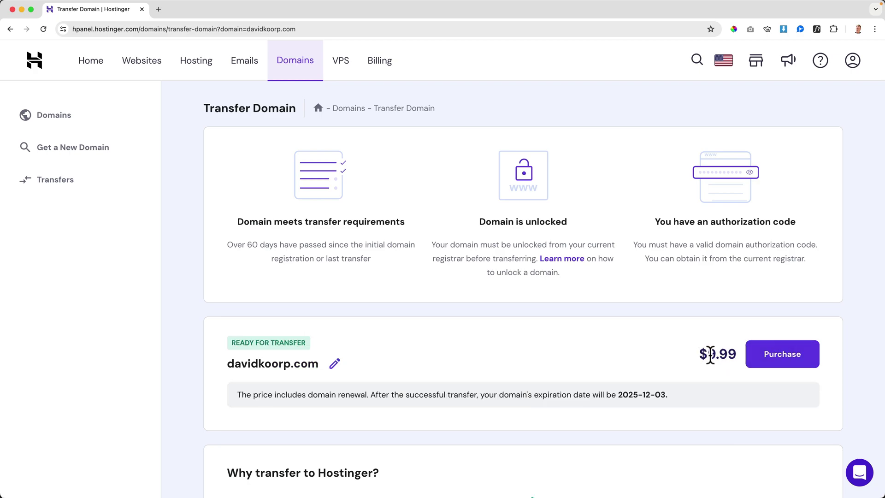
pyautogui.click(782, 355)
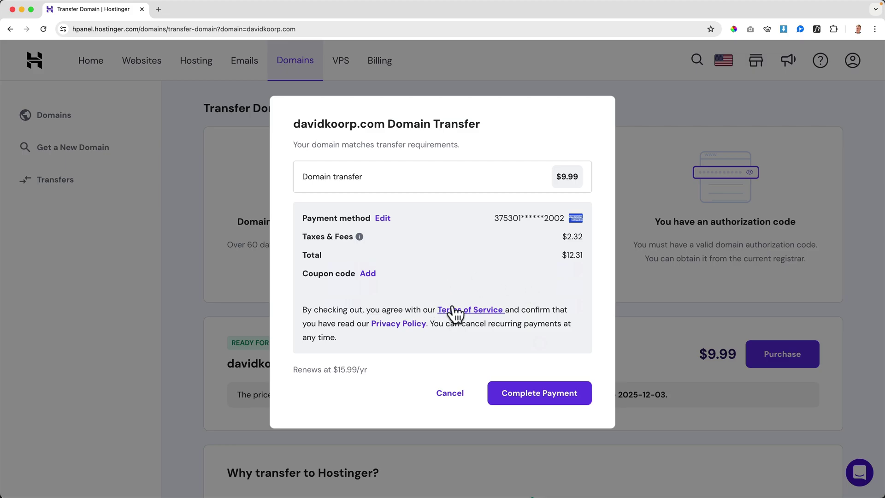
pyautogui.click(531, 393)
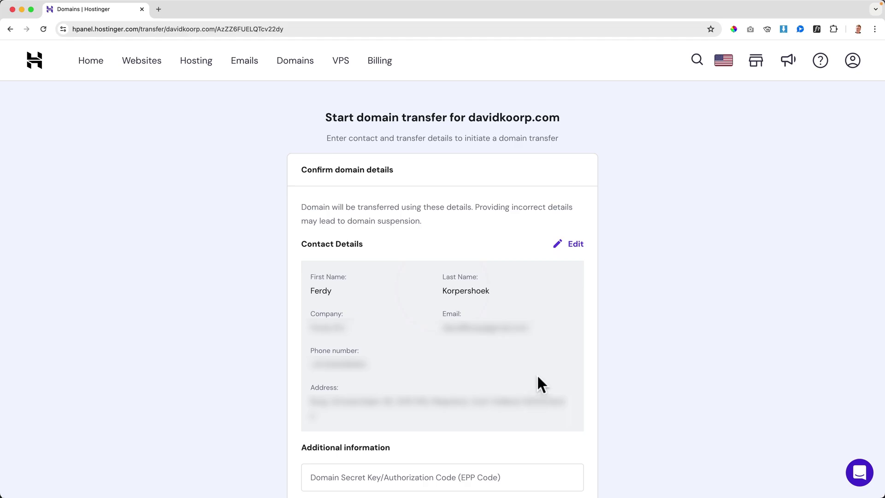
# Paste the EPP code, keep the existing nameservers, and submit the davidkoorp.com transfer.
pyautogui.scroll(-3, 537, 378)
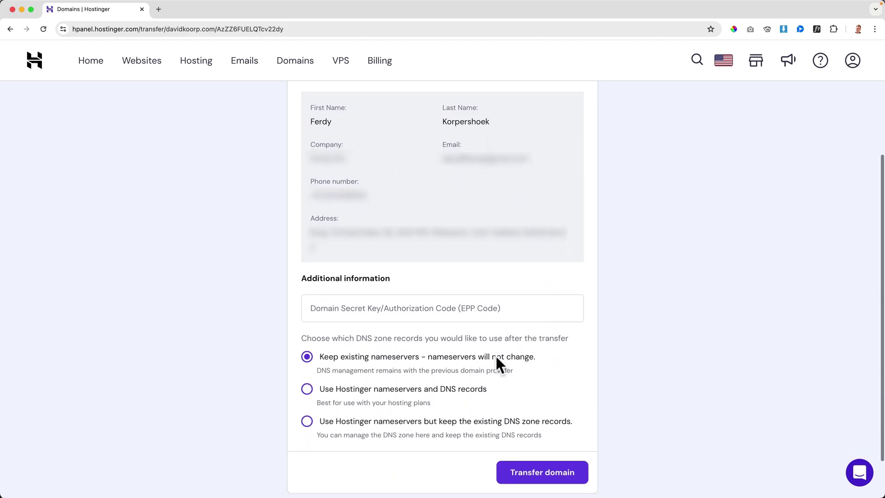
pyautogui.click(350, 308)
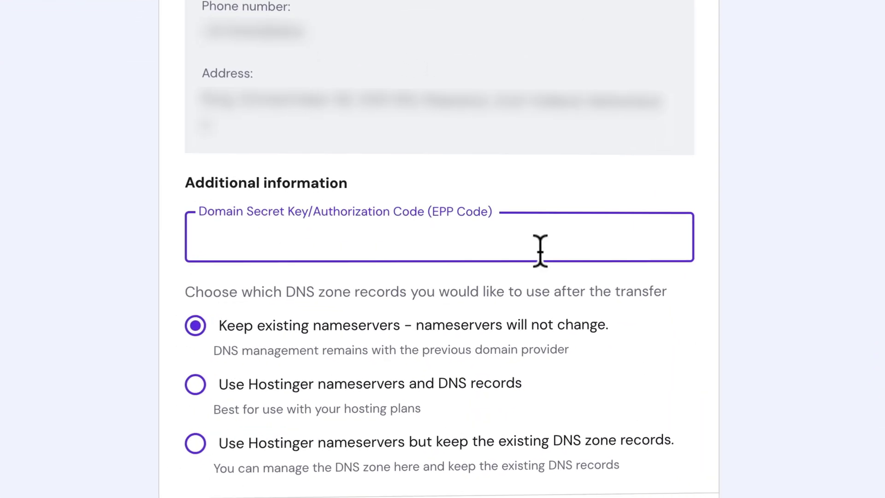
pyautogui.hotkey('ctrl', 'v')
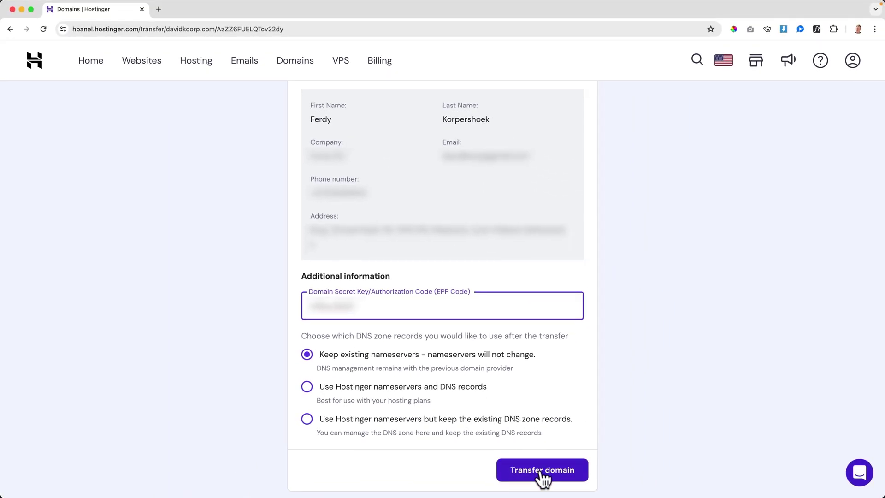
pyautogui.click(543, 477)
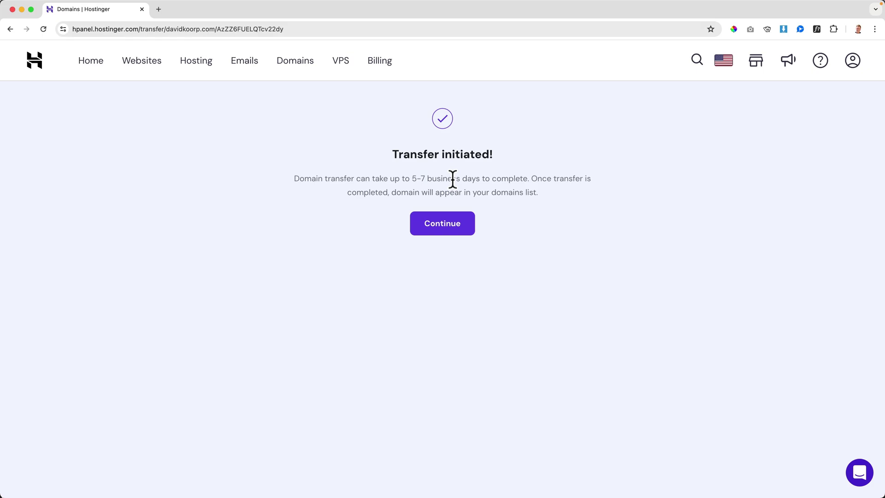
pyautogui.click(442, 224)
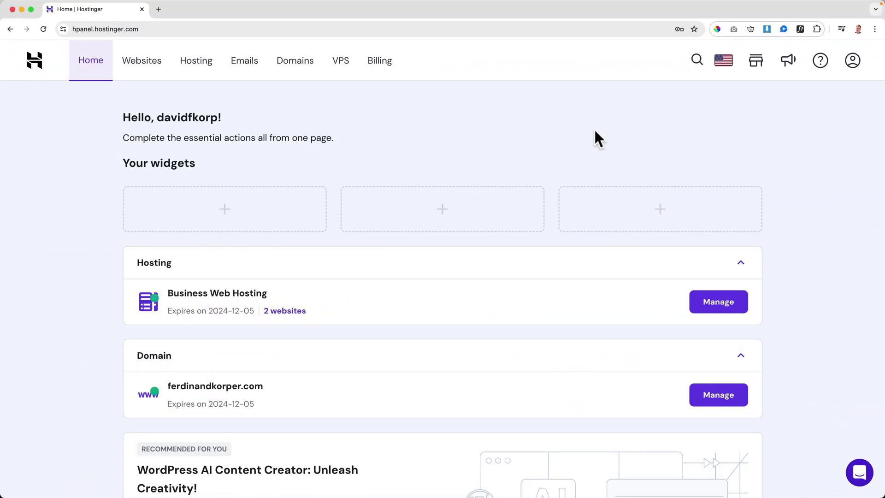
# Set up the free email service for the davidkoorp.com domain.
pyautogui.click(246, 70)
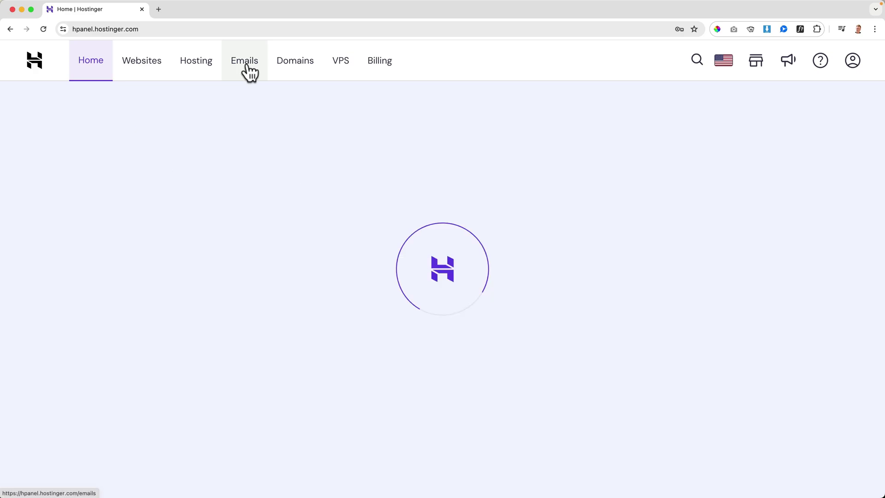
pyautogui.moveTo(145, 130); pyautogui.dragTo(452, 148)
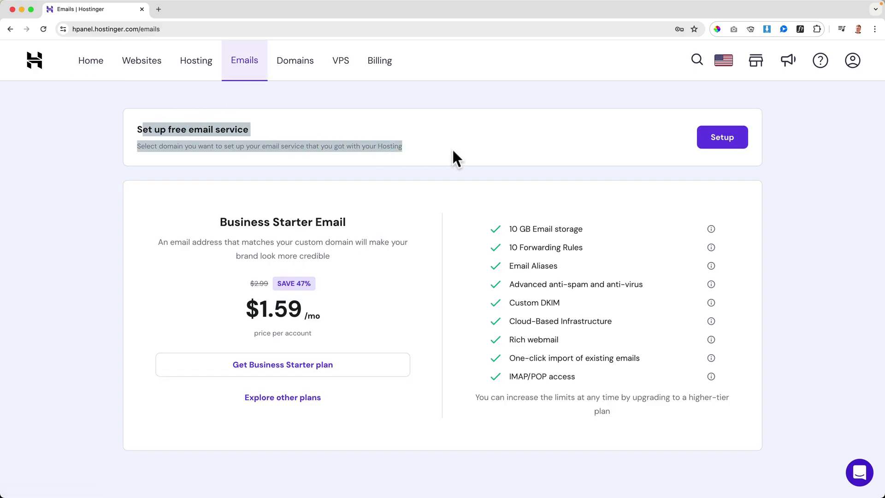
pyautogui.click(452, 148)
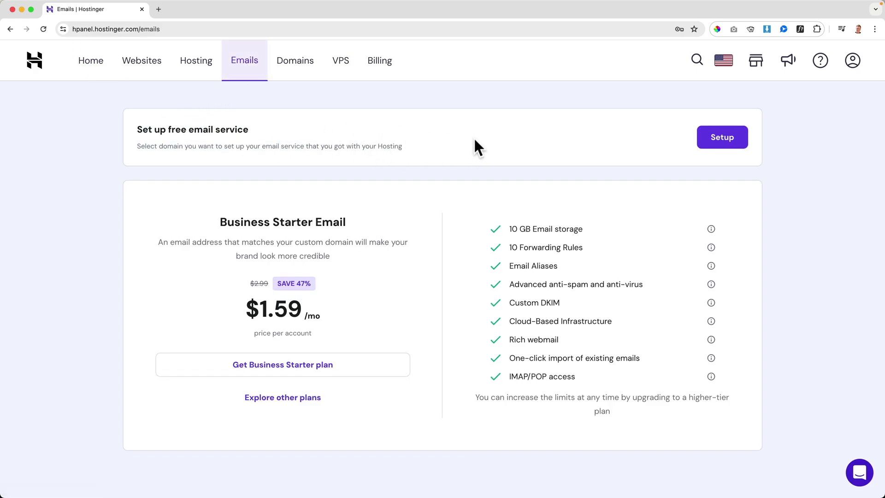
pyautogui.click(720, 138)
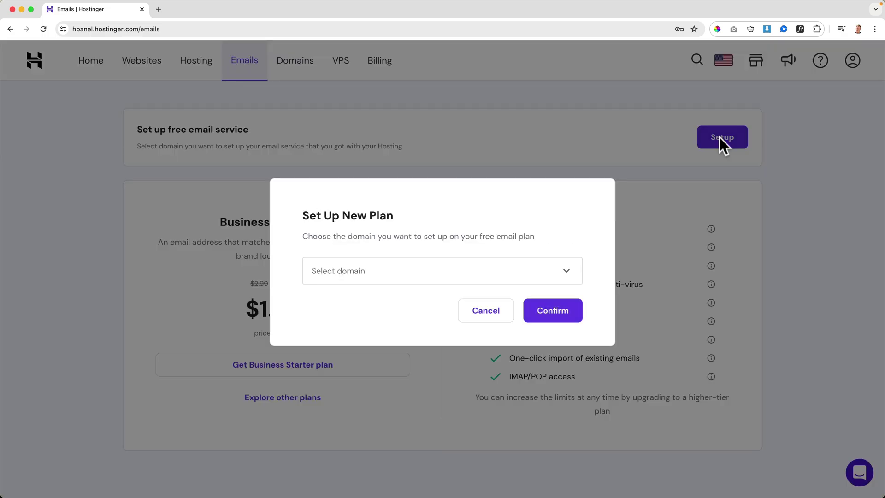
pyautogui.click(389, 275)
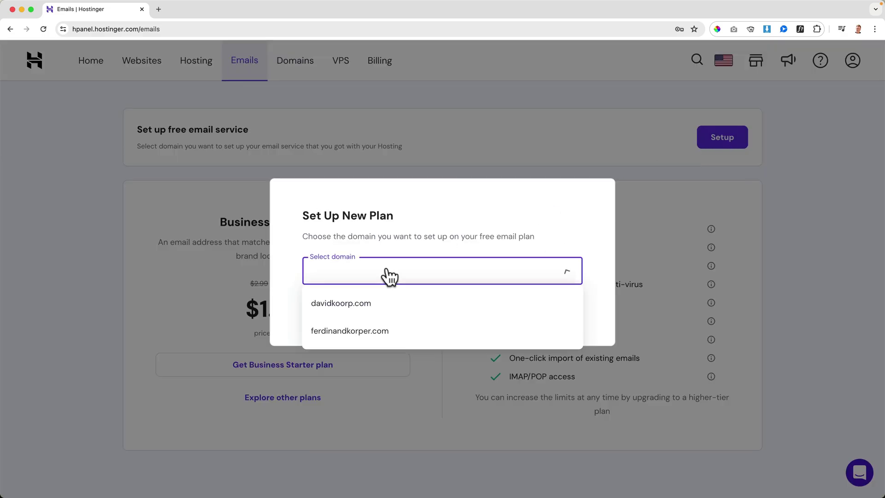
pyautogui.click(353, 304)
pyautogui.click(563, 315)
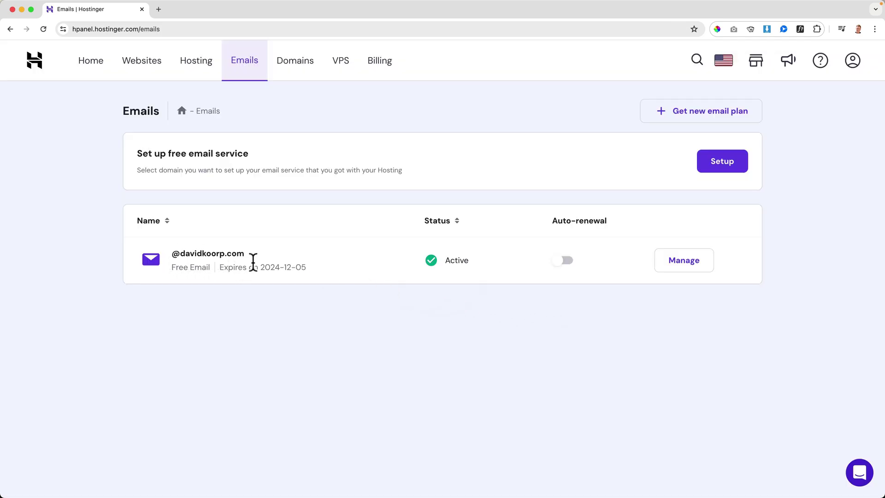
# Choose the Free plan and enter mailbox name 'info' with a pasted password.
pyautogui.click(676, 262)
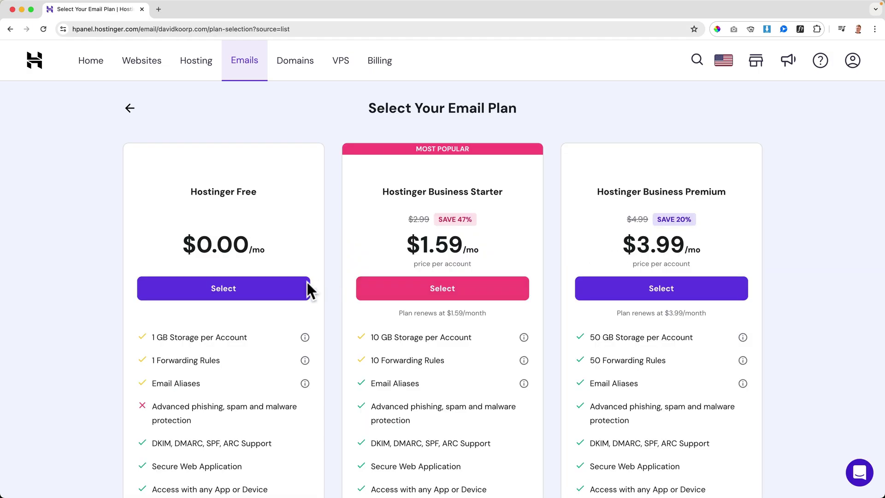
pyautogui.click(238, 289)
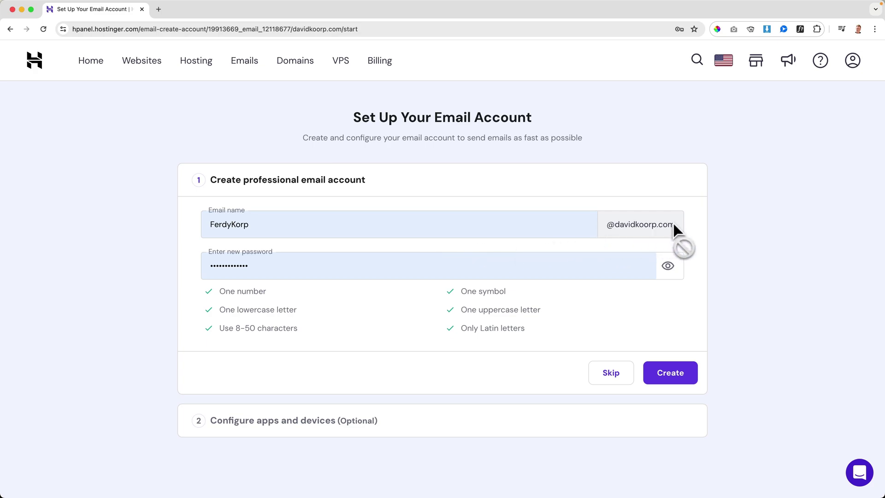
pyautogui.doubleClick(330, 225)
pyautogui.write('in')
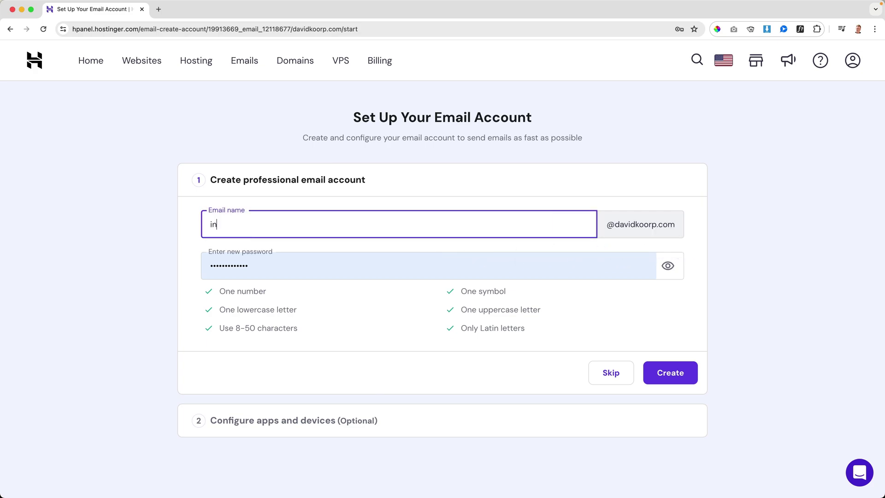
pyautogui.press('Tab')
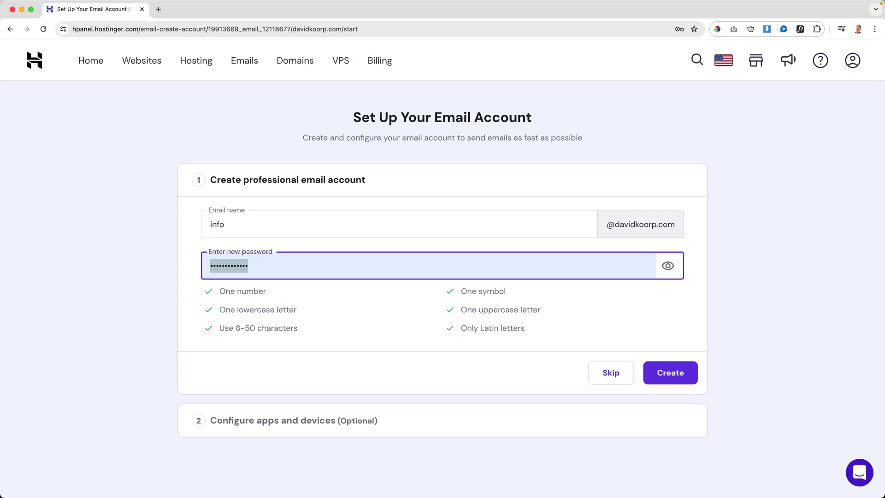
pyautogui.press('super+v')
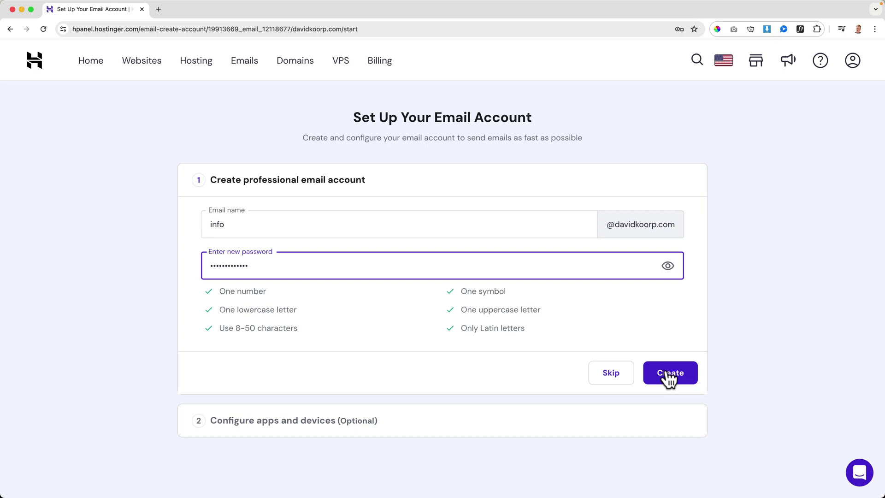
pyautogui.click(669, 379)
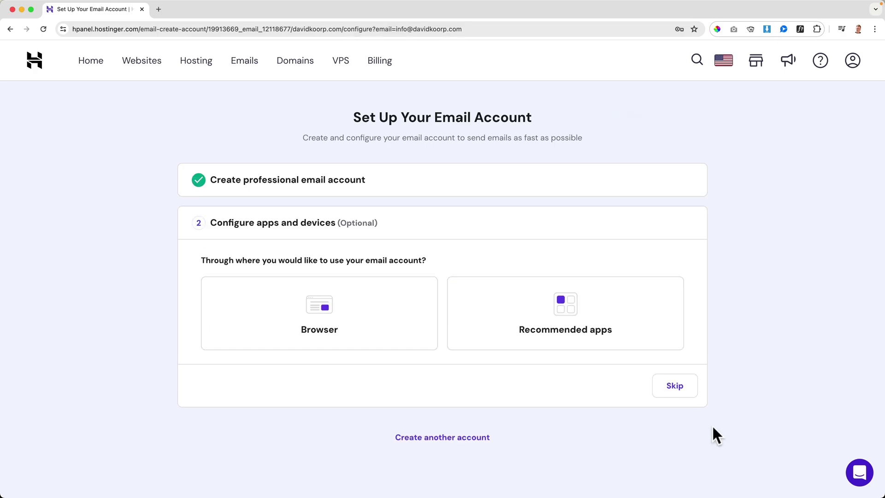
pyautogui.click(332, 322)
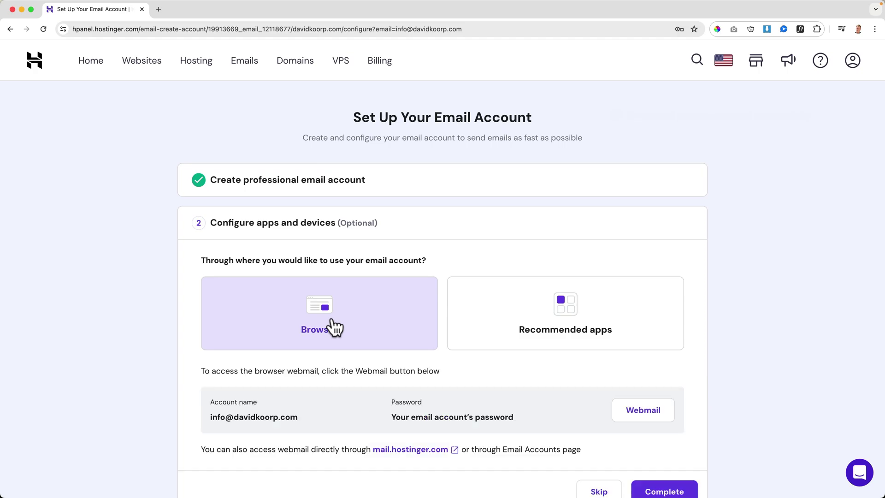
pyautogui.scroll(-3, 331, 325)
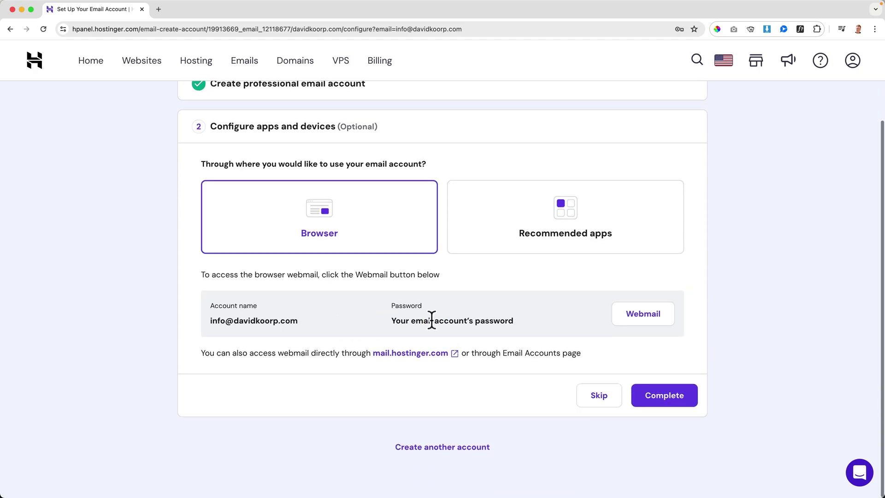
pyautogui.click(642, 318)
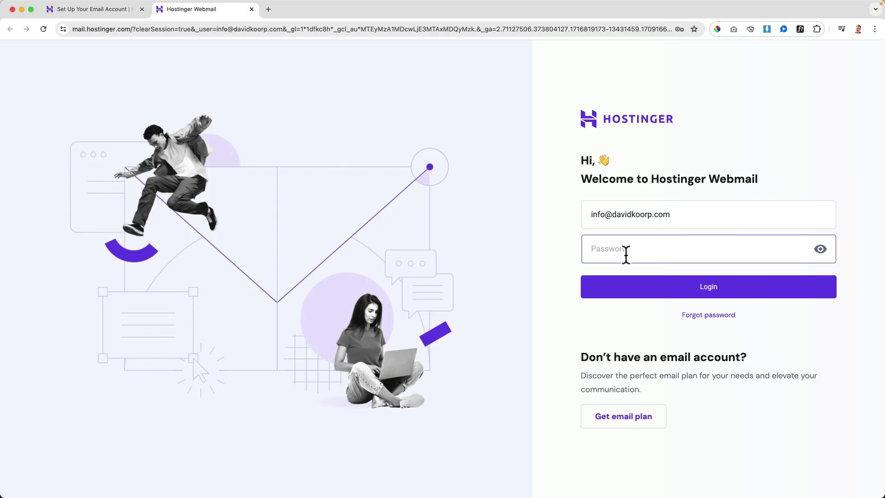
pyautogui.click(640, 286)
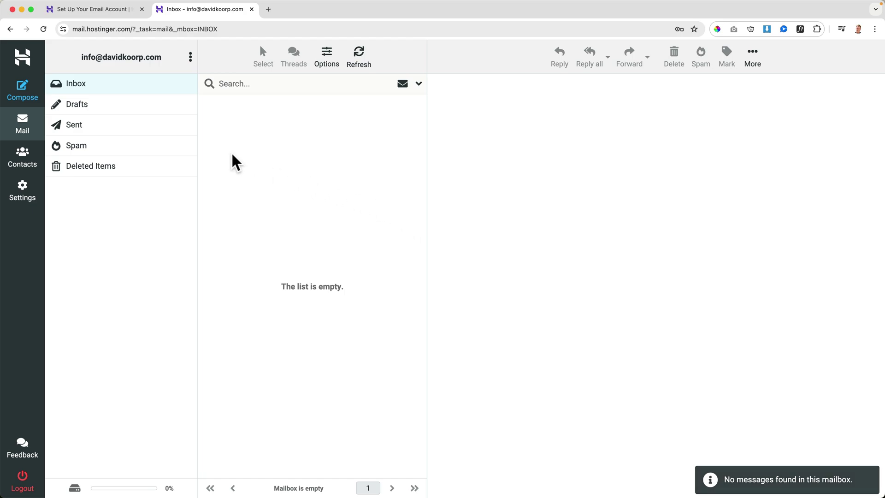
pyautogui.click(26, 94)
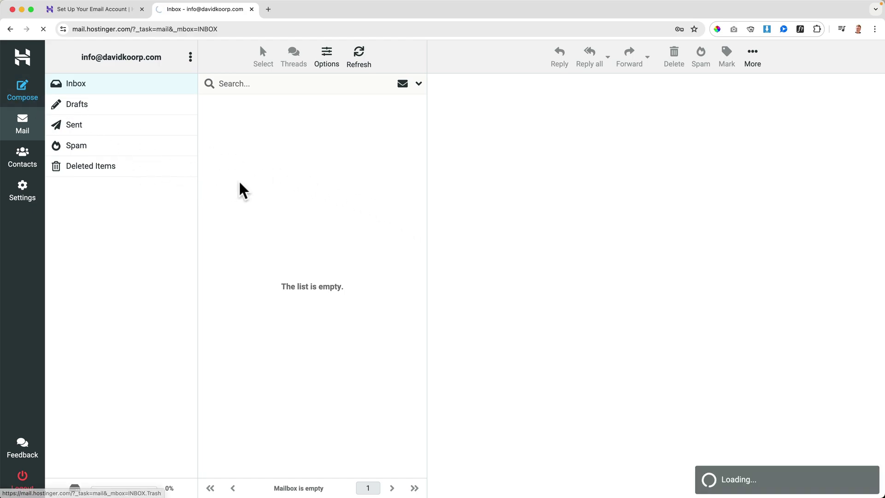
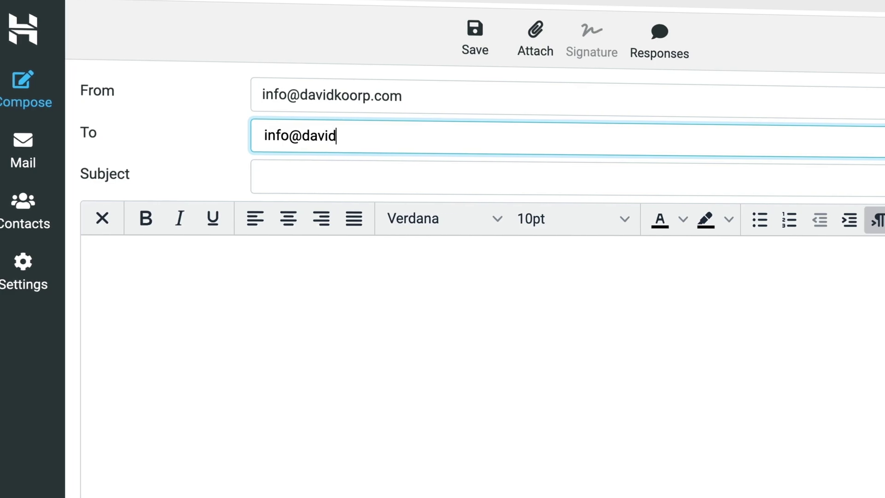
pyautogui.press('Tab')
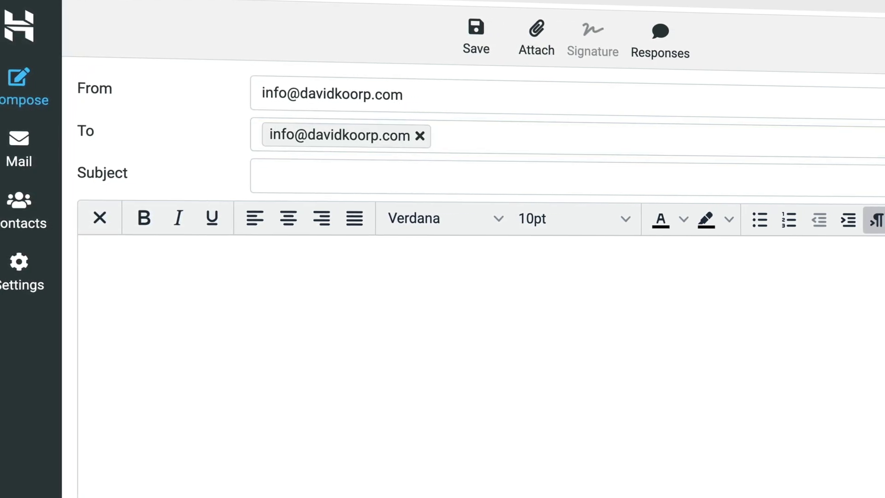
pyautogui.write('Test EMa')
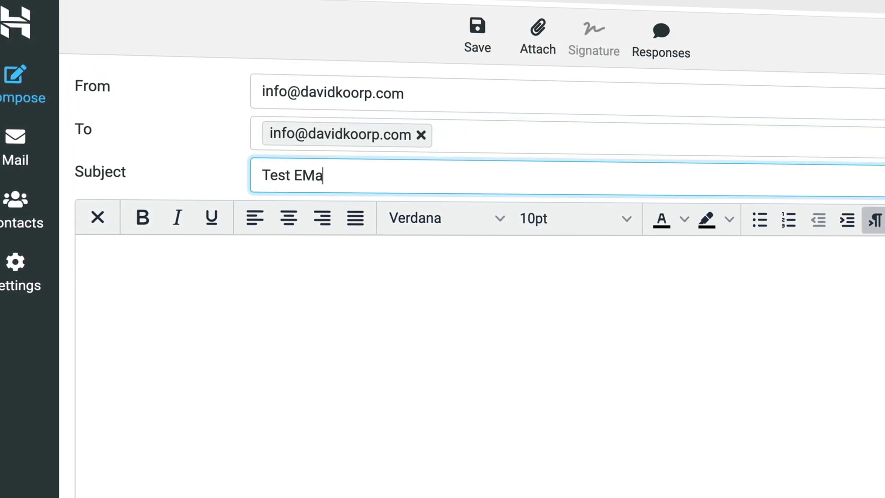
pyautogui.press('BackSpace')
pyautogui.press('BackSpace')
pyautogui.write('mail From Webm')
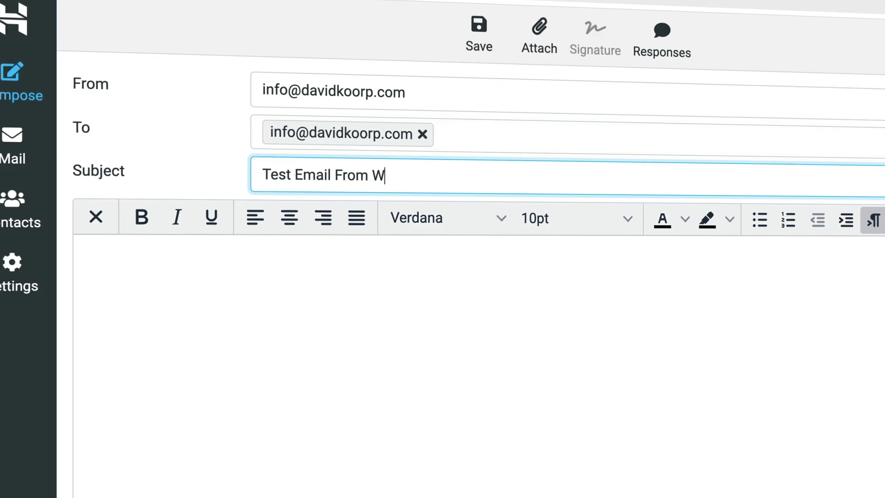
pyautogui.write('ail')
pyautogui.click(316, 424)
pyautogui.write('Hey David')
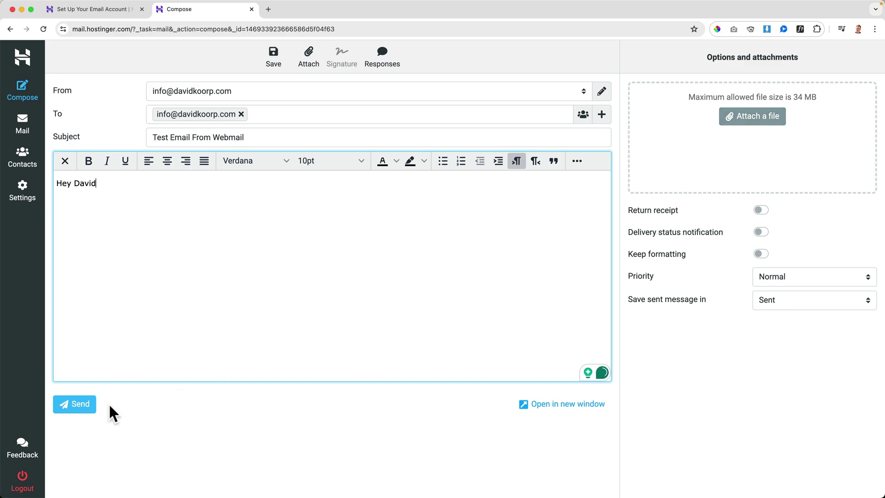
pyautogui.click(78, 405)
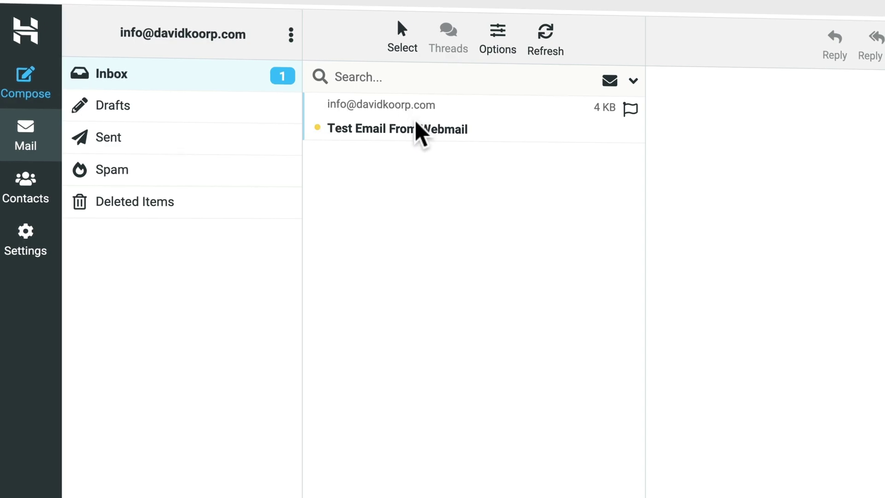
# Open the received test email and its sent copy, then return to the Inbox.
pyautogui.click(416, 130)
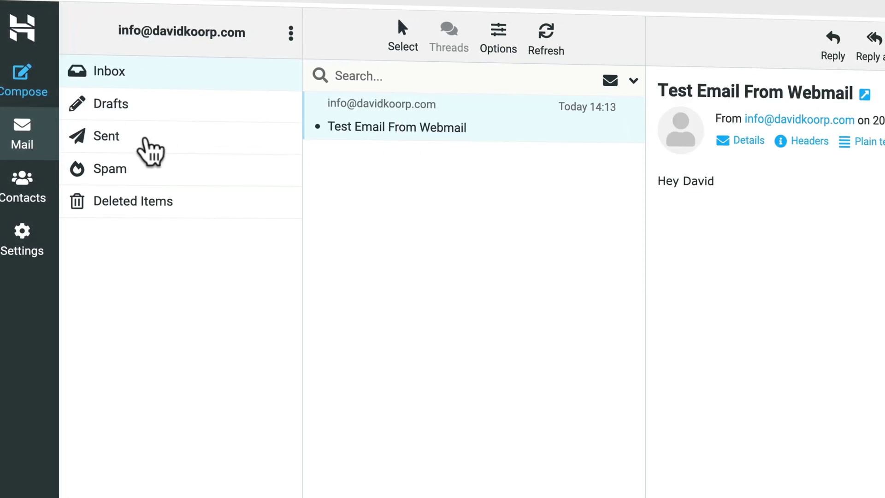
pyautogui.click(143, 139)
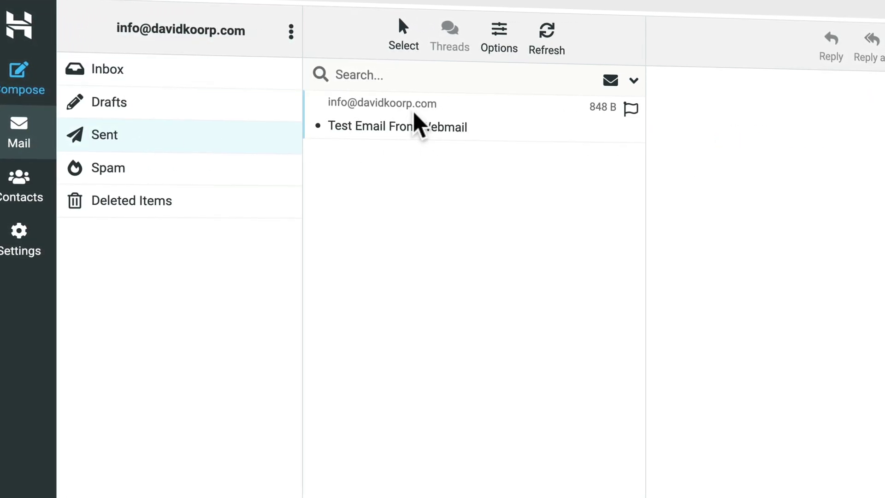
pyautogui.click(172, 75)
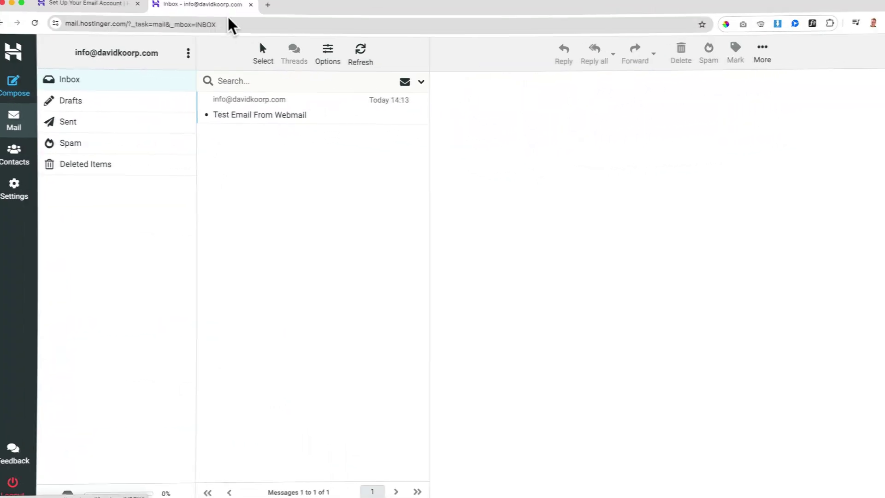
# Complete the email account setup and open davidkoorp.com's email management.
pyautogui.click(112, 9)
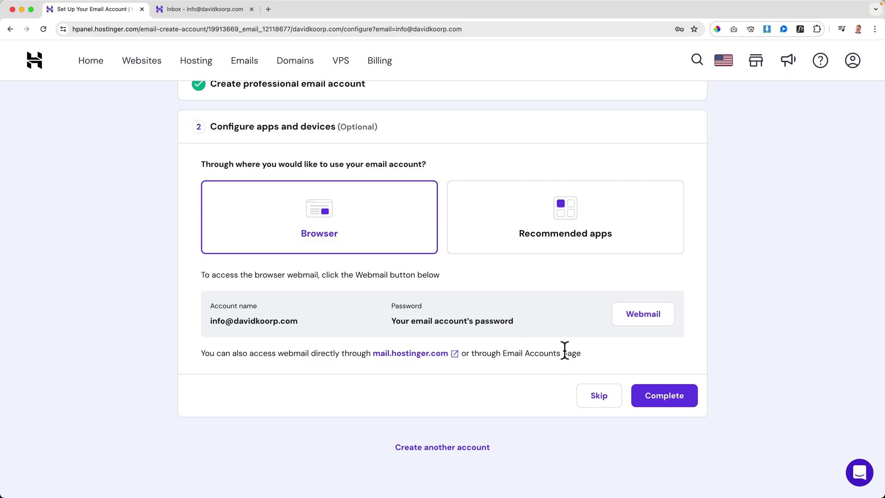
pyautogui.click(649, 396)
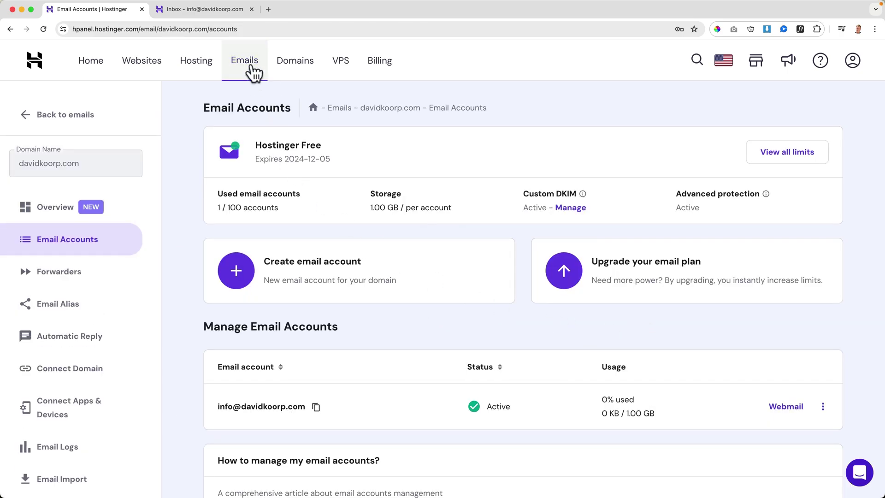
pyautogui.click(249, 71)
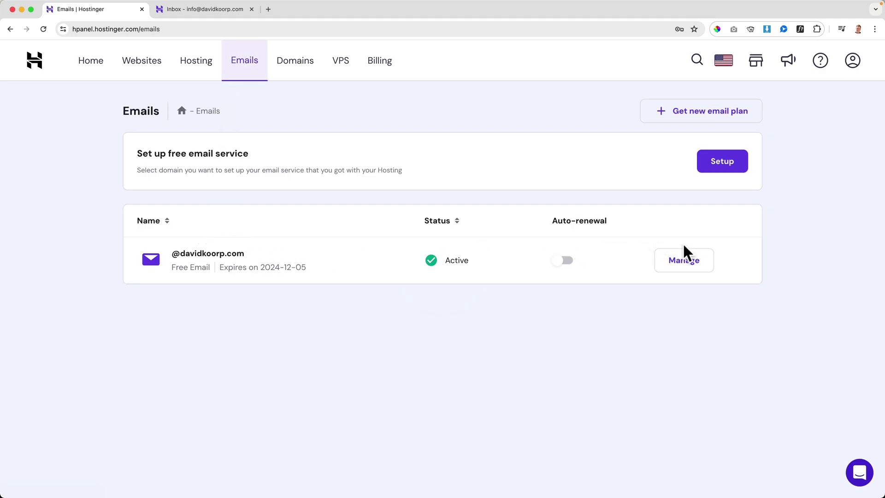
pyautogui.click(692, 266)
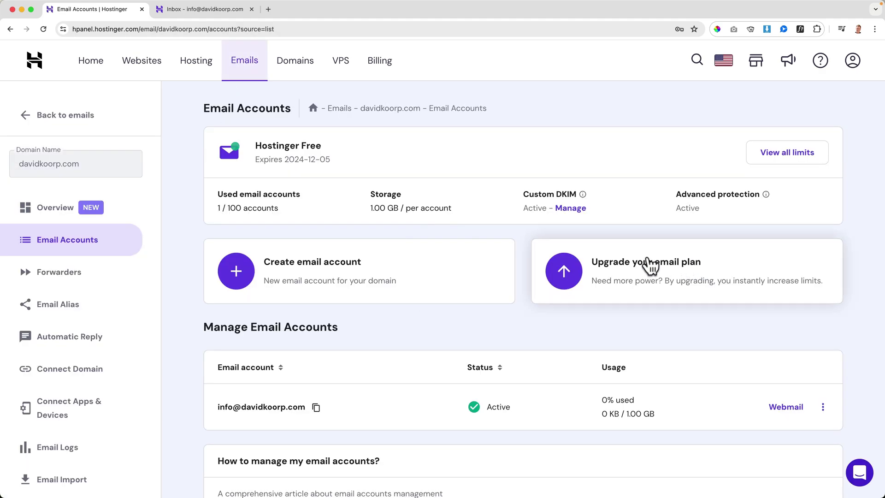
# Show the Manual Configuration IMAP, SMTP and POP settings under Connect Apps & Devices.
pyautogui.scroll(-3, 67, 250)
pyautogui.scroll(-3, 65, 250)
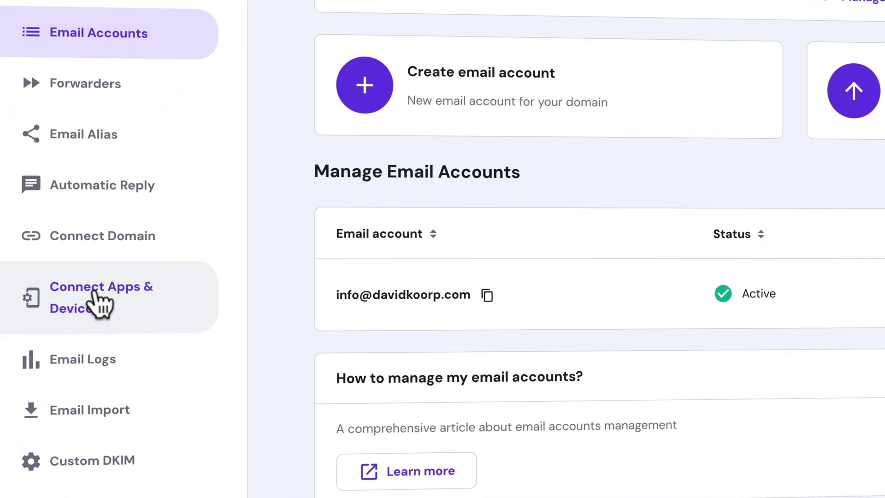
pyautogui.click(98, 303)
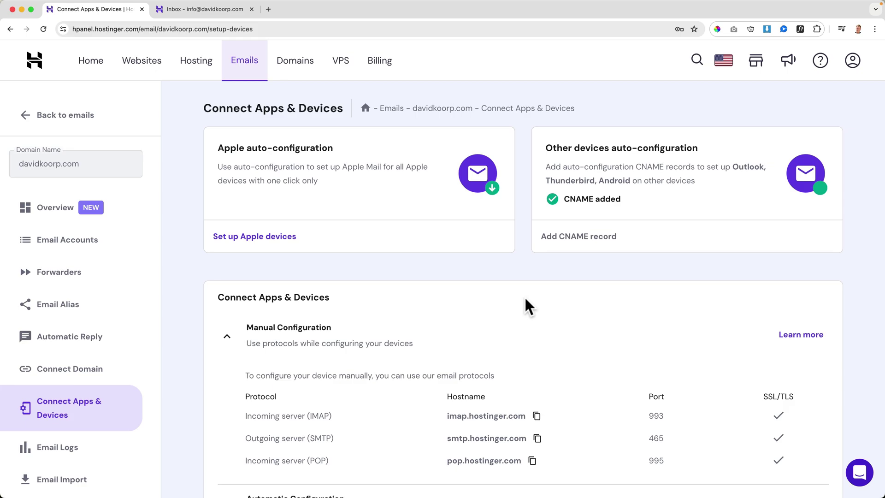
pyautogui.scroll(-3, 507, 298)
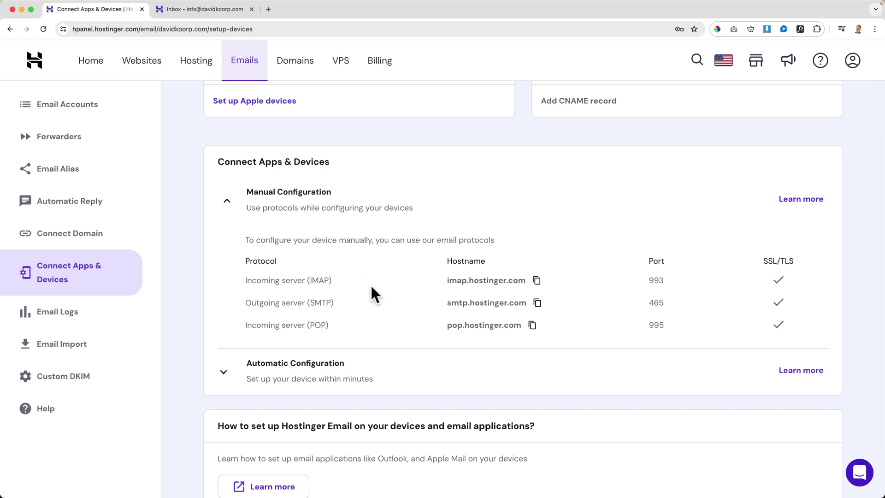
pyautogui.press('super+space')
# Launch Mail from search and start adding an Other Mail Account.
pyautogui.write('mai')
pyautogui.press('Return')
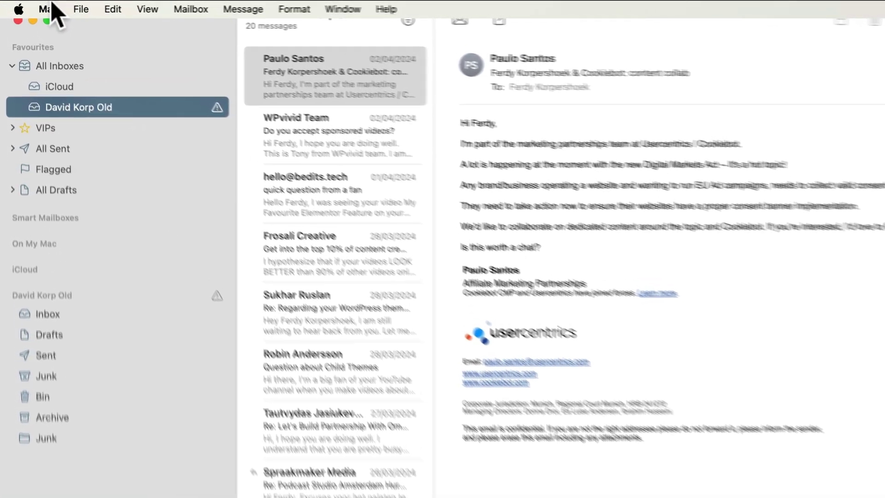
pyautogui.click(32, 5)
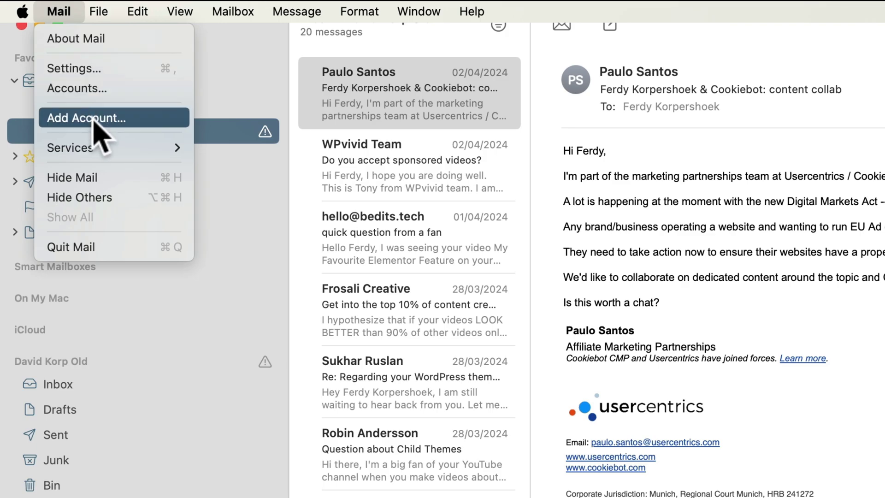
pyautogui.click(92, 121)
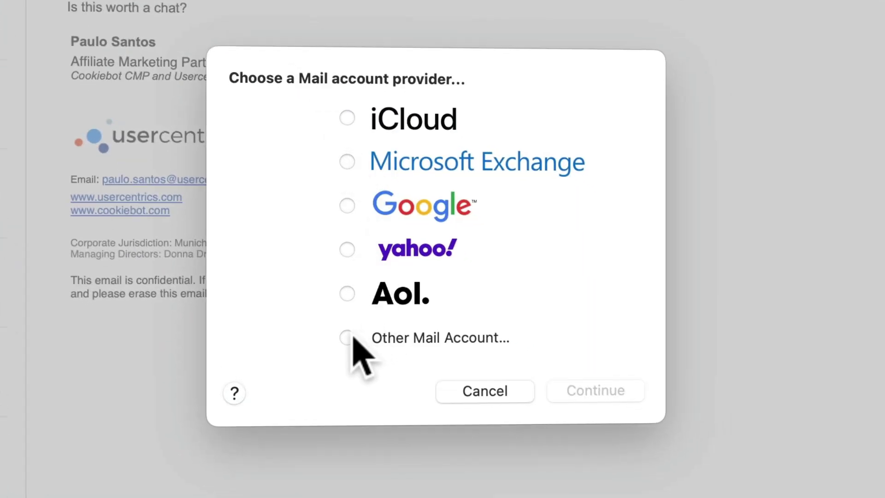
pyautogui.click(347, 338)
pyautogui.click(594, 396)
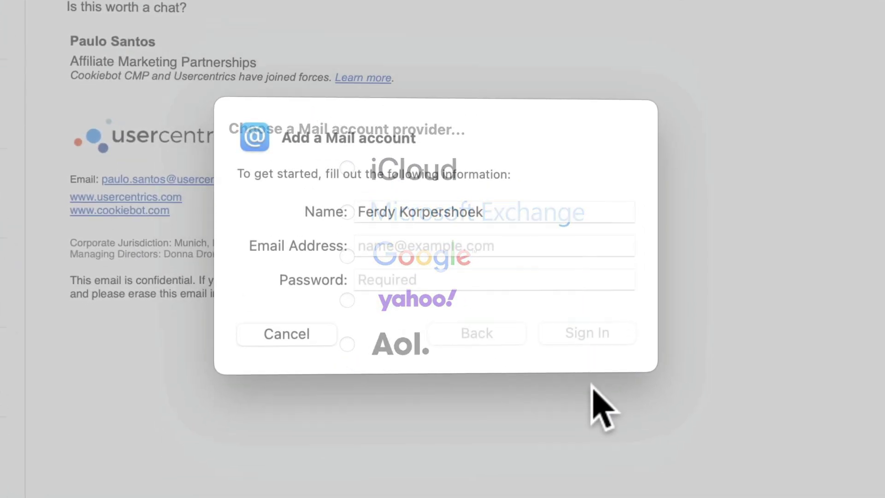
# Fill in the sender display name, the domain's info email address and the account password.
pyautogui.doubleClick(408, 215)
pyautogui.tripleClick(408, 215)
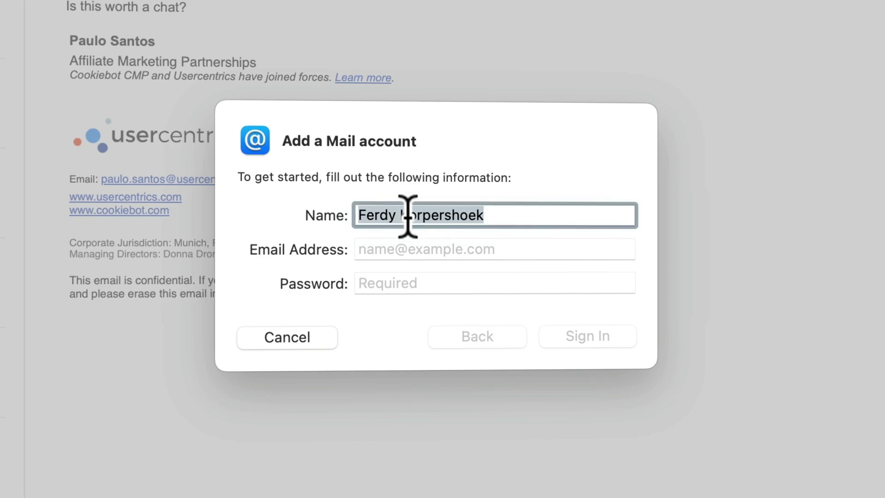
pyautogui.write('David Korp New')
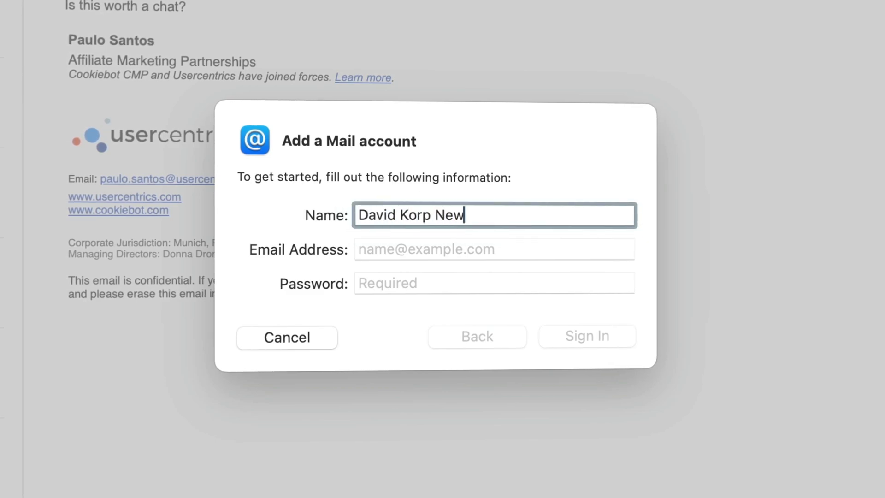
pyautogui.press('Tab')
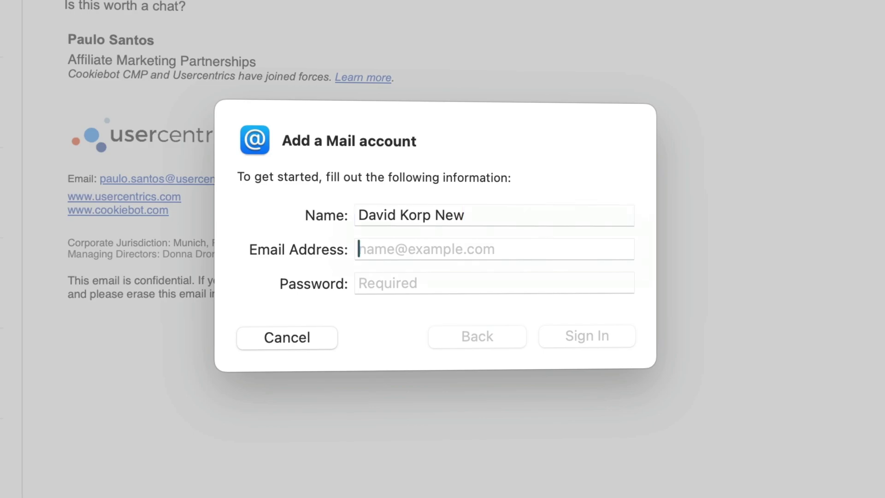
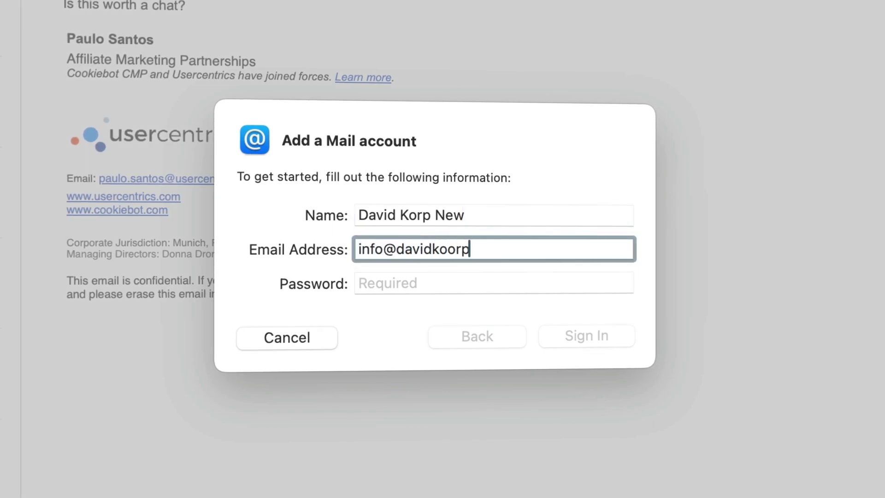
pyautogui.press('Tab')
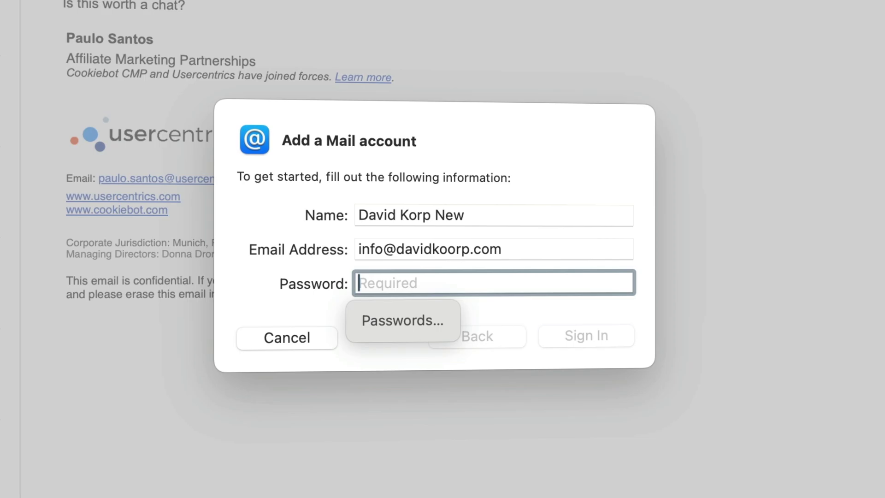
pyautogui.press('super+v')
# Attempt sign-in, then reuse the email address as the account username.
pyautogui.click(594, 338)
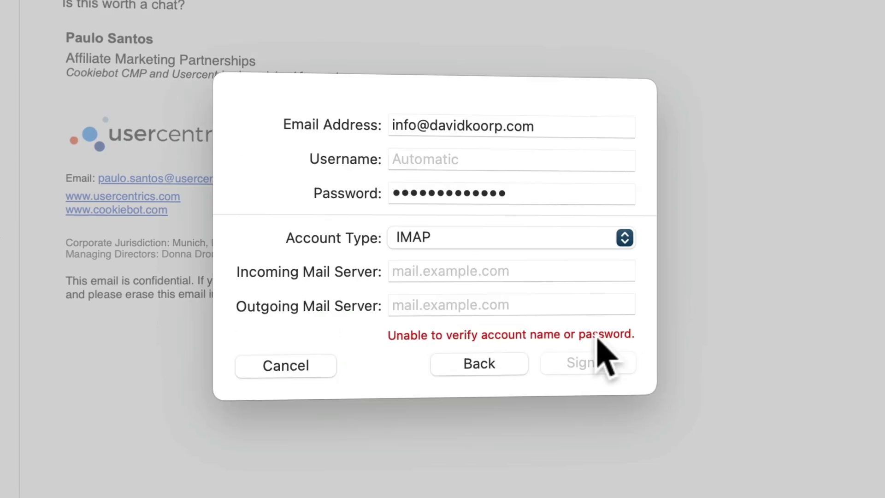
pyautogui.tripleClick(484, 124)
pyautogui.press('super+c')
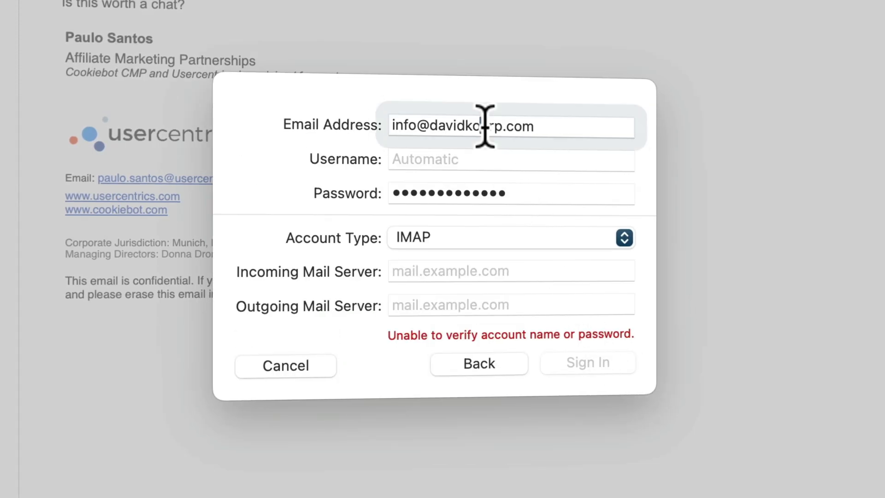
pyautogui.click(463, 155)
pyautogui.press('super+v')
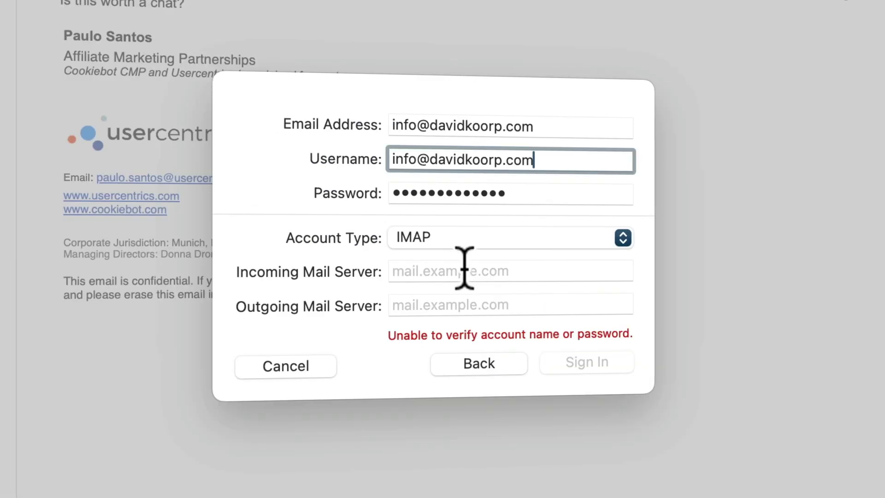
# Set imap.hostinger.com and smtp.hostinger.com as servers, sign in, and use the account for Mail only.
pyautogui.click(462, 269)
pyautogui.write('imap.hostinger.com')
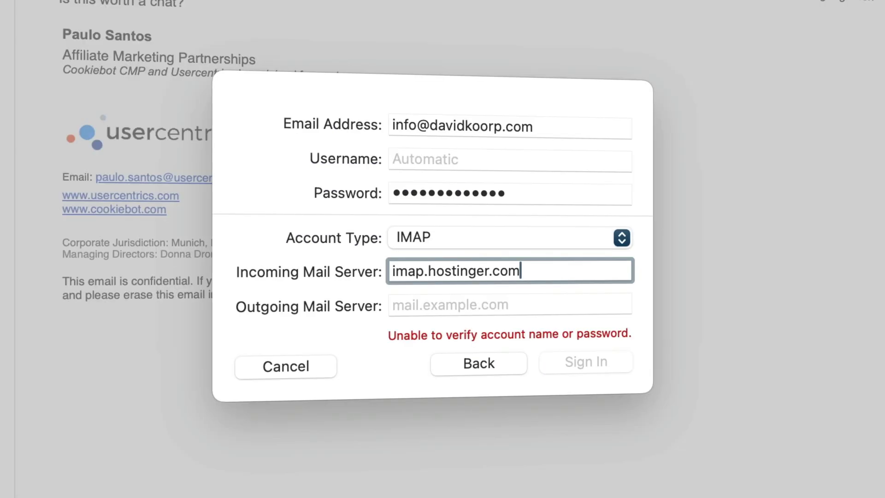
pyautogui.click(465, 305)
pyautogui.write('smtp.hostinger.com')
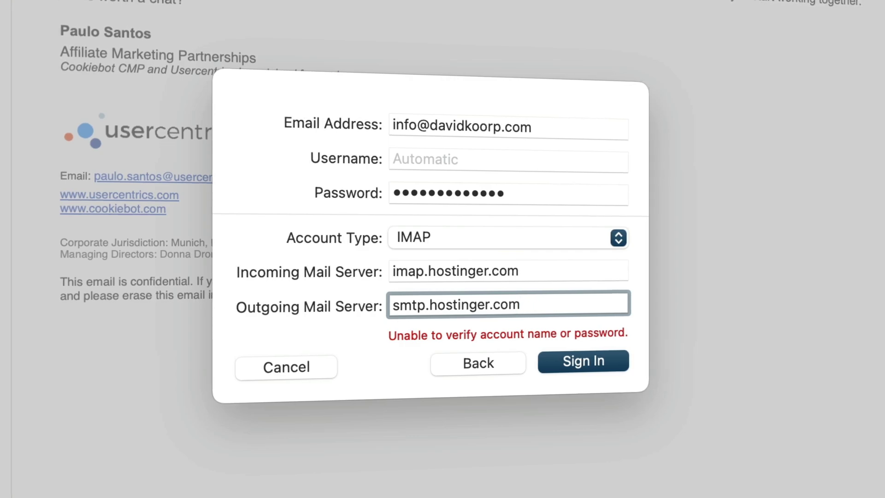
pyautogui.click(579, 362)
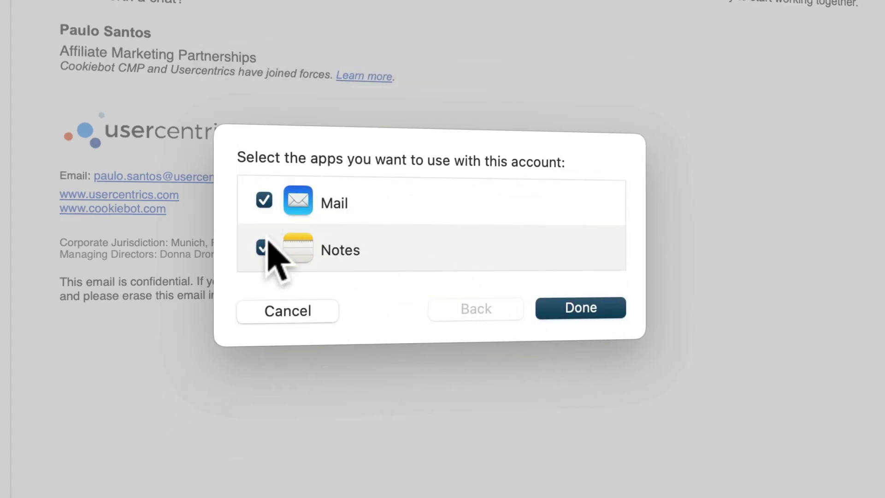
pyautogui.click(264, 247)
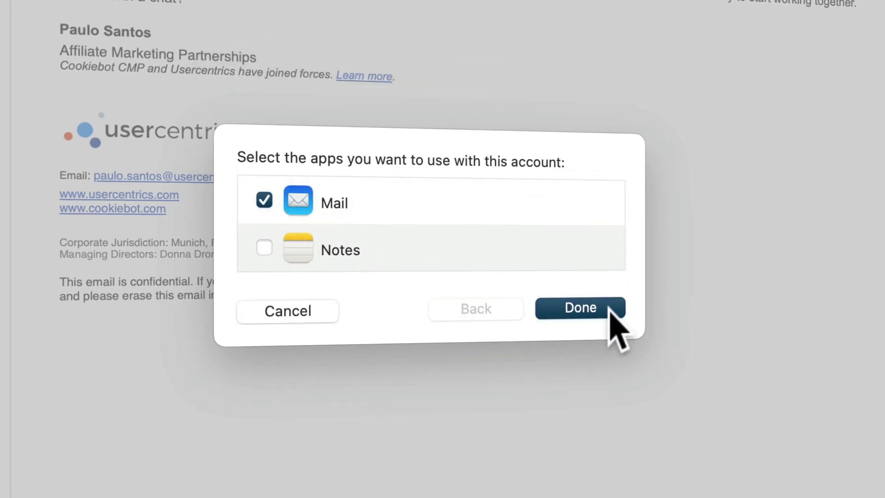
pyautogui.click(608, 304)
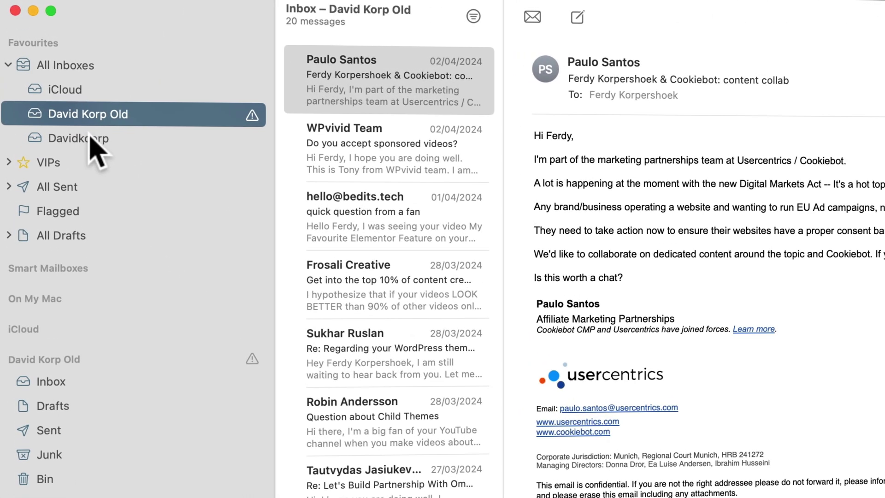
# Check the new account's inbox, then show its details in Mail Settings > Accounts.
pyautogui.click(51, 79)
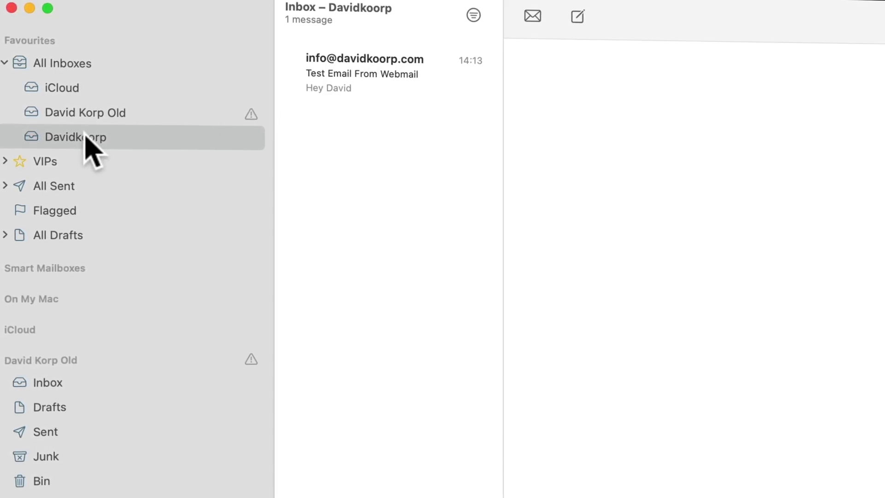
pyautogui.click(31, 5)
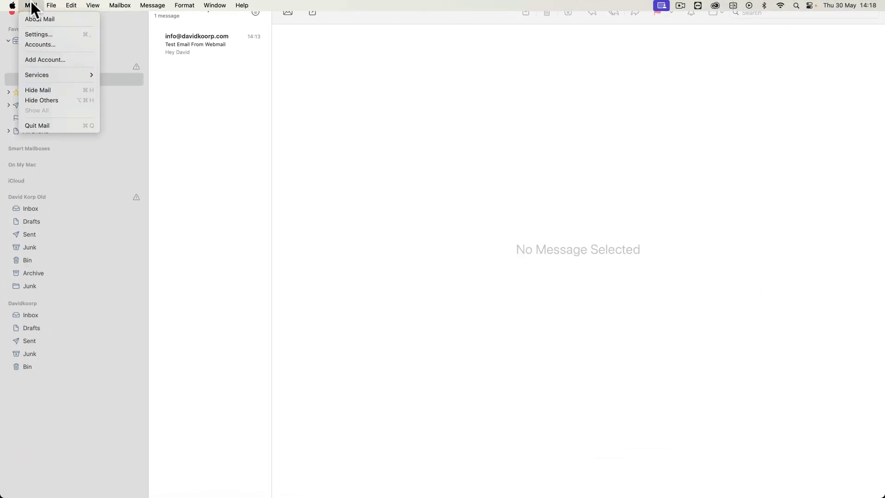
pyautogui.click(36, 34)
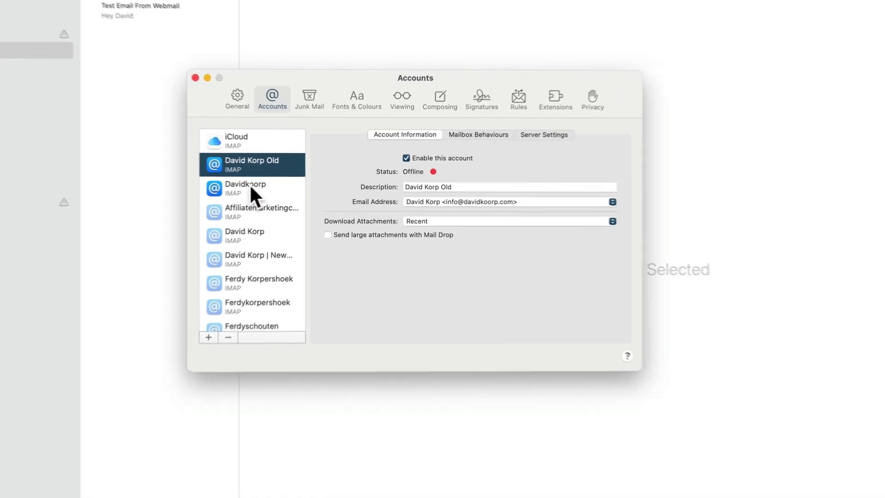
pyautogui.click(279, 186)
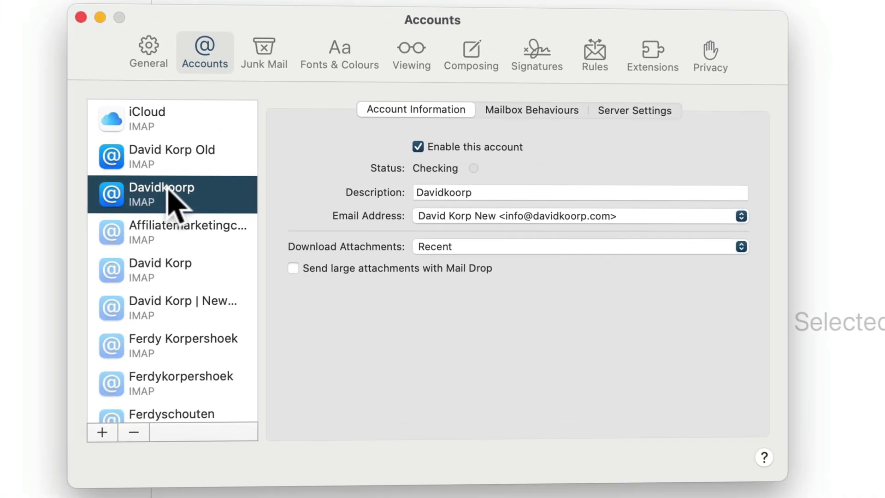
# Fix the spelling of the account description and append 'New' to it.
pyautogui.click(445, 193)
pyautogui.press('Delete')
pyautogui.write('K')
pyautogui.press('Delete')
pyautogui.press('Right')
pyautogui.press('Right')
pyautogui.press('Right')
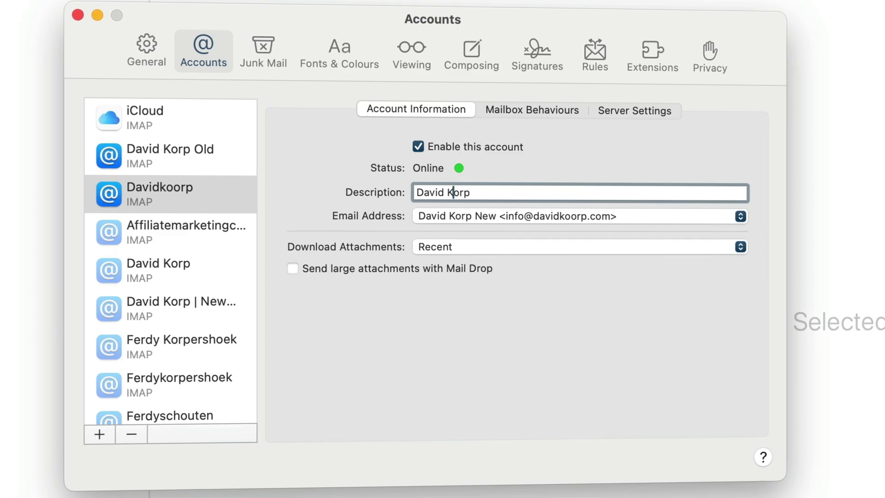
pyautogui.write('New')
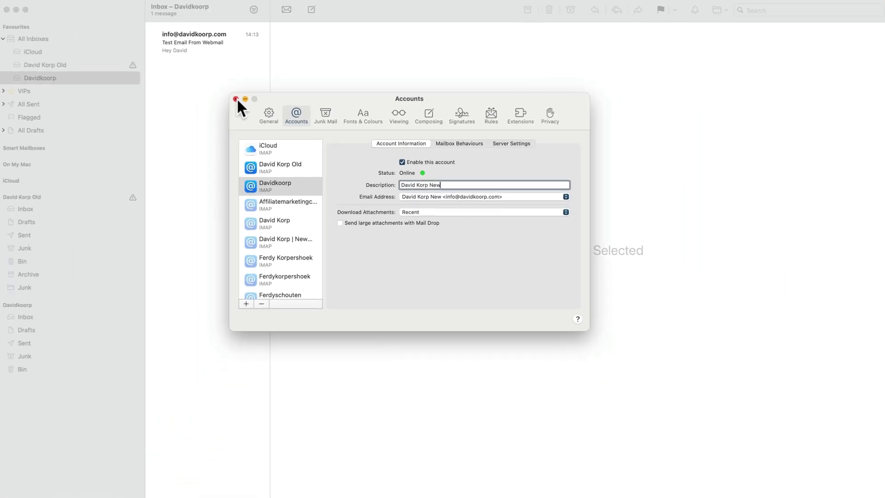
pyautogui.click(163, 60)
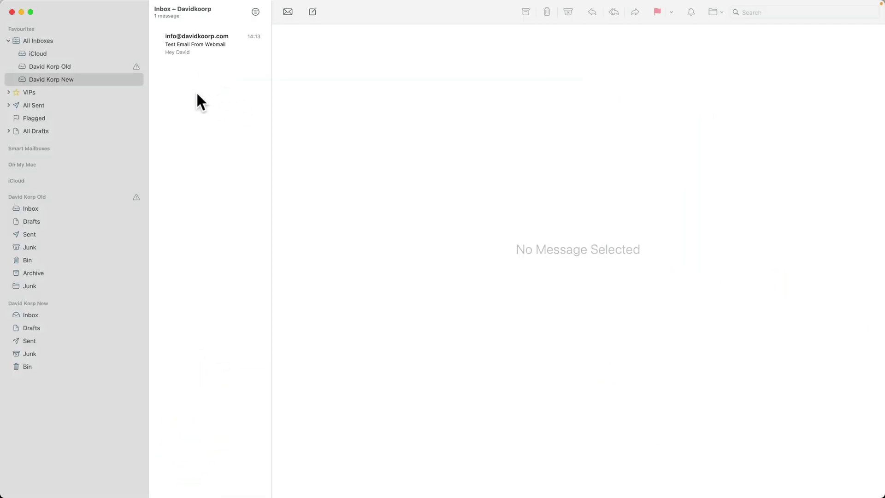
# Copy all 20 messages from the old account's Inbox into the new Inbox, now holding 21.
pyautogui.click(66, 67)
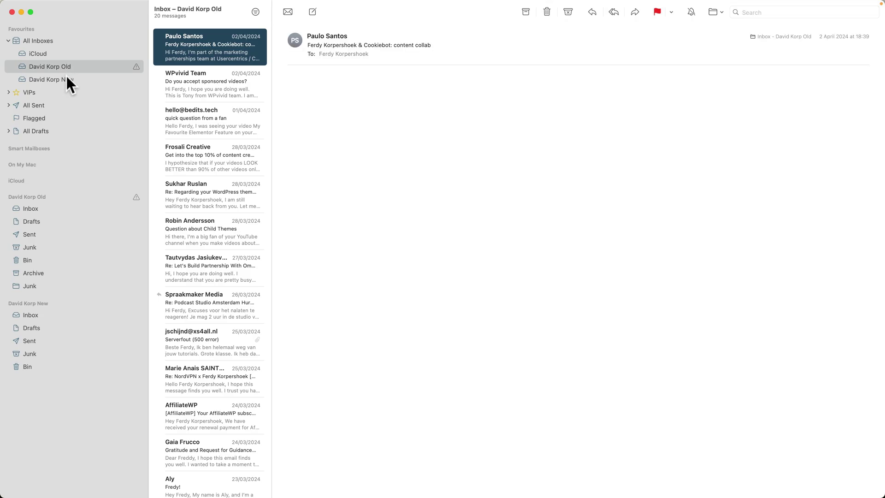
pyautogui.click(67, 77)
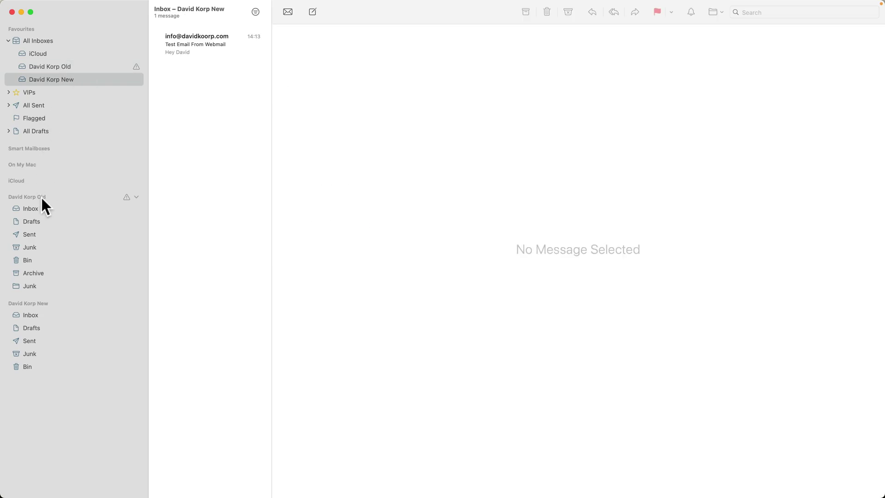
pyautogui.click(30, 208)
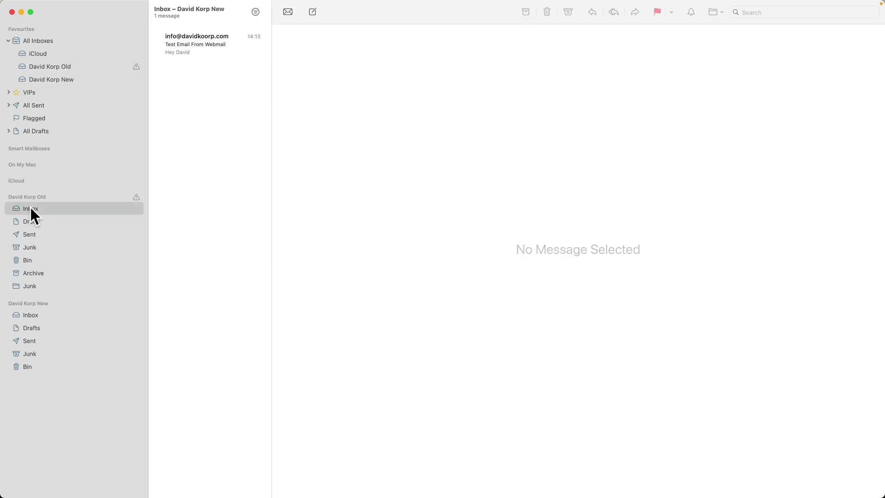
pyautogui.click(29, 315)
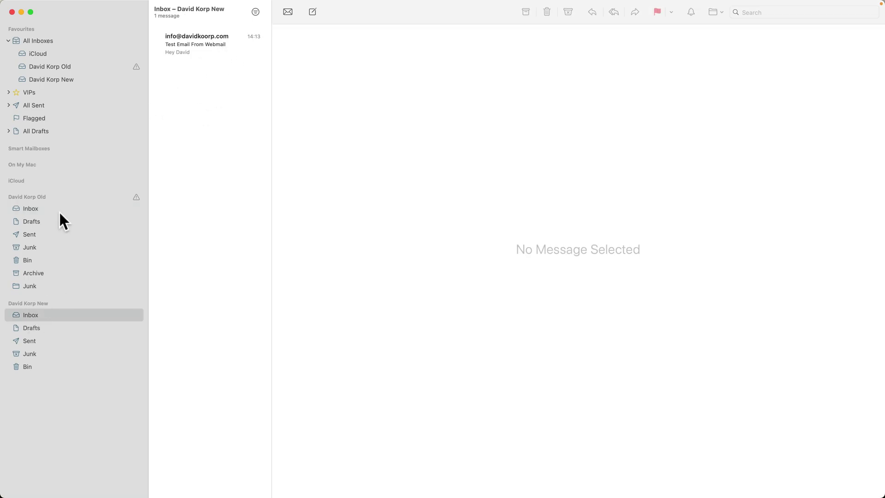
pyautogui.click(30, 207)
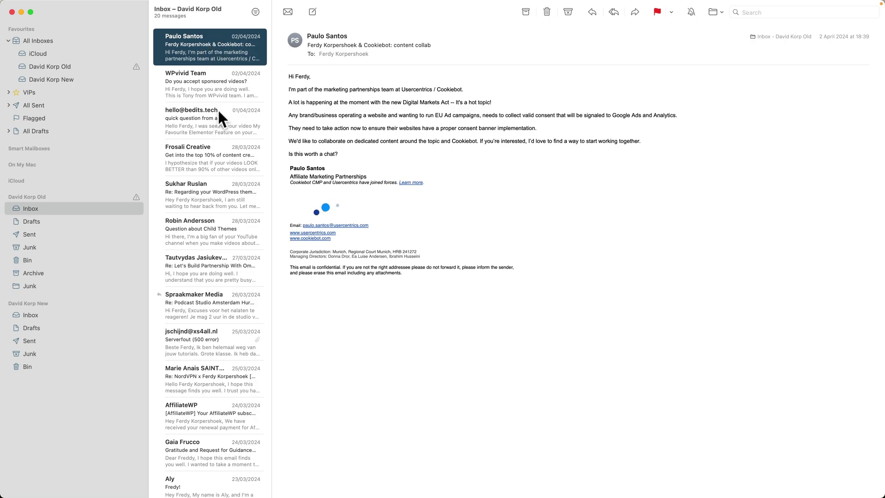
pyautogui.press('super+a')
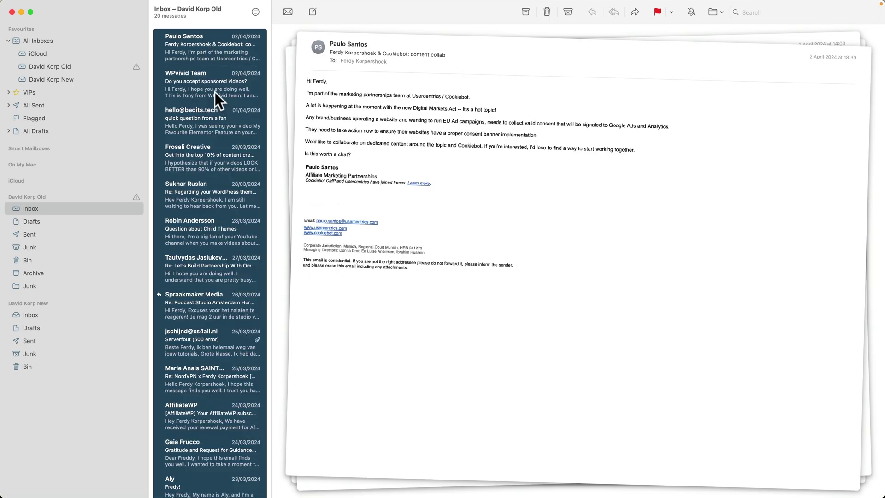
pyautogui.moveTo(204, 47); pyautogui.dragTo(184, 77)
pyautogui.moveTo(101, 211); pyautogui.dragTo(37, 311)
pyautogui.click(35, 311)
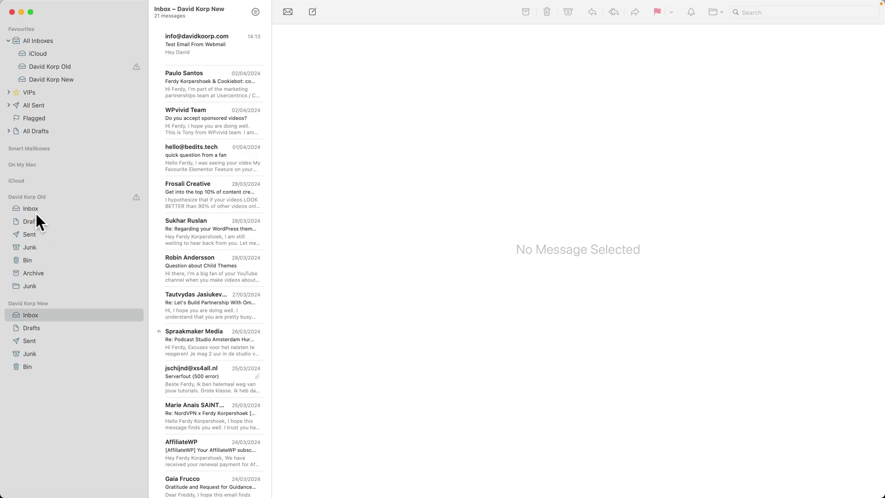
# Copy the old account's 17 sent messages into the new Sent folder, now holding 18.
pyautogui.click(32, 233)
pyautogui.click(191, 123)
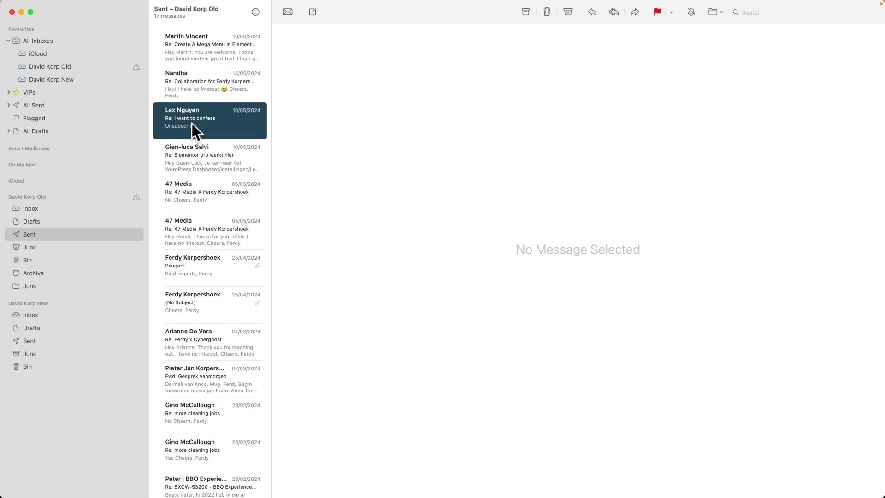
pyautogui.press('super+a')
pyautogui.moveTo(194, 115); pyautogui.dragTo(42, 332)
pyautogui.click(44, 336)
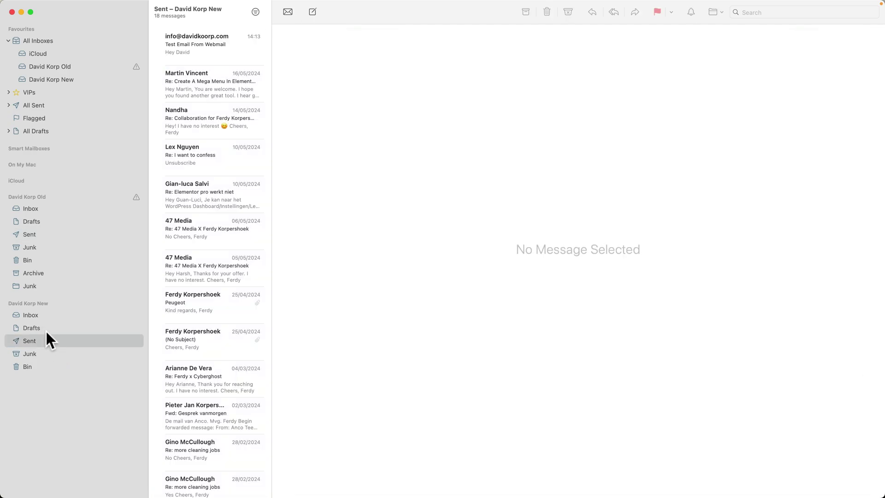
pyautogui.click(40, 314)
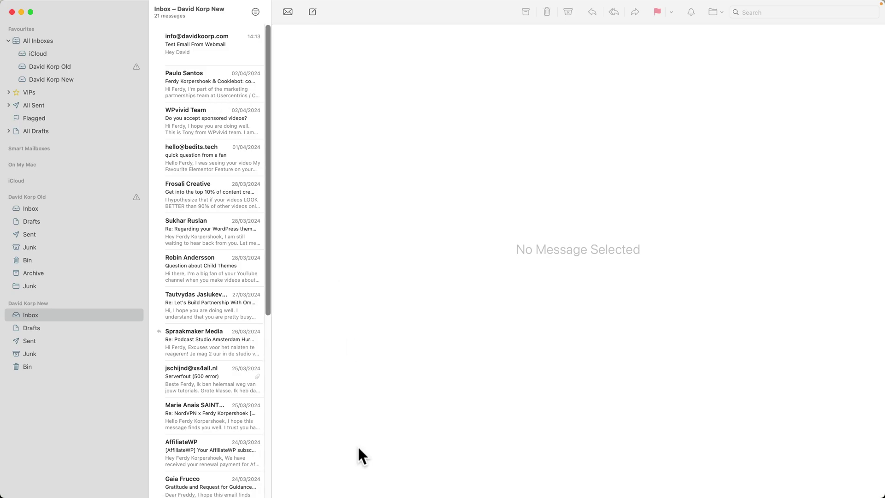
# Switch to the Hostinger webmail inbox in the browser.
pyautogui.moveTo(364, 496)
pyautogui.click(383, 479)
pyautogui.click(195, 9)
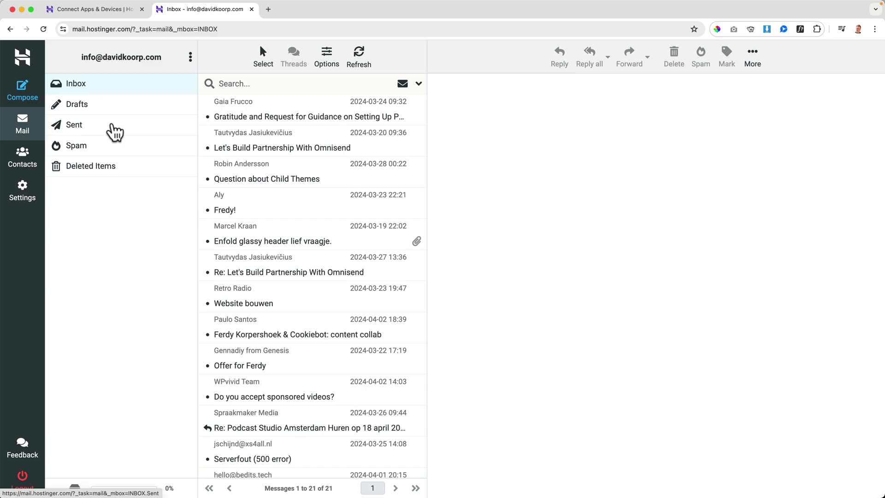
# Check the webmail Sent folder and 21-message Inbox, then return to Apple Mail.
pyautogui.click(114, 133)
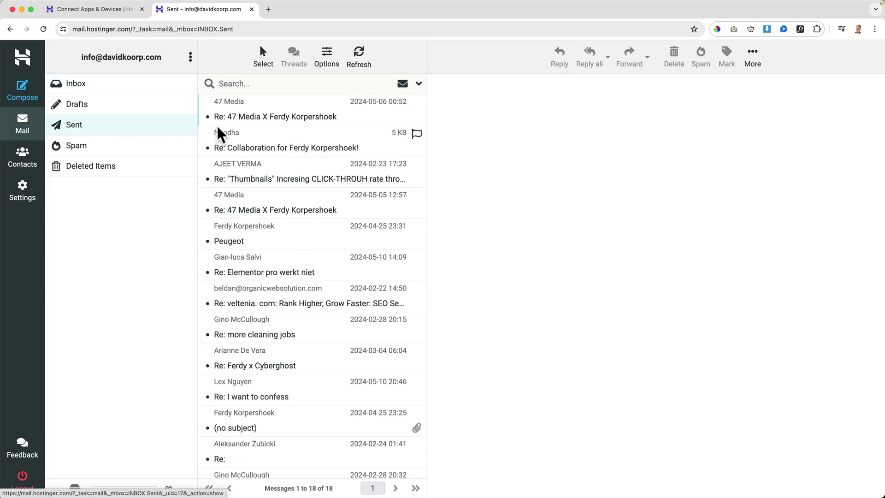
pyautogui.click(123, 91)
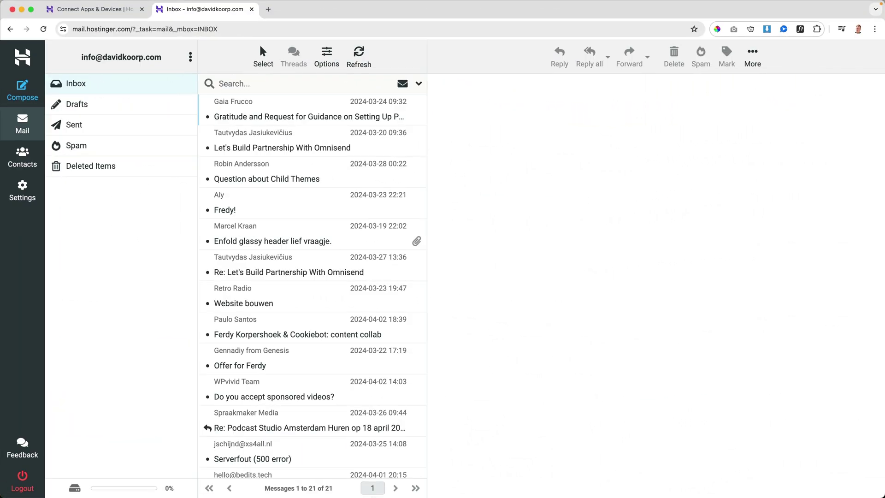
pyautogui.moveTo(414, 487)
pyautogui.click(555, 479)
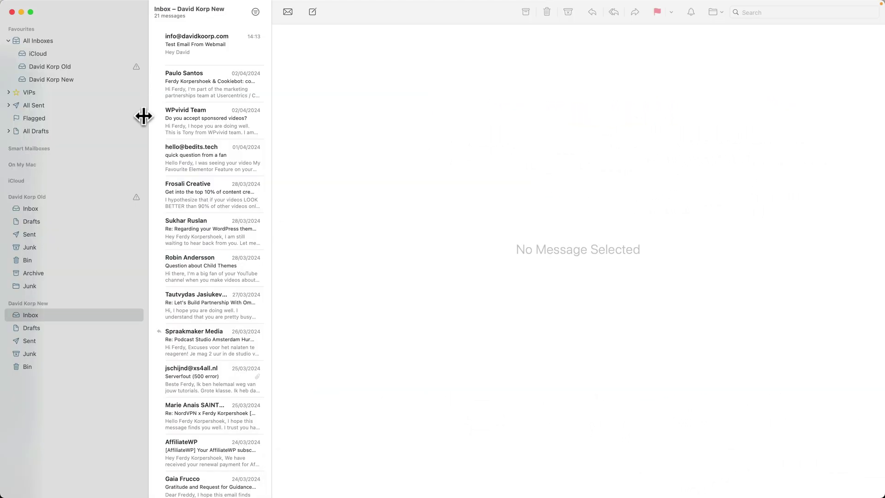
# Reply to the webmail test email with the subject 'Send From MacMail'.
pyautogui.click(212, 40)
pyautogui.rightClick(214, 39)
pyautogui.click(237, 66)
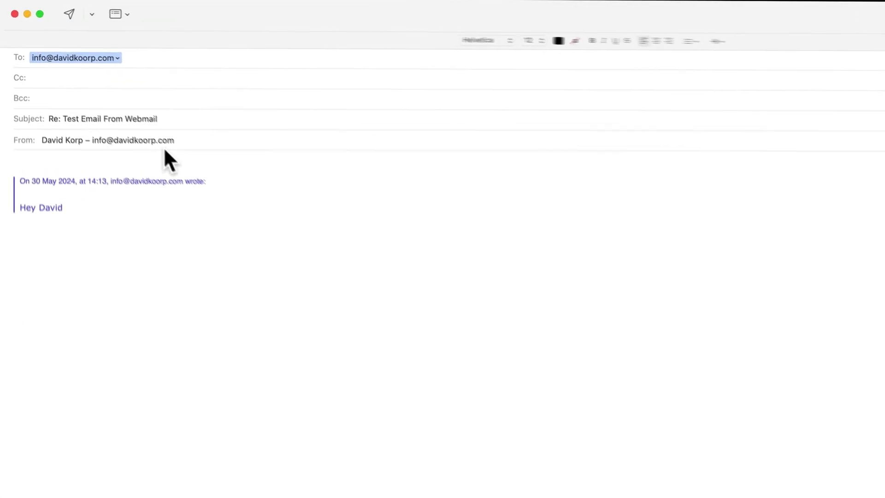
pyautogui.tripleClick(118, 119)
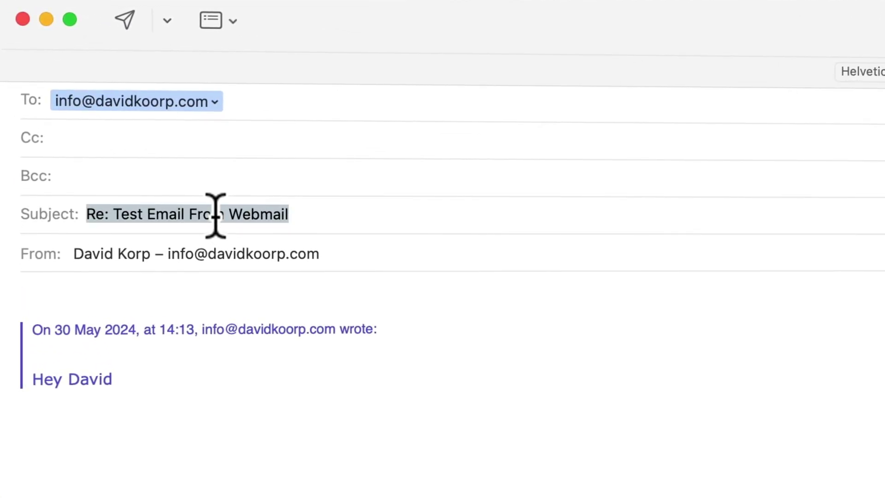
pyautogui.write('Send From MacMail')
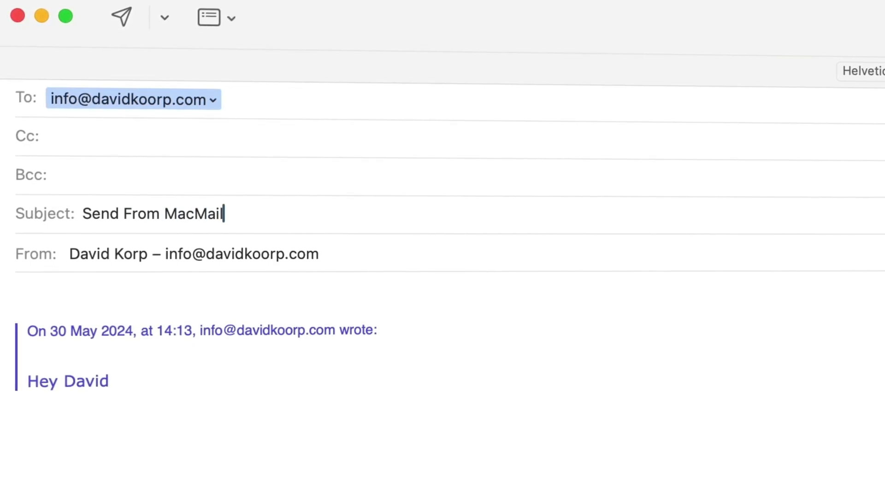
# Write 'Hey!' in the body, attach a screenshot from the Desktop, and send the reply.
pyautogui.click(154, 286)
pyautogui.write('Hey!')
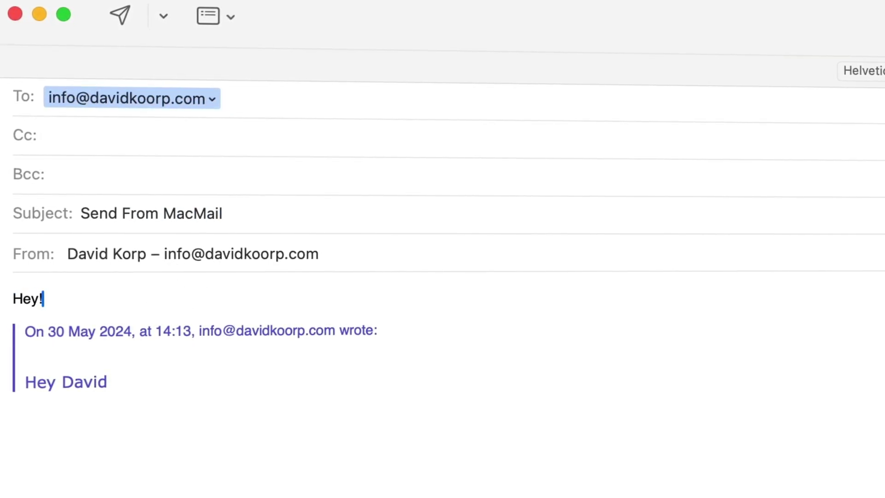
pyautogui.press('Return')
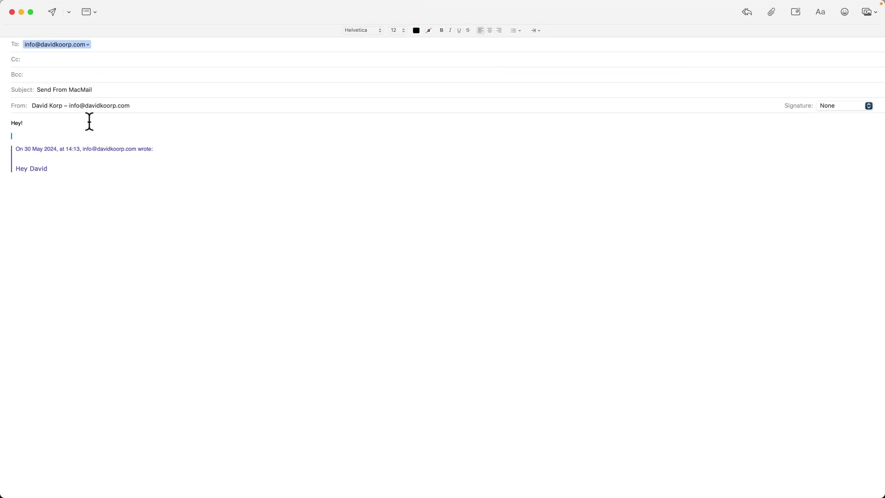
pyautogui.click(295, 479)
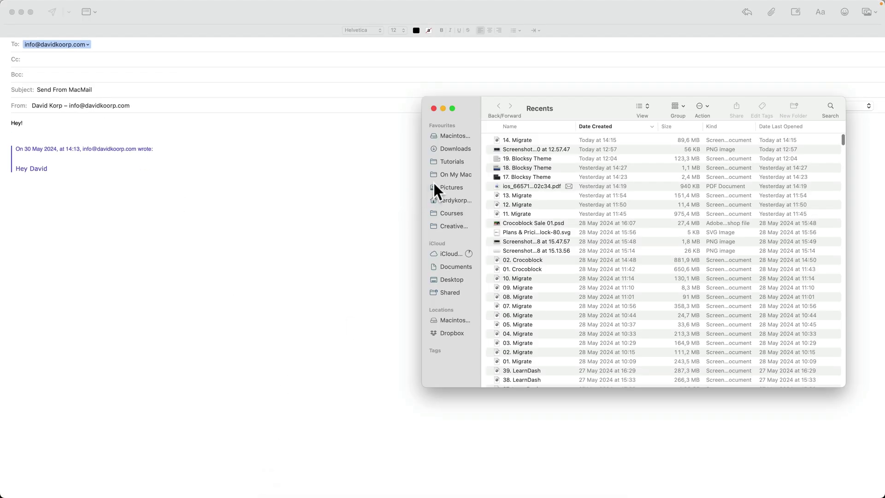
pyautogui.click(451, 280)
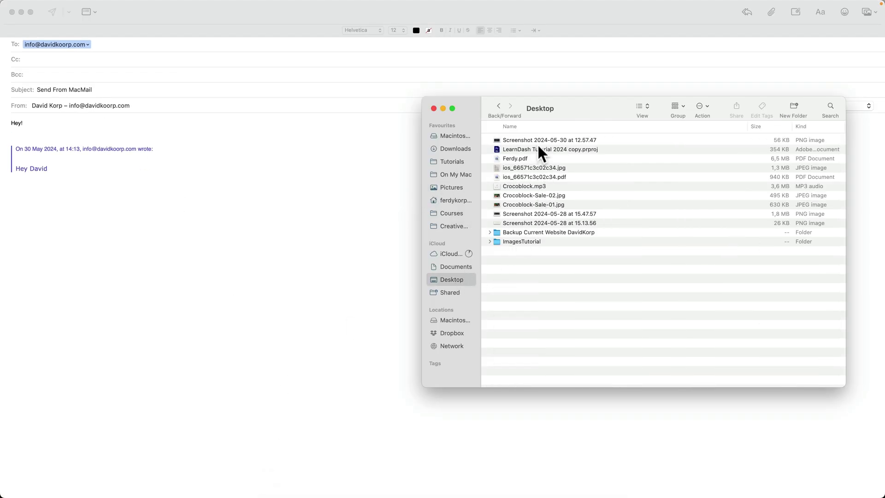
pyautogui.moveTo(539, 141); pyautogui.dragTo(98, 213)
pyautogui.click(221, 184)
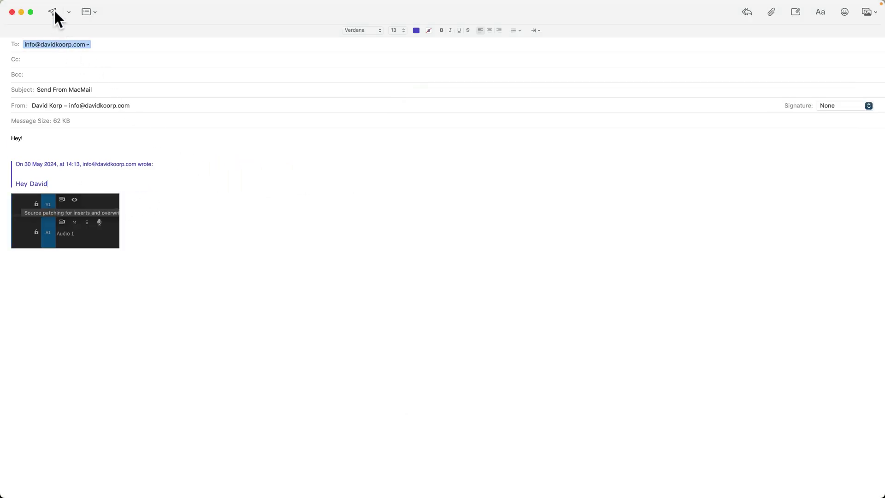
pyautogui.click(53, 11)
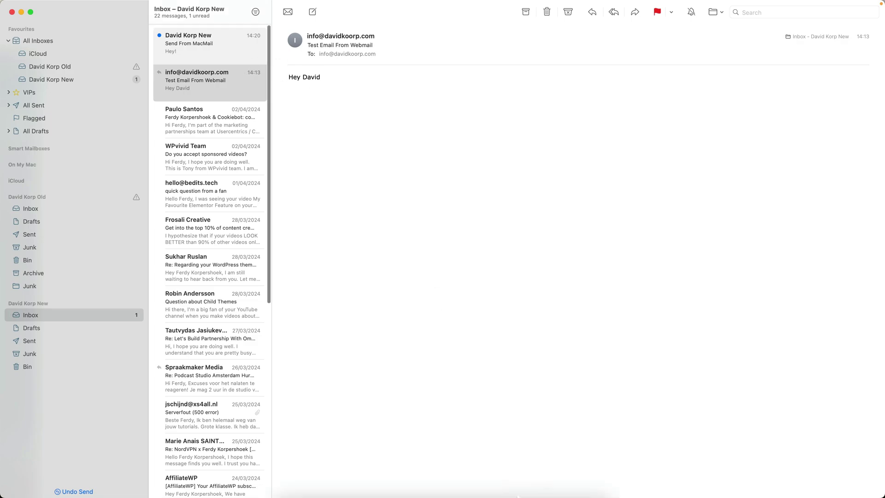
# Open the Send From MacMail message in webmail and flag it.
pyautogui.click(385, 488)
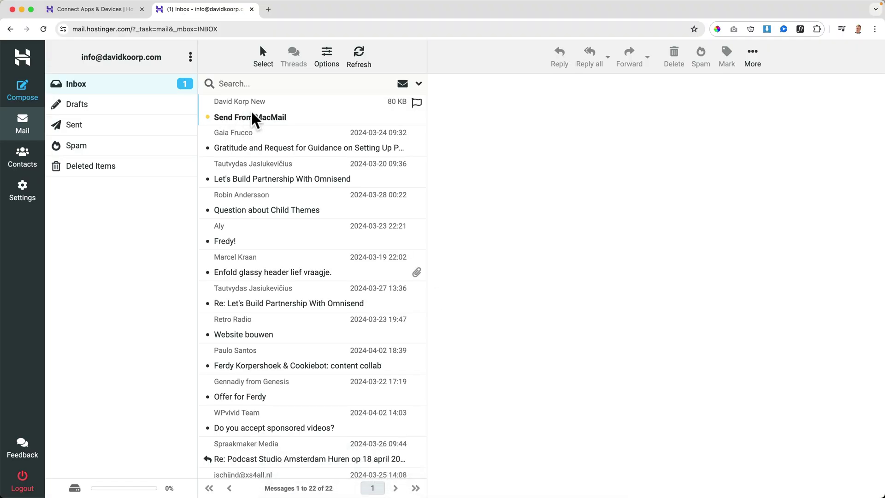
pyautogui.click(265, 112)
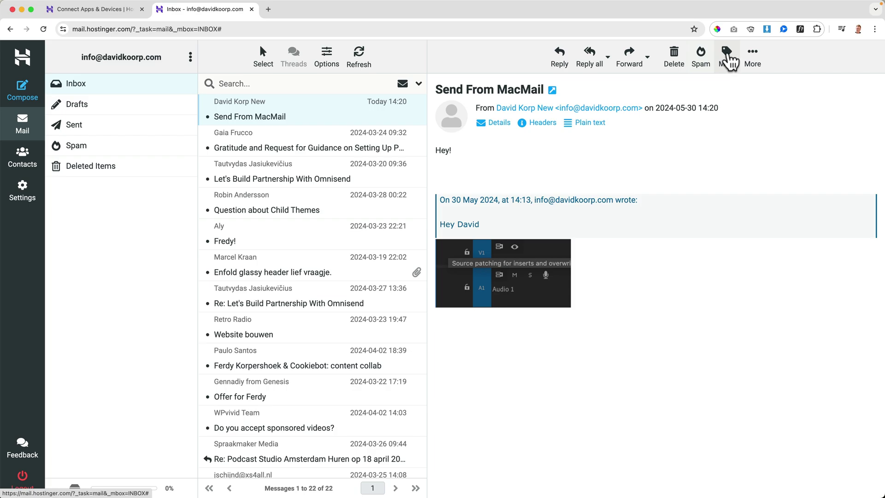
pyautogui.click(729, 61)
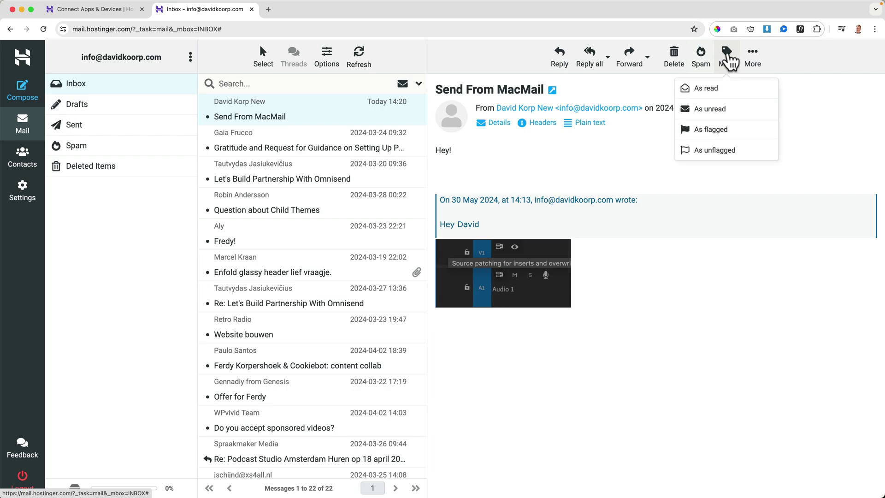
pyautogui.click(715, 137)
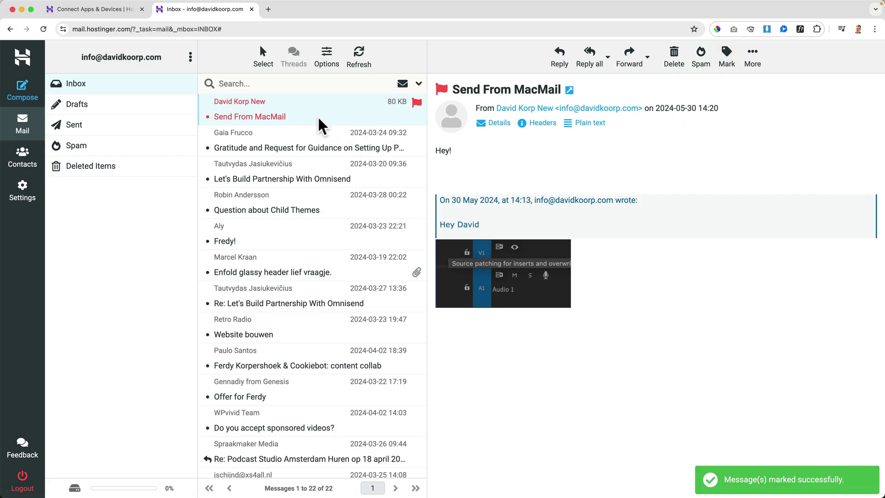
# Open and flag the Cookiebot collaboration email in Apple Mail.
pyautogui.moveTo(415, 495)
pyautogui.click(556, 479)
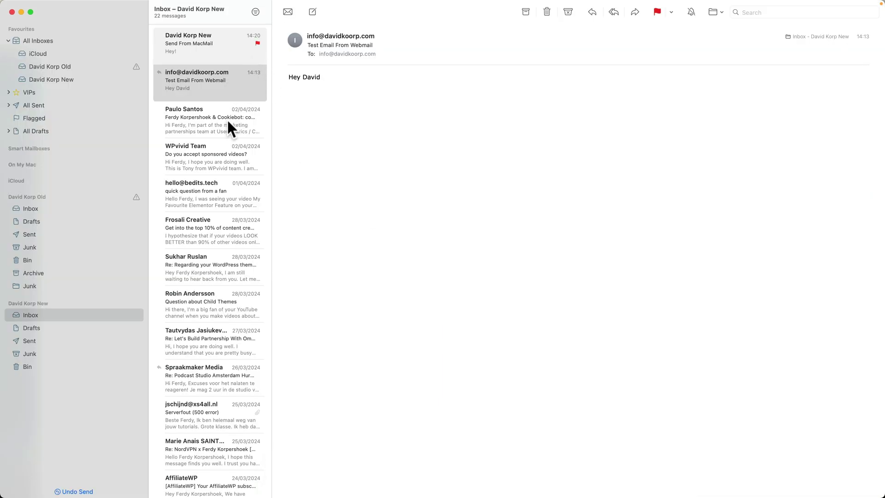
pyautogui.click(215, 127)
pyautogui.click(657, 10)
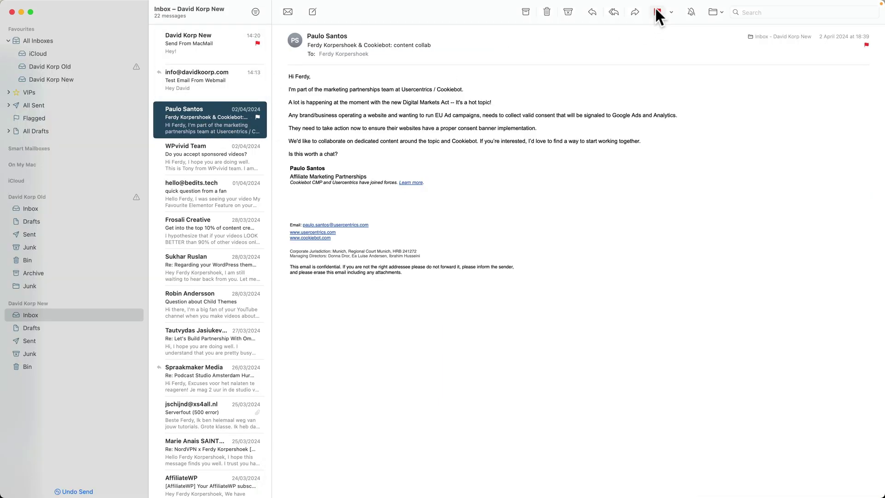
# Delete the Send From MacMail message from the webmail inbox.
pyautogui.moveTo(470, 488)
pyautogui.click(388, 481)
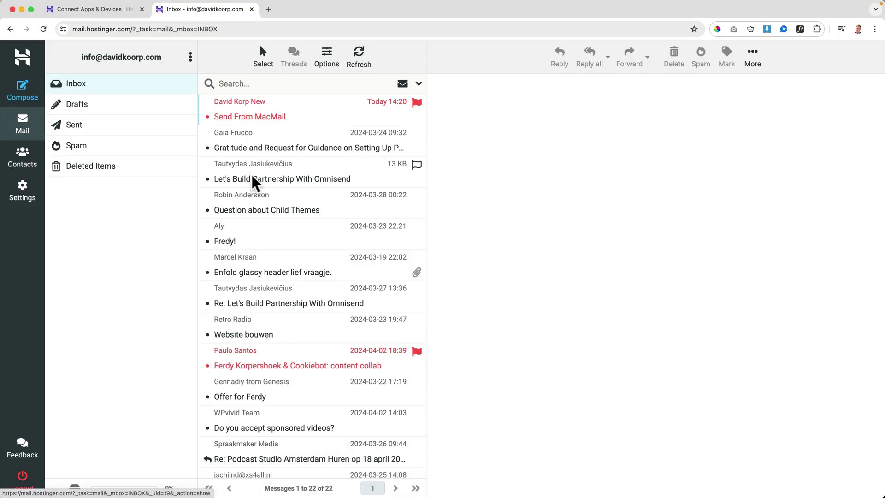
pyautogui.click(258, 117)
pyautogui.press('Delete')
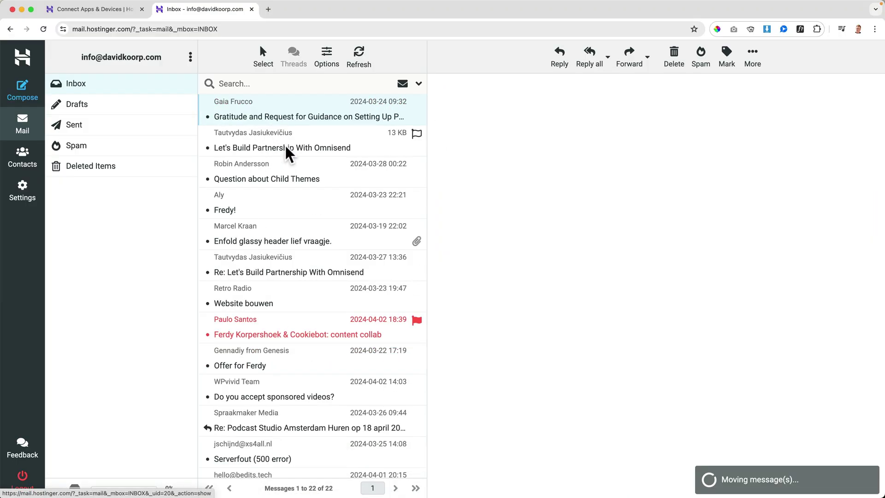
# Select a message in the Apple Mail list and collapse the old account's mailboxes.
pyautogui.moveTo(525, 491)
pyautogui.click(555, 481)
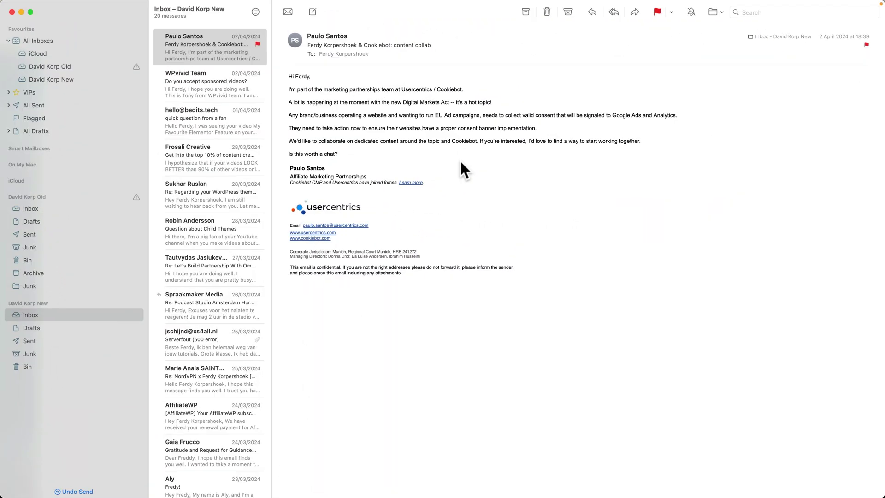
pyautogui.click(86, 192)
pyautogui.click(136, 197)
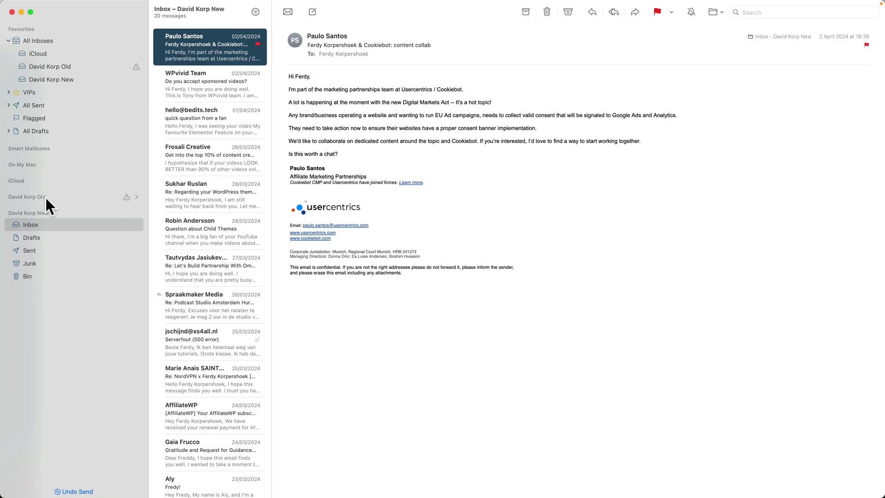
# Disable the old mail account in Mail Settings > Accounts.
pyautogui.click(36, 5)
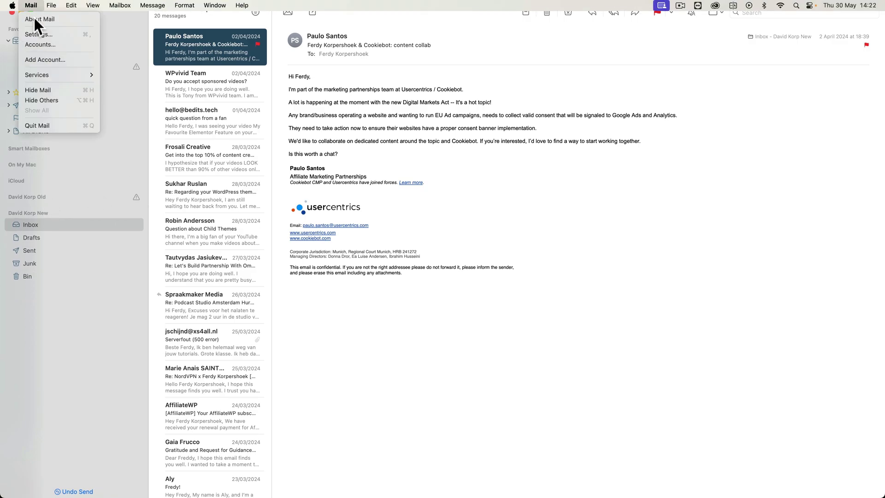
pyautogui.click(37, 32)
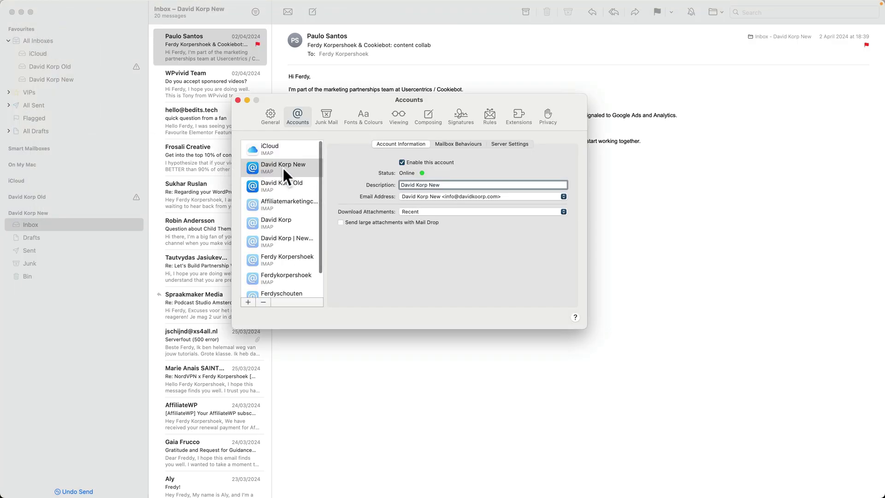
pyautogui.click(285, 187)
pyautogui.click(402, 163)
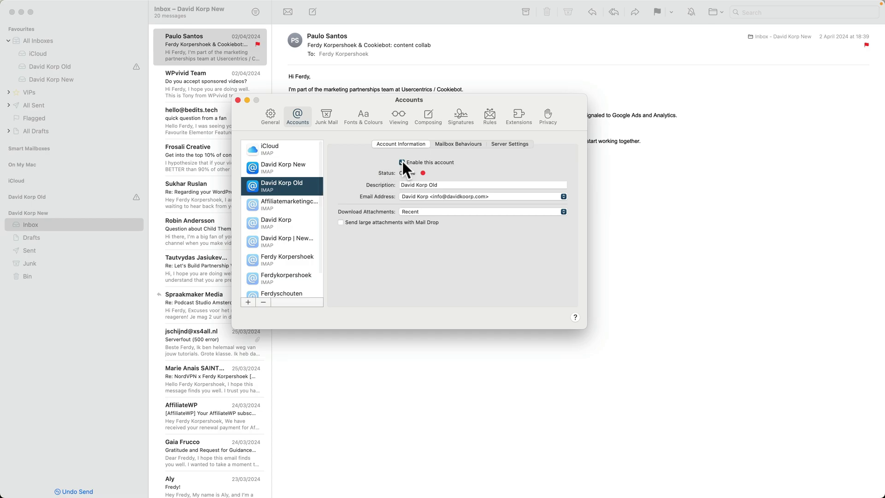
pyautogui.click(238, 100)
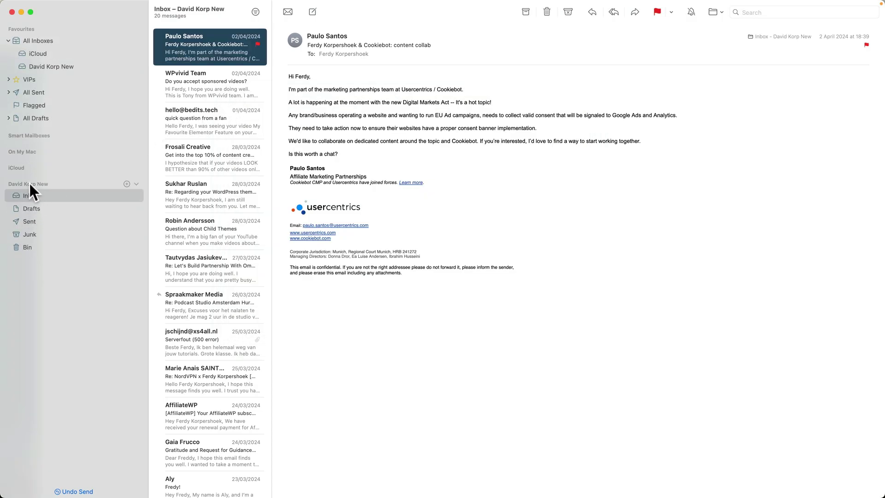
# Remove 'New' from the new account's description and close settings.
pyautogui.click(30, 5)
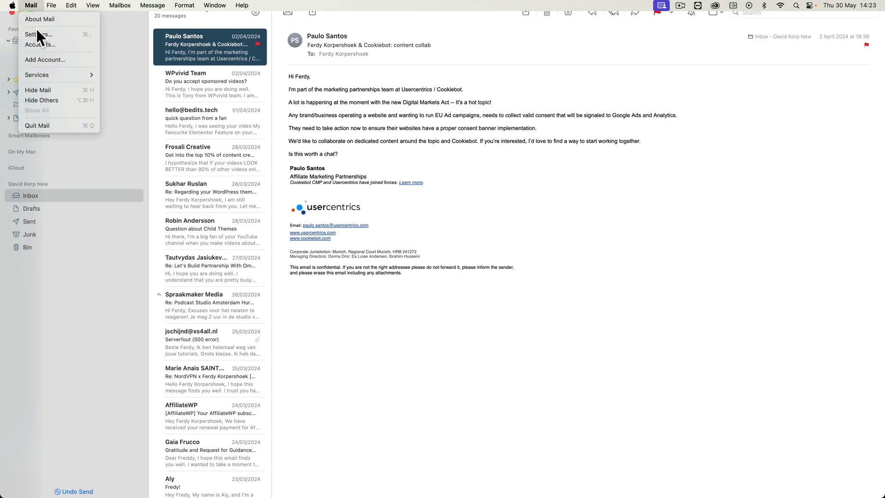
pyautogui.click(38, 33)
pyautogui.click(281, 166)
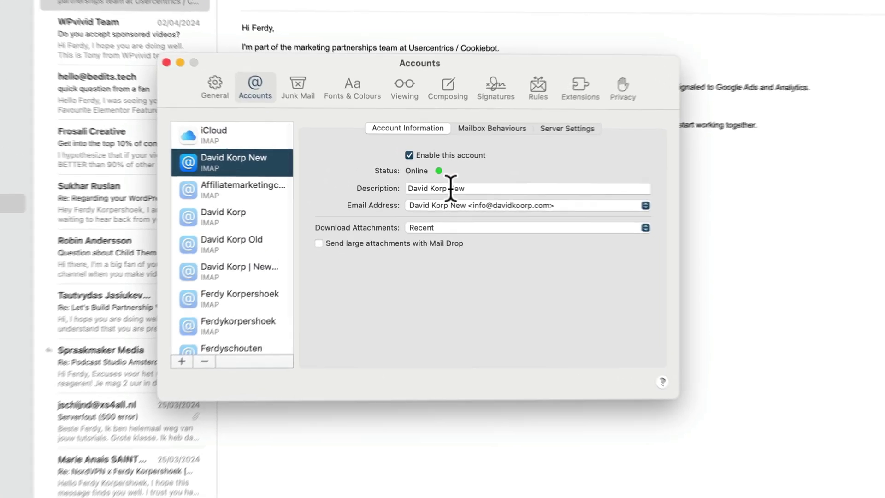
pyautogui.click(435, 185)
pyautogui.doubleClick(436, 185)
pyautogui.press('BackSpace')
pyautogui.press('BackSpace')
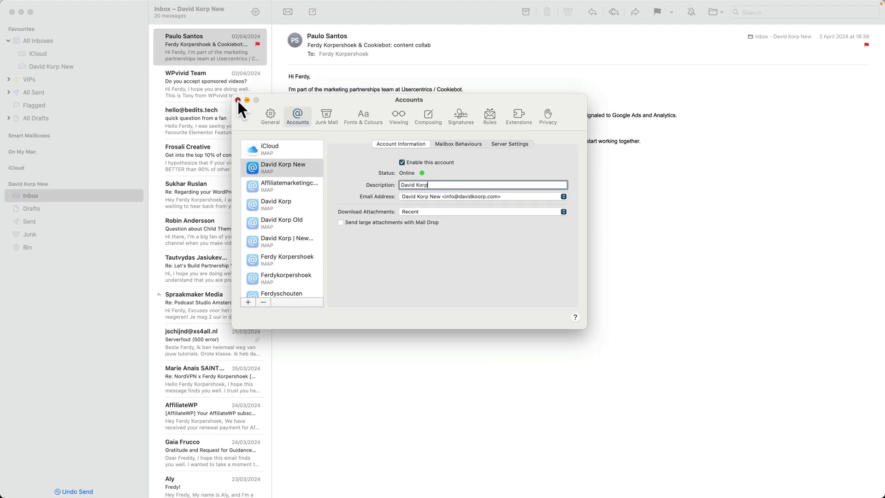
pyautogui.click(77, 15)
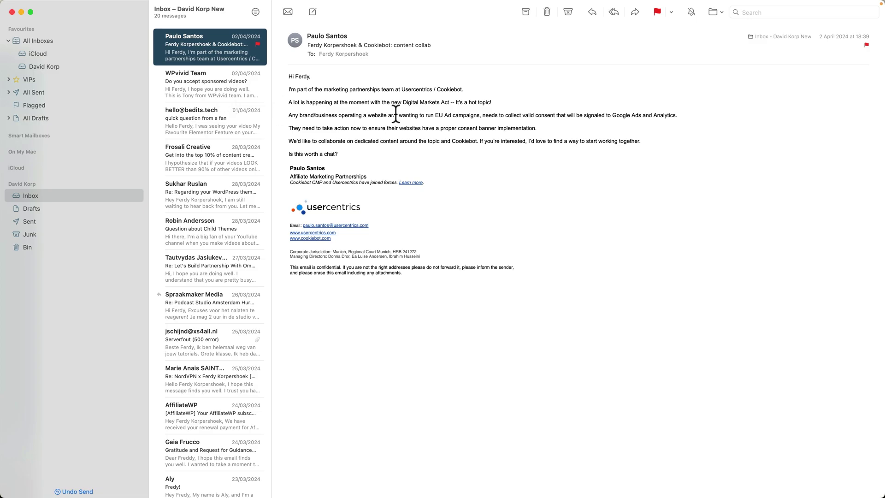
pyautogui.click(589, 134)
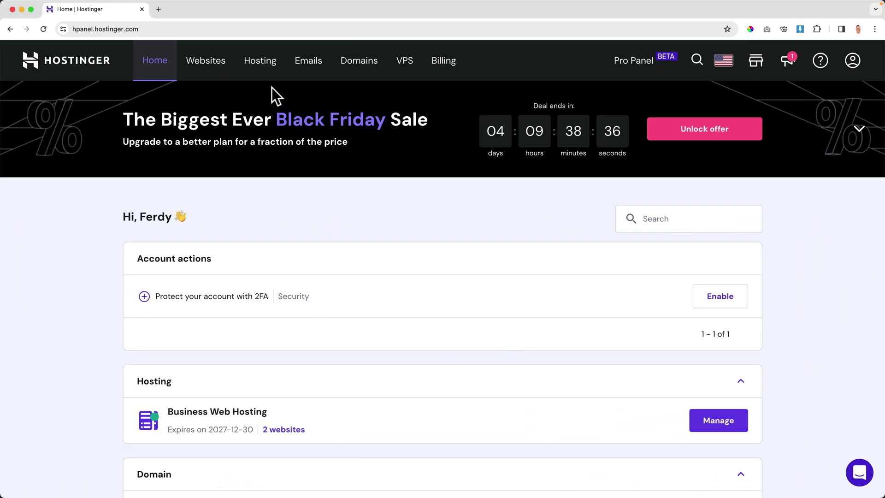
# Open the freddiekorp.com hosting dashboard and preview the live site in a new tab.
pyautogui.click(212, 69)
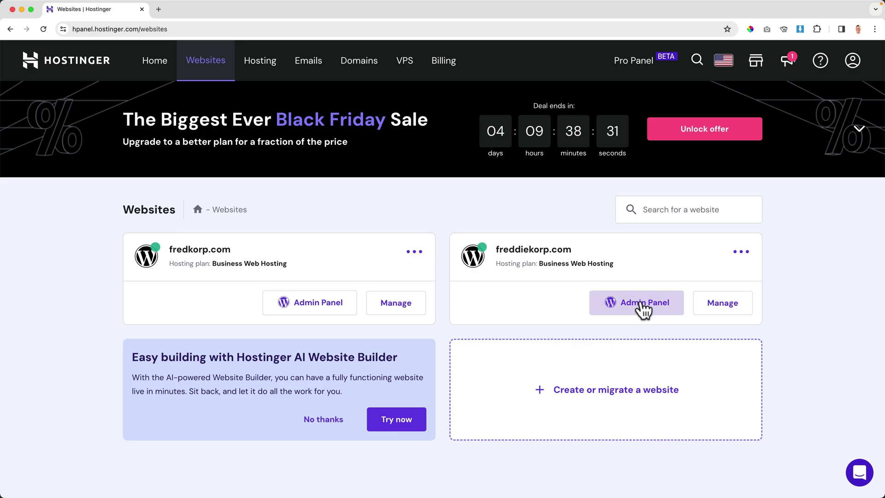
pyautogui.click(719, 309)
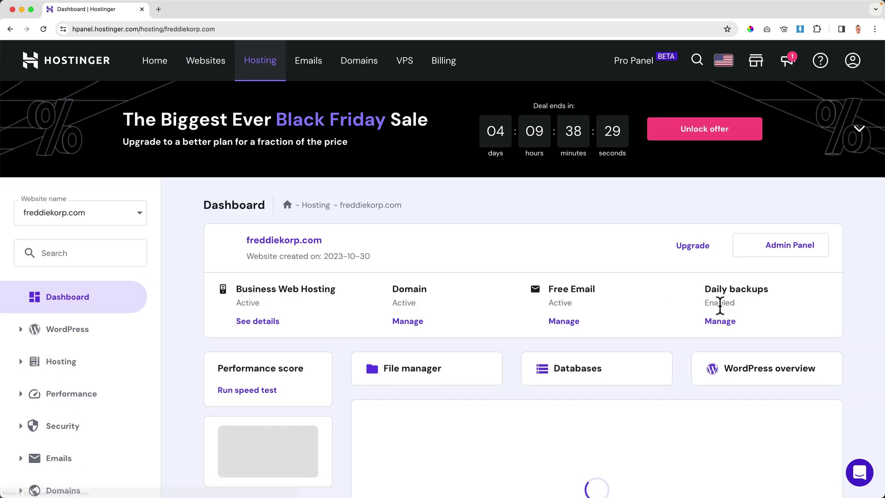
pyautogui.click(303, 249)
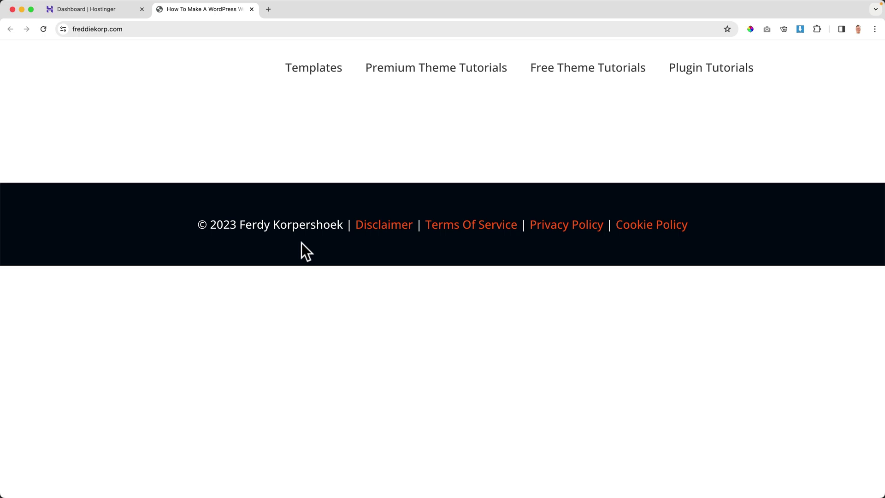
pyautogui.click(251, 9)
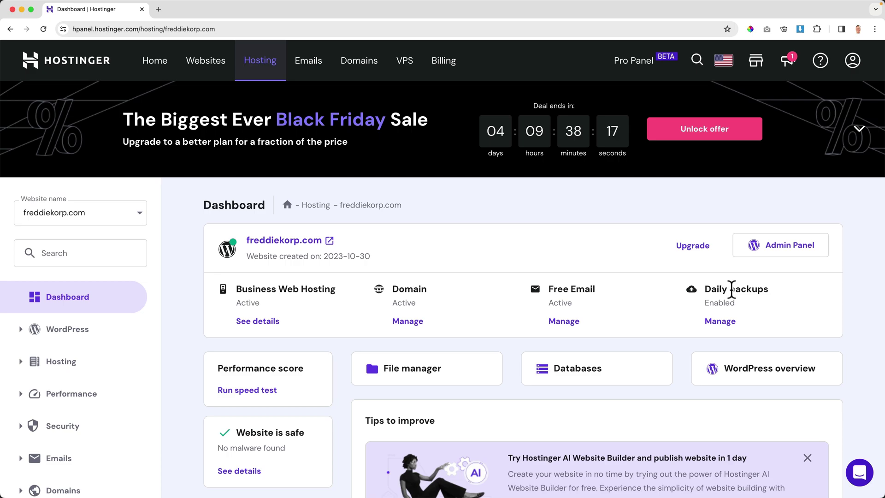
# Search the hosting menu for 'back' and open freddiekorp.com's Backups page.
pyautogui.scroll(-5, 73, 277)
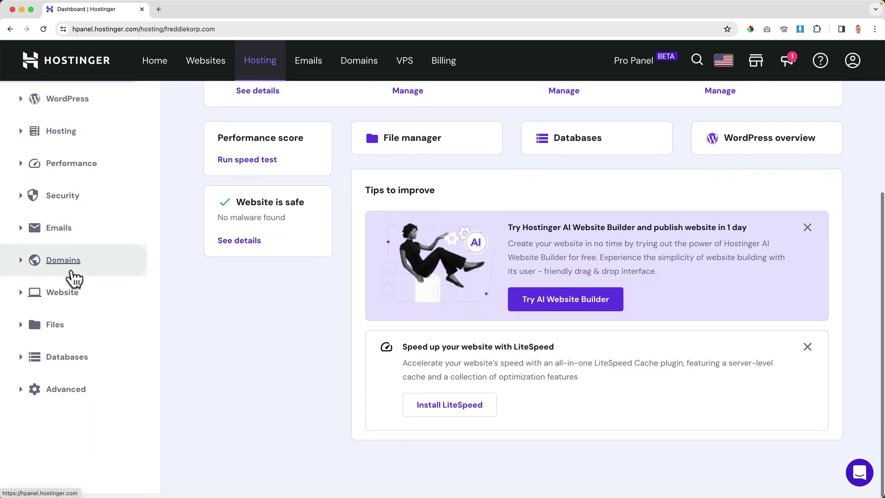
pyautogui.click(25, 337)
pyautogui.click(29, 337)
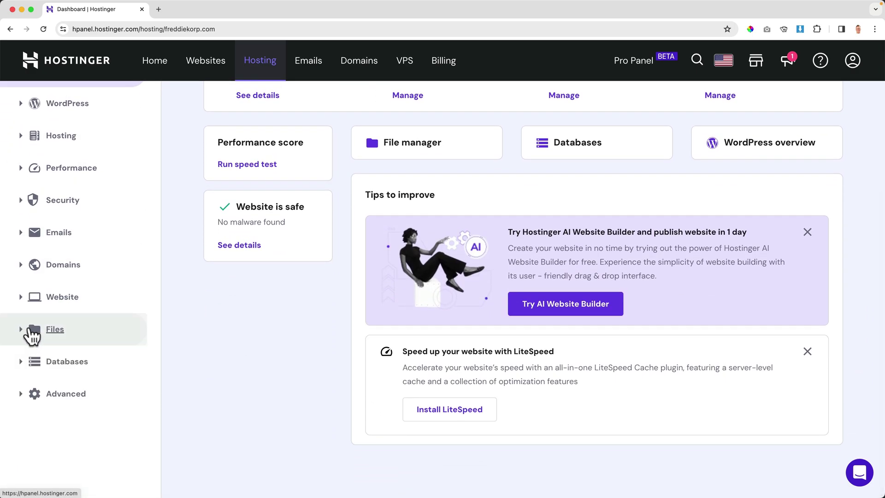
pyautogui.scroll(5, 36, 323)
pyautogui.click(60, 253)
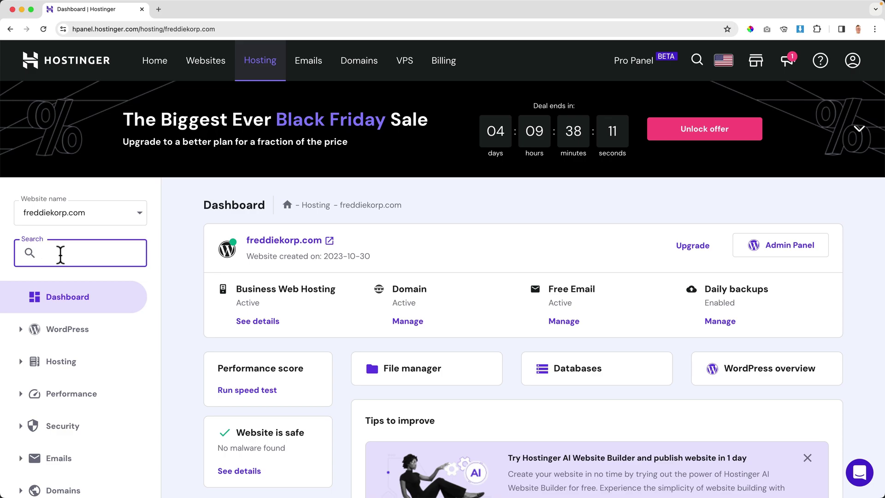
pyautogui.write('back')
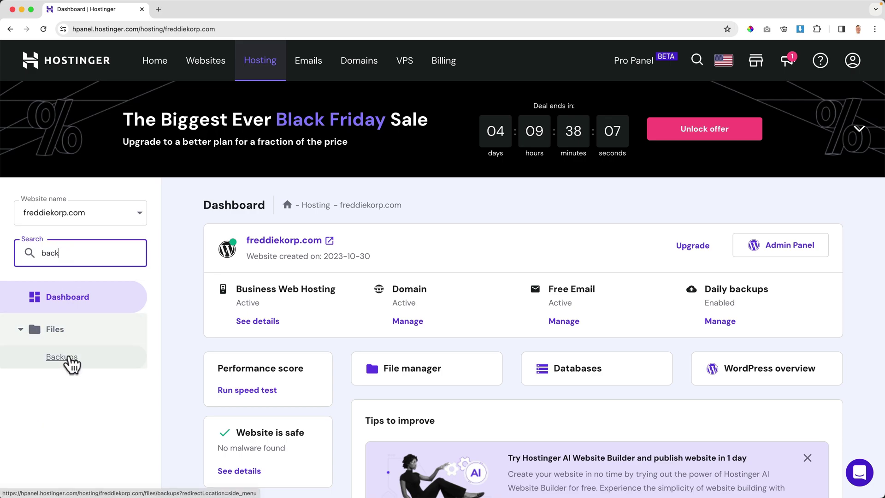
pyautogui.click(69, 359)
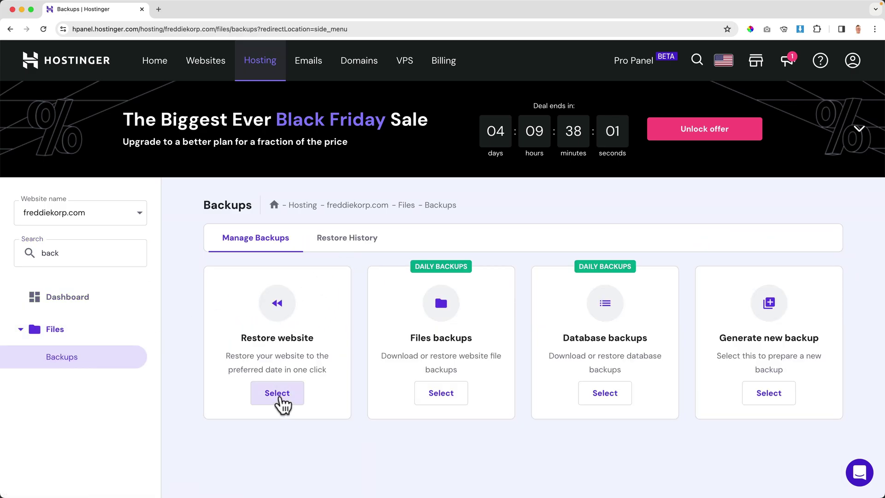
pyautogui.click(282, 402)
pyautogui.scroll(-3, 361, 382)
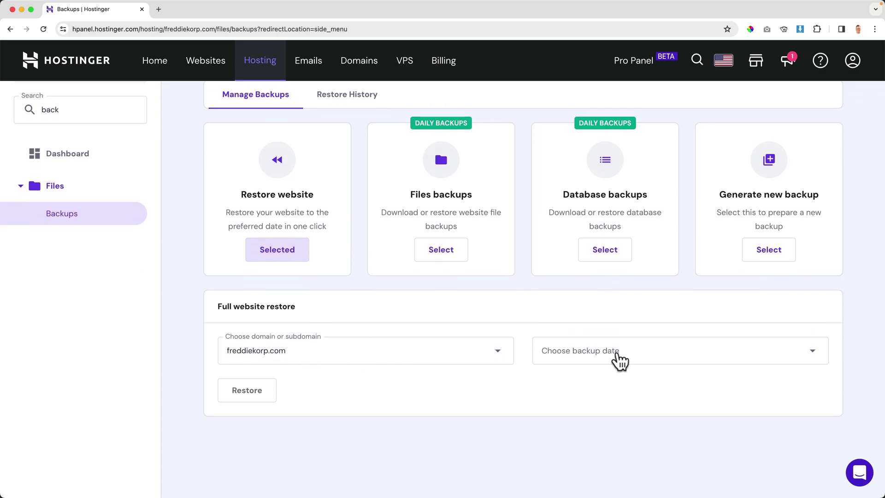
pyautogui.click(619, 359)
pyautogui.scroll(-2, 658, 389)
pyautogui.scroll(-3, 657, 391)
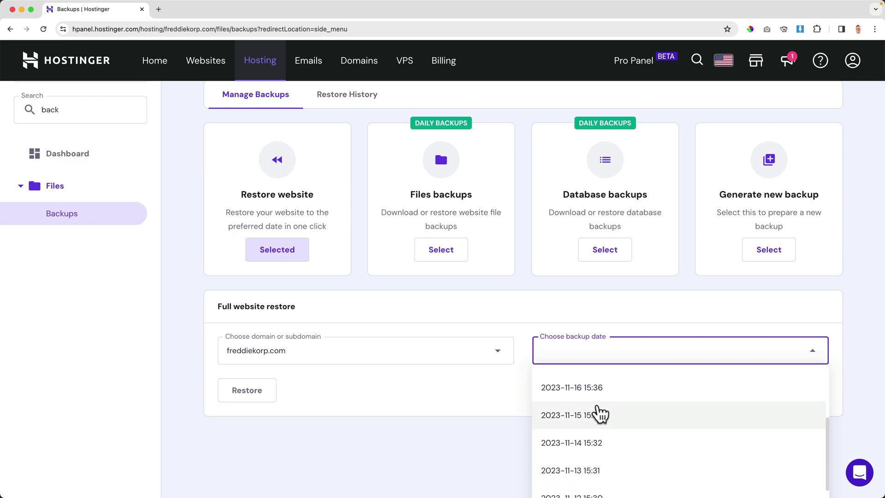
pyautogui.click(589, 419)
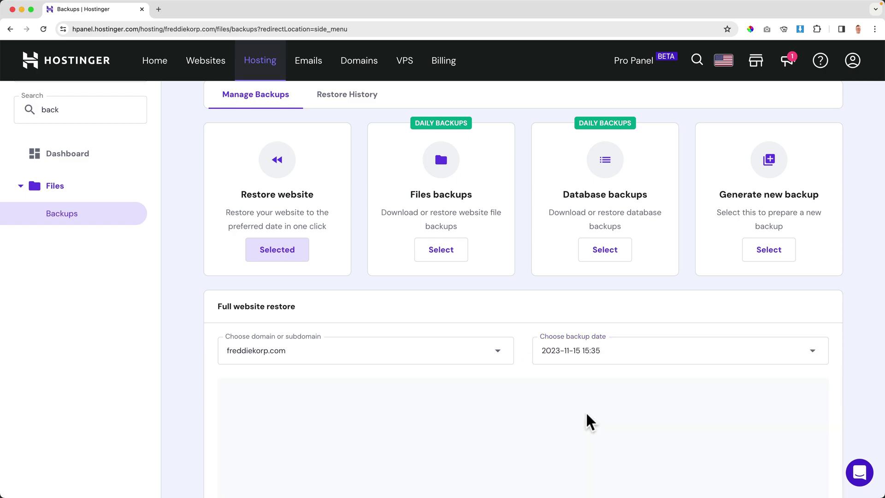
pyautogui.scroll(-5, 836, 387)
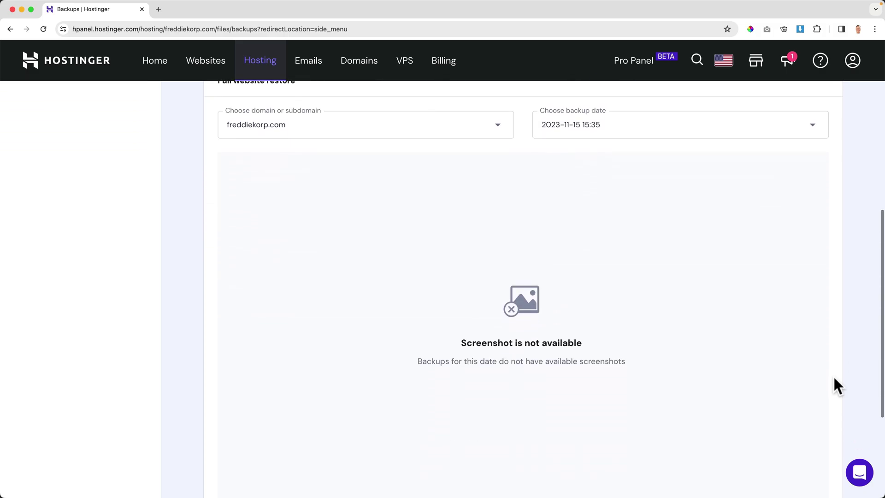
pyautogui.scroll(-4, 523, 360)
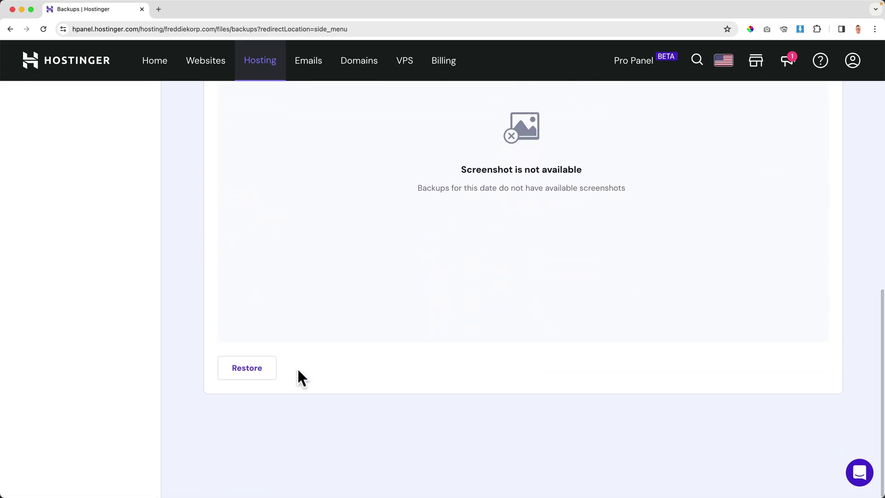
pyautogui.click(244, 372)
pyautogui.click(336, 261)
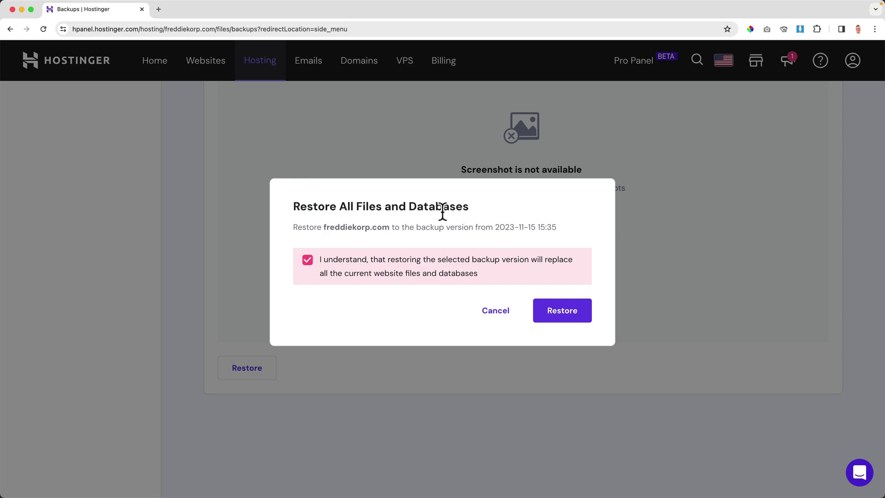
# Confirm the restore, then check Restore History shows files and databases restored on 2023-11-22.
pyautogui.click(555, 310)
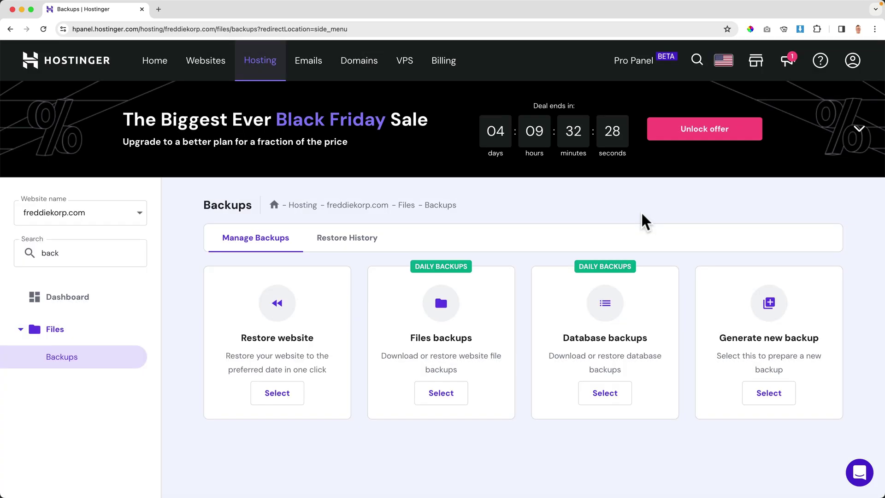
pyautogui.click(341, 243)
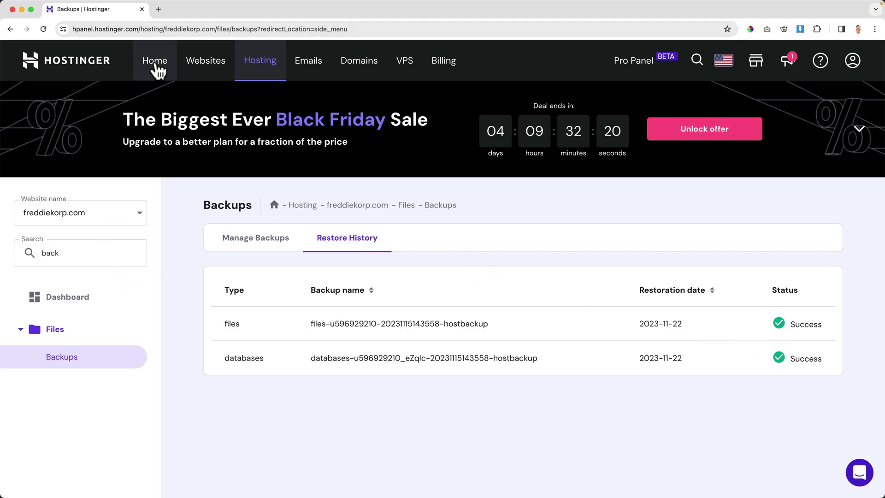
# Open the freddiekorp.com homepage in a new browser tab.
pyautogui.doubleClick(170, 27)
pyautogui.press('super+c')
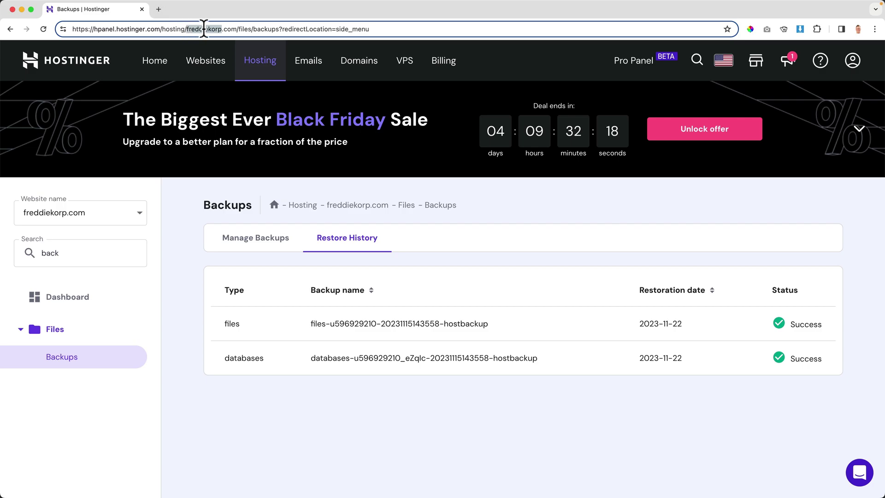
pyautogui.click(159, 9)
pyautogui.press('super+v')
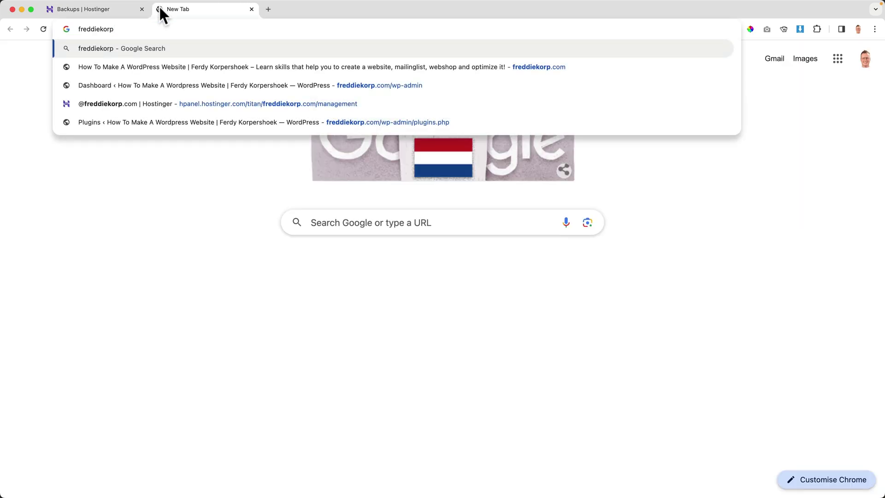
pyautogui.write('.com')
pyautogui.press('Return')
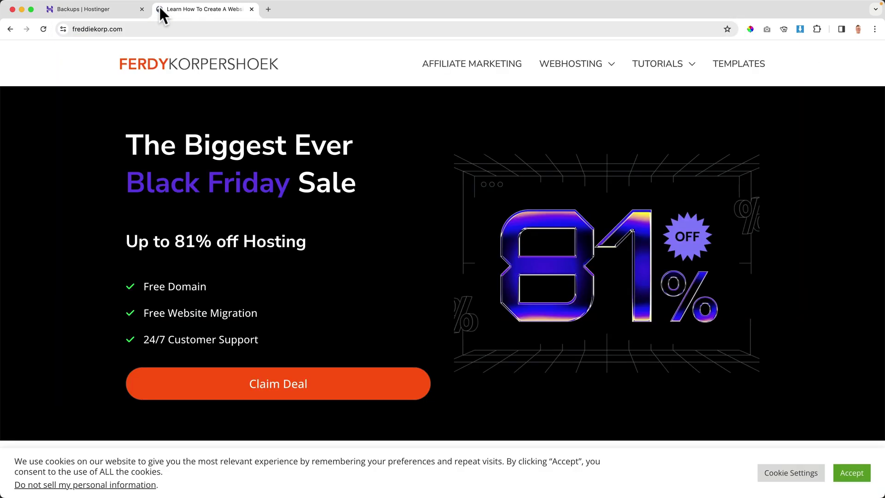
# Accept the cookie notice, scroll the homepage, close the tab and clear the sidebar search.
pyautogui.click(851, 472)
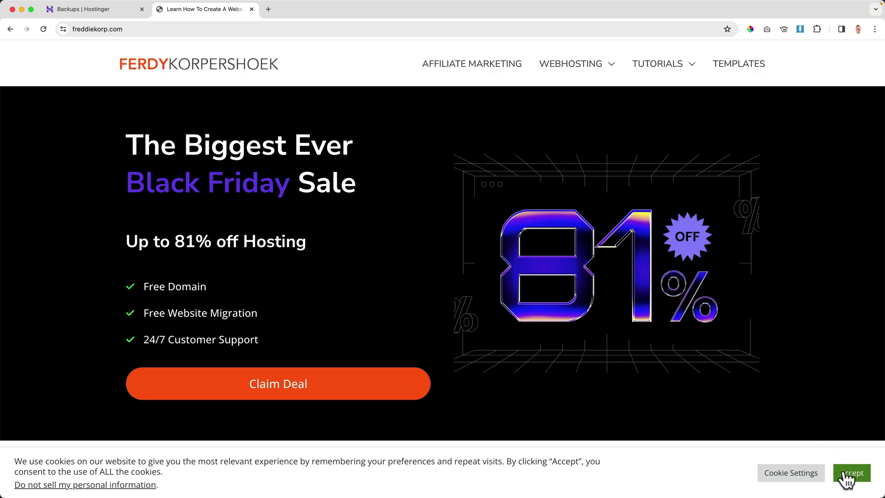
pyautogui.scroll(-7, 341, 239)
pyautogui.scroll(-3, 340, 240)
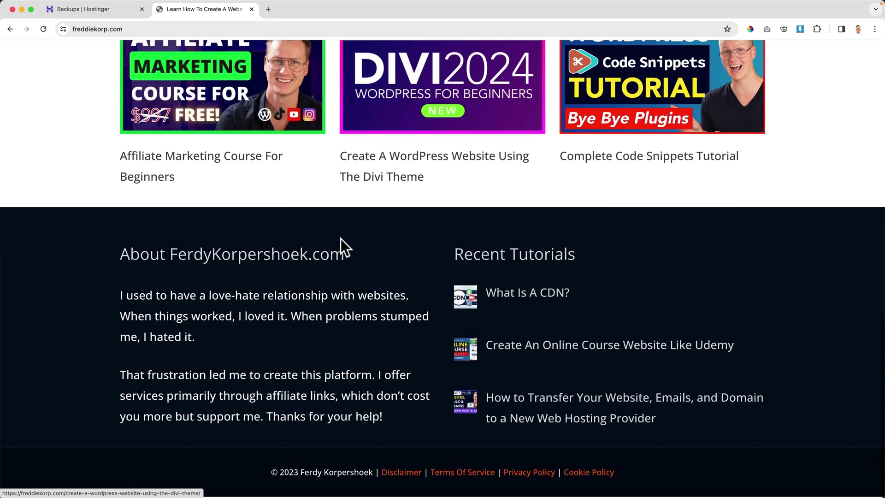
pyautogui.scroll(15, 339, 239)
pyautogui.click(146, 29)
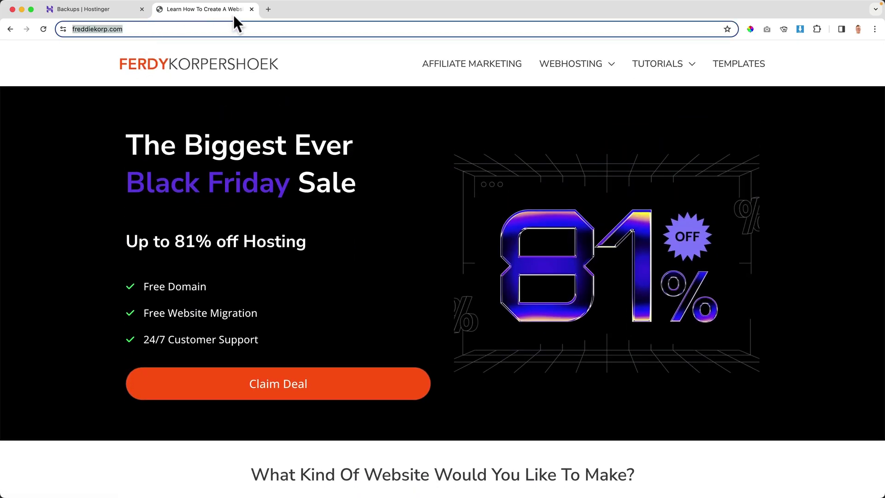
pyautogui.click(251, 8)
pyautogui.click(84, 251)
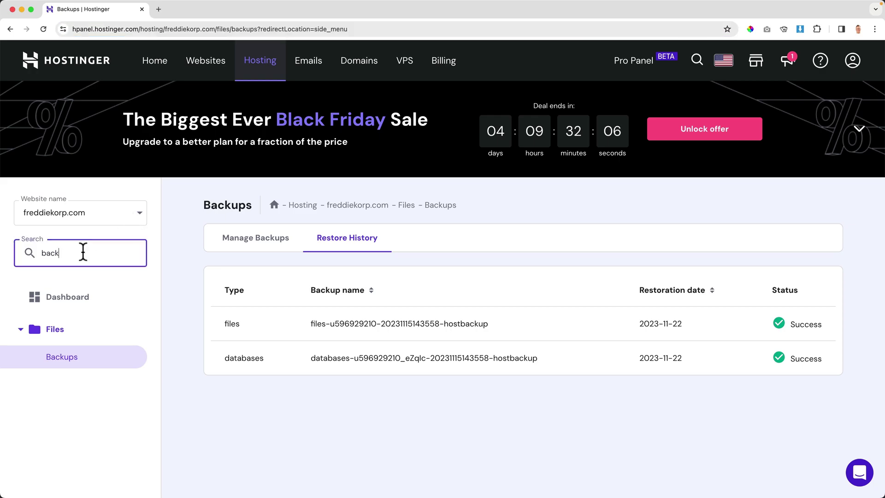
pyautogui.press('BackSpace')
# Open the WordPress admin from the hosting dashboard and start the CookieYes plugin update.
pyautogui.click(69, 297)
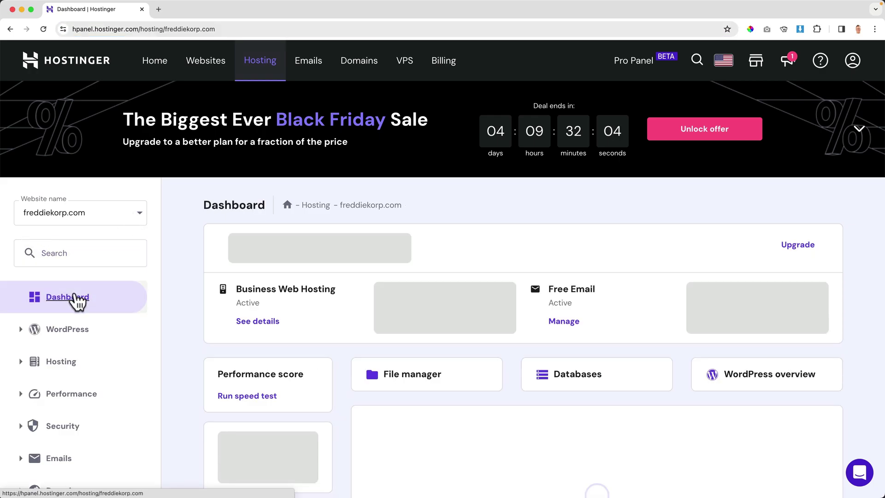
pyautogui.click(782, 245)
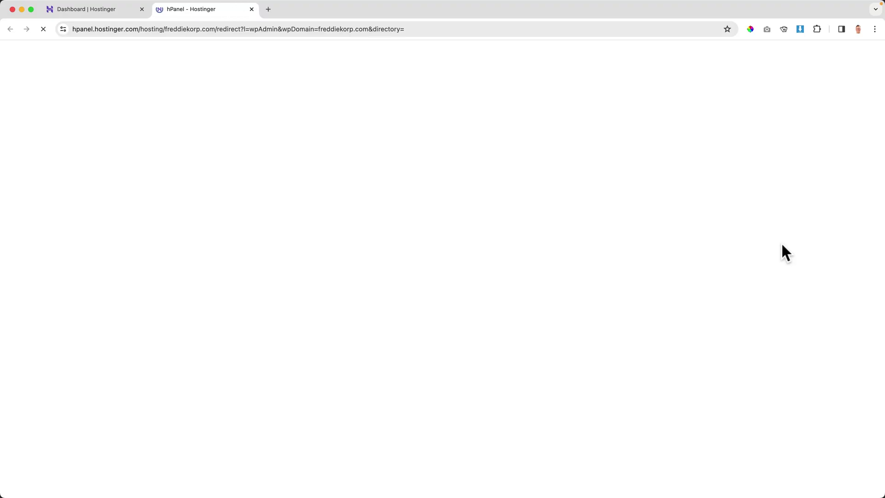
pyautogui.scroll(-2, 47, 336)
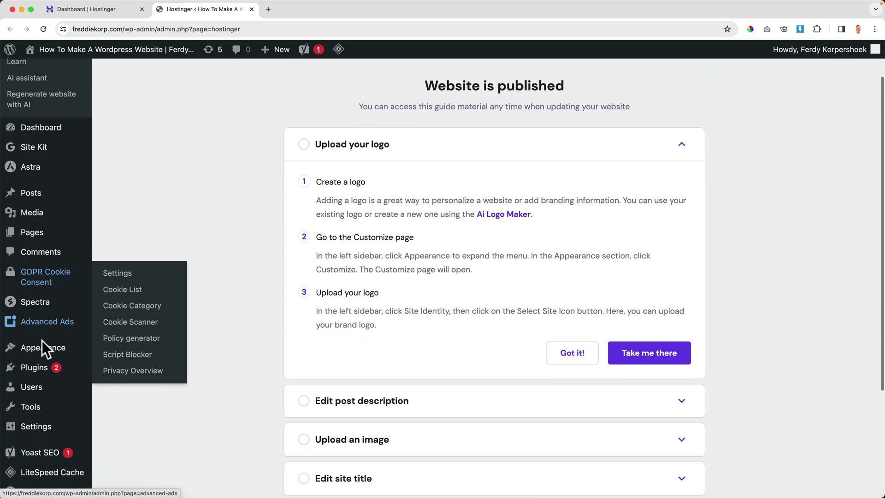
pyautogui.click(165, 360)
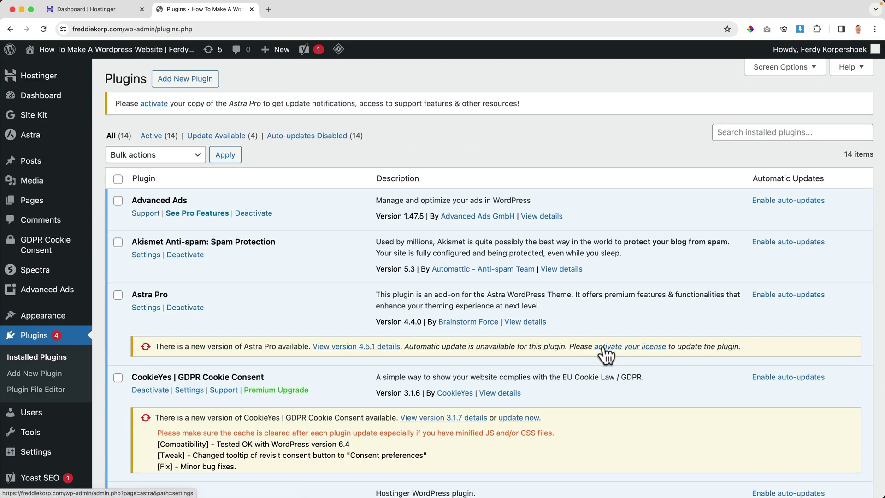
pyautogui.scroll(-5, 413, 345)
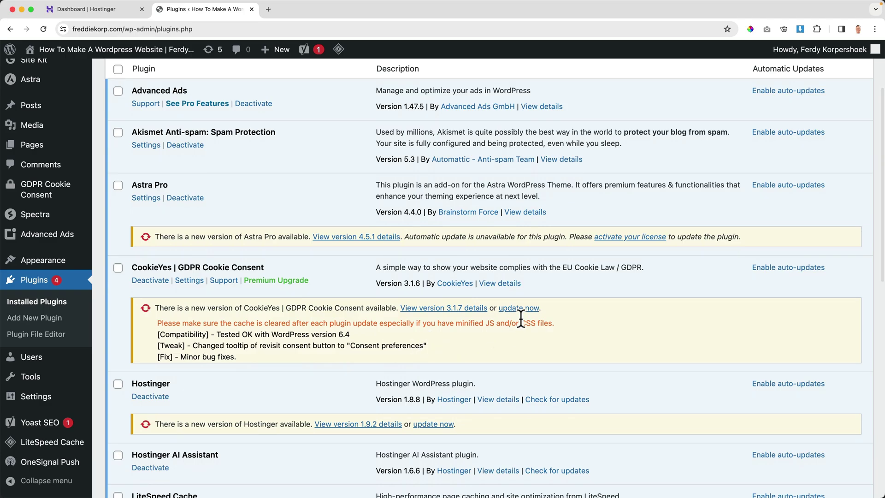
pyautogui.click(519, 309)
# Go to the Pages list, confirming you want to leave mid-update.
pyautogui.click(43, 150)
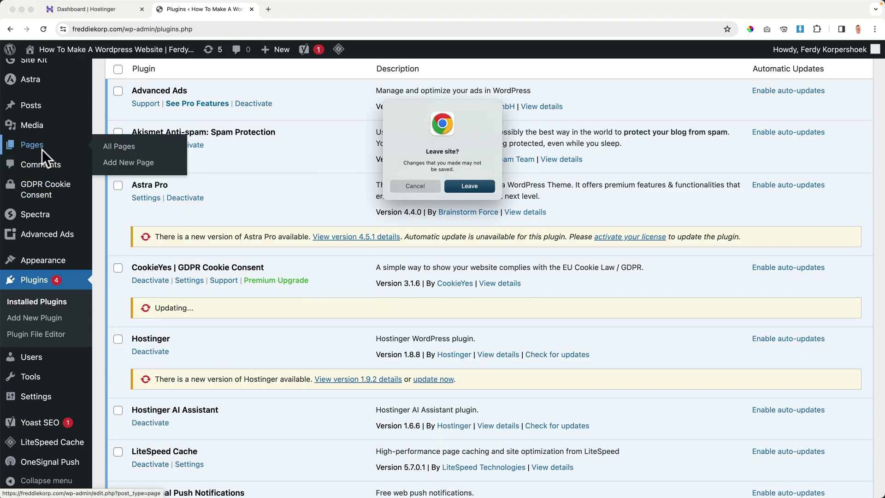
pyautogui.click(468, 184)
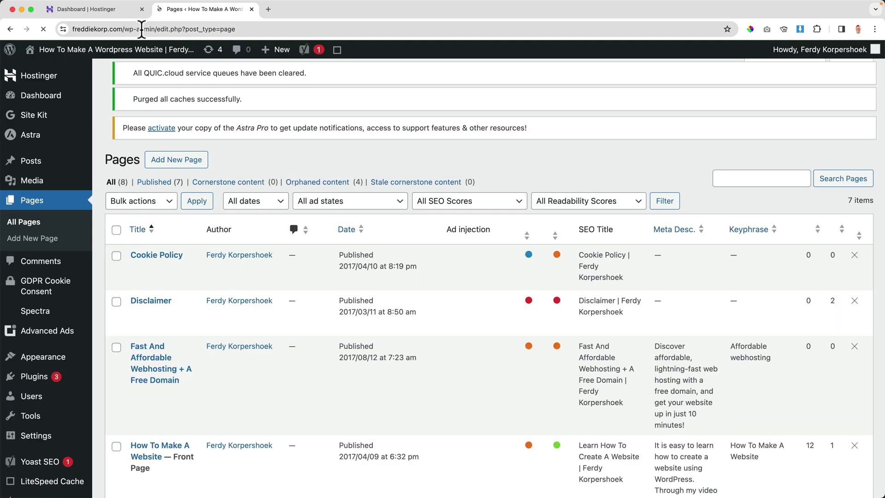
pyautogui.click(142, 29)
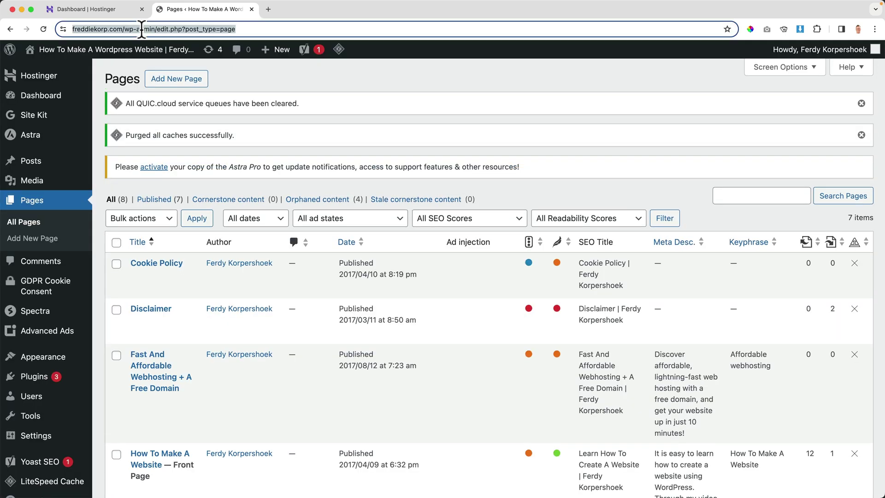
pyautogui.click(148, 29)
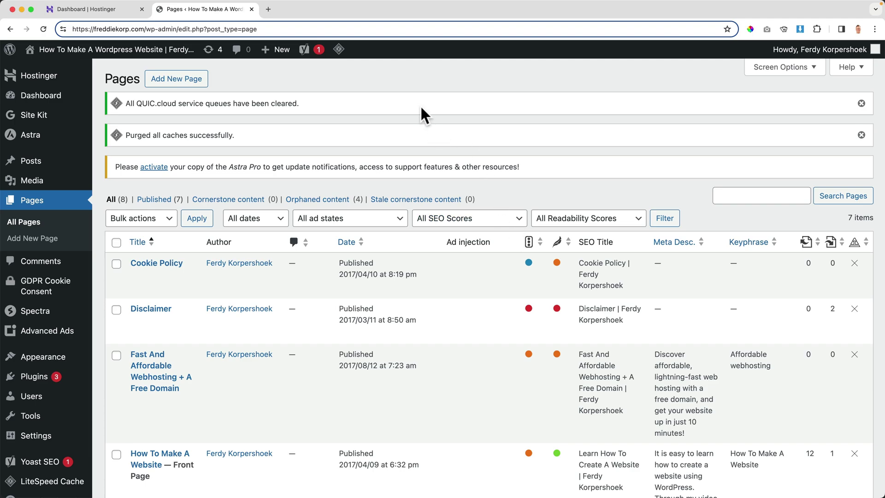
pyautogui.click(409, 87)
# On the Updates page, select all three outdated plugins and update them.
pyautogui.click(213, 53)
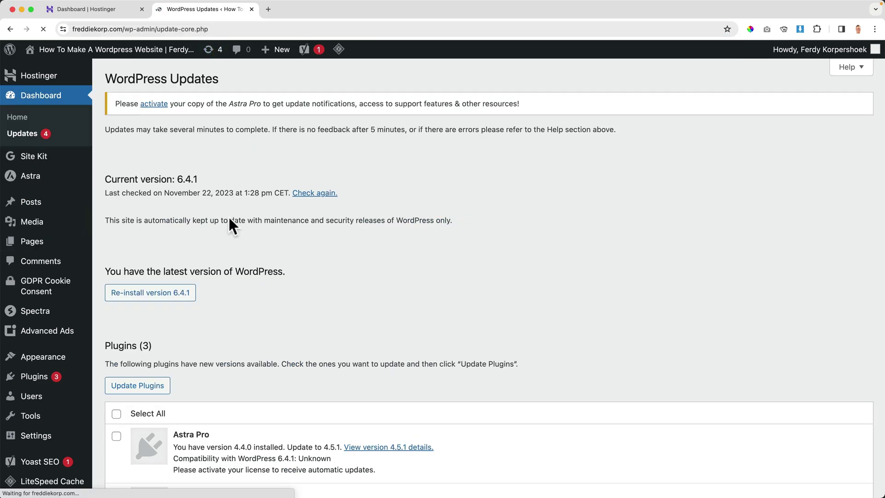
pyautogui.scroll(-1, 187, 265)
pyautogui.scroll(-2, 187, 265)
pyautogui.click(116, 347)
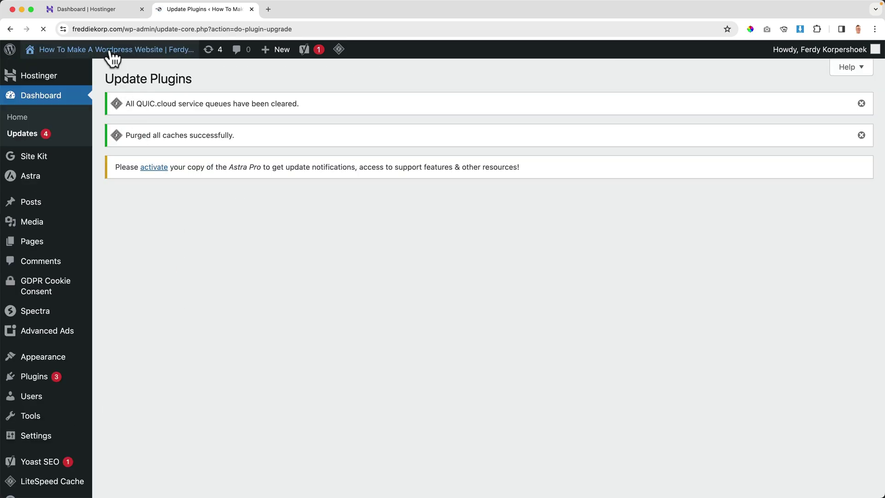
pyautogui.moveTo(111, 58)
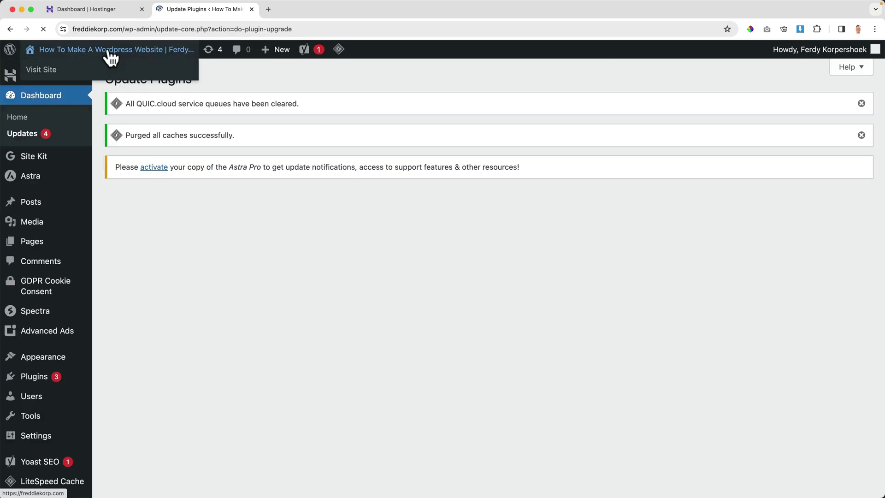
# Reload the live site, then open the homepage in the block editor.
pyautogui.click(110, 54)
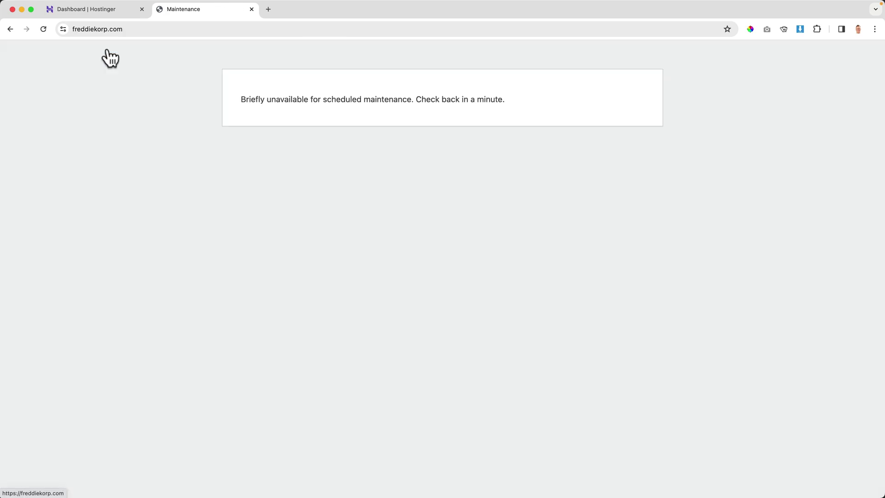
pyautogui.press('super+r')
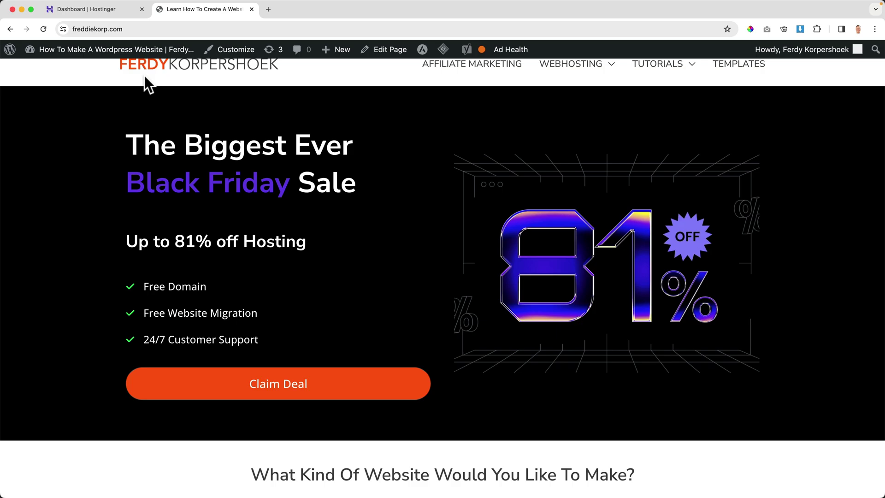
pyautogui.click(381, 57)
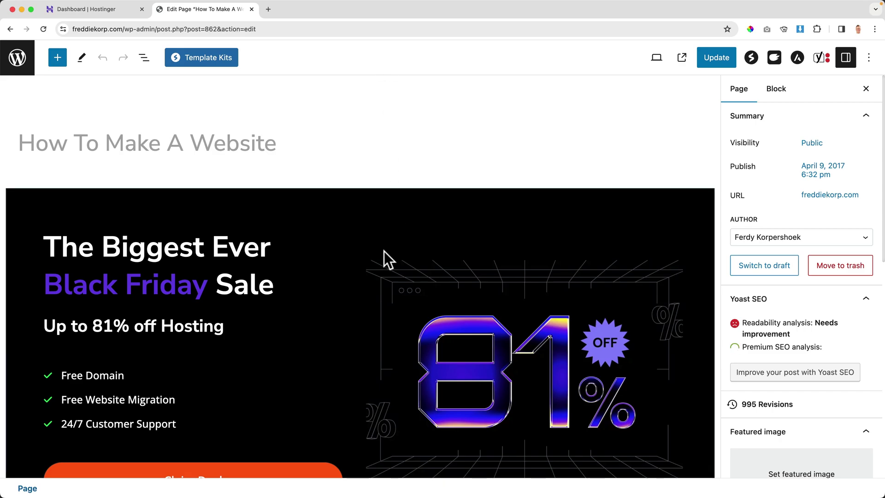
# Delete the Black Friday Sale heading, the hosting perks checklist and the Claim Deal button.
pyautogui.scroll(-3, 276, 230)
pyautogui.click(193, 197)
pyautogui.click(368, 126)
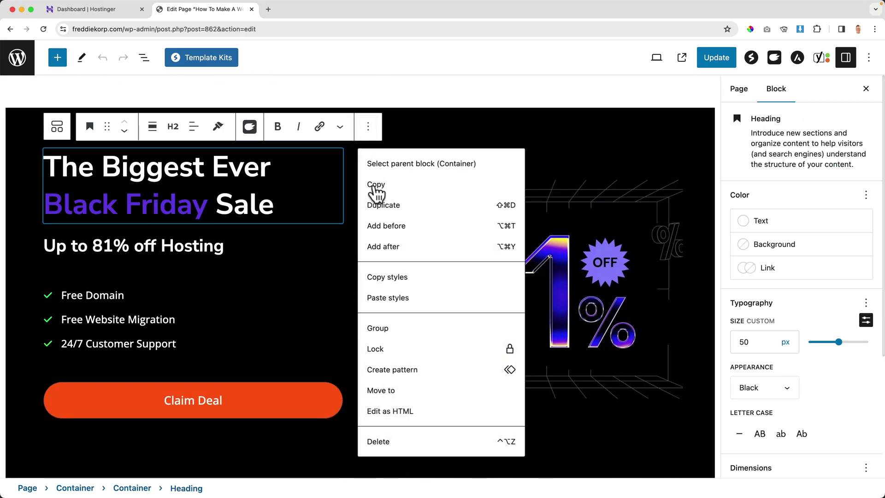
pyautogui.click(377, 441)
pyautogui.click(184, 198)
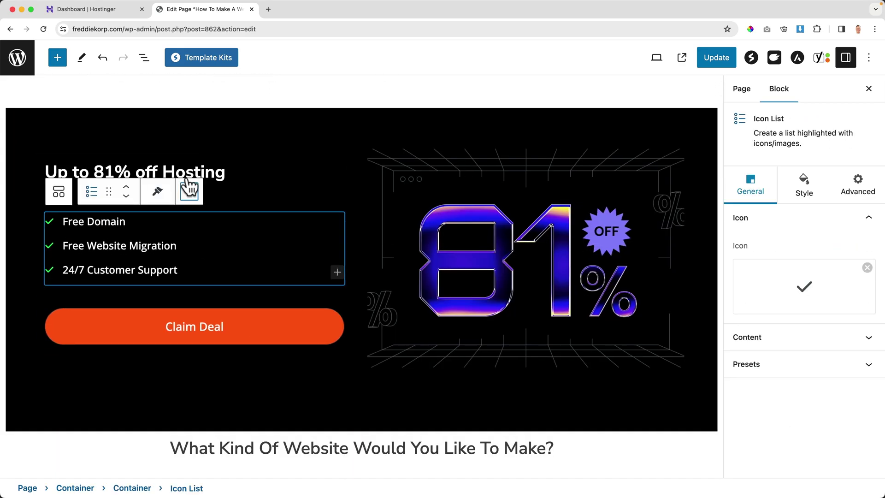
pyautogui.click(189, 191)
pyautogui.click(250, 462)
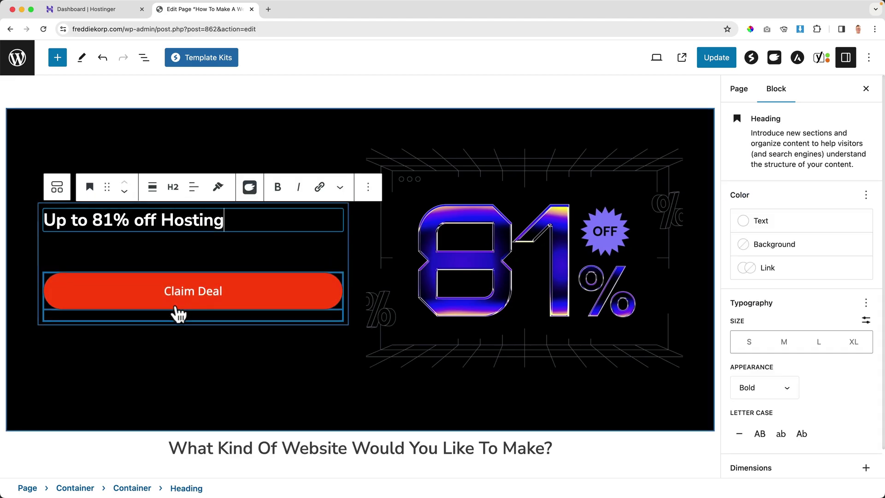
pyautogui.click(196, 295)
pyautogui.click(216, 239)
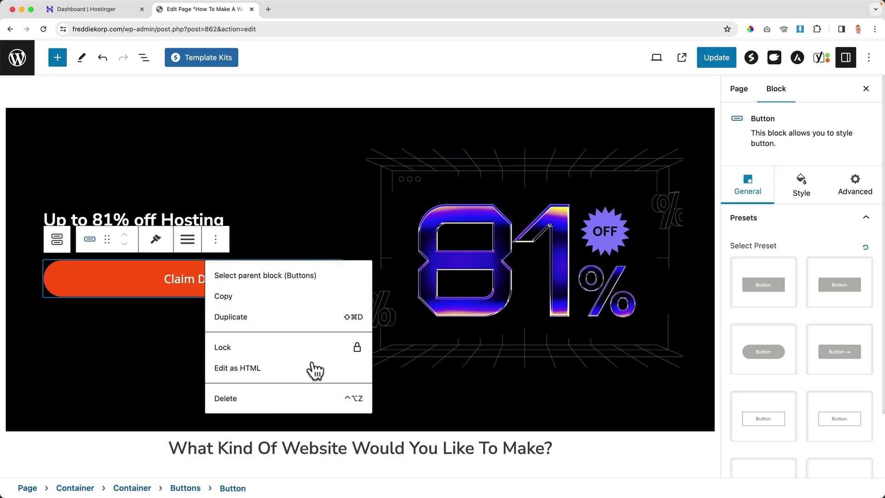
pyautogui.click(301, 398)
# Delete the 81% OFF image, the 'Up to 81% off Hosting' heading and the Latest Posts grid.
pyautogui.click(444, 280)
pyautogui.click(676, 123)
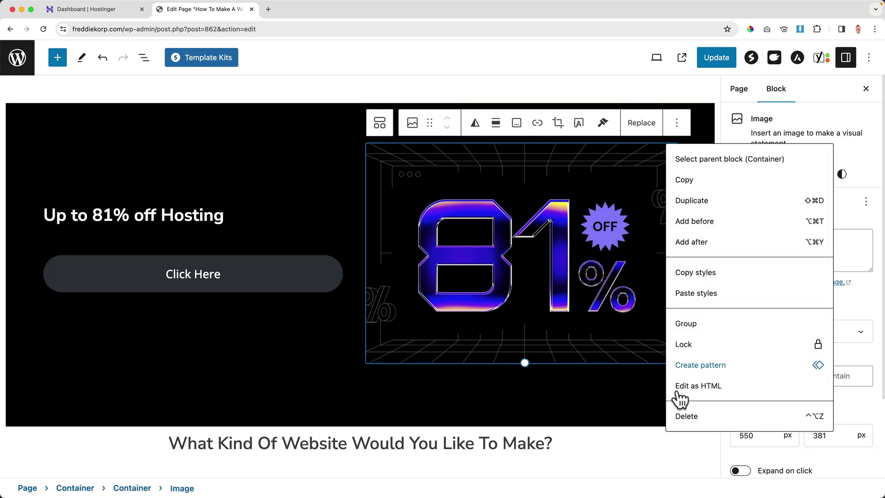
pyautogui.click(689, 416)
pyautogui.click(203, 159)
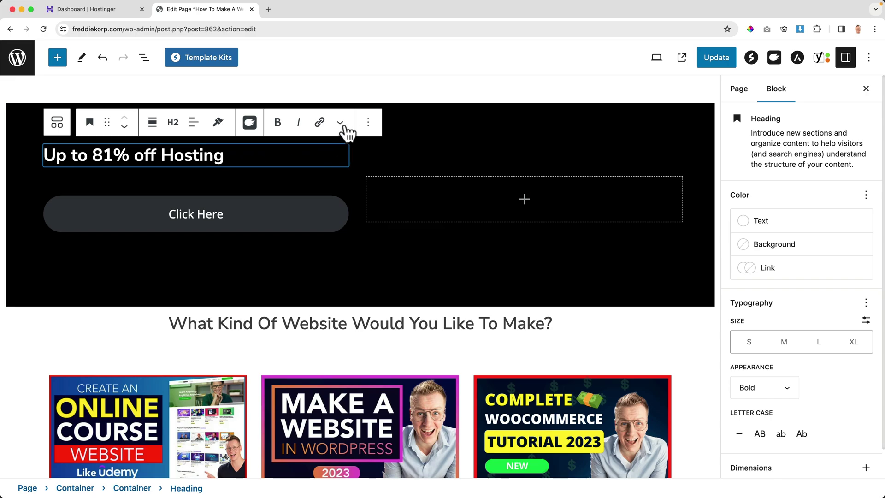
pyautogui.click(368, 123)
pyautogui.click(392, 437)
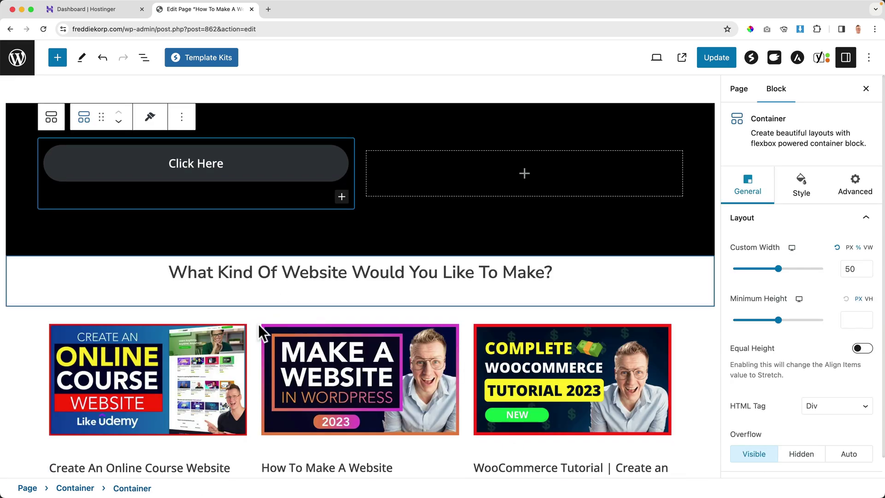
pyautogui.click(249, 354)
pyautogui.click(262, 303)
pyautogui.scroll(-1, 299, 262)
pyautogui.click(297, 270)
# Update the page, return to the Pages list and visit the live site.
pyautogui.click(727, 57)
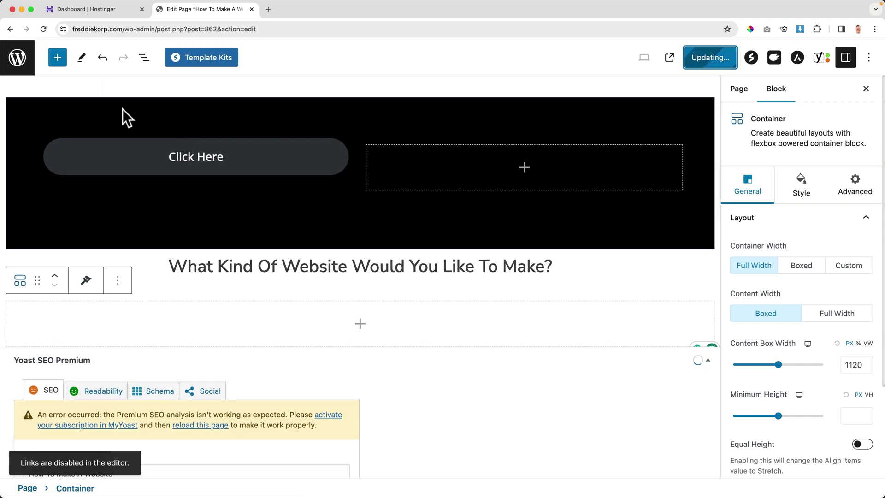
pyautogui.click(25, 65)
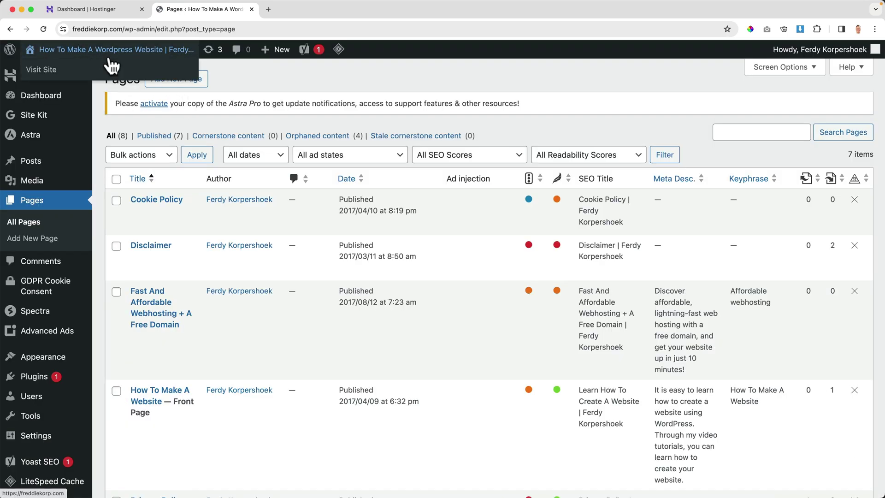
pyautogui.click(117, 58)
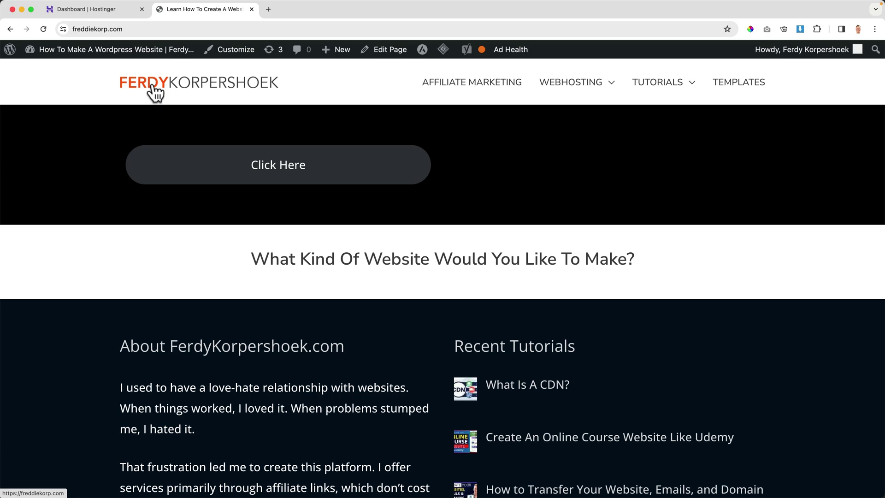
# Close the homepage tab and open Files > Backups for freddiekorp.com.
pyautogui.click(251, 9)
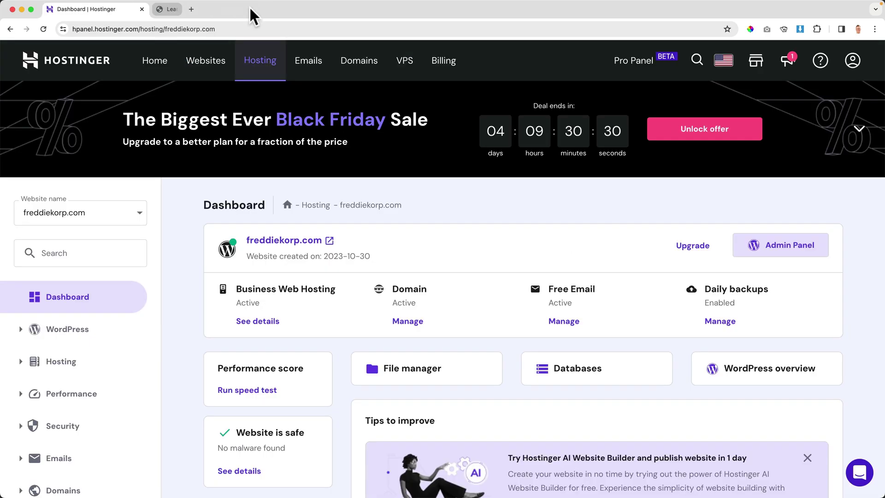
pyautogui.scroll(-5, 71, 340)
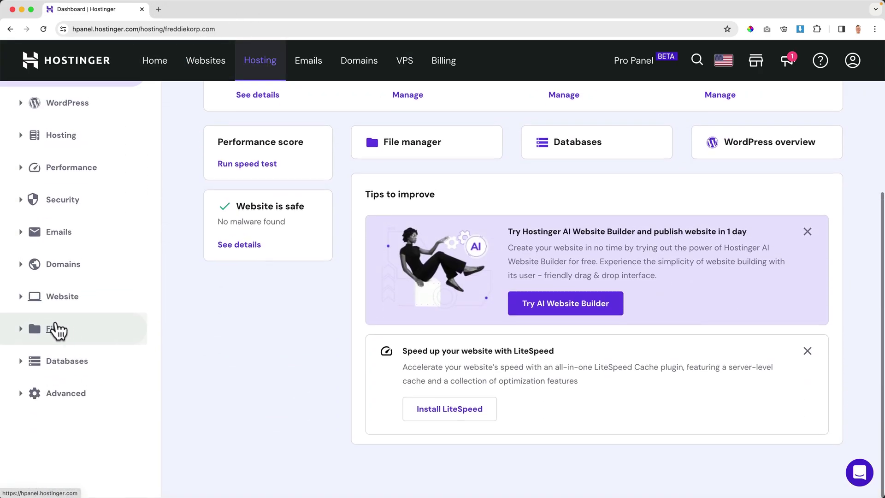
pyautogui.click(55, 330)
pyautogui.click(66, 379)
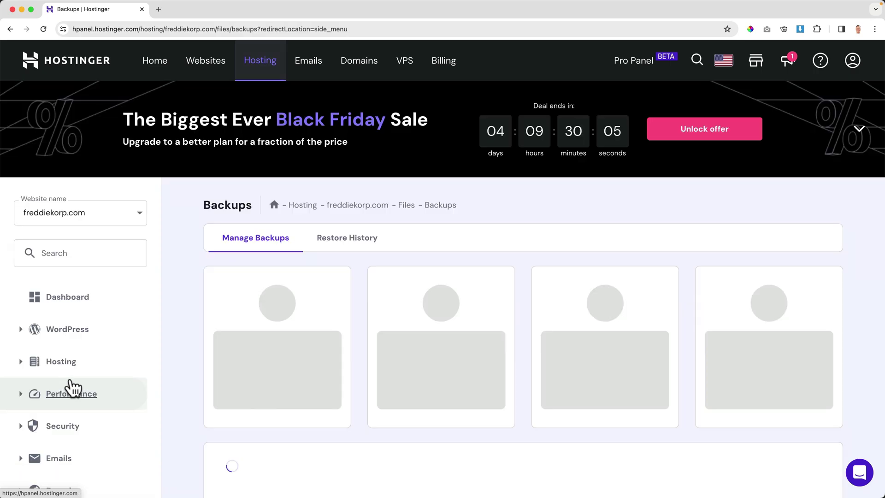
pyautogui.click(279, 396)
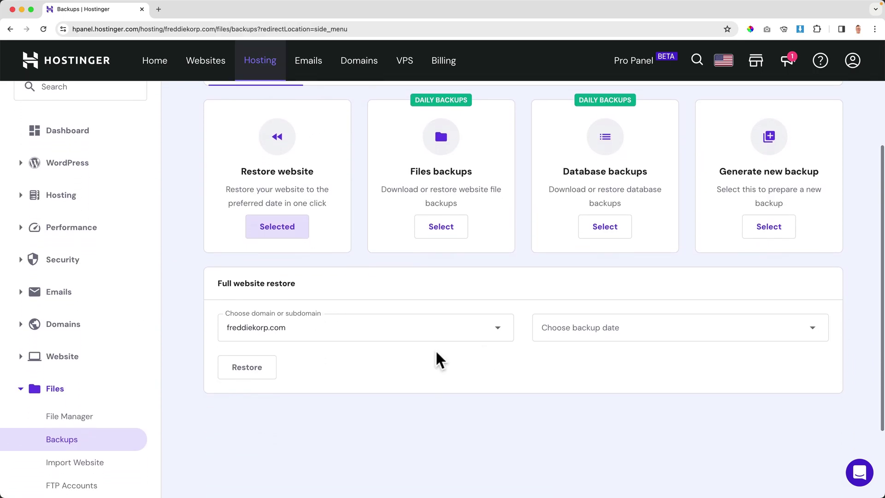
pyautogui.click(583, 323)
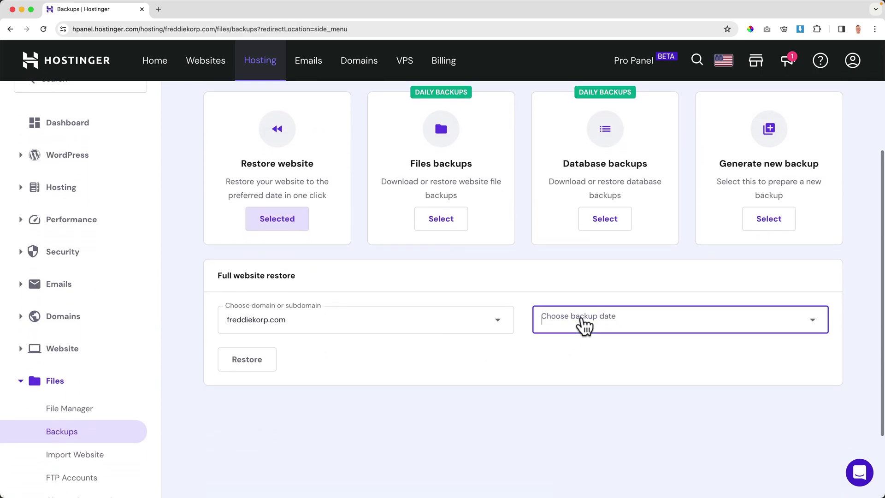
pyautogui.click(587, 359)
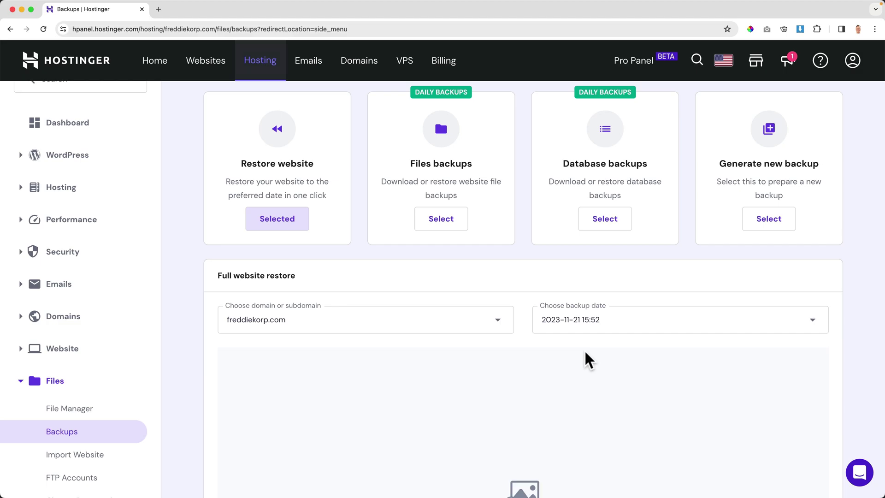
pyautogui.scroll(-8, 450, 354)
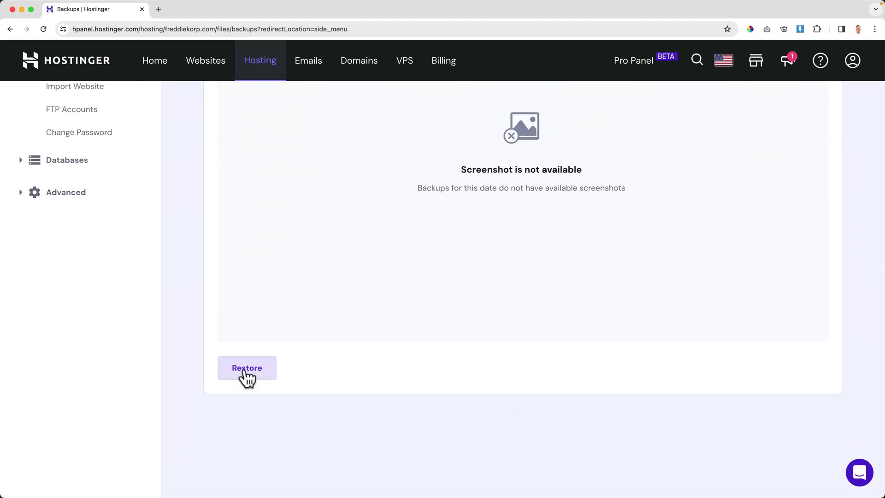
pyautogui.click(247, 369)
pyautogui.click(307, 260)
# Confirm the full freddiekorp.com restore and scroll through the live homepage.
pyautogui.click(563, 311)
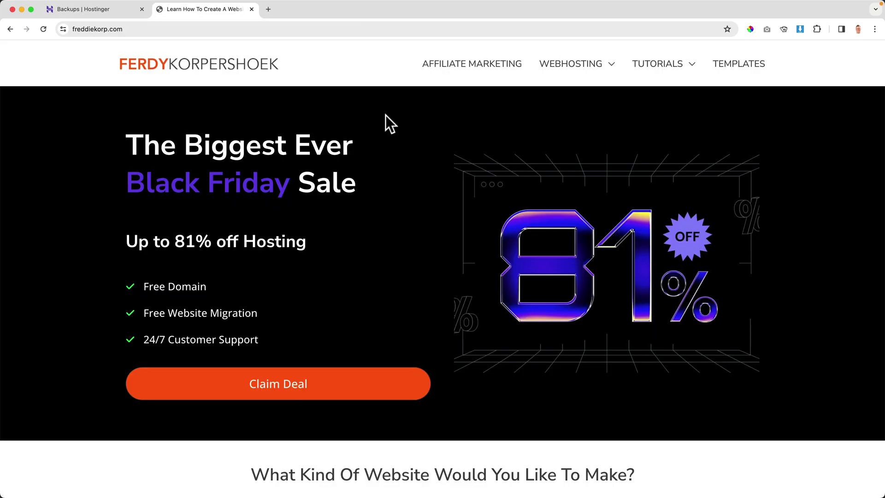
pyautogui.scroll(-5, 412, 120)
pyautogui.scroll(-9, 414, 120)
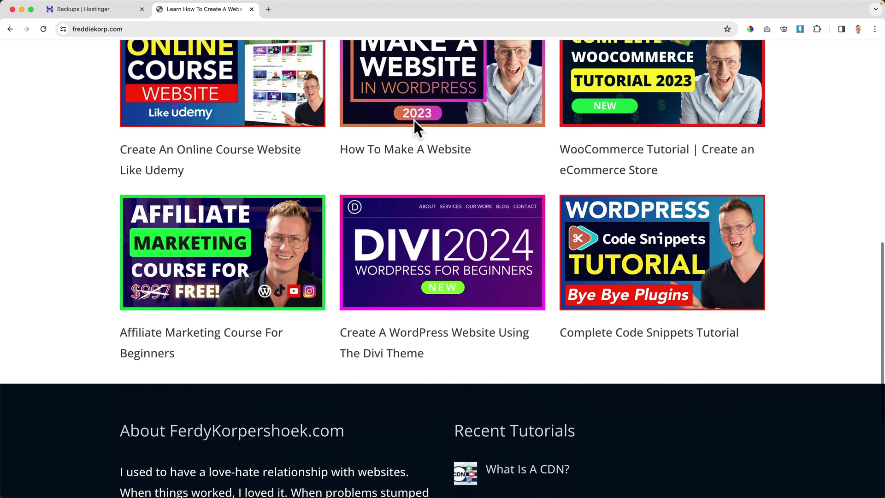
pyautogui.scroll(15, 402, 128)
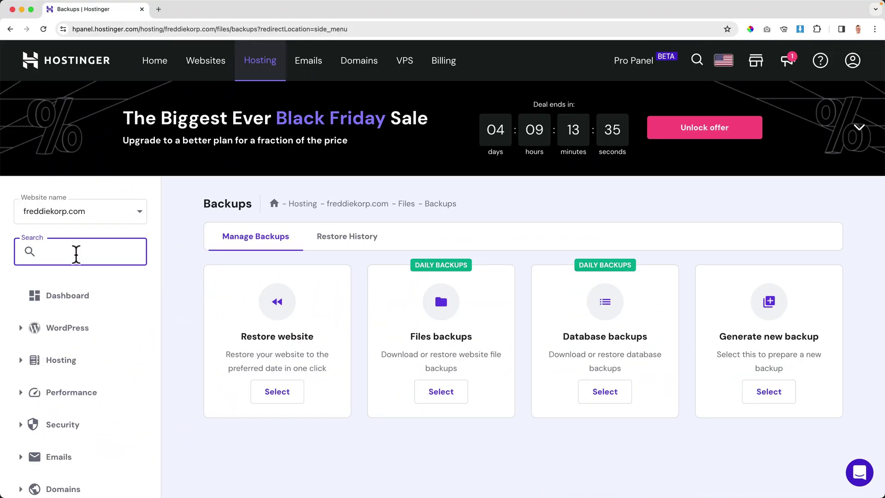
# Search 'back' in the sidebar, go to the hosting dashboard and glance at the live site.
pyautogui.write('backups')
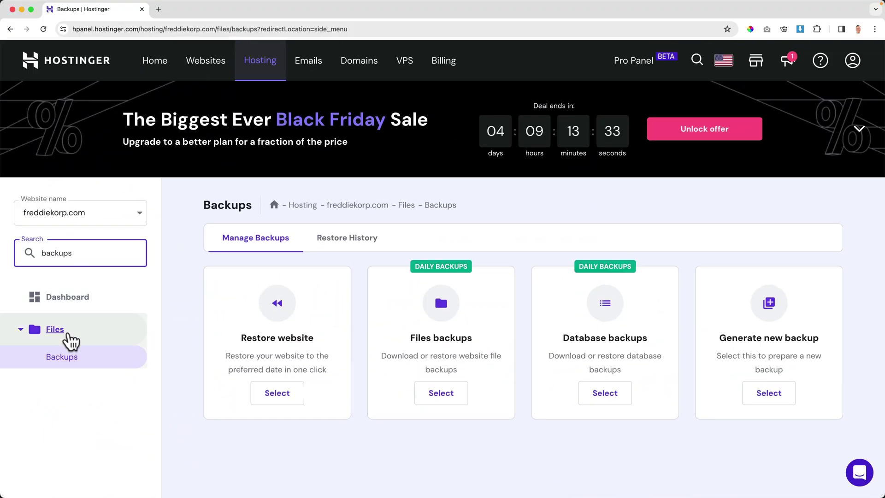
pyautogui.click(63, 360)
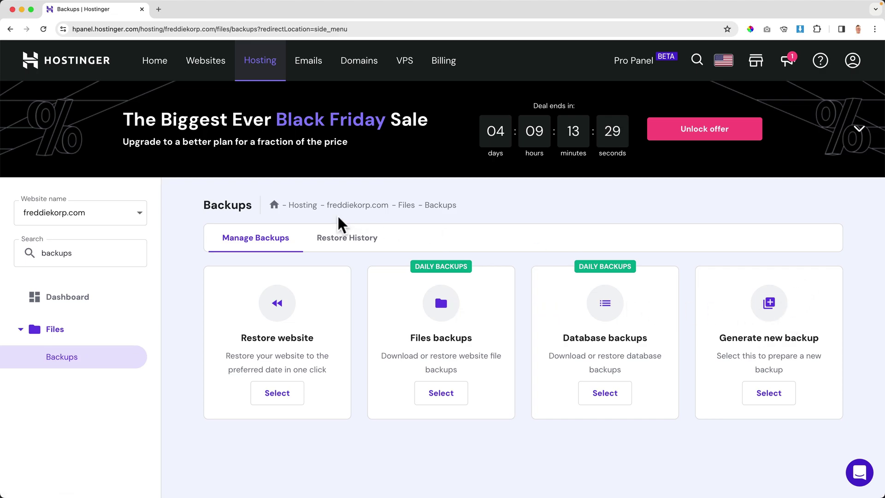
pyautogui.click(378, 206)
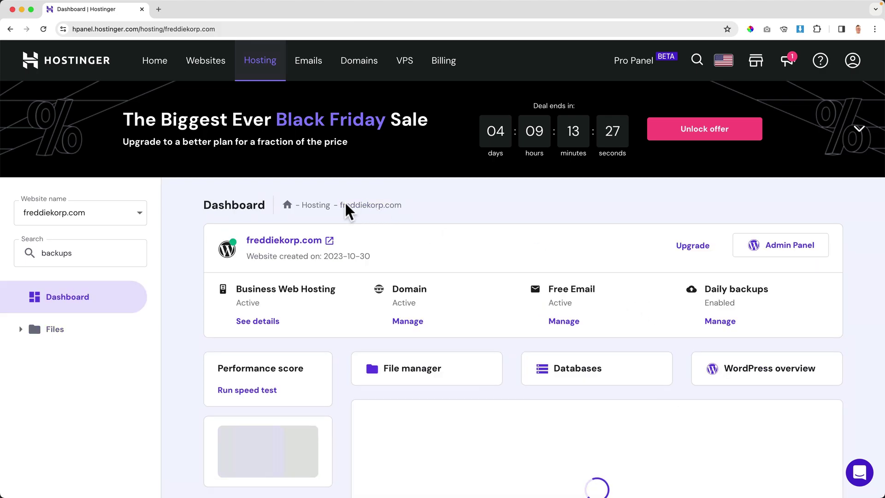
pyautogui.click(290, 242)
pyautogui.scroll(-13, 418, 220)
pyautogui.scroll(13, 419, 219)
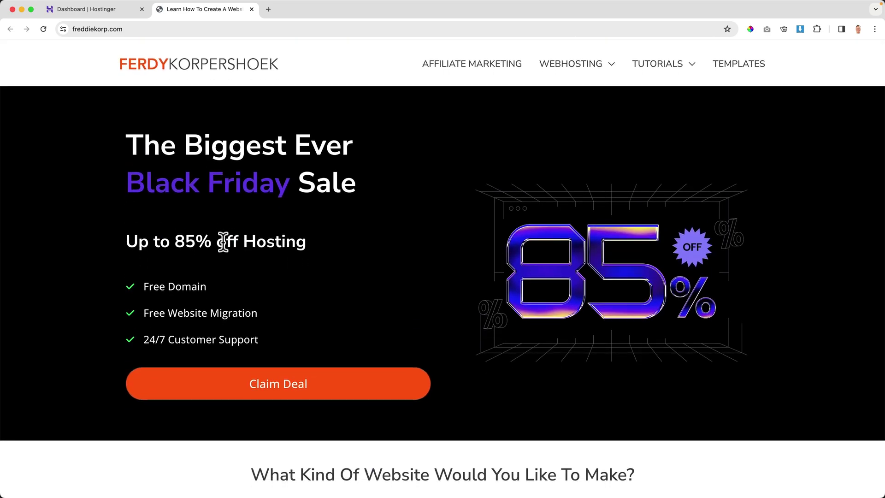
# From Files > Backups, generate a new backup and proceed.
pyautogui.click(128, 15)
pyautogui.scroll(-1, 722, 300)
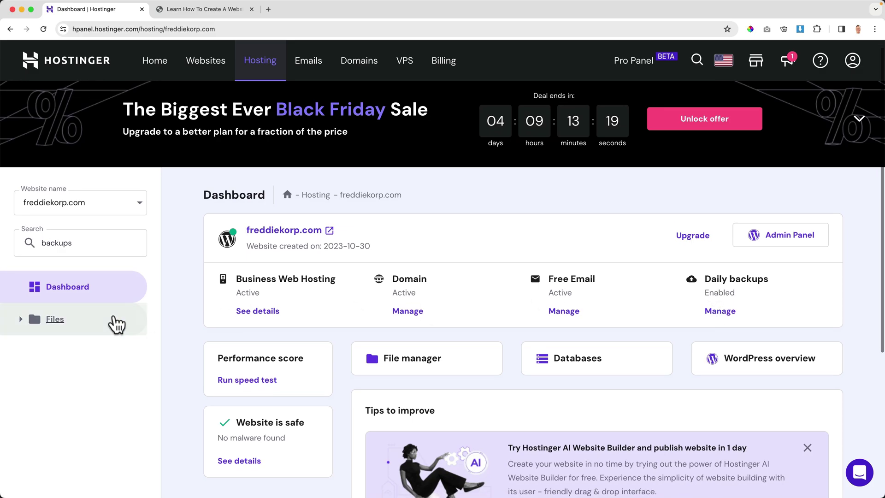
pyautogui.click(20, 320)
pyautogui.click(58, 347)
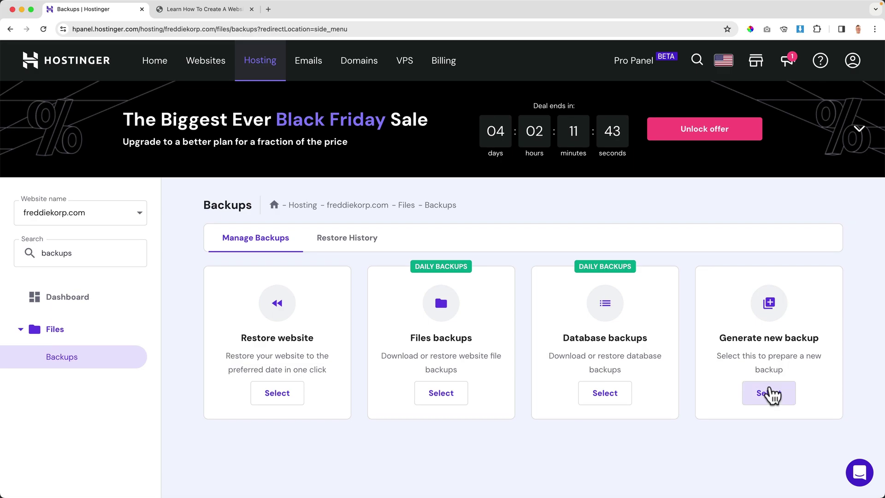
pyautogui.click(769, 393)
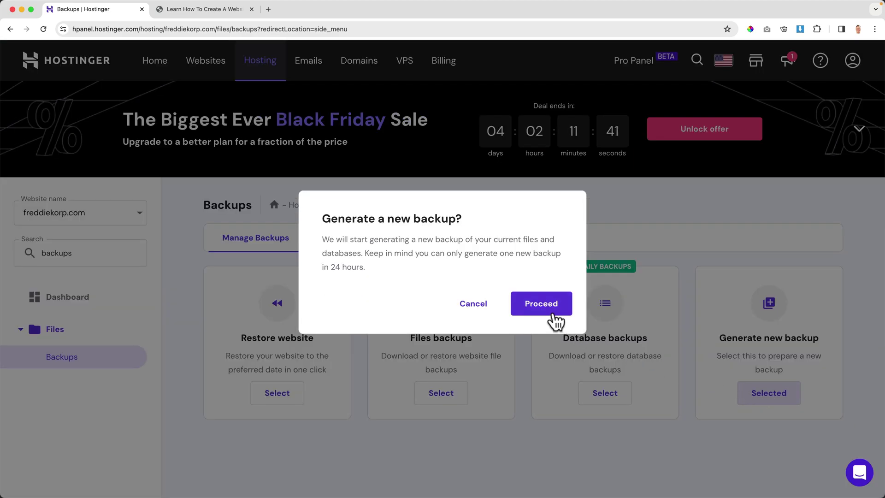
pyautogui.click(542, 304)
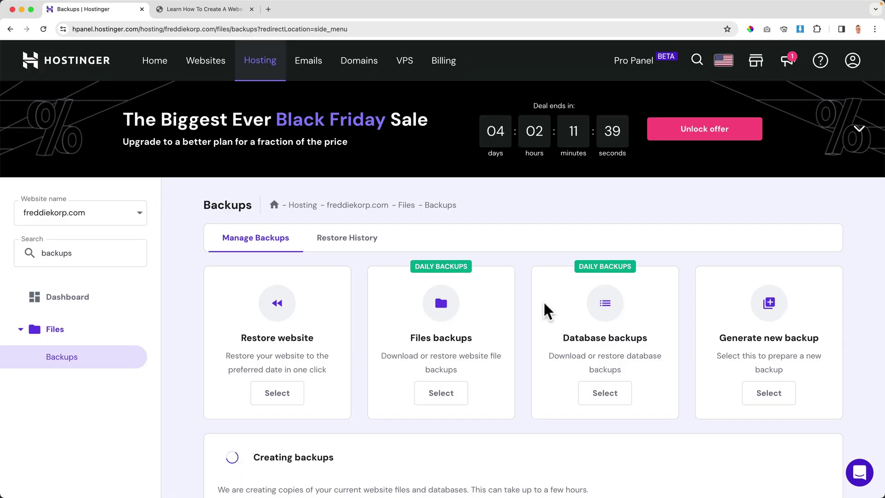
pyautogui.scroll(-3, 544, 303)
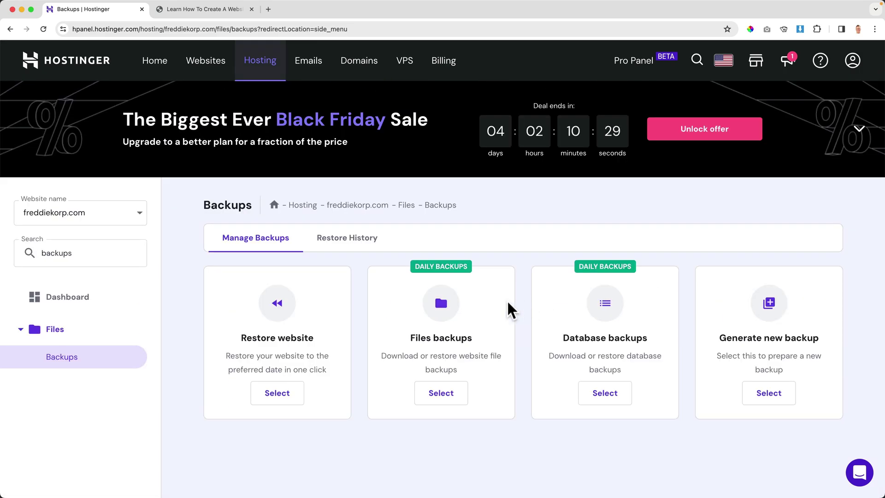
pyautogui.click(292, 394)
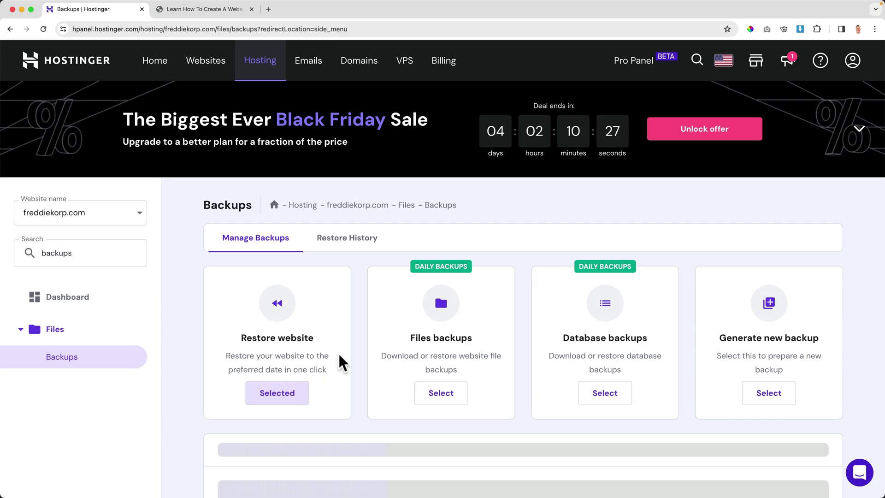
pyautogui.scroll(-4, 361, 352)
pyautogui.click(586, 334)
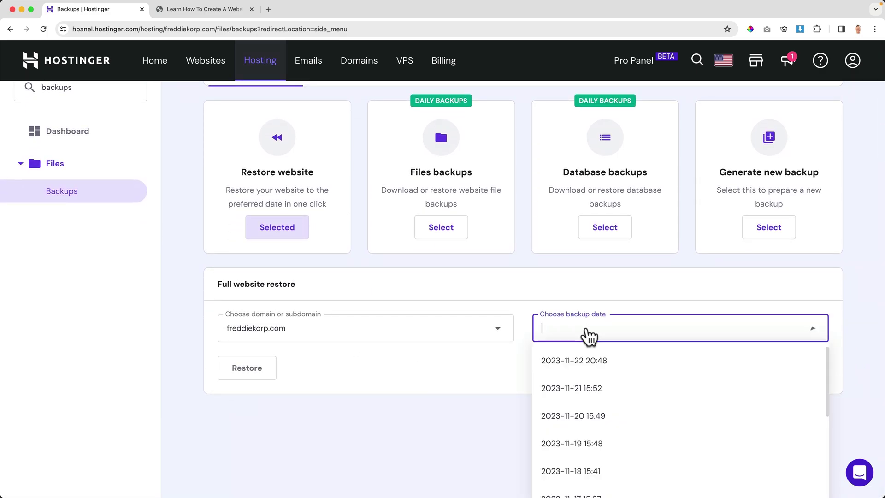
pyautogui.click(622, 310)
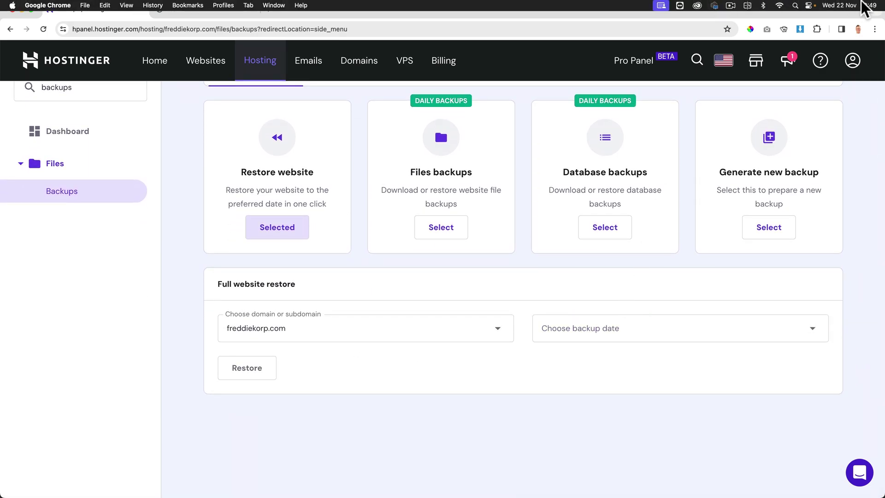
pyautogui.click(667, 329)
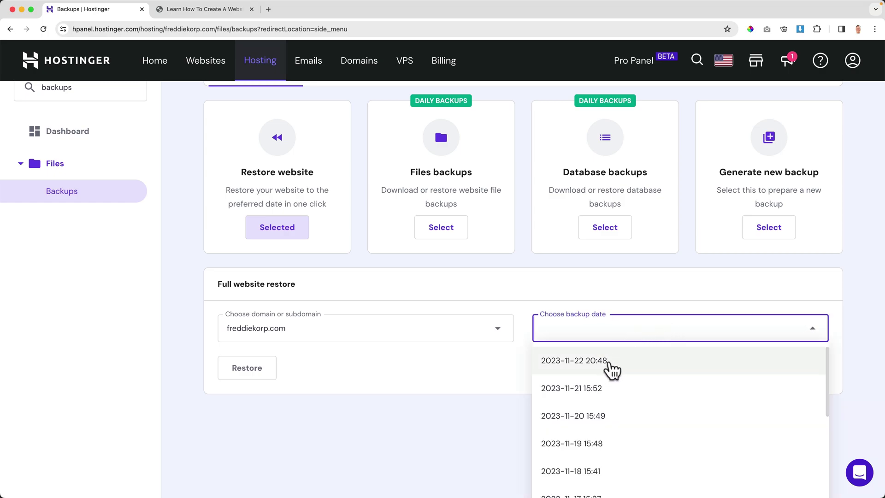
pyautogui.click(585, 291)
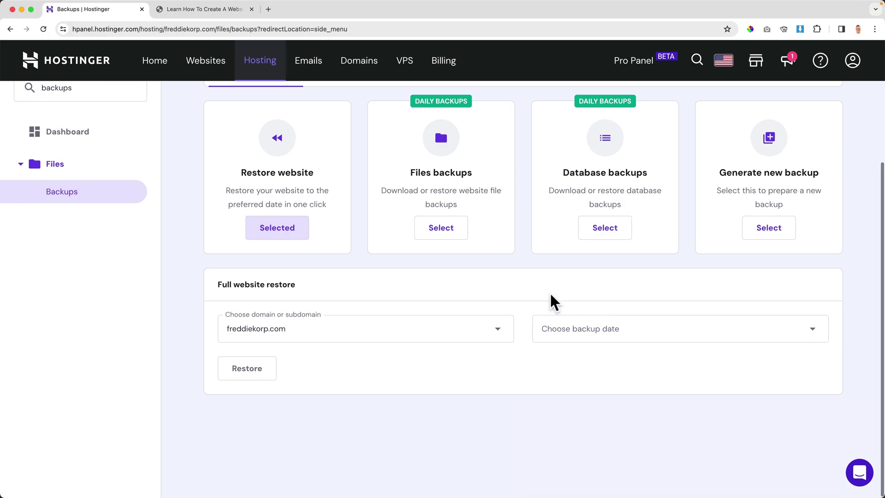
pyautogui.scroll(4, 551, 300)
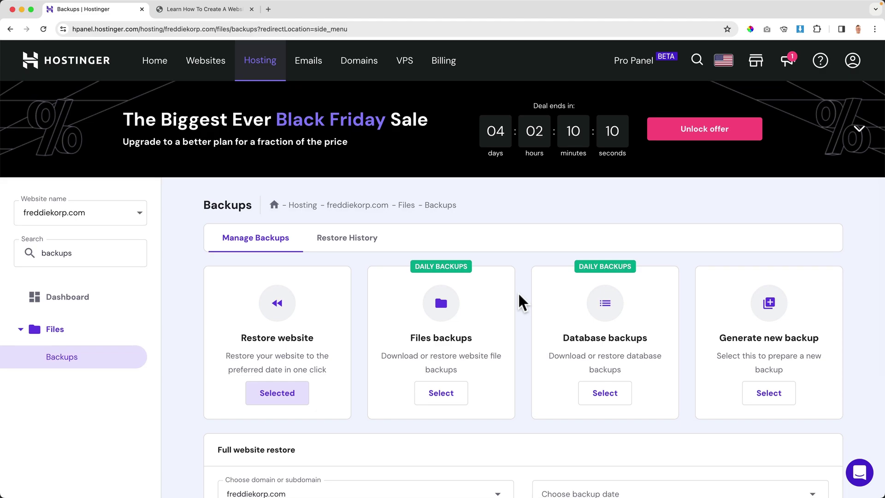
# Glance at the live site tab, then reopen the backup date list on the Backups page.
pyautogui.click(205, 9)
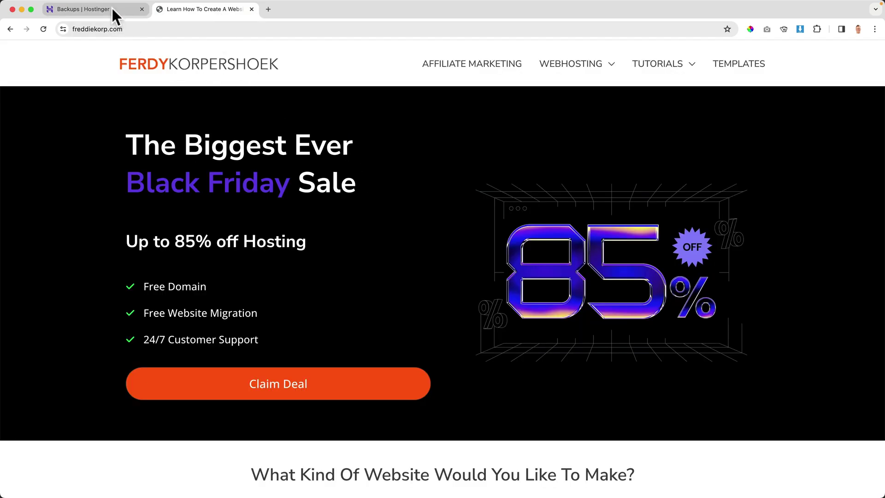
pyautogui.click(112, 9)
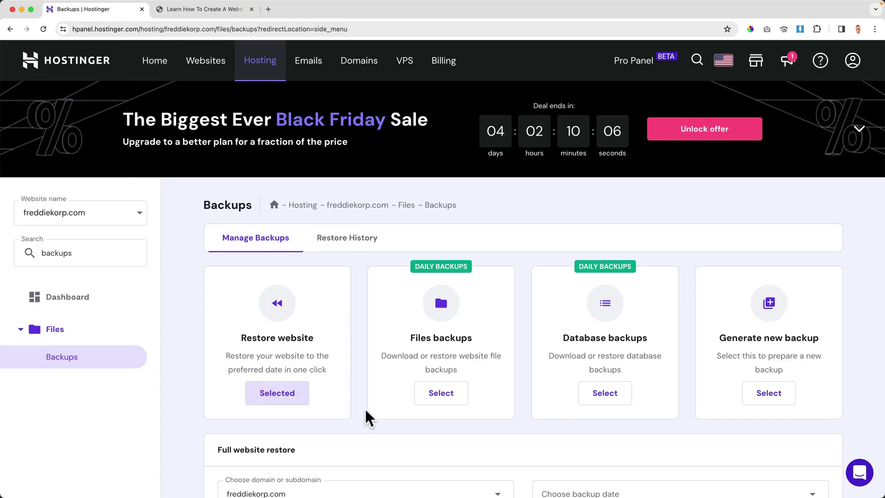
pyautogui.scroll(-3, 351, 412)
pyautogui.click(613, 368)
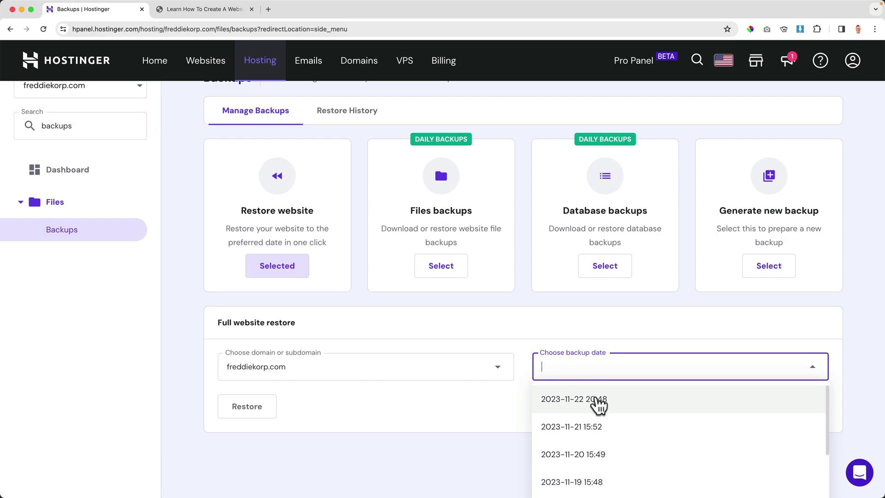
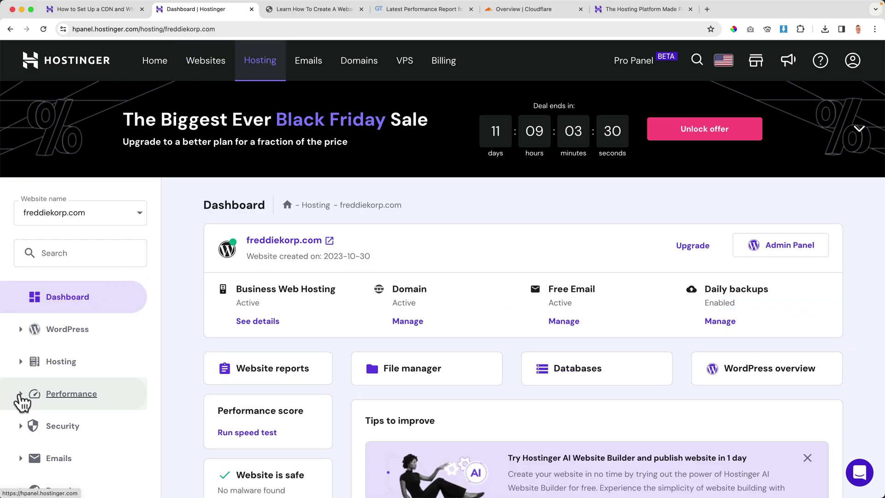
# Go to Performance > CDN and enable the CDN for the main domain freddiekorp.com.
pyautogui.click(21, 395)
pyautogui.scroll(-2, 56, 411)
pyautogui.click(54, 412)
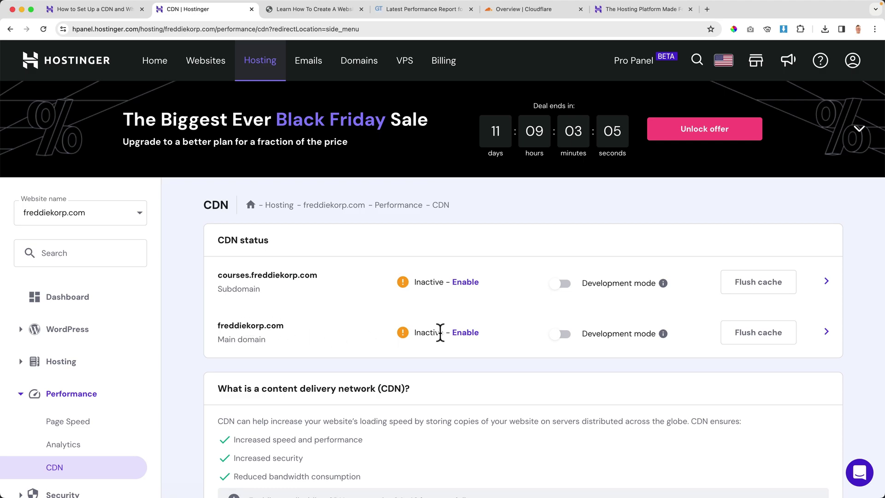
pyautogui.scroll(-5, 412, 314)
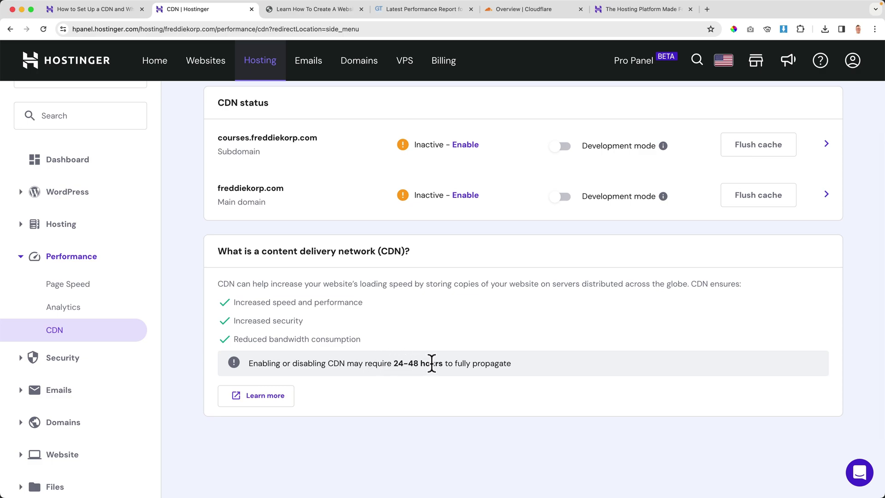
pyautogui.scroll(2, 470, 341)
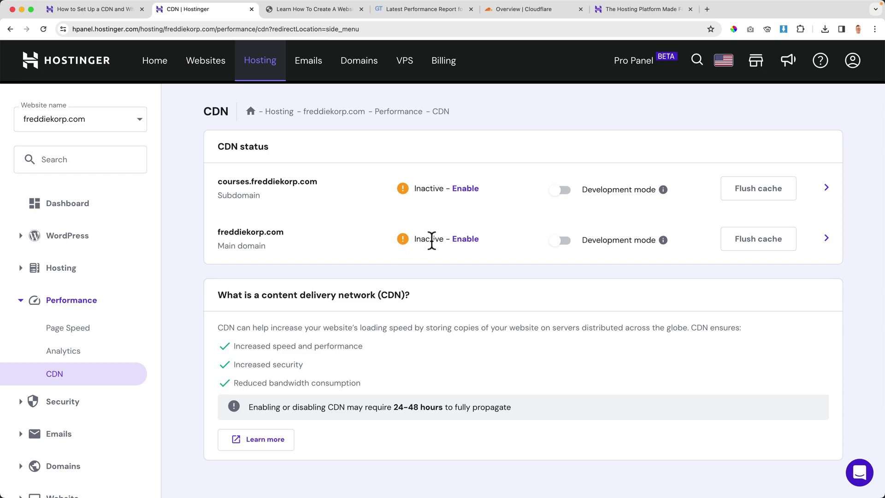
pyautogui.click(462, 240)
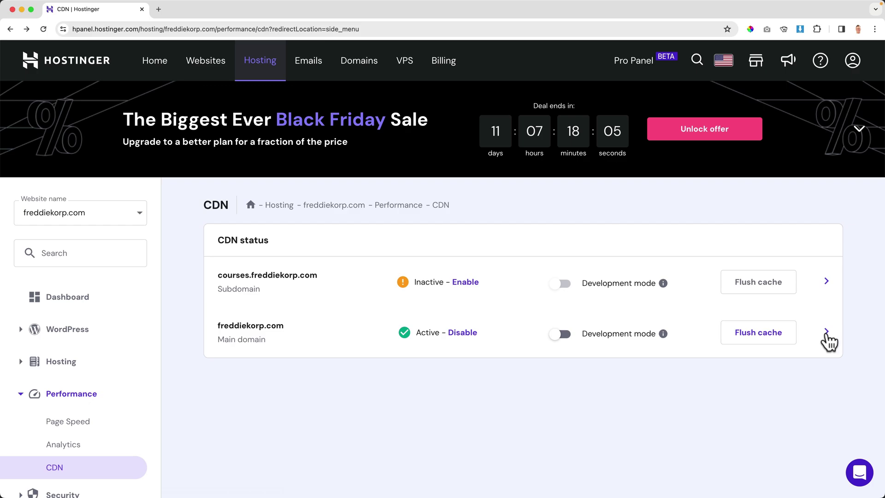
# Open freddiekorp.com's CDN website optimisation settings and turn on CSS minification.
pyautogui.click(826, 333)
pyautogui.scroll(-5, 263, 386)
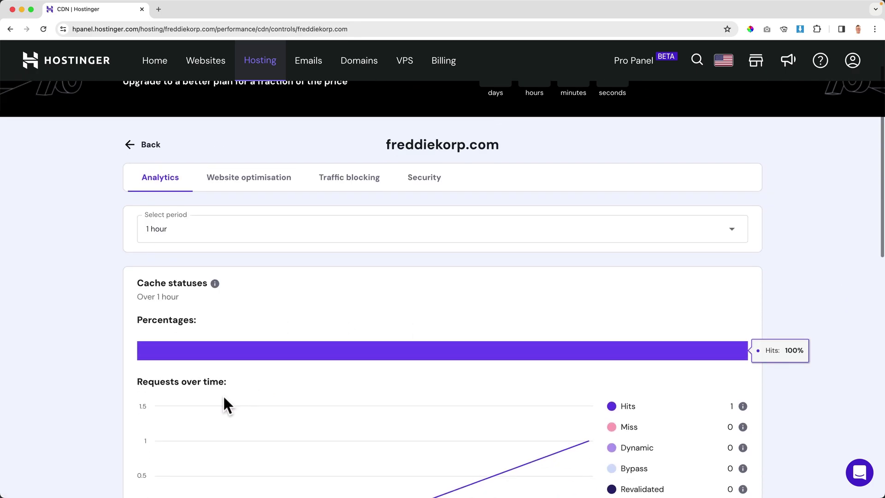
pyautogui.scroll(-10, 494, 372)
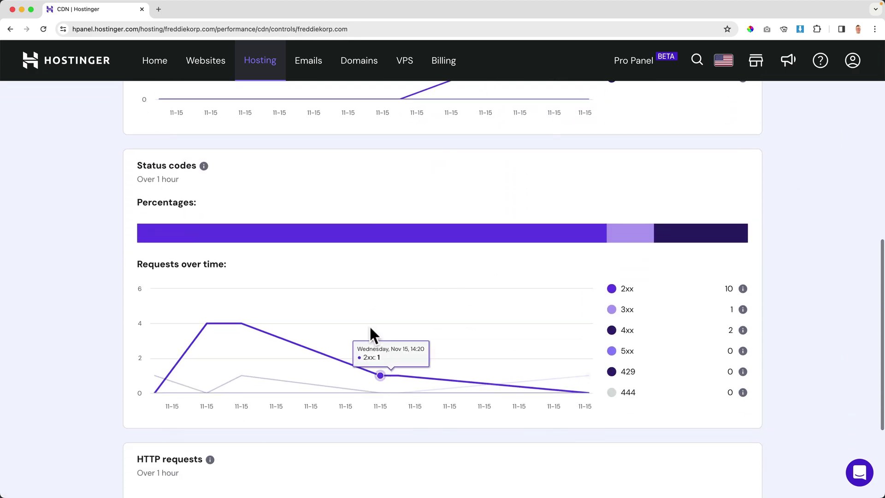
pyautogui.scroll(15, 373, 332)
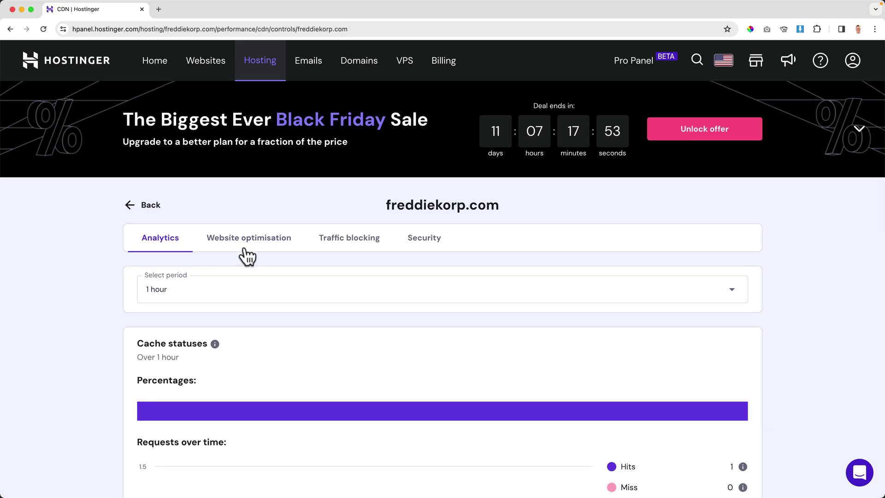
pyautogui.click(259, 242)
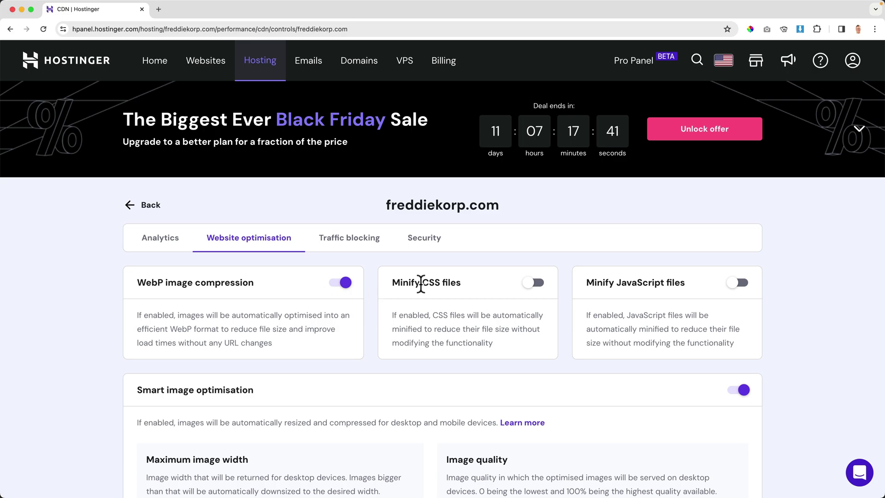
pyautogui.click(533, 289)
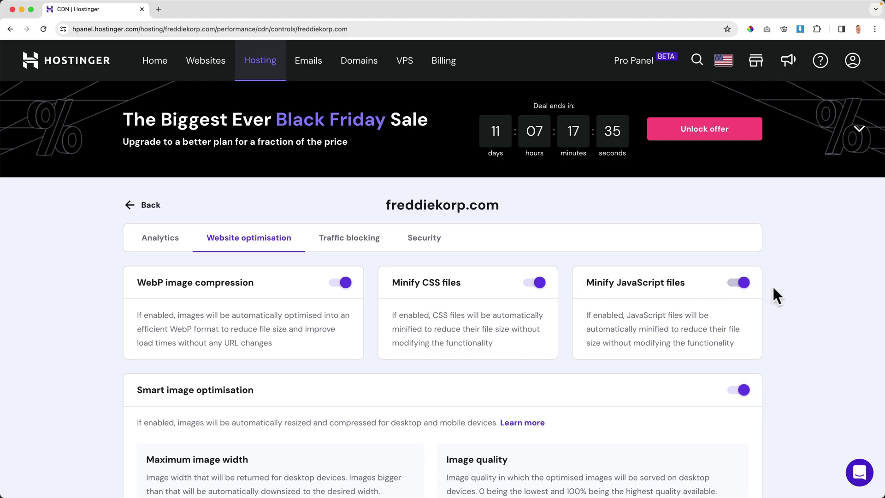
# Keep the smart image optimisation mobile width at 800 px, alongside 1600 px desktop and 85%/70% quality.
pyautogui.scroll(-3, 770, 290)
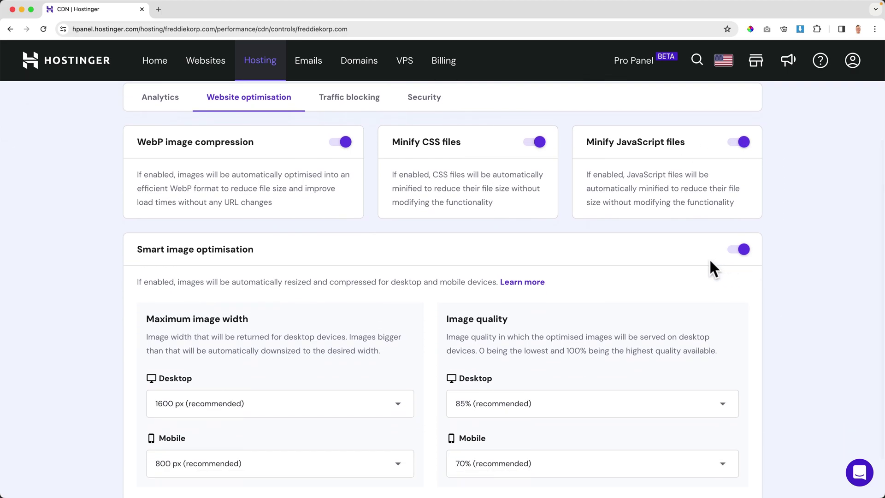
pyautogui.scroll(-2, 708, 263)
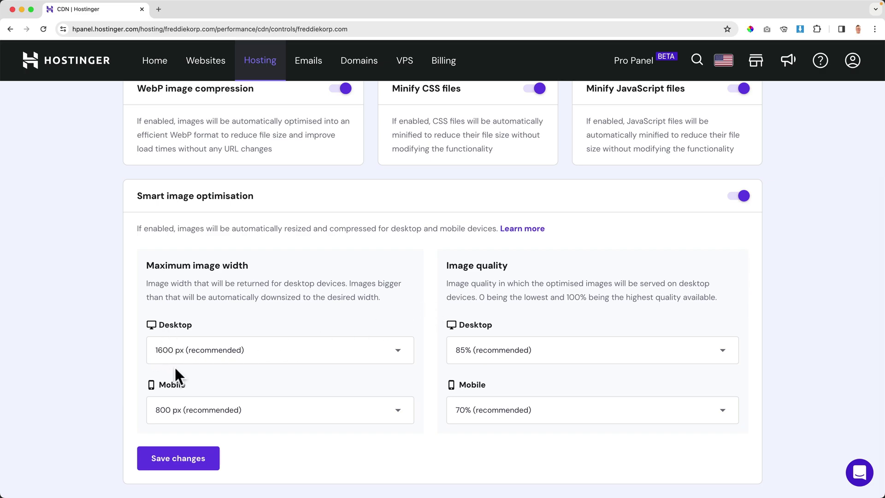
pyautogui.click(206, 415)
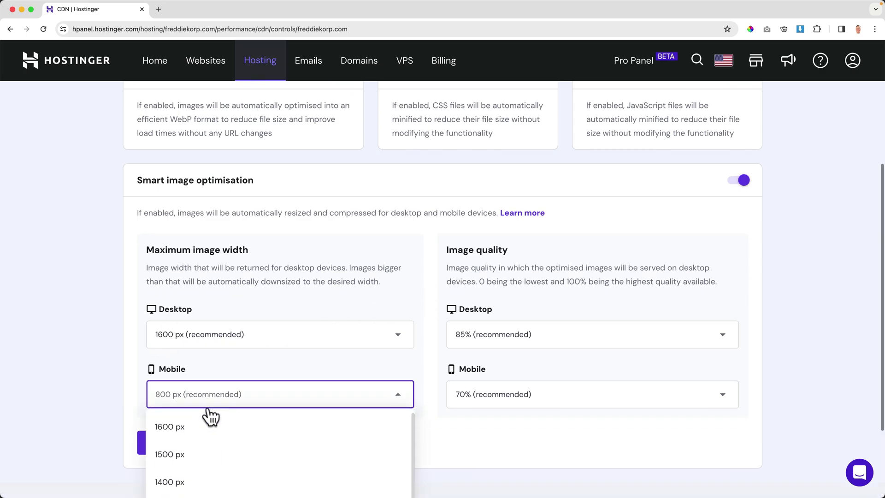
pyautogui.scroll(-5, 212, 415)
pyautogui.click(253, 325)
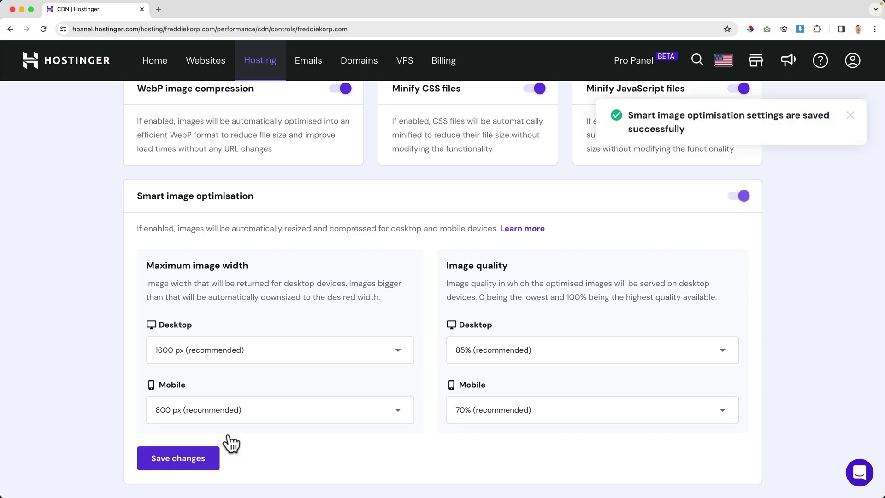
pyautogui.scroll(5, 407, 354)
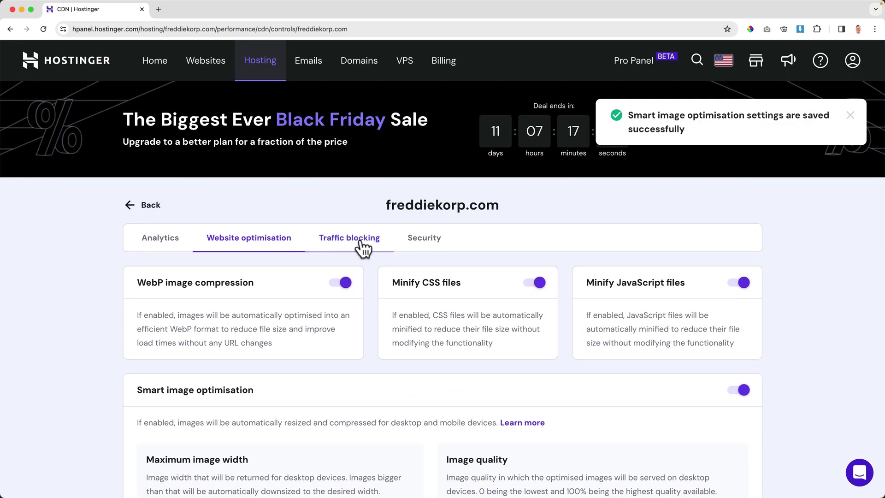
# Review Traffic blocking, then Security, showing security level Normal and TLS 1.3-only mode off.
pyautogui.click(361, 244)
pyautogui.scroll(-2, 455, 341)
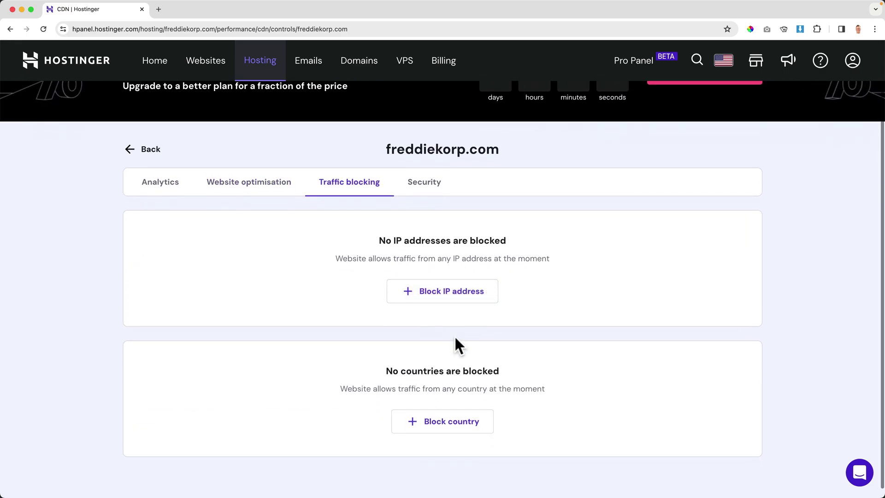
pyautogui.scroll(2, 453, 344)
pyautogui.scroll(-2, 442, 438)
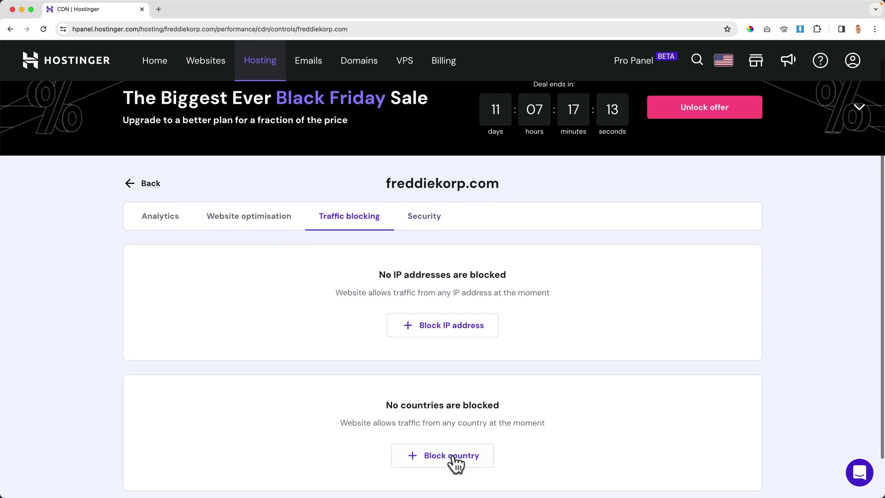
pyautogui.scroll(2, 449, 448)
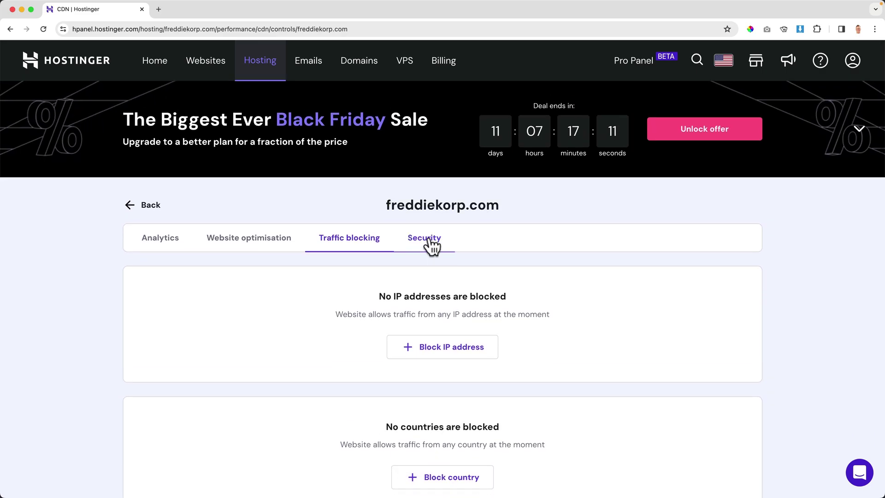
pyautogui.click(428, 240)
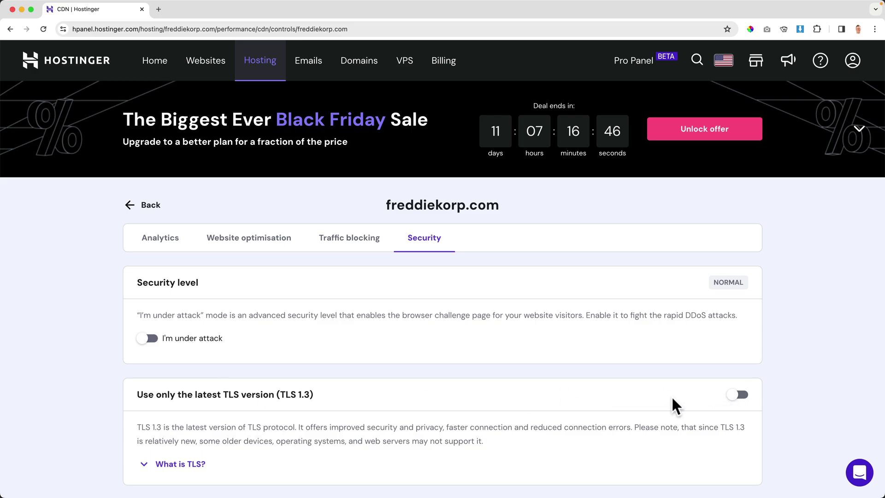
pyautogui.scroll(-5, 672, 399)
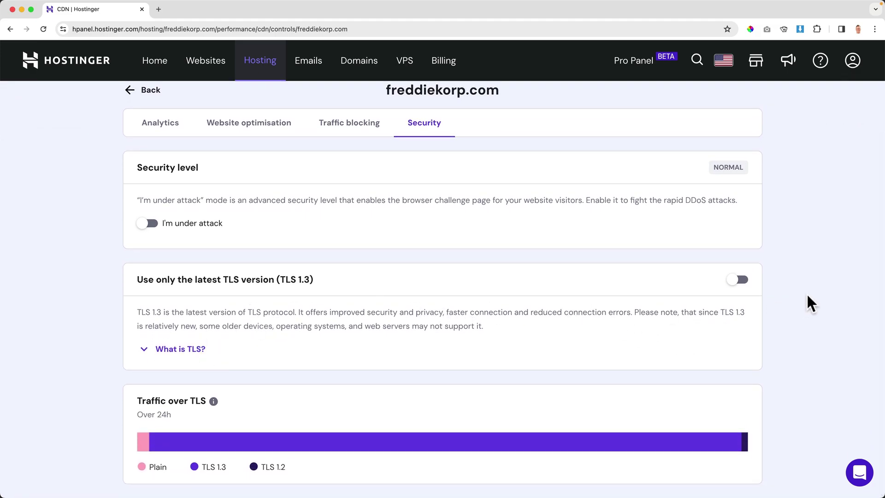
pyautogui.scroll(5, 545, 293)
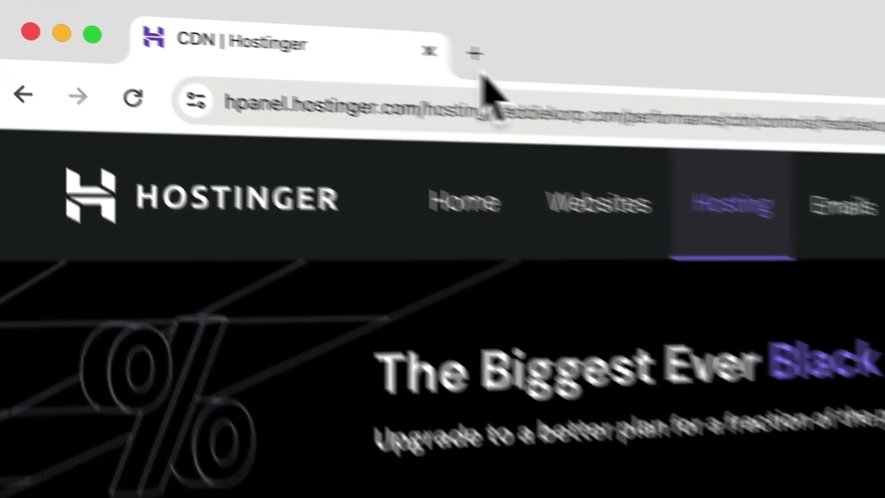
# Go to the GTmetrix homepage in a new browser tab.
pyautogui.click(158, 9)
pyautogui.write('h')
pyautogui.press('BackSpace')
pyautogui.press('BackSpace')
pyautogui.write('gtmetrix.com')
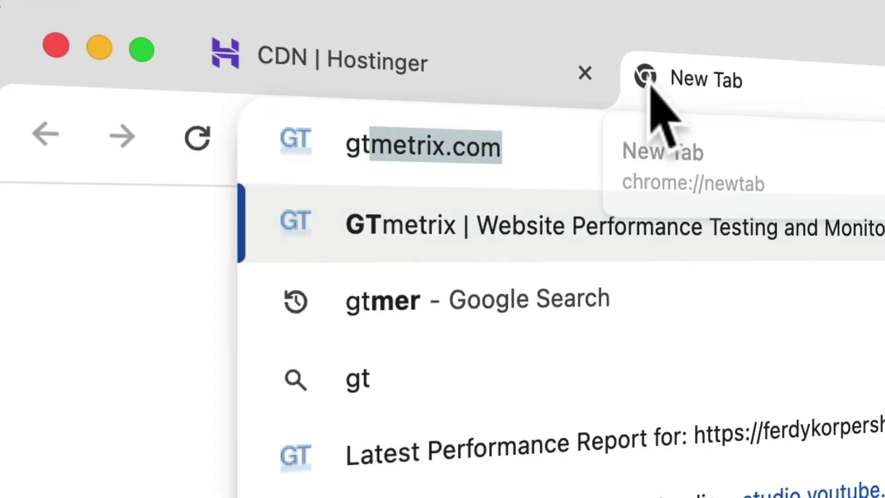
pyautogui.press('Return')
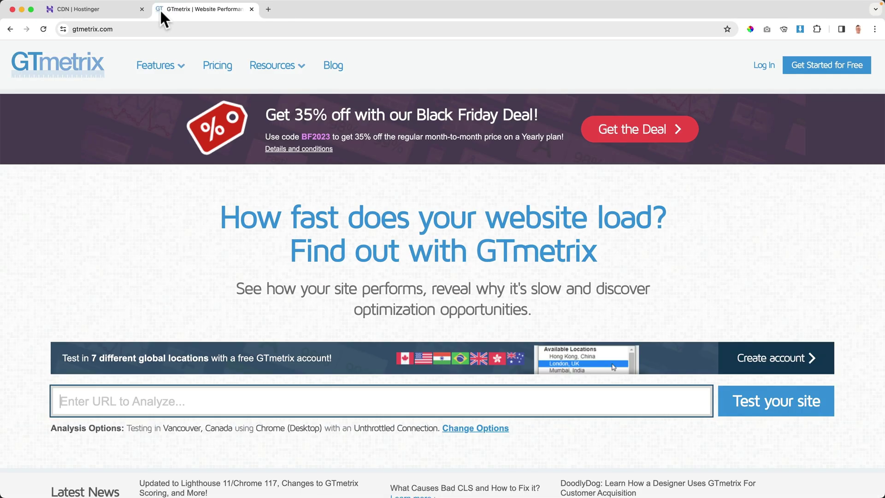
pyautogui.click(198, 389)
pyautogui.write('https://freddiekorp.com')
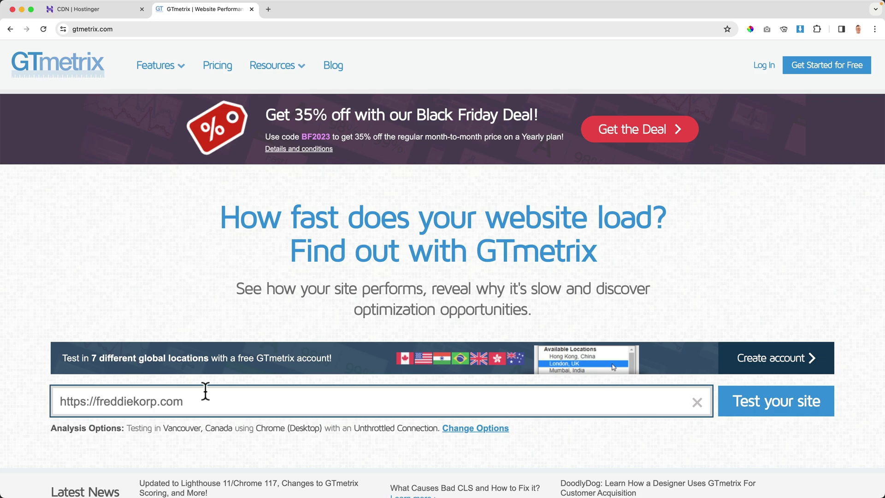
pyautogui.click(762, 407)
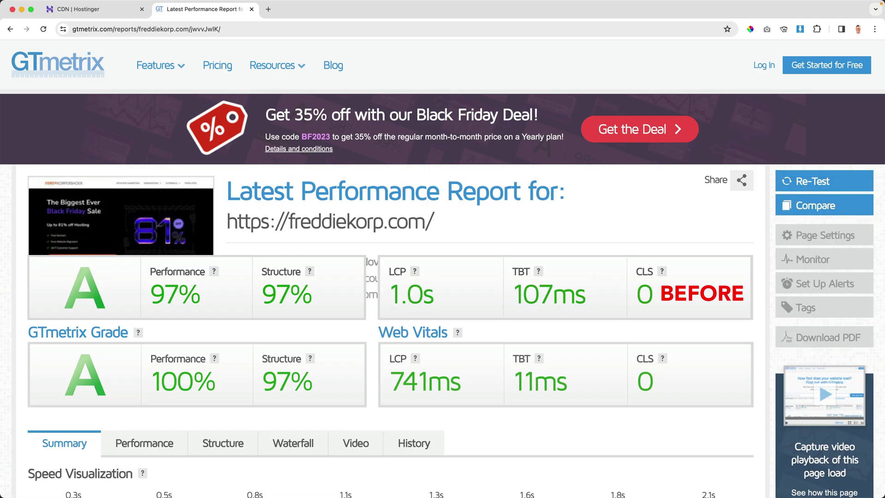
pyautogui.scroll(-2, 578, 286)
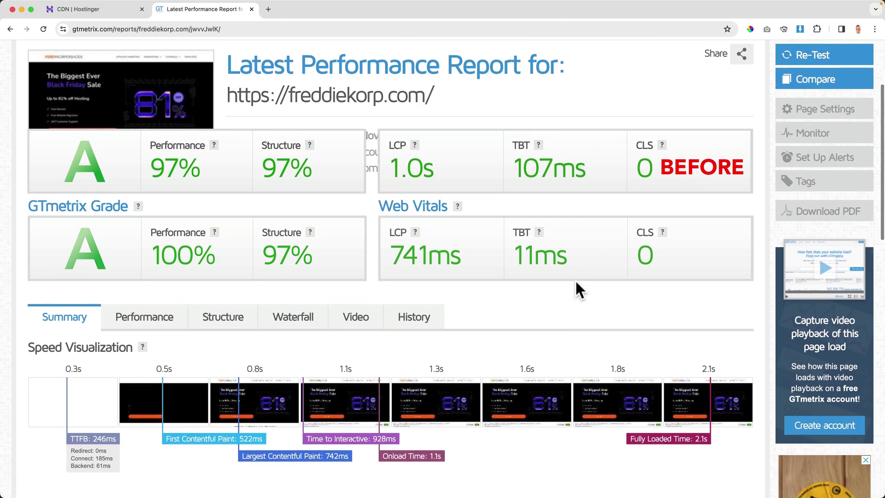
pyautogui.scroll(1, 575, 281)
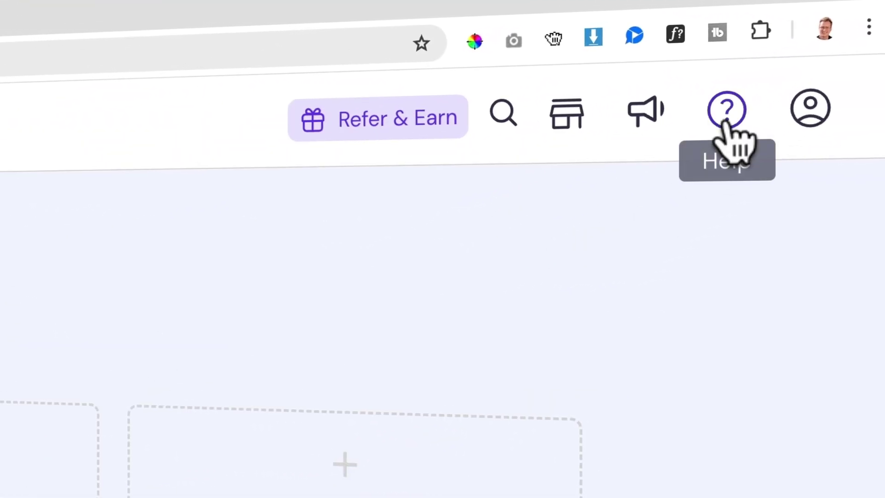
# Search the help centre knowledge base for 'my domain is offline'.
pyautogui.click(726, 115)
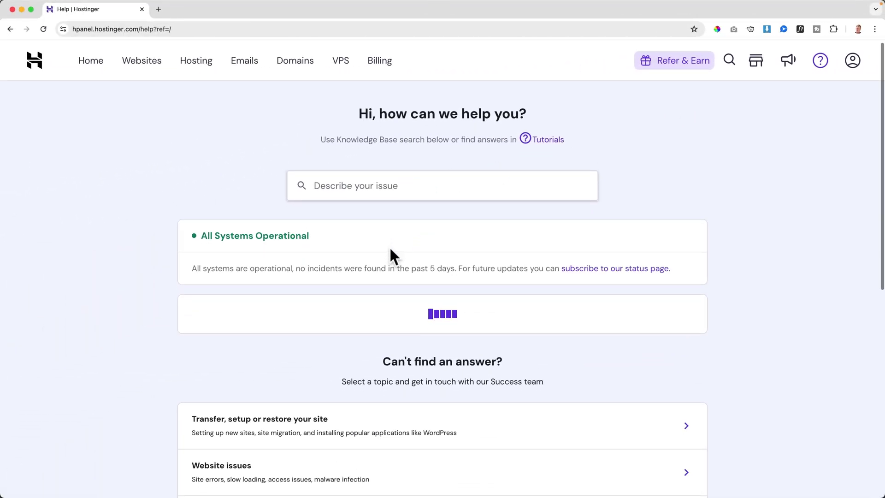
pyautogui.scroll(-5, 390, 251)
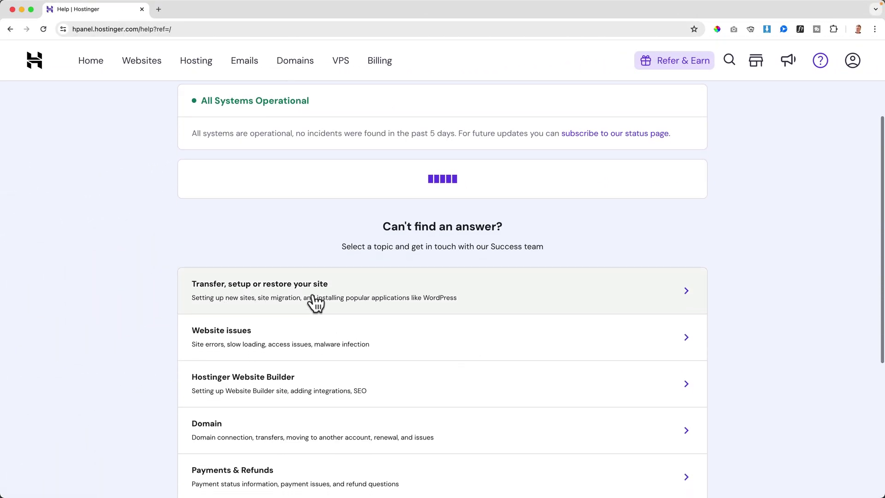
pyautogui.scroll(-8, 316, 302)
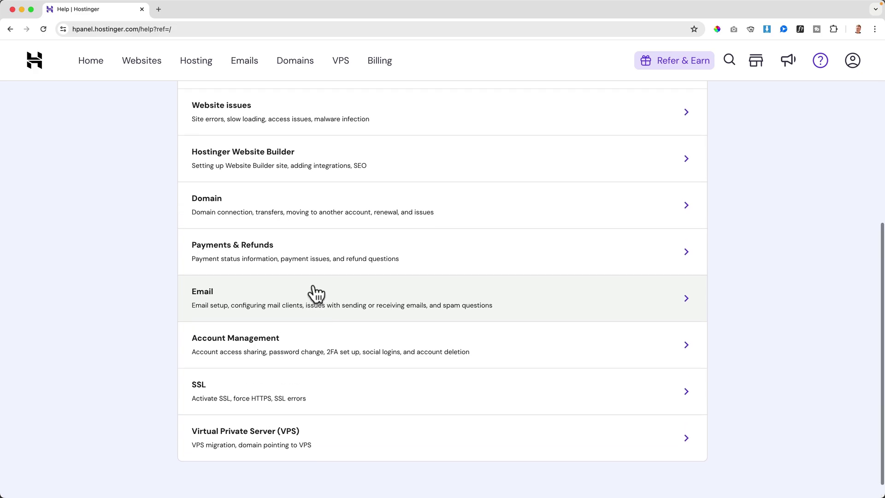
pyautogui.scroll(10, 318, 423)
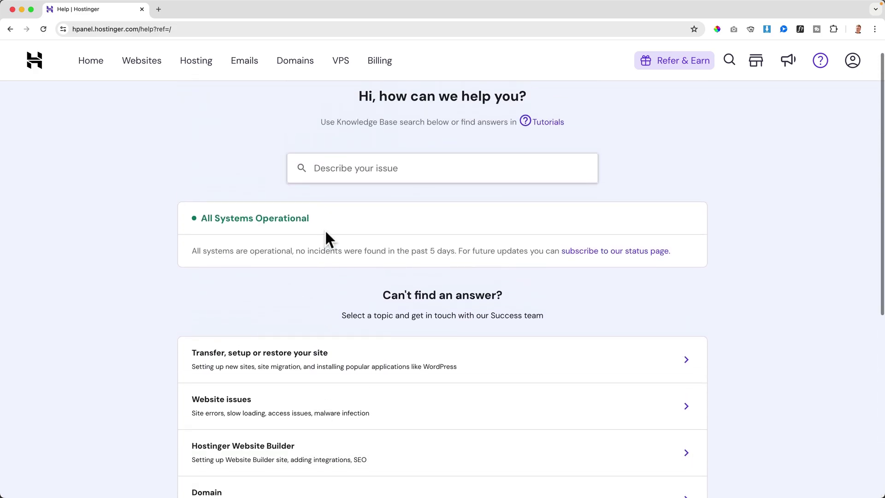
pyautogui.click(356, 191)
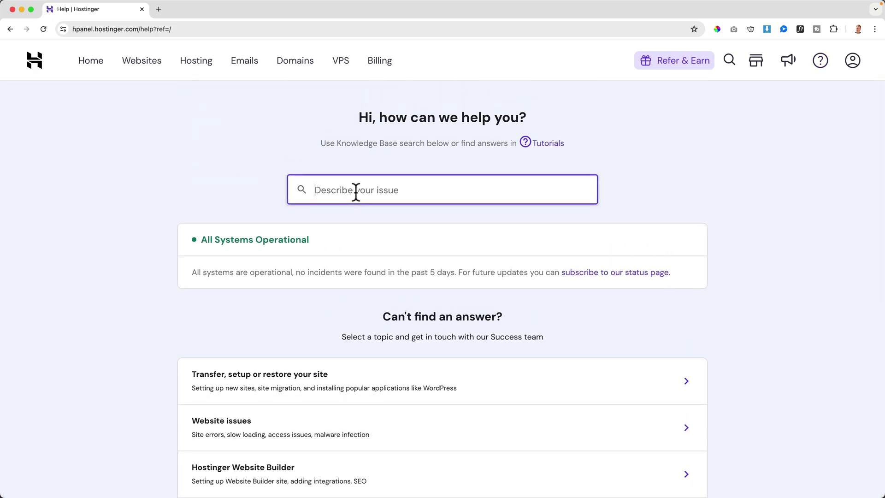
pyautogui.write('my domain is offline')
pyautogui.press('Return')
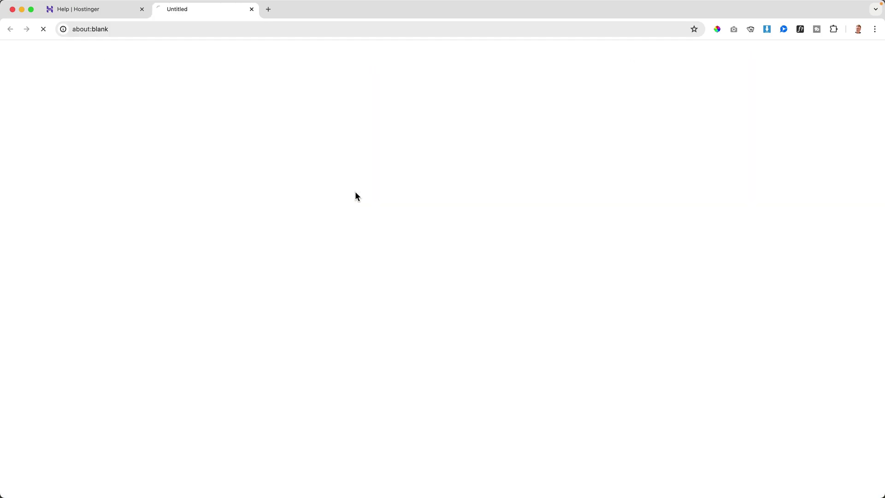
# Read the result article on how long a new domain takes to activate.
pyautogui.scroll(-3, 328, 217)
pyautogui.scroll(-8, 328, 217)
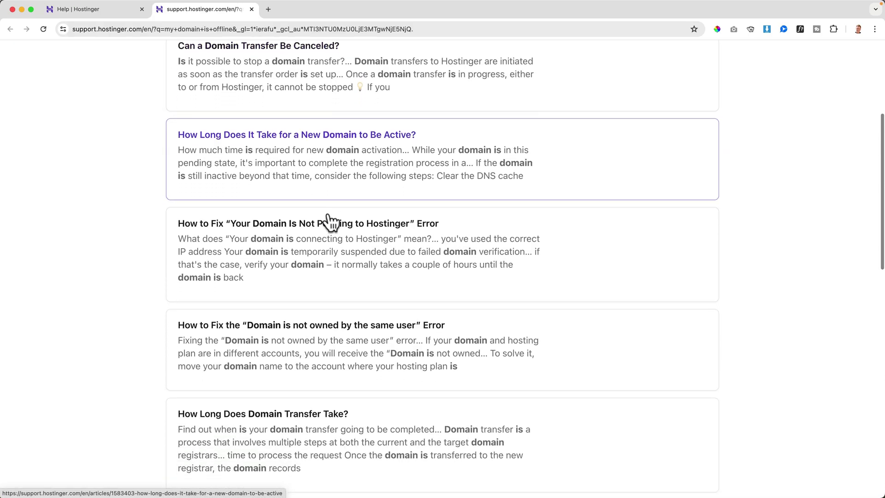
pyautogui.scroll(5, 322, 221)
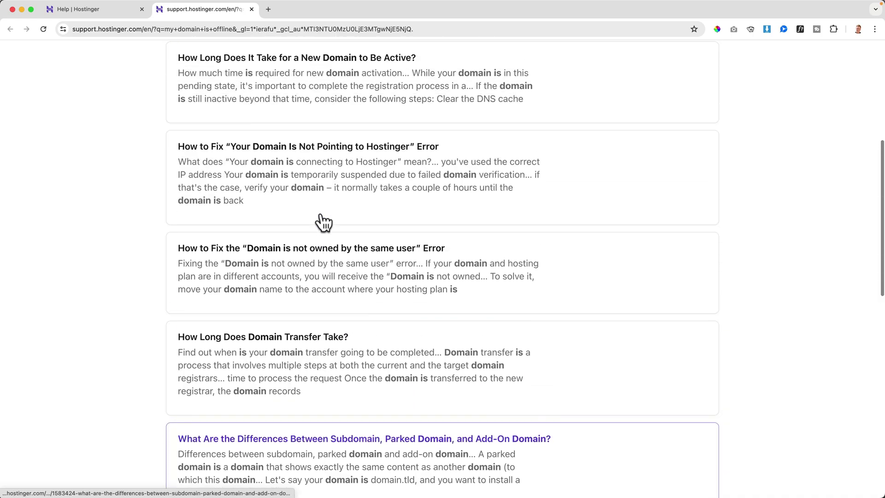
pyautogui.click(239, 103)
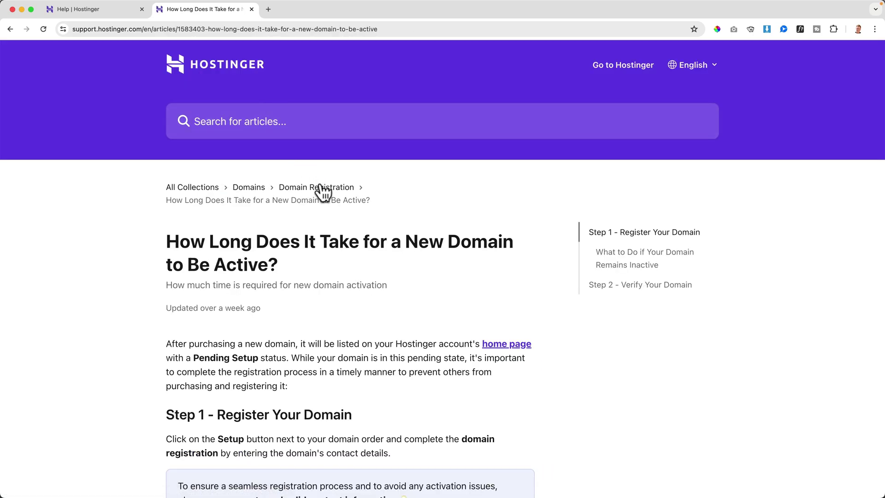
pyautogui.scroll(-6, 325, 191)
pyautogui.scroll(-13, 328, 194)
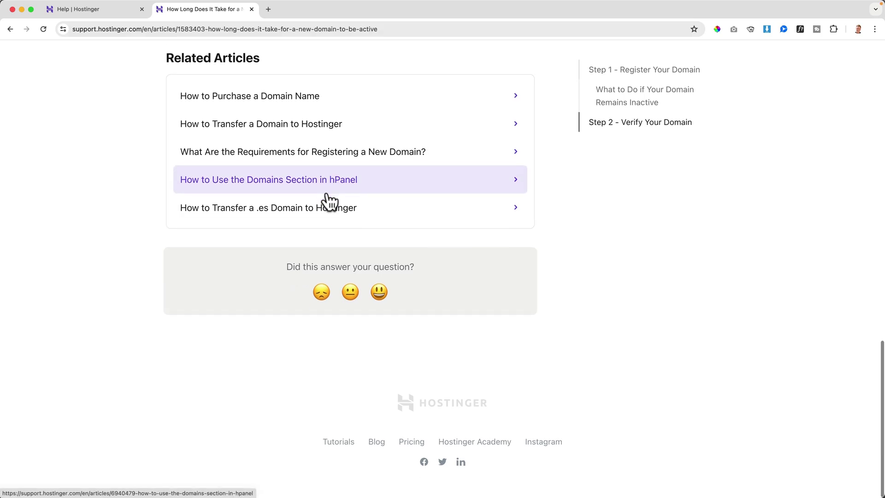
pyautogui.scroll(20, 327, 197)
# Back on Help, choose the Domain > Domain suddenly stopped working topic.
pyautogui.click(252, 10)
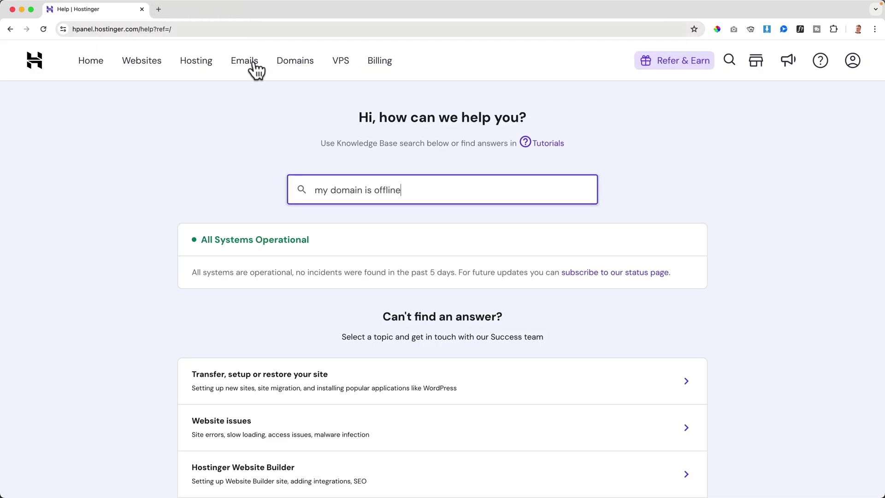
pyautogui.scroll(-6, 269, 173)
pyautogui.scroll(-2, 271, 175)
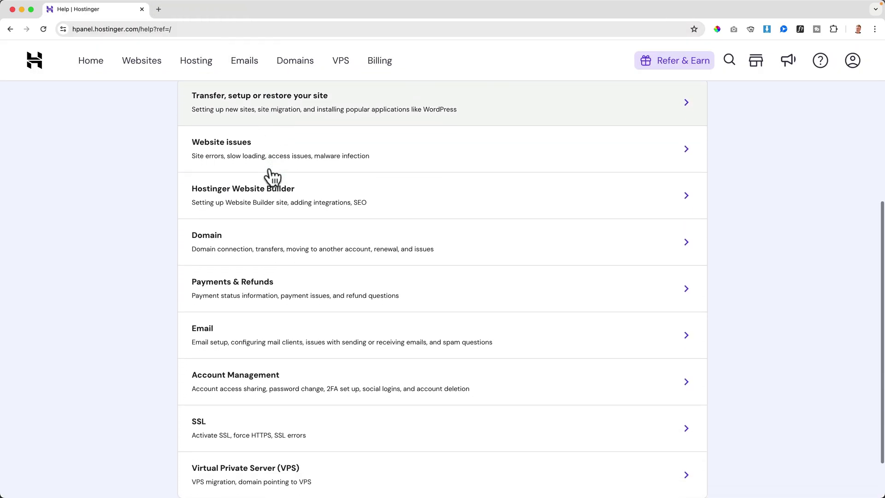
pyautogui.click(233, 243)
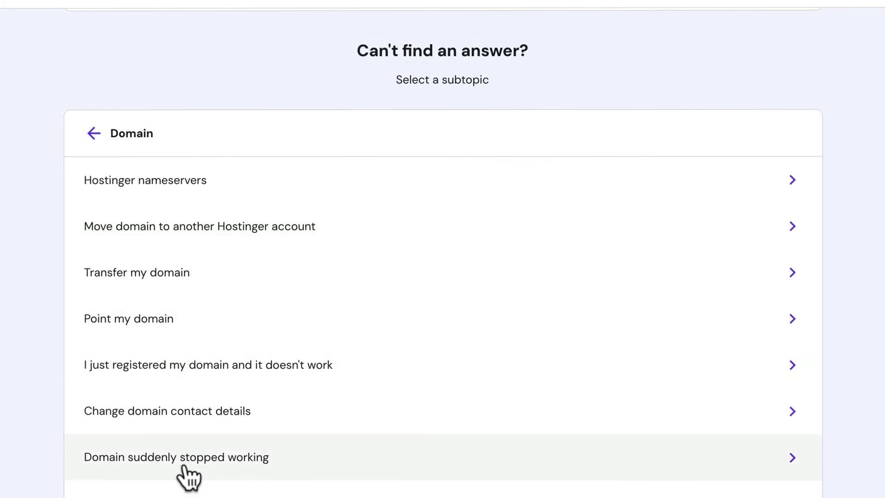
pyautogui.click(218, 458)
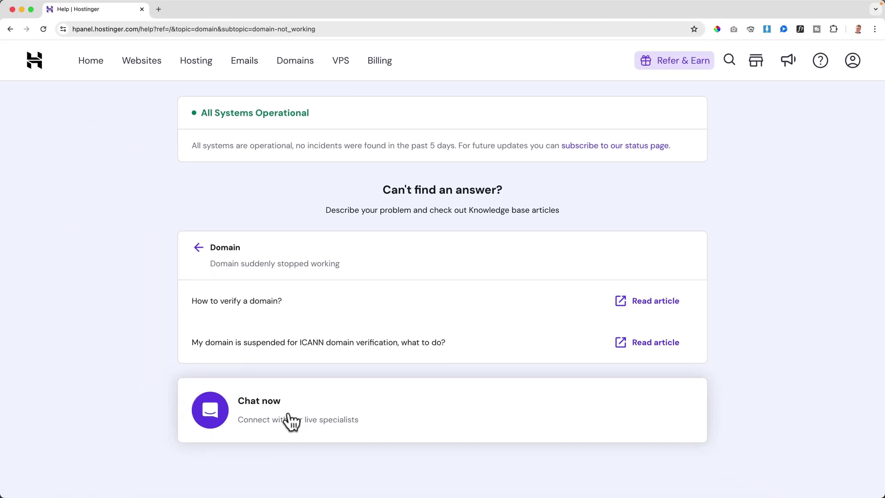
# Start a live chat and send 'My domain is offline since a few hours.'.
pyautogui.click(290, 421)
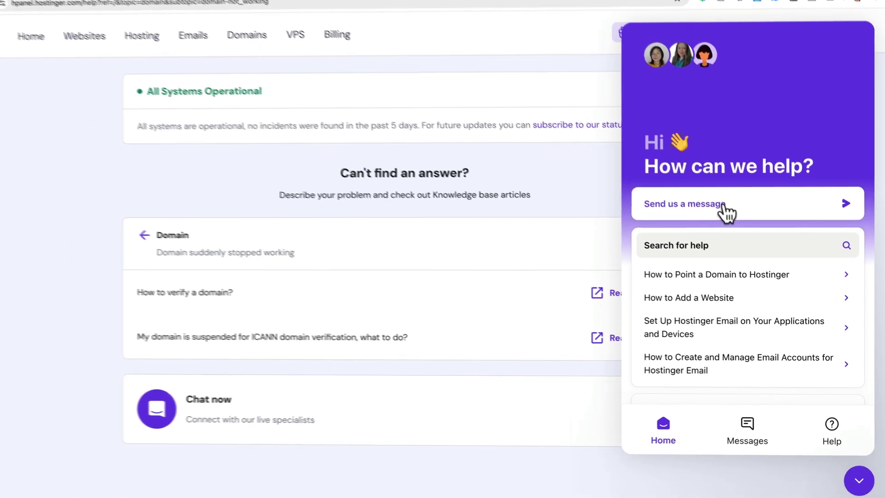
pyautogui.click(719, 214)
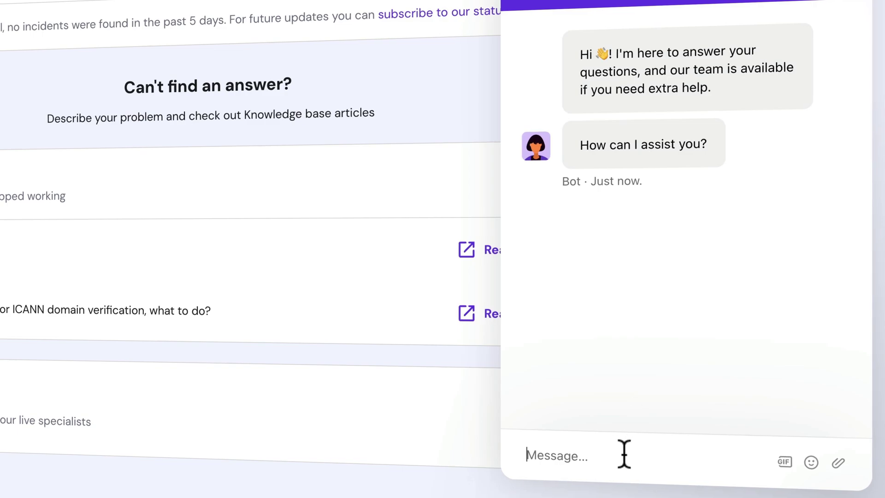
pyautogui.write('I')
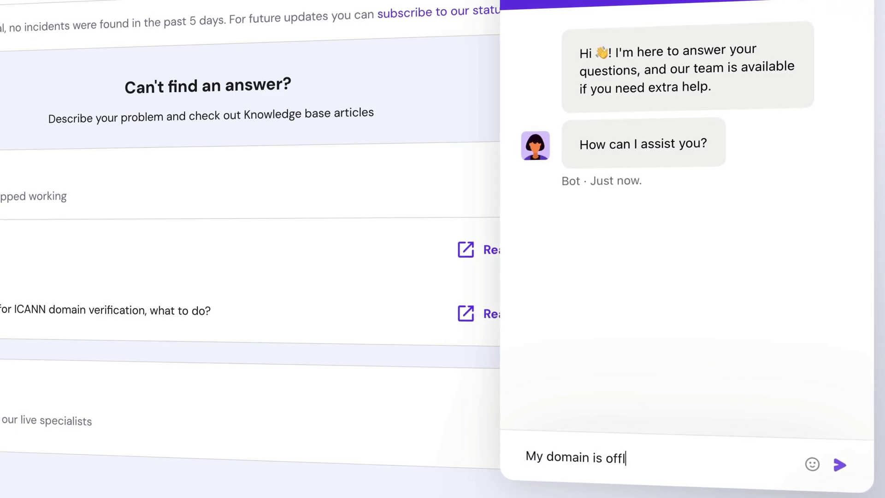
pyautogui.write('nce a few')
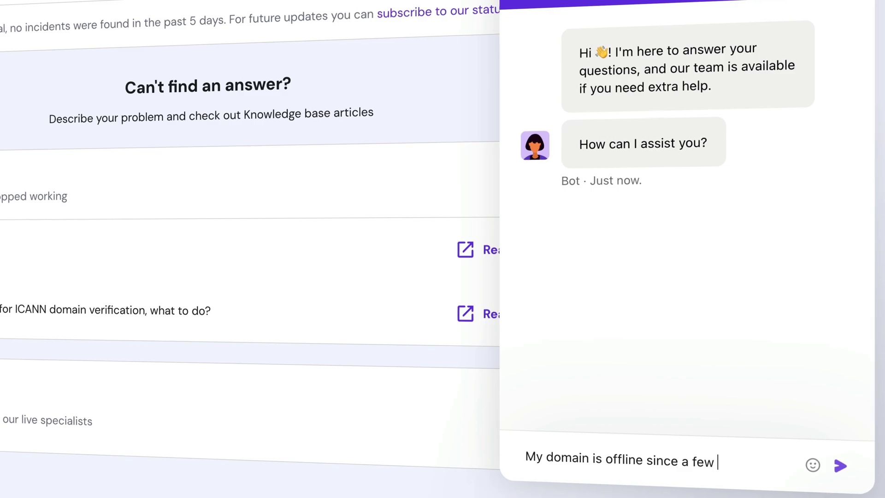
pyautogui.write(' hours.')
pyautogui.press('Return')
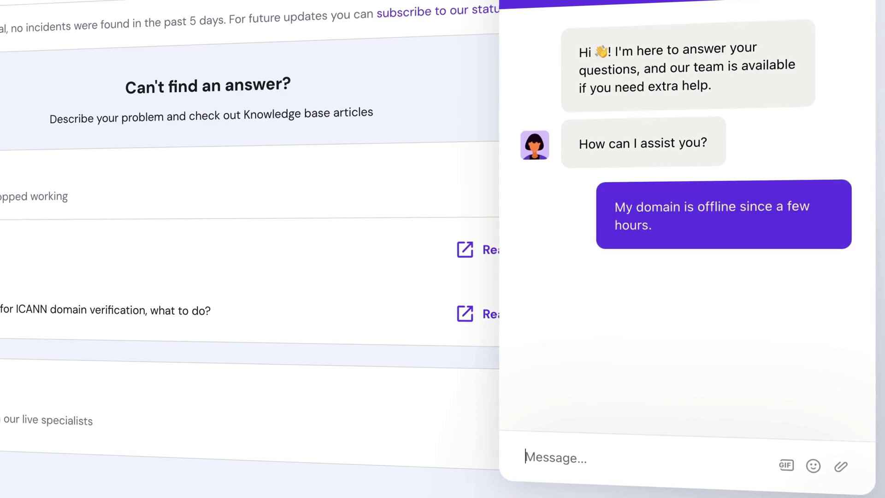